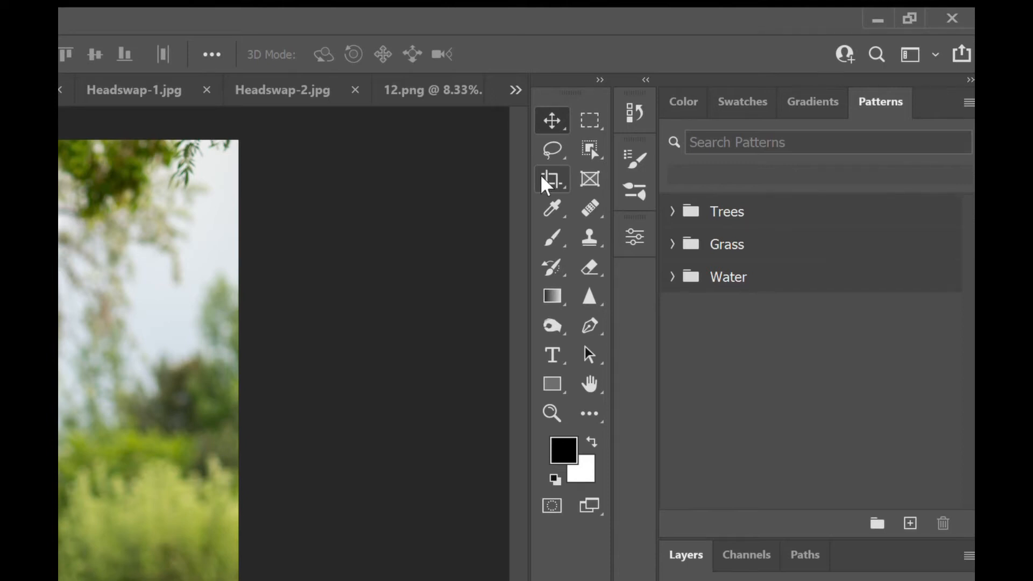
{"action": "left_click", "coordinate": [542, 177]}
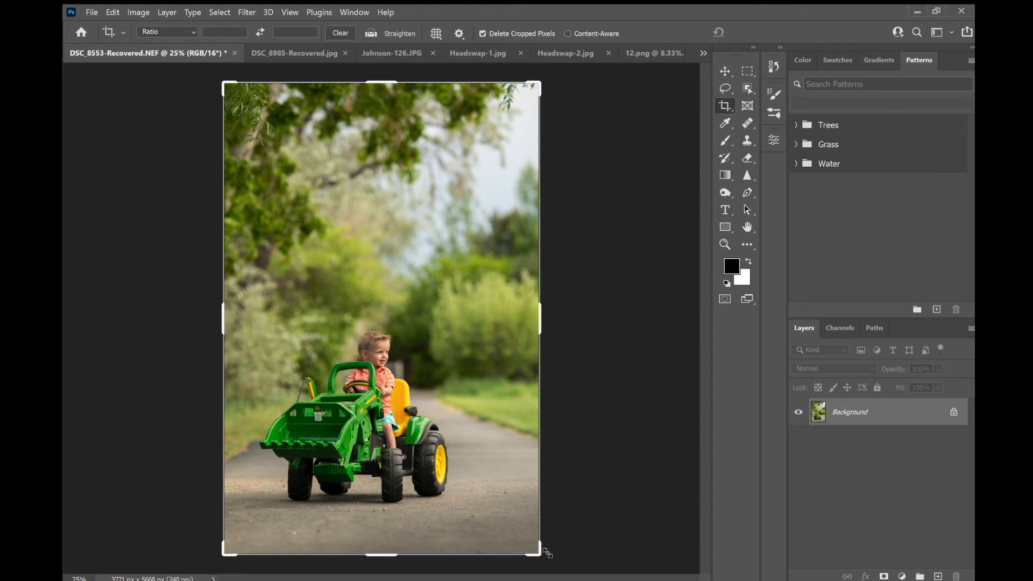
{"action": "mouse_move", "coordinate": [547, 563]}
{"action": "left_mouse_down"}
{"action": "mouse_move", "coordinate": [531, 567]}
{"action": "mouse_move", "coordinate": [555, 560]}
{"action": "left_mouse_up"}
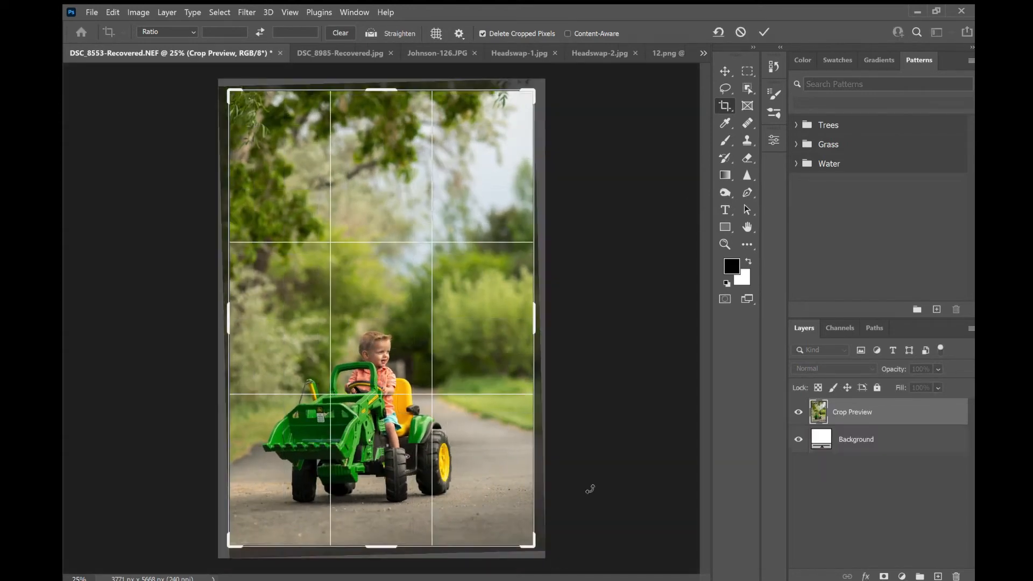
{"action": "key", "text": "ctrl+z"}
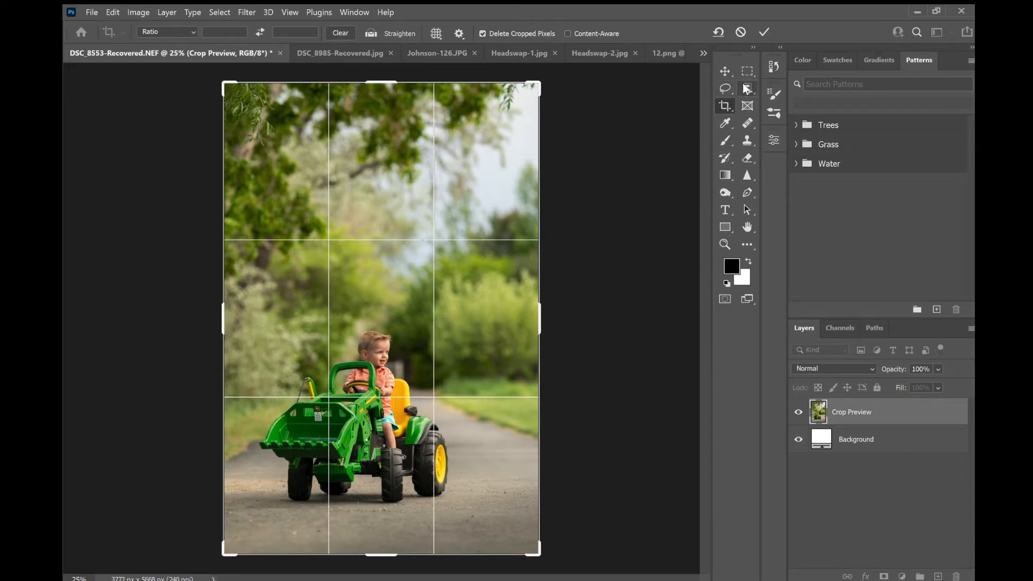
{"action": "left_click", "coordinate": [723, 90]}
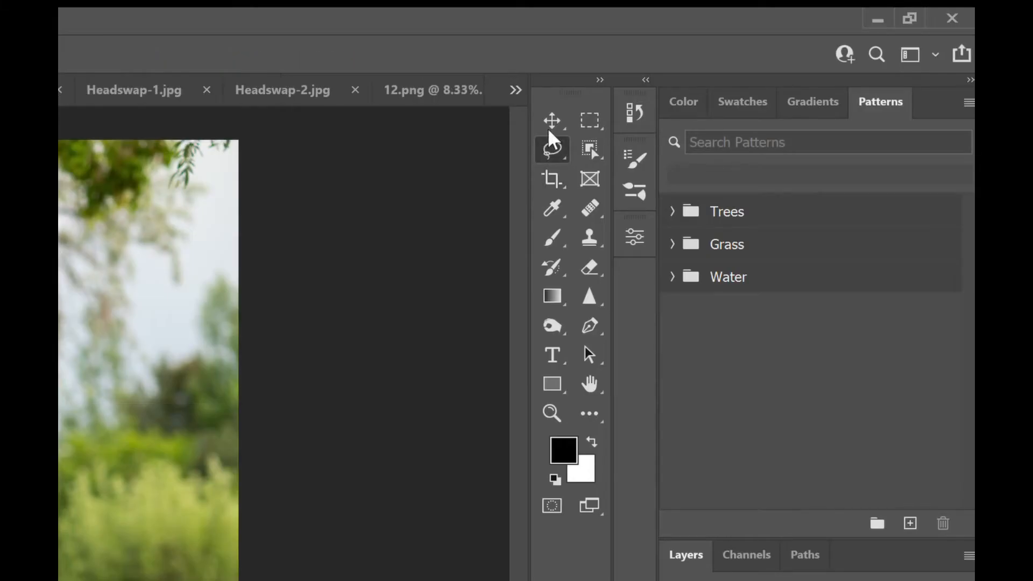
{"action": "left_click", "coordinate": [552, 208]}
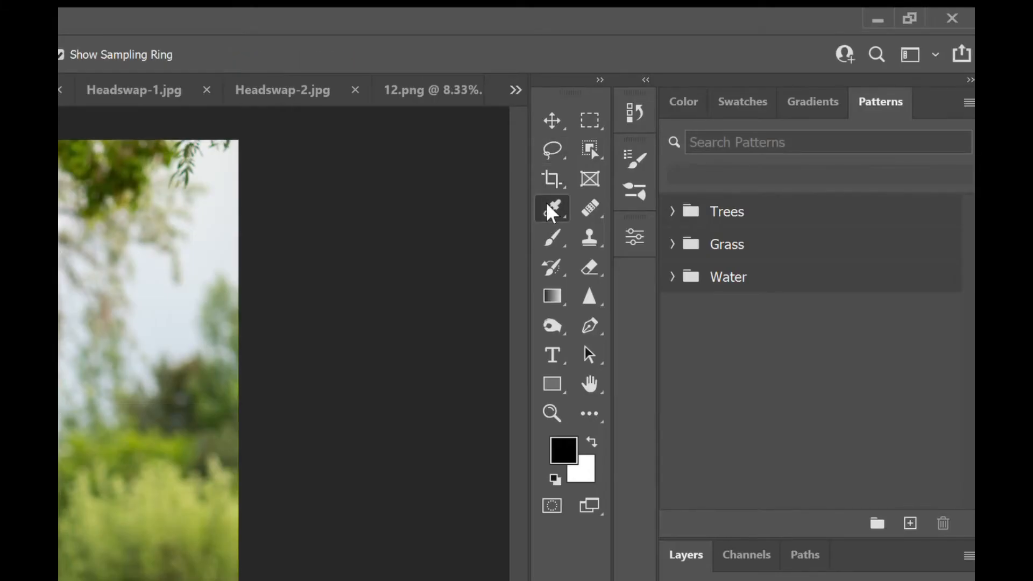
{"action": "mouse_move", "coordinate": [98, 465]}
{"action": "left_mouse_down"}
{"action": "mouse_move", "coordinate": [166, 434]}
{"action": "mouse_move", "coordinate": [166, 488]}
{"action": "mouse_move", "coordinate": [49, 447]}
{"action": "mouse_move", "coordinate": [99, 484]}
{"action": "left_mouse_up"}
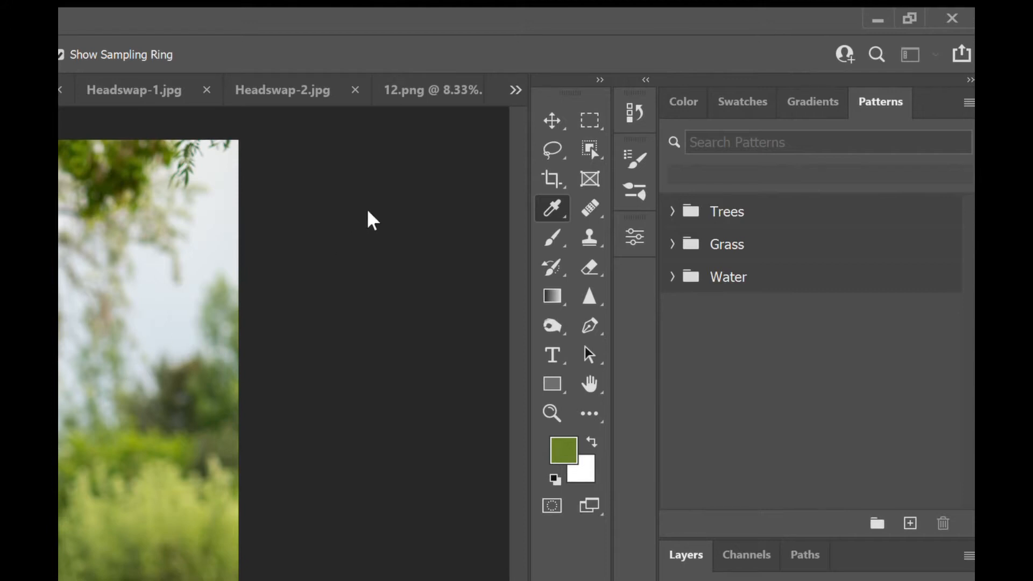
{"action": "key", "text": "d"}
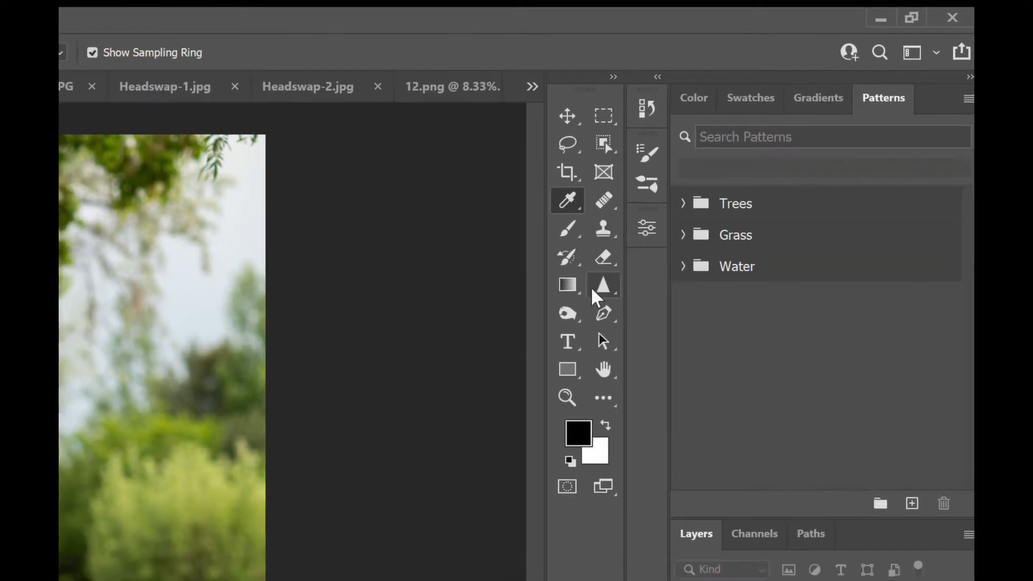
- Select the Dodge tool from the toning tools
{"action": "left_click", "coordinate": [590, 286]}
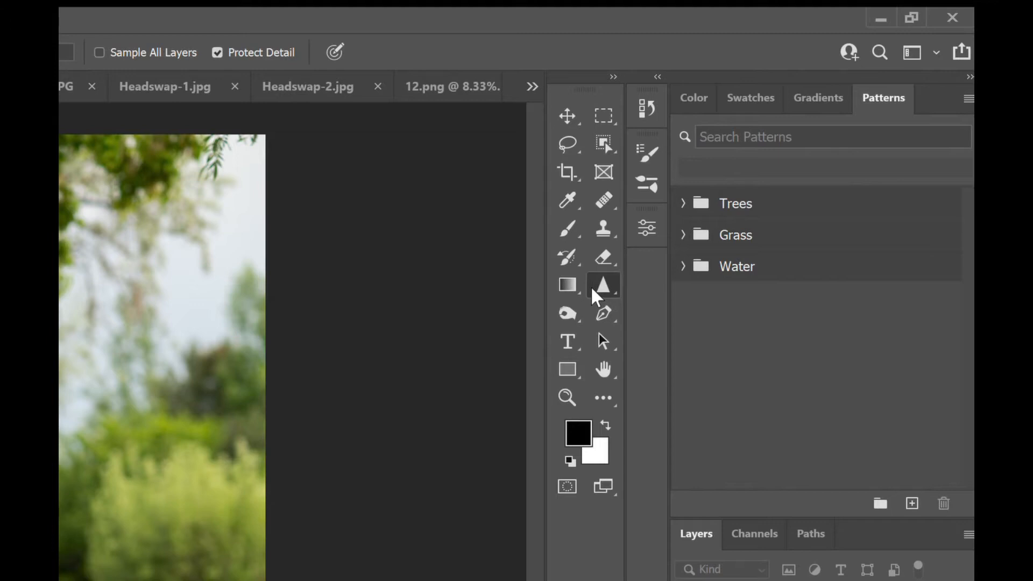
{"action": "left_click", "coordinate": [648, 275]}
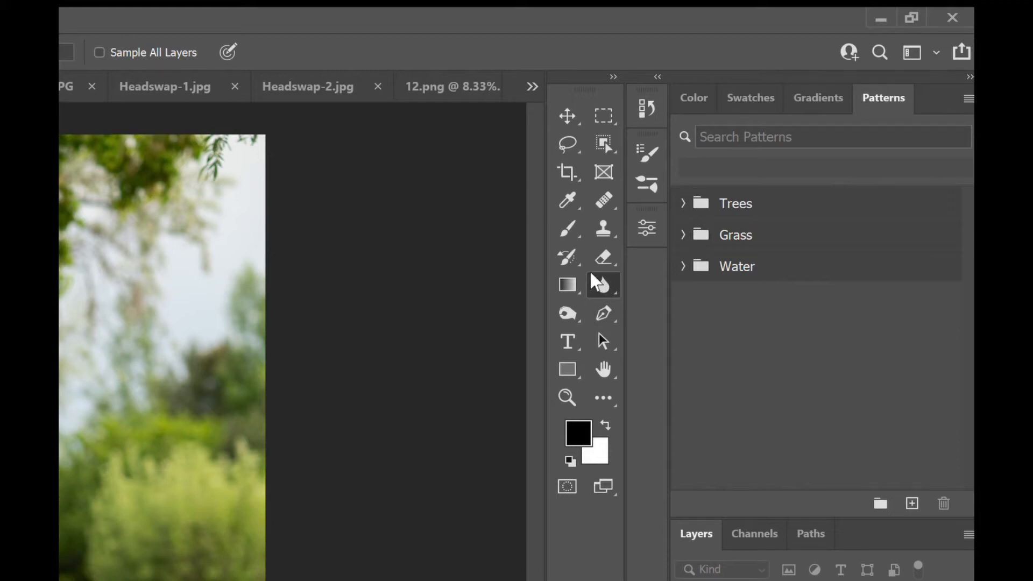
{"action": "left_click", "coordinate": [565, 313]}
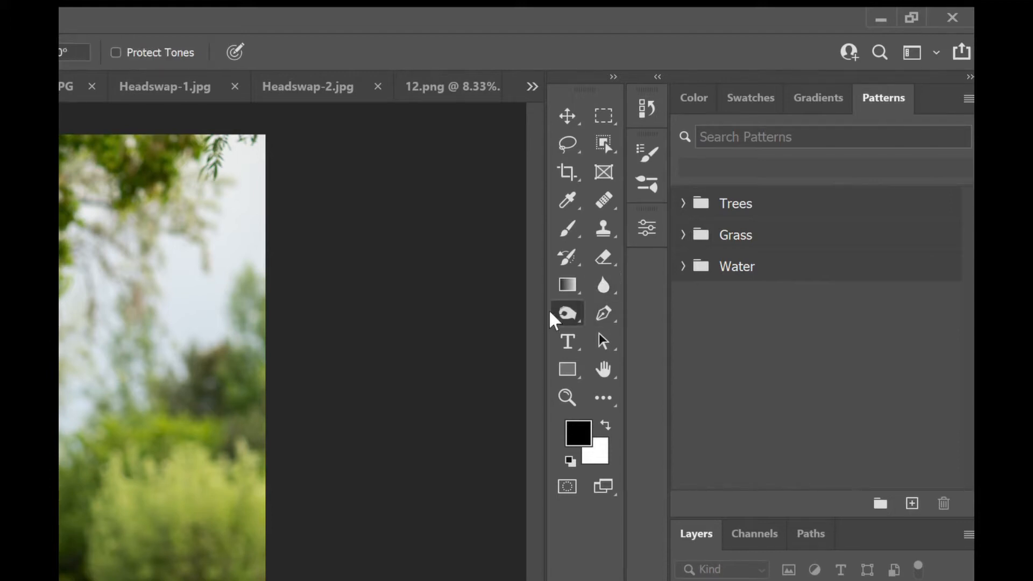
{"action": "left_click", "coordinate": [624, 307]}
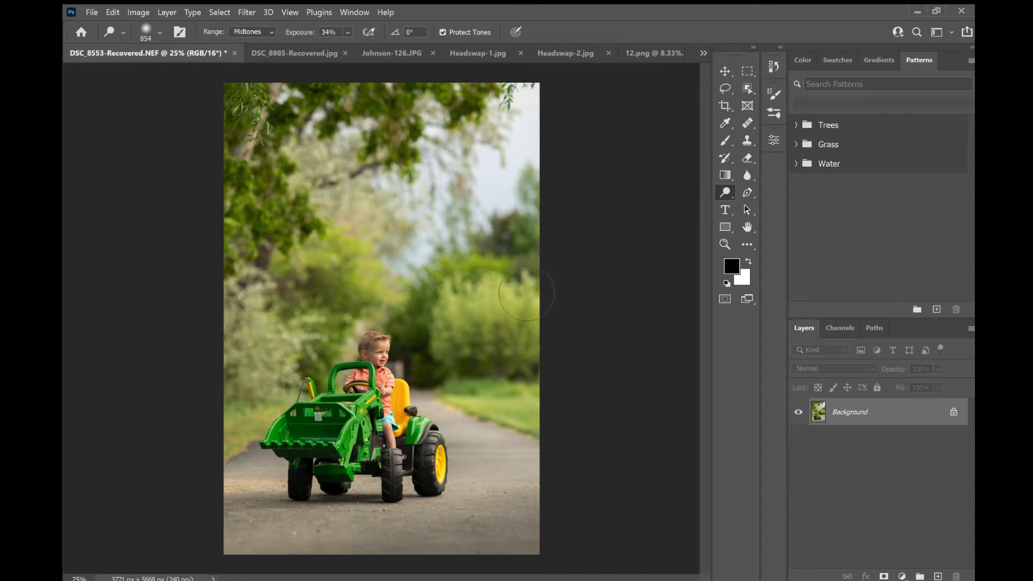
- Try dodging the background foliage and road with two Midtones strokes
{"action": "mouse_move", "coordinate": [379, 355]}
{"action": "left_mouse_down"}
{"action": "mouse_move", "coordinate": [374, 409]}
{"action": "mouse_move", "coordinate": [368, 365]}
{"action": "mouse_move", "coordinate": [403, 445]}
{"action": "left_mouse_up"}
{"action": "mouse_move", "coordinate": [447, 332]}
{"action": "left_mouse_down"}
{"action": "mouse_move", "coordinate": [468, 304]}
{"action": "mouse_move", "coordinate": [484, 312]}
{"action": "mouse_move", "coordinate": [468, 269]}
{"action": "mouse_move", "coordinate": [277, 275]}
{"action": "mouse_move", "coordinate": [301, 296]}
{"action": "mouse_move", "coordinate": [347, 286]}
{"action": "left_mouse_up"}
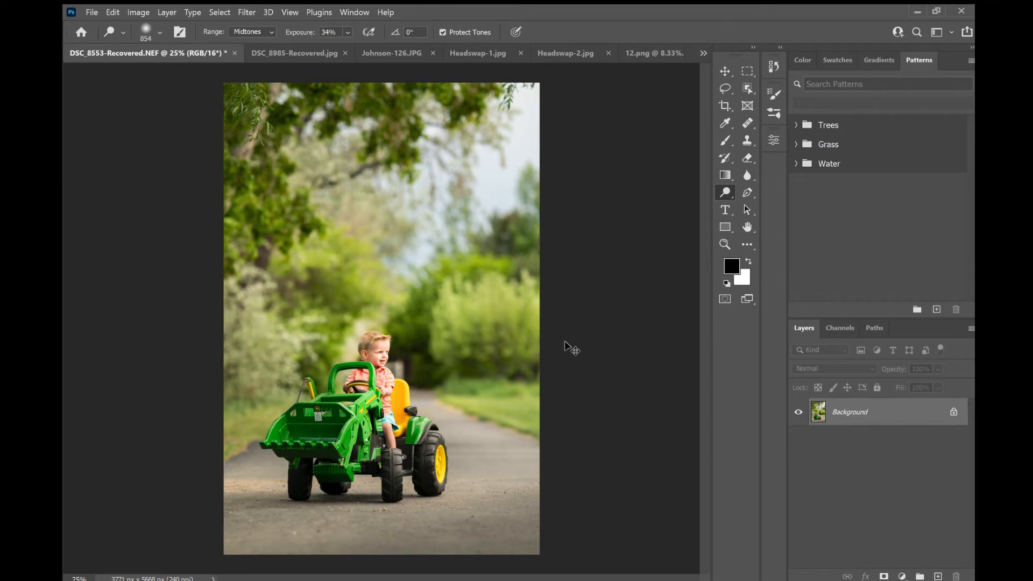
{"action": "key", "text": "ctrl+z"}
{"action": "key", "text": "ctrl+z"}
{"action": "key", "text": "ctrl+z"}
{"action": "key", "text": "ctrl+z"}
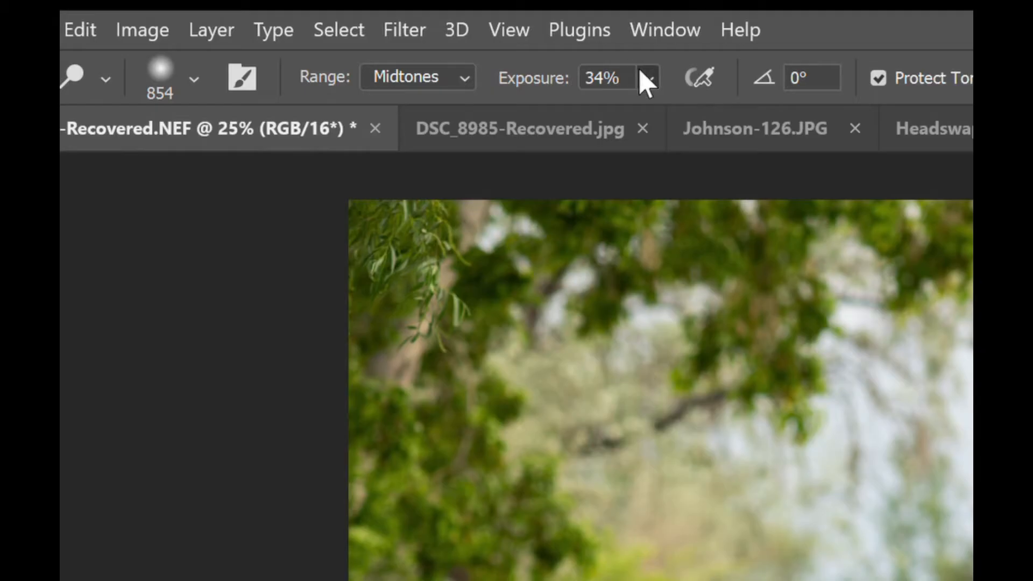
- Set the Dodge exposure to 100% and try a stroke across the trees
{"action": "left_click", "coordinate": [643, 73]}
{"action": "left_click_drag", "start_coordinate": [671, 98], "coordinate": [894, 122]}
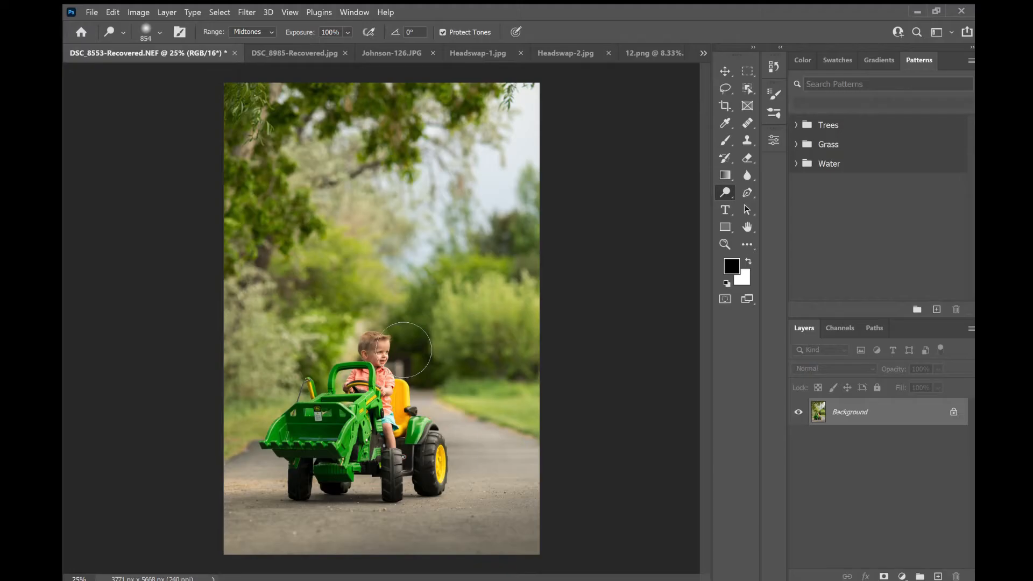
{"action": "mouse_move", "coordinate": [390, 350]}
{"action": "left_mouse_down"}
{"action": "mouse_move", "coordinate": [395, 409]}
{"action": "mouse_move", "coordinate": [329, 297]}
{"action": "mouse_move", "coordinate": [305, 419]}
{"action": "mouse_move", "coordinate": [353, 307]}
{"action": "mouse_move", "coordinate": [350, 384]}
{"action": "left_mouse_up"}
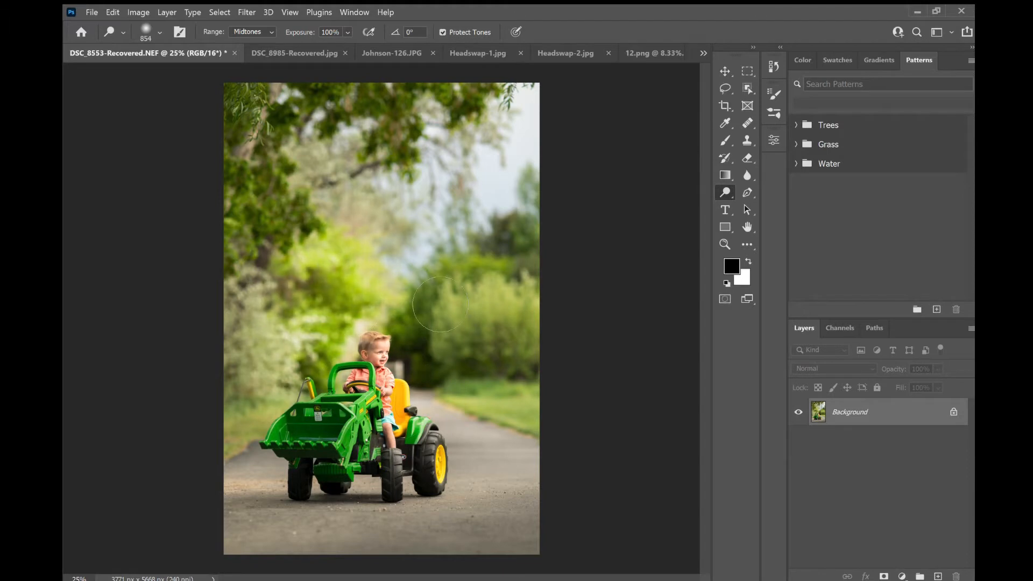
{"action": "key", "text": "ctrl+z"}
{"action": "key", "text": "ctrl+z"}
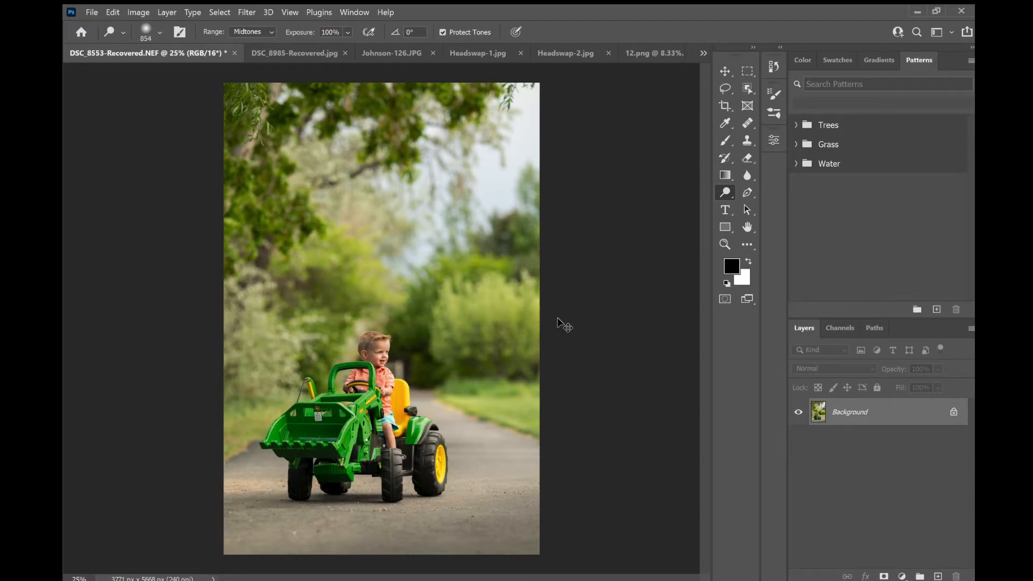
- Switch the Dodge range to Shadows and try a stroke across the foliage
{"action": "left_click", "coordinate": [265, 28]}
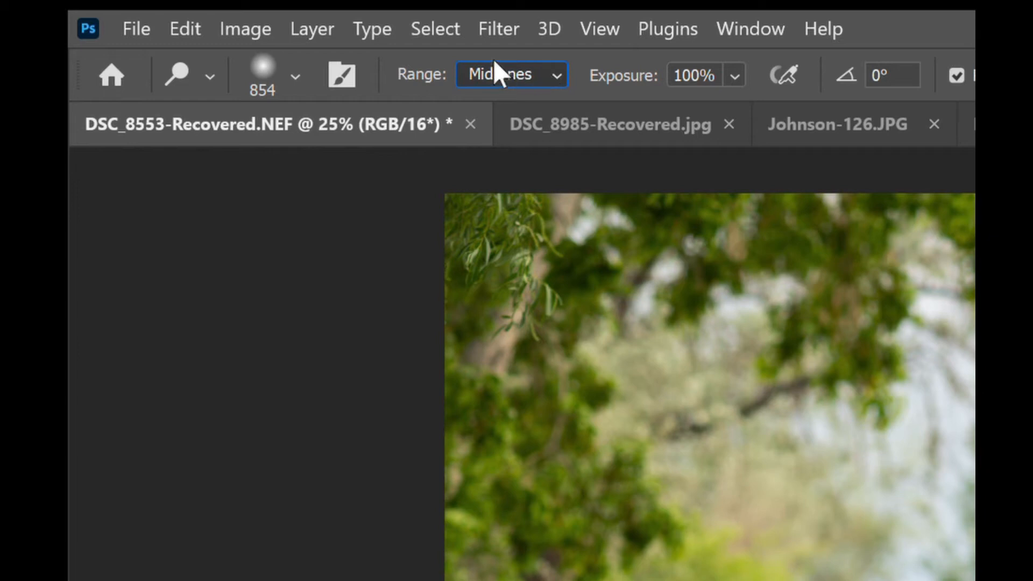
{"action": "left_click", "coordinate": [519, 88]}
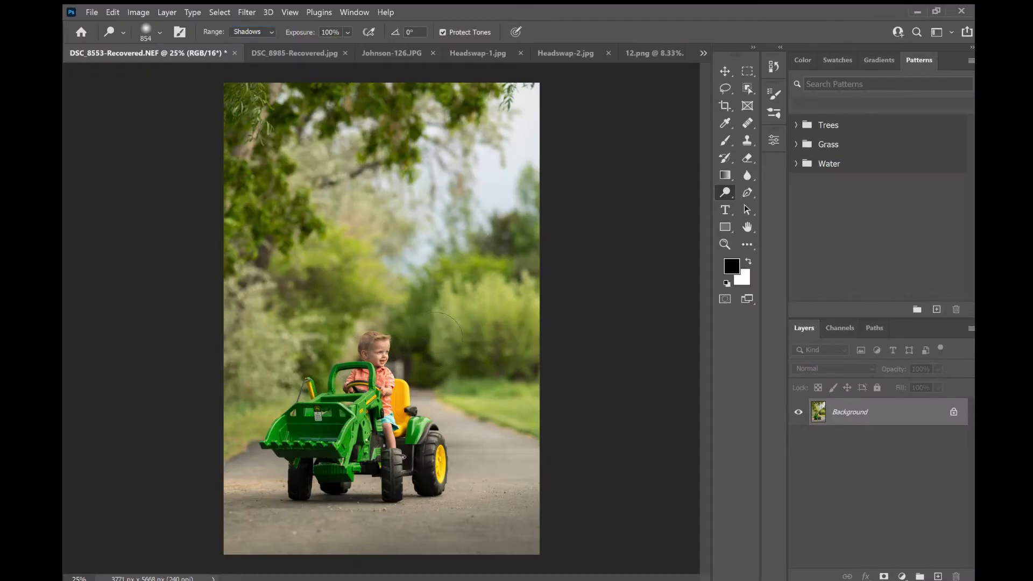
{"action": "mouse_move", "coordinate": [466, 347]}
{"action": "left_mouse_down"}
{"action": "mouse_move", "coordinate": [503, 207]}
{"action": "mouse_move", "coordinate": [531, 201]}
{"action": "mouse_move", "coordinate": [452, 353]}
{"action": "mouse_move", "coordinate": [427, 354]}
{"action": "left_mouse_up"}
{"action": "key", "text": "ctrl+z"}
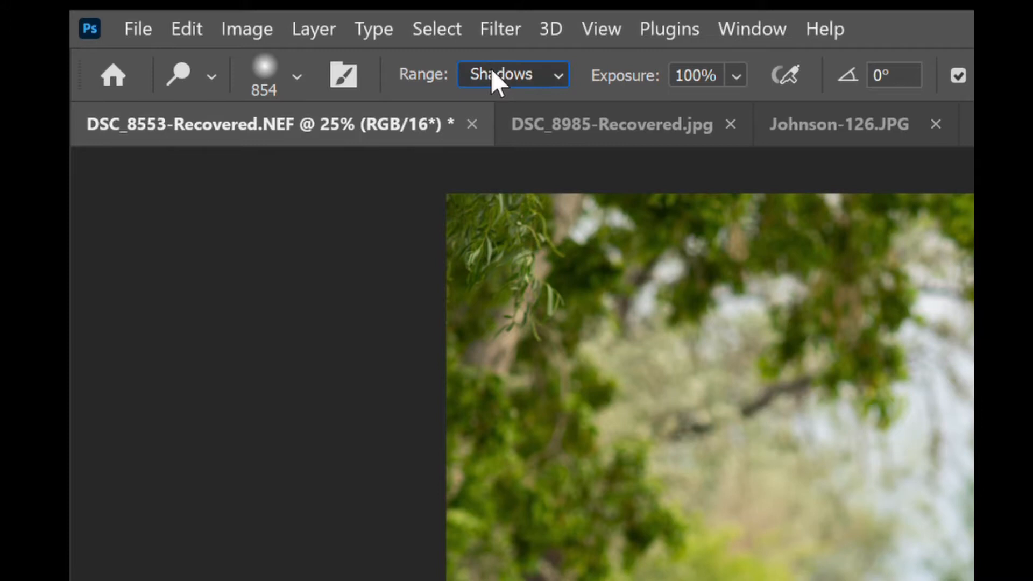
- Switch the Dodge range to Highlights and try a stroke over the road
{"action": "key", "text": "alt+shift+h"}
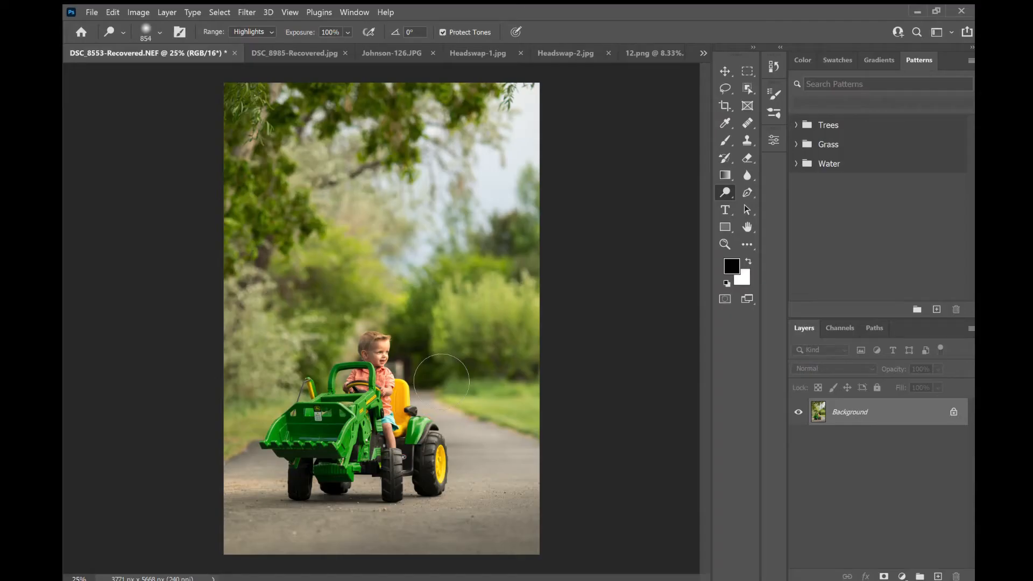
{"action": "mouse_move", "coordinate": [446, 380]}
{"action": "left_mouse_down"}
{"action": "mouse_move", "coordinate": [476, 305]}
{"action": "mouse_move", "coordinate": [555, 310]}
{"action": "mouse_move", "coordinate": [438, 355]}
{"action": "mouse_move", "coordinate": [541, 336]}
{"action": "mouse_move", "coordinate": [490, 355]}
{"action": "mouse_move", "coordinate": [489, 285]}
{"action": "mouse_move", "coordinate": [547, 290]}
{"action": "left_mouse_up"}
{"action": "key", "text": "ctrl+z"}
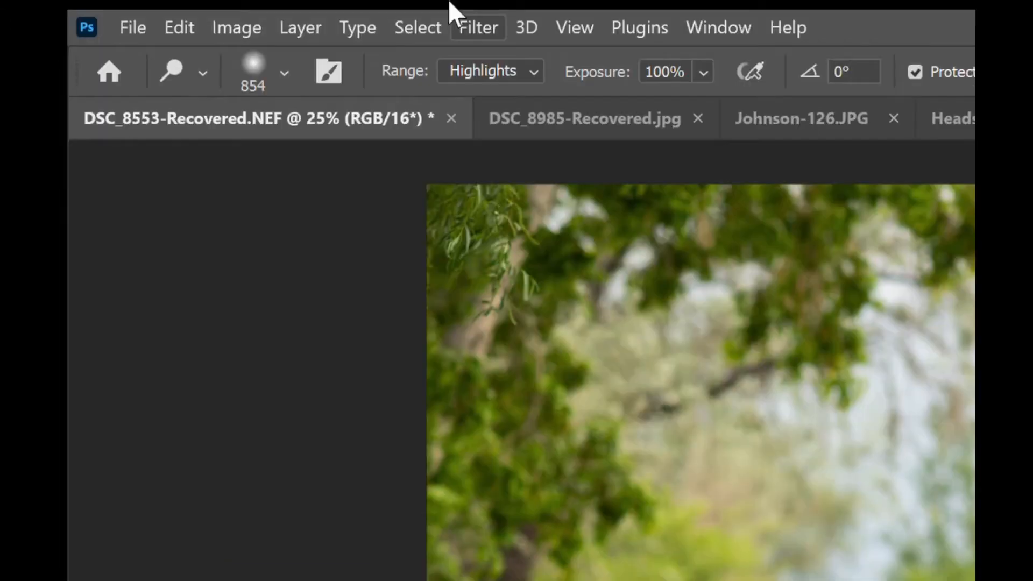
- Set the Dodge range to Midtones and switch to the Burn tool
{"action": "left_click", "coordinate": [500, 71]}
{"action": "left_click", "coordinate": [486, 98]}
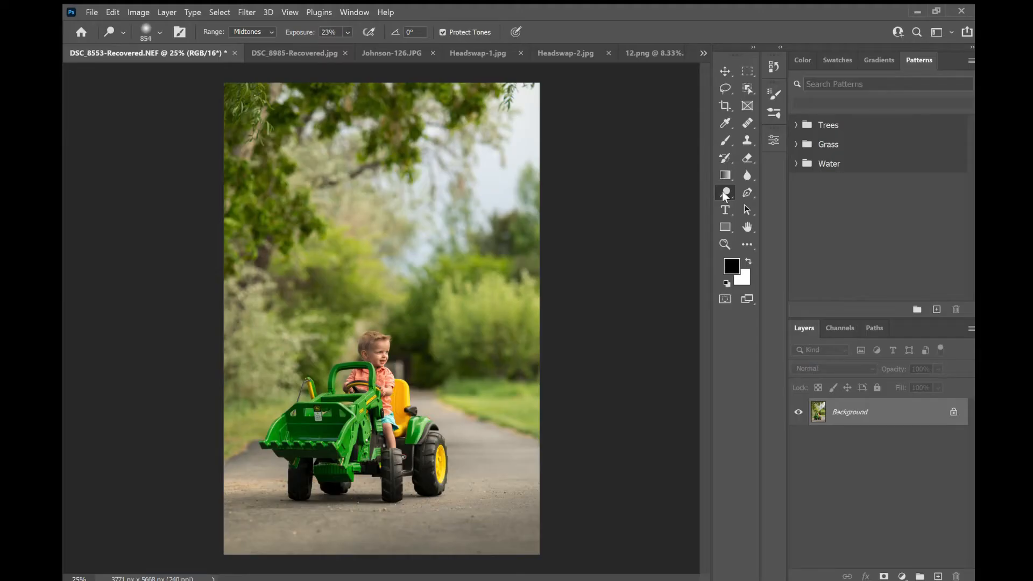
{"action": "left_click", "coordinate": [760, 205]}
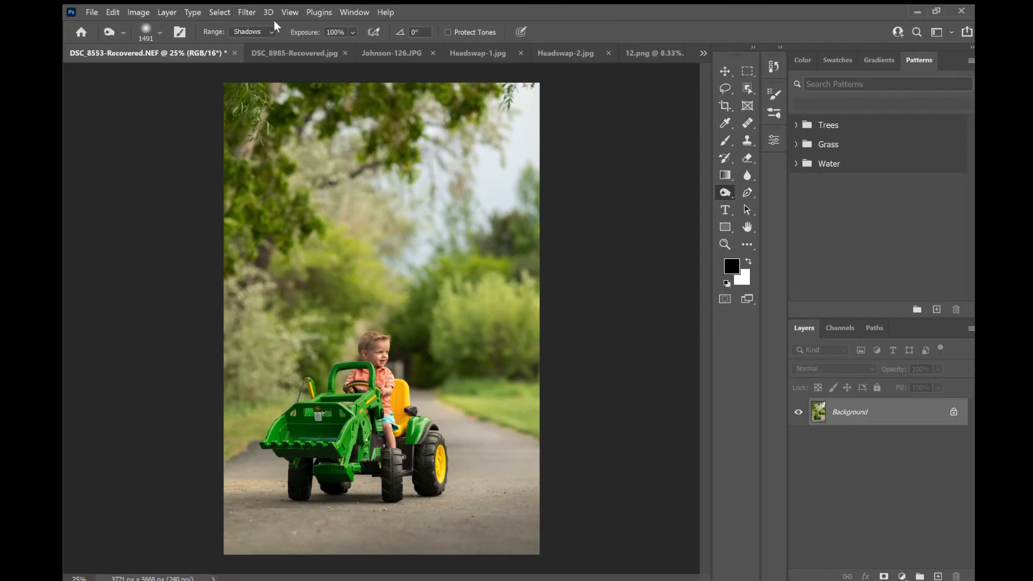
- Try burning the background with a Shadows-range stroke
{"action": "mouse_move", "coordinate": [441, 347]}
{"action": "left_mouse_down"}
{"action": "mouse_move", "coordinate": [470, 426]}
{"action": "mouse_move", "coordinate": [538, 454]}
{"action": "mouse_move", "coordinate": [600, 395]}
{"action": "mouse_move", "coordinate": [541, 306]}
{"action": "mouse_move", "coordinate": [544, 290]}
{"action": "mouse_move", "coordinate": [484, 344]}
{"action": "mouse_move", "coordinate": [484, 367]}
{"action": "mouse_move", "coordinate": [375, 344]}
{"action": "mouse_move", "coordinate": [318, 290]}
{"action": "mouse_move", "coordinate": [301, 301]}
{"action": "mouse_move", "coordinate": [301, 406]}
{"action": "mouse_move", "coordinate": [280, 484]}
{"action": "mouse_move", "coordinate": [355, 458]}
{"action": "mouse_move", "coordinate": [464, 472]}
{"action": "left_mouse_up"}
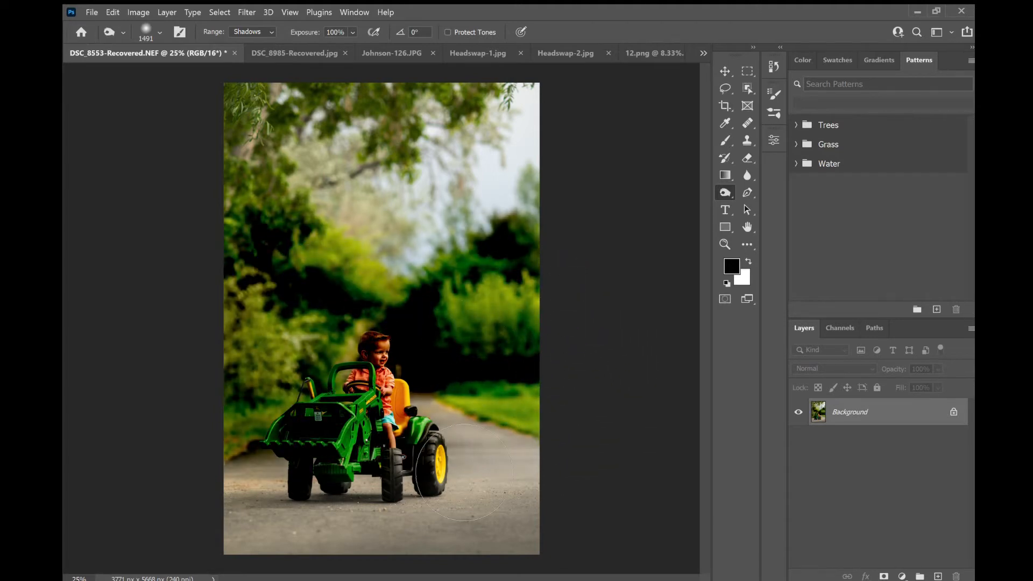
{"action": "key", "text": "ctrl+z"}
- Switch the Burn range to Highlights and try a stroke across the image
{"action": "left_click", "coordinate": [266, 31]}
{"action": "left_click", "coordinate": [267, 53]}
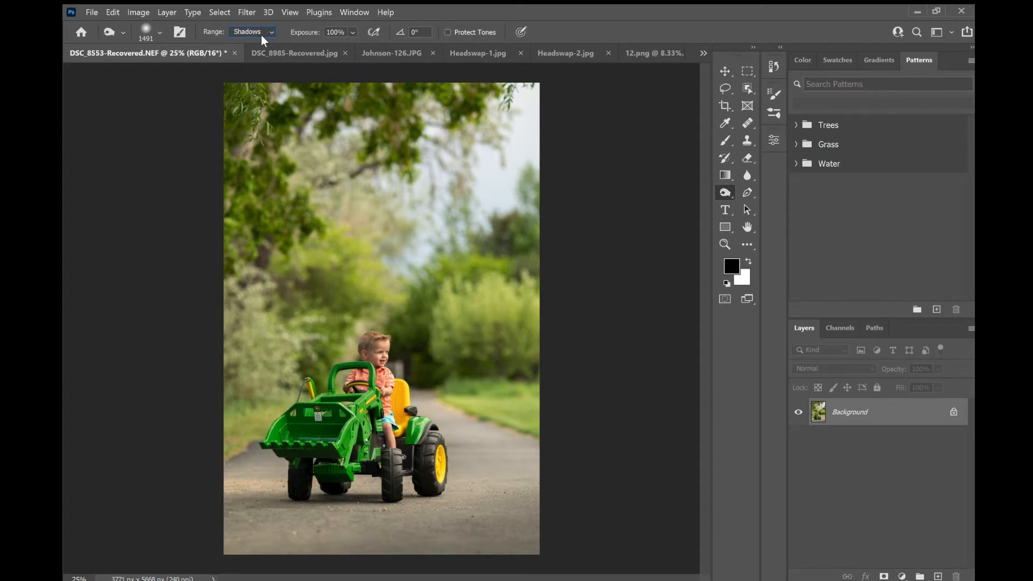
{"action": "left_click", "coordinate": [260, 54]}
{"action": "mouse_move", "coordinate": [548, 315]}
{"action": "left_mouse_down"}
{"action": "mouse_move", "coordinate": [579, 404]}
{"action": "mouse_move", "coordinate": [358, 381]}
{"action": "mouse_move", "coordinate": [268, 428]}
{"action": "mouse_move", "coordinate": [236, 396]}
{"action": "left_mouse_up"}
{"action": "key", "text": "ctrl+z"}
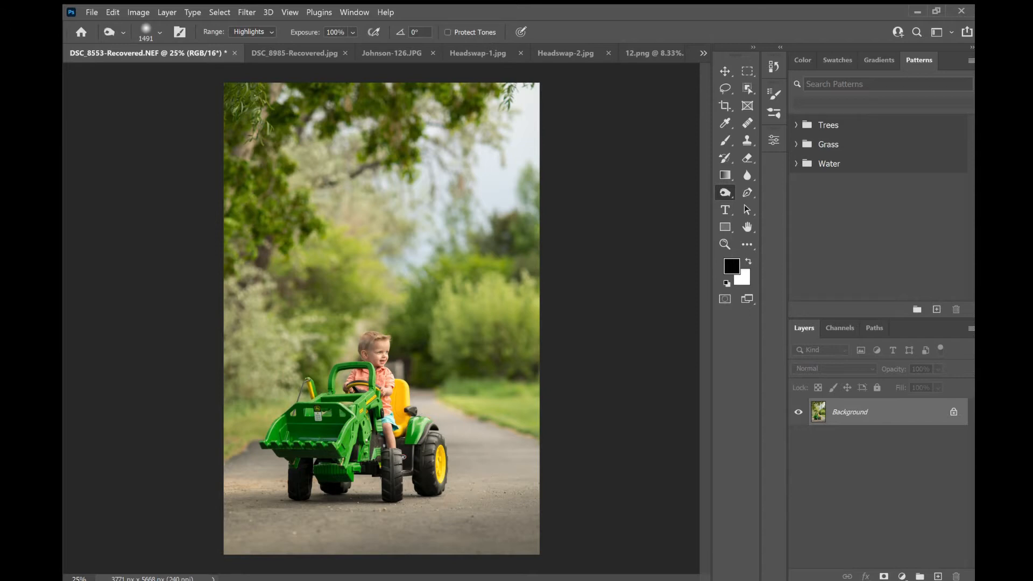
- Set the Burn range to Midtones and darken the left foliage with a vertical stroke
{"action": "left_click", "coordinate": [253, 33]}
{"action": "left_click", "coordinate": [257, 50]}
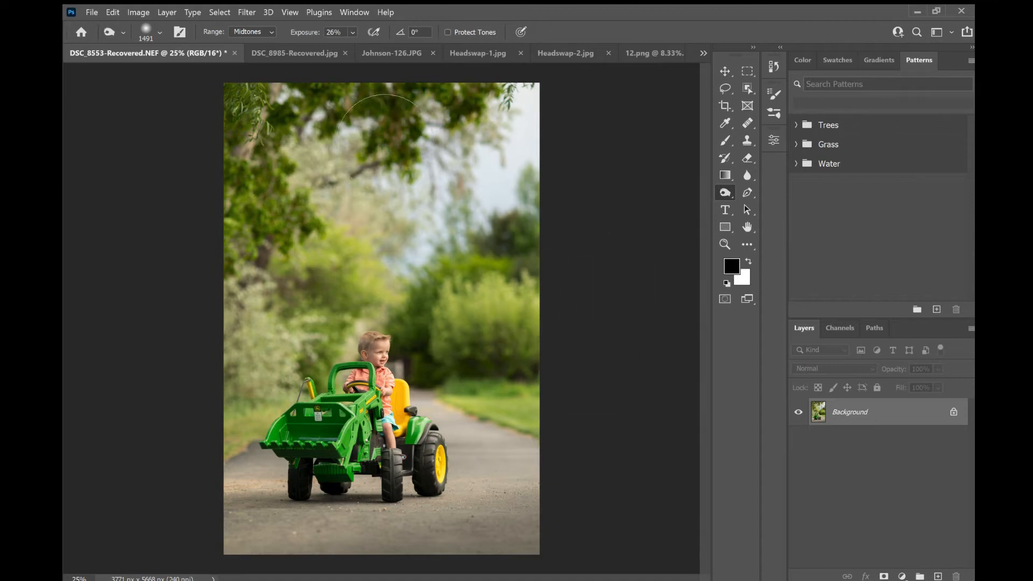
{"action": "mouse_move", "coordinate": [264, 185]}
{"action": "left_mouse_down"}
{"action": "mouse_move", "coordinate": [276, 228]}
{"action": "mouse_move", "coordinate": [316, 264]}
{"action": "mouse_move", "coordinate": [328, 300]}
{"action": "mouse_move", "coordinate": [270, 365]}
{"action": "left_mouse_up"}
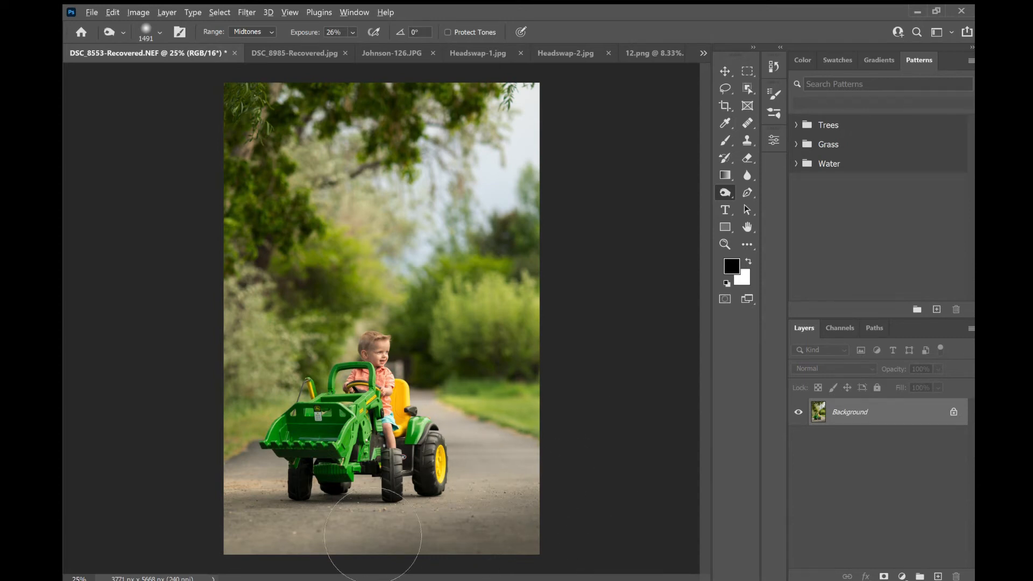
- Burn the road along the bottom of the photo with a horizontal stroke
{"action": "scroll", "coordinate": [390, 539], "scroll_direction": "up", "scroll_amount": 4}
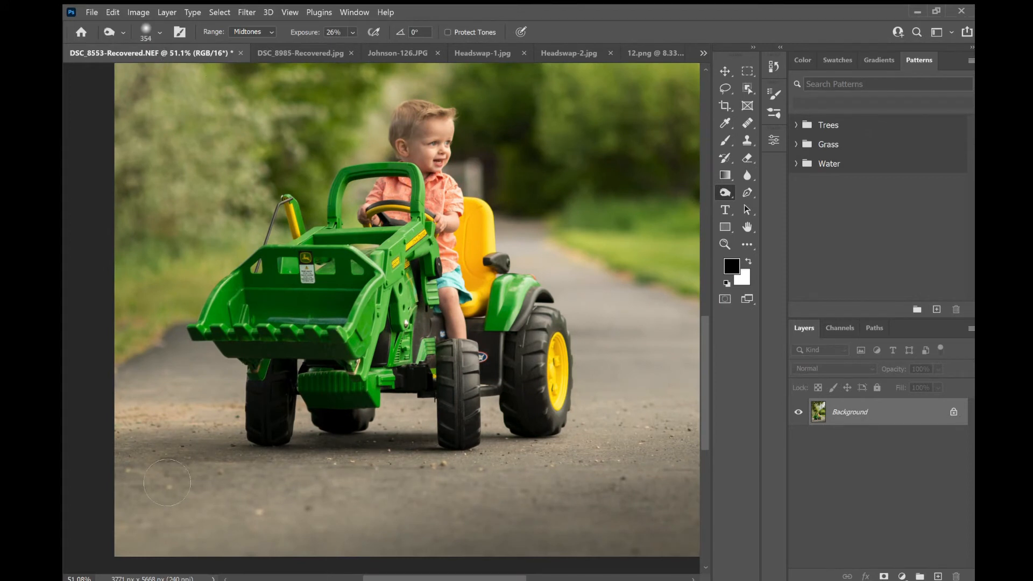
{"action": "mouse_move", "coordinate": [103, 464]}
{"action": "left_mouse_down"}
{"action": "mouse_move", "coordinate": [242, 466]}
{"action": "mouse_move", "coordinate": [280, 496]}
{"action": "mouse_move", "coordinate": [429, 446]}
{"action": "mouse_move", "coordinate": [414, 451]}
{"action": "mouse_move", "coordinate": [557, 462]}
{"action": "mouse_move", "coordinate": [500, 462]}
{"action": "mouse_move", "coordinate": [468, 486]}
{"action": "left_mouse_up"}
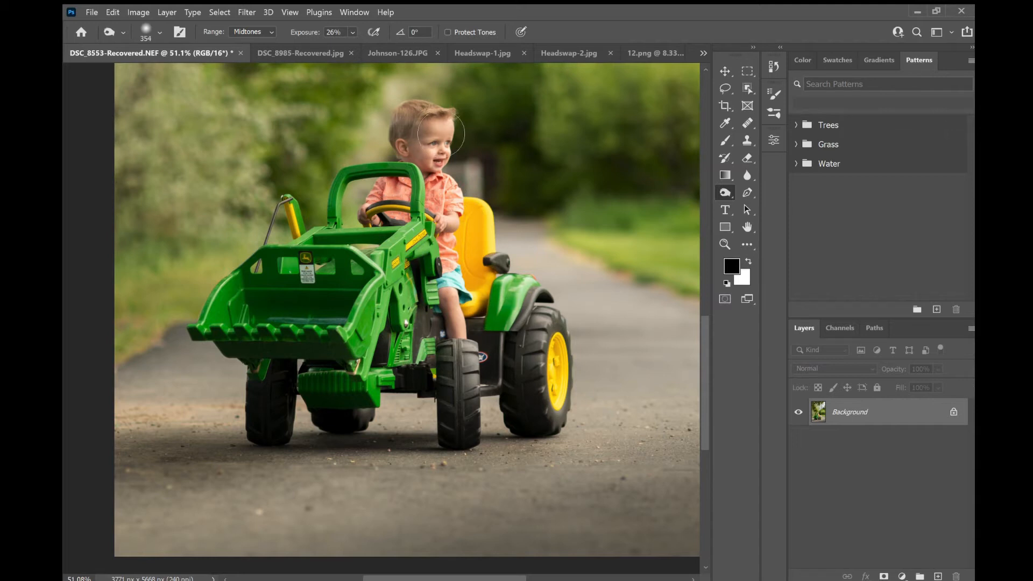
- Zoom in on the boy and compare the burned image before and after the last stroke
{"action": "scroll", "coordinate": [441, 151], "scroll_direction": "up", "scroll_amount": 6}
{"action": "scroll", "coordinate": [510, 199], "scroll_direction": "up", "scroll_amount": 1}
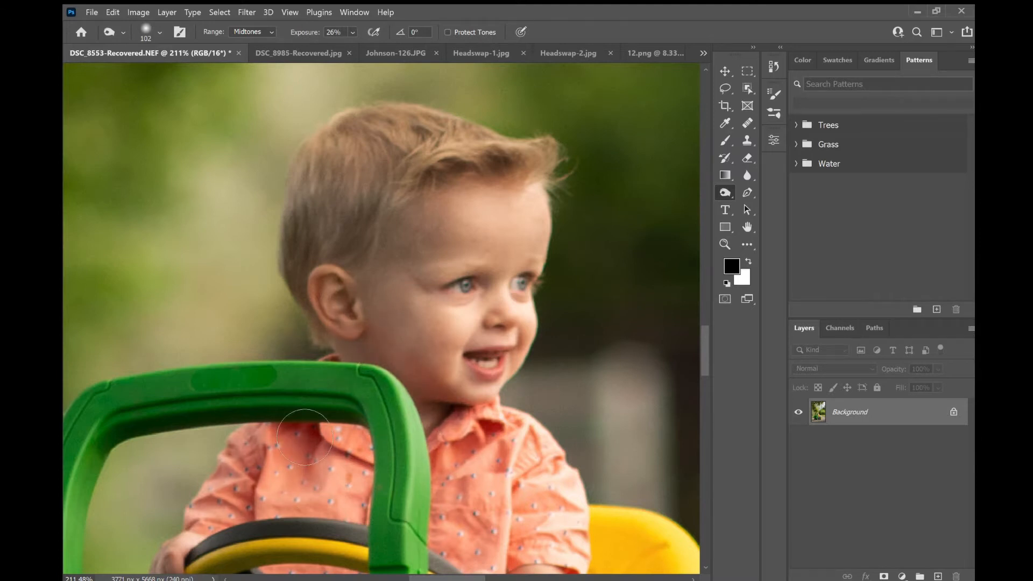
{"action": "scroll", "coordinate": [138, 430], "scroll_direction": "down", "scroll_amount": 10}
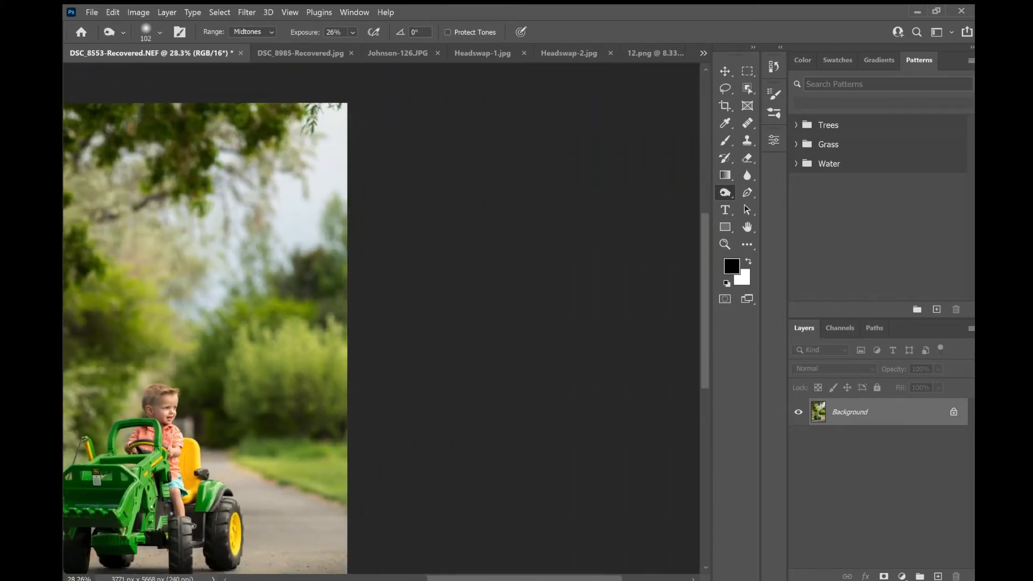
{"action": "scroll", "coordinate": [382, 319], "scroll_direction": "down", "scroll_amount": 2}
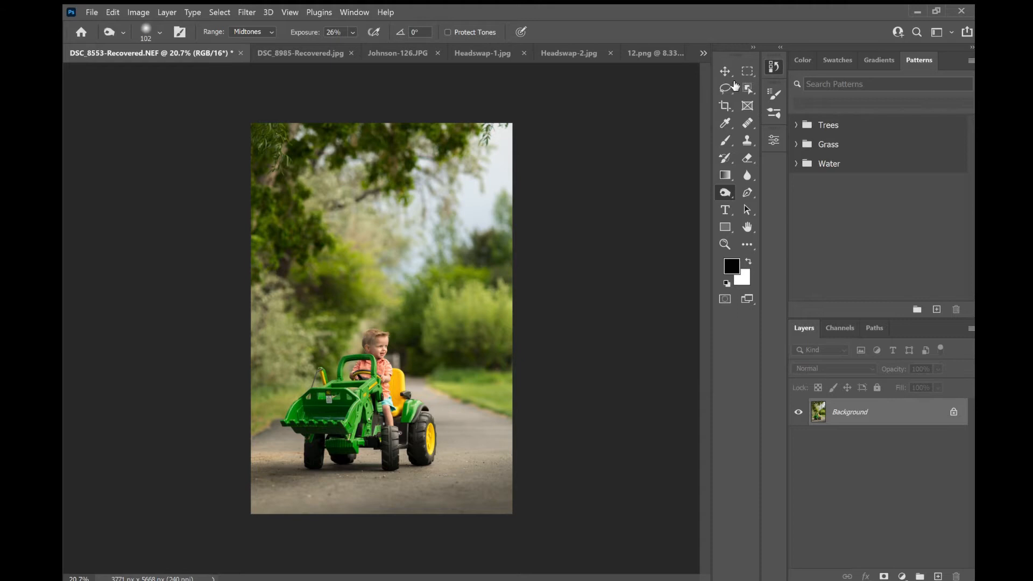
{"action": "key", "text": "ctrl+z"}
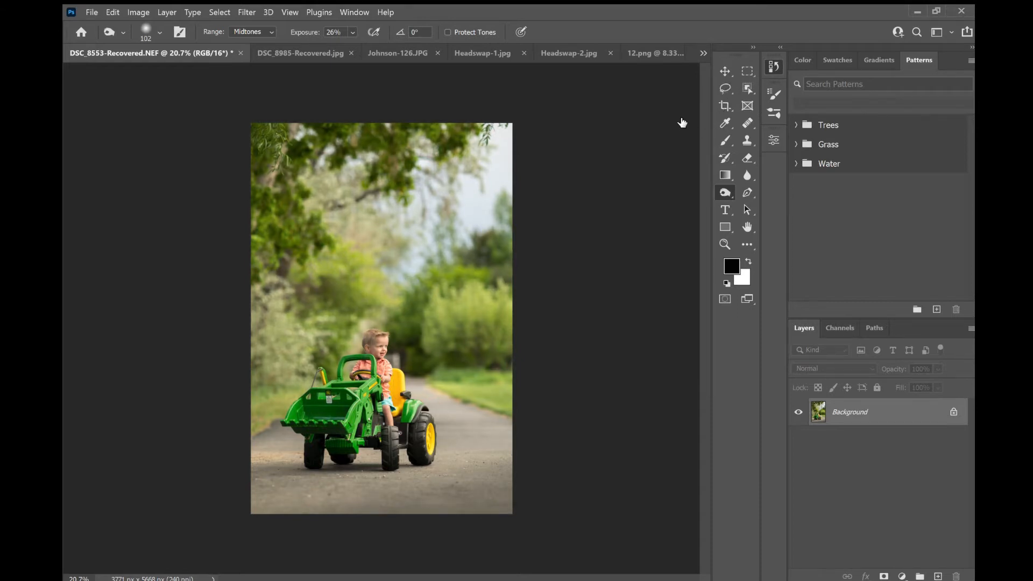
{"action": "key", "text": "ctrl+shift+z"}
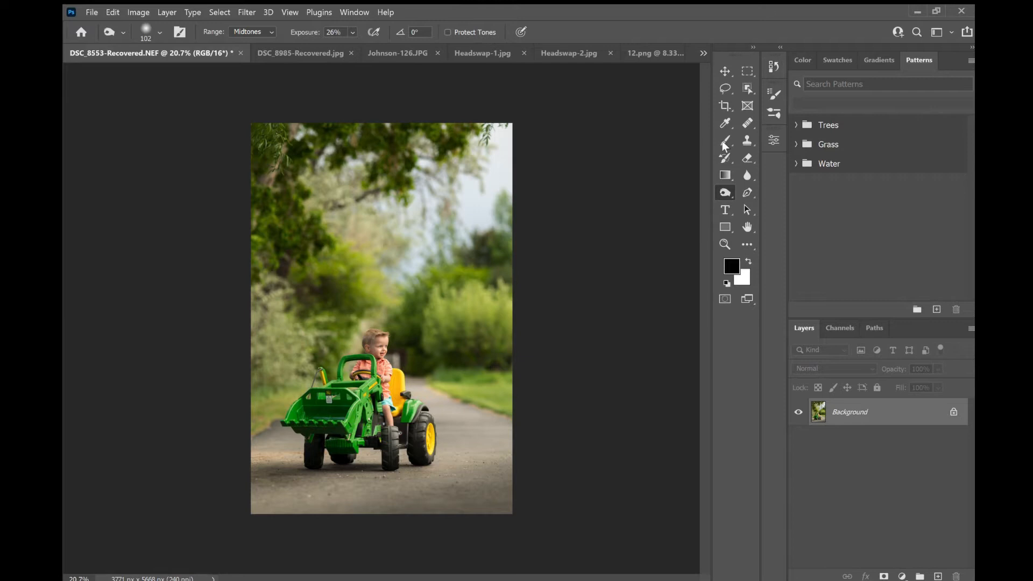
- Cycle back to the Dodge tool
{"action": "key", "text": "shift+o"}
{"action": "key", "text": "shift+o"}
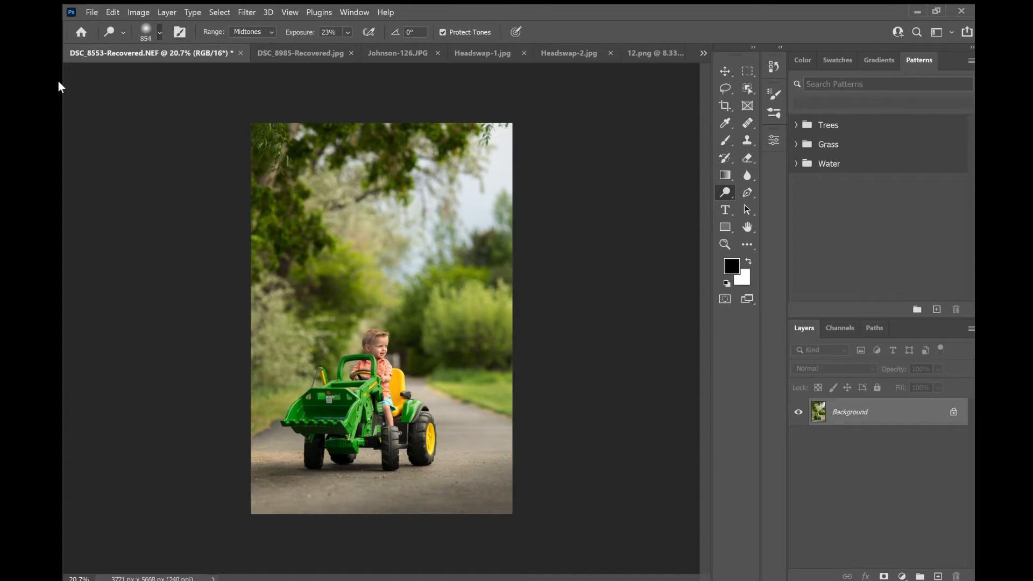
- Enlarge the Dodge brush to 1054 px and lighten the road beside the tractor with a diagonal stroke
{"action": "key", "text": "bracketright"}
{"action": "key", "text": "bracketright"}
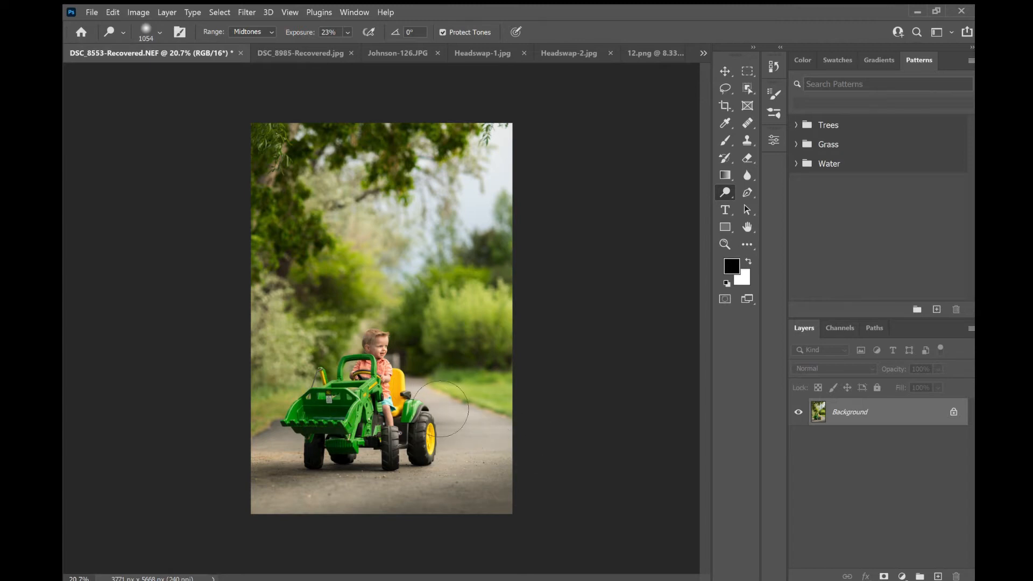
{"action": "left_click_drag", "start_coordinate": [375, 358], "coordinate": [561, 501]}
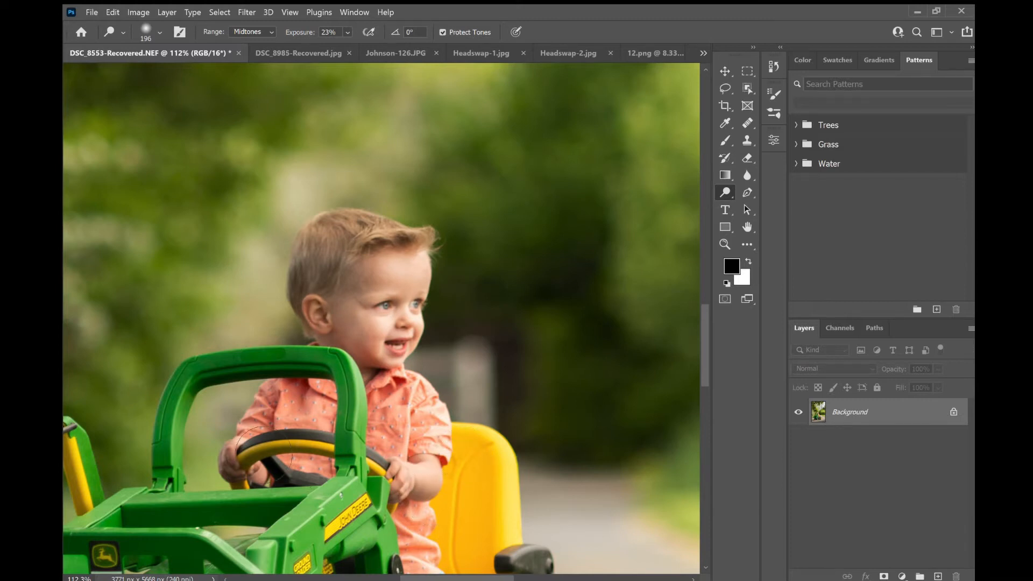
- Zoom in on the boy, then undo and redo the last Dodge stroke to compare the result
{"action": "scroll", "coordinate": [449, 471], "scroll_direction": "down", "scroll_amount": 5}
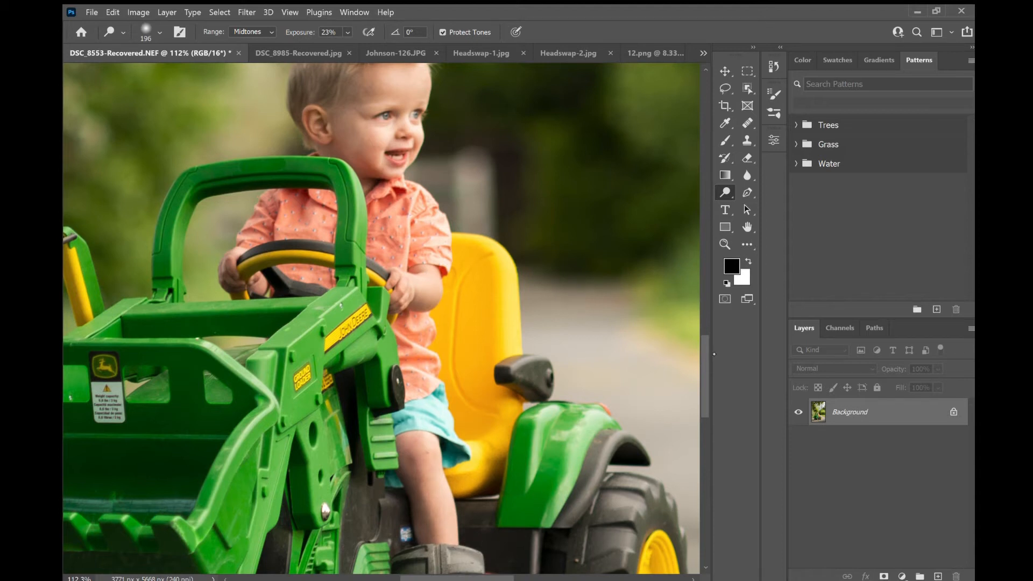
{"action": "scroll", "coordinate": [709, 366], "scroll_direction": "up", "scroll_amount": 4}
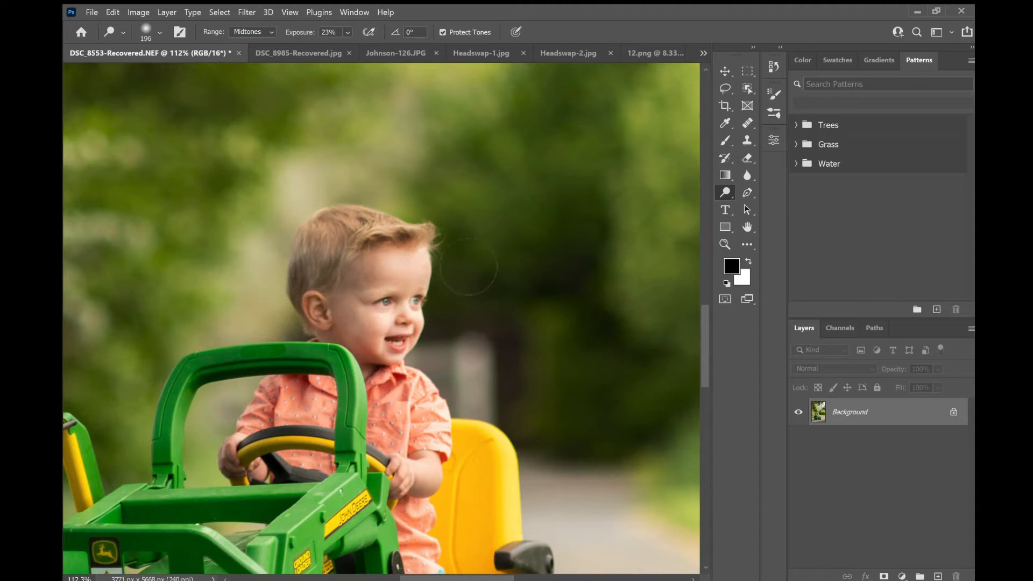
{"action": "scroll", "coordinate": [451, 242], "scroll_direction": "down", "scroll_amount": 9}
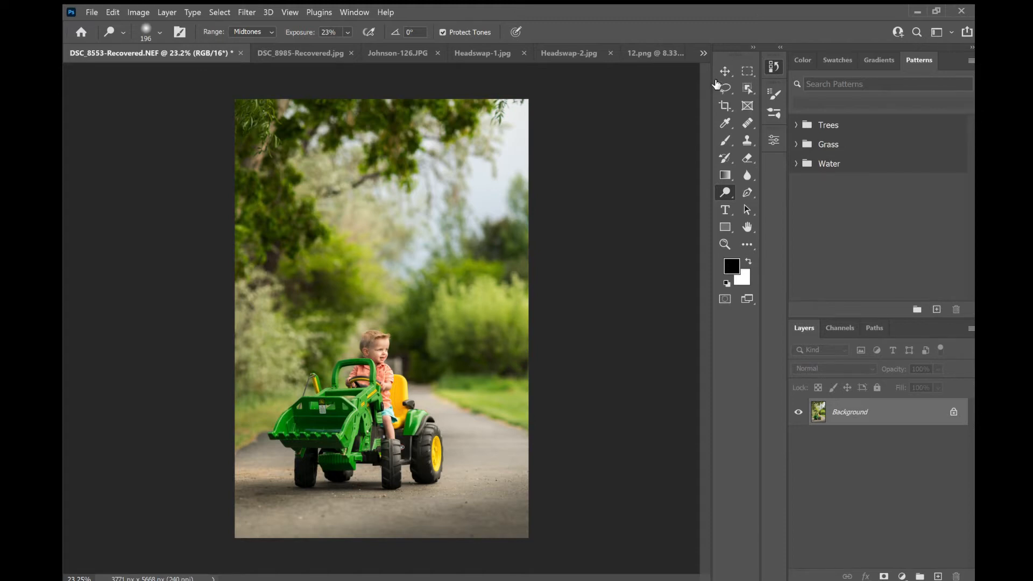
{"action": "key", "text": "ctrl+z"}
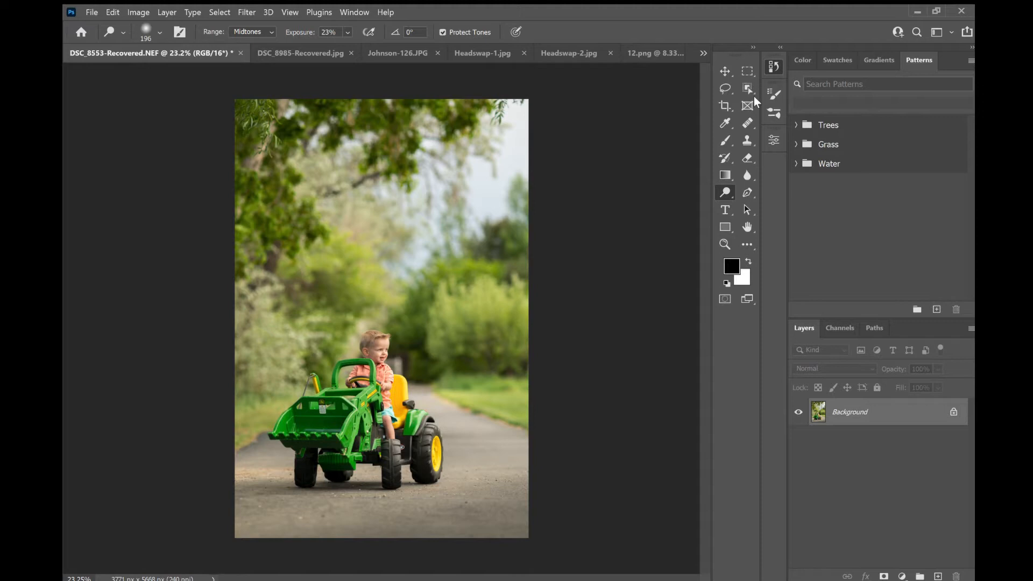
{"action": "key", "text": "ctrl+shift+z"}
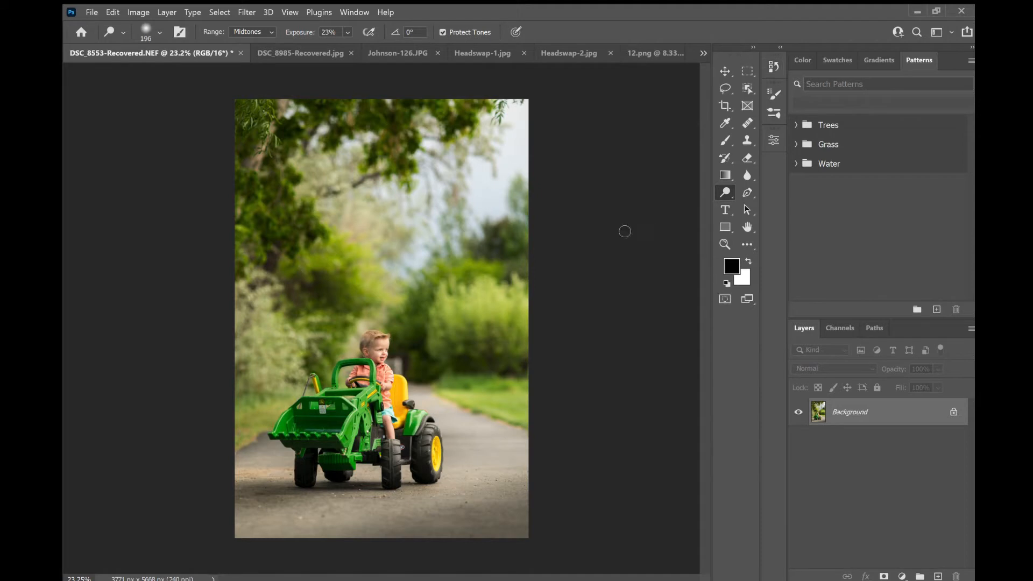
- Switch from the Blur tool to the Sharpen tool and zoom in on the boy
{"action": "left_click", "coordinate": [722, 189]}
{"action": "left_click", "coordinate": [745, 178]}
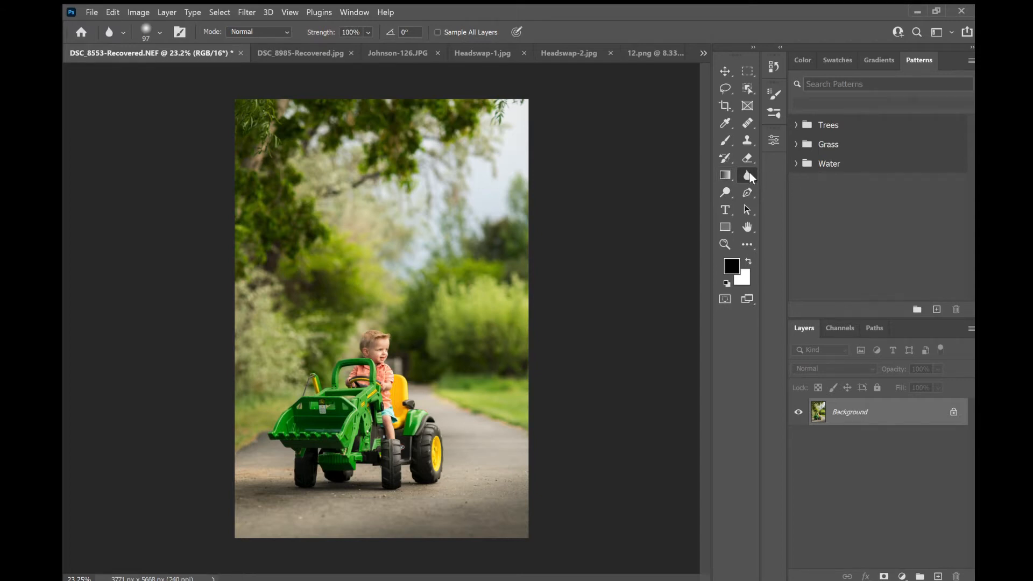
{"action": "left_click", "coordinate": [796, 182]}
{"action": "scroll", "coordinate": [378, 388], "scroll_direction": "up", "scroll_amount": 2}
{"action": "scroll", "coordinate": [378, 414], "scroll_direction": "up", "scroll_amount": 5}
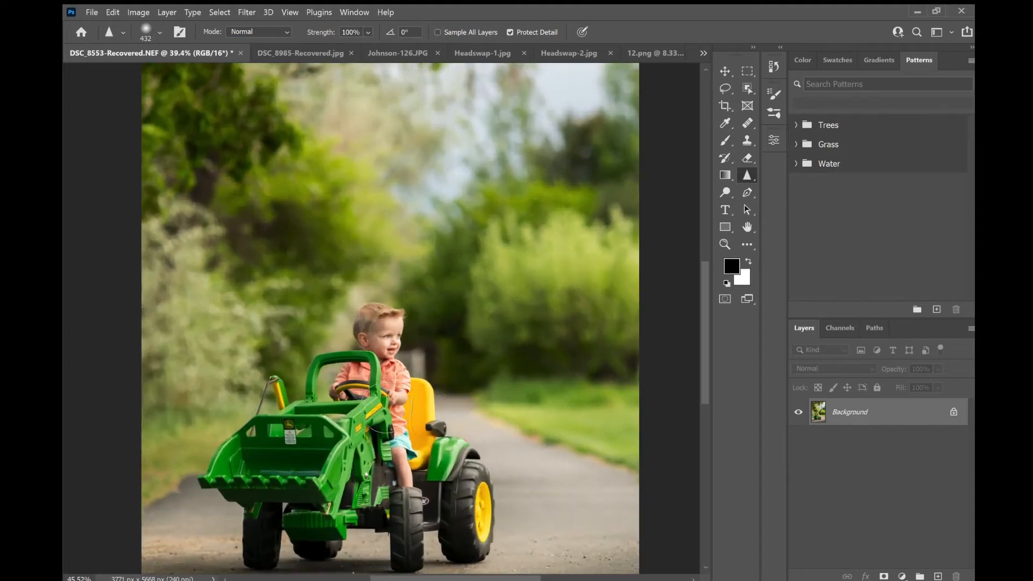
{"action": "scroll", "coordinate": [428, 449], "scroll_direction": "up", "scroll_amount": 1}
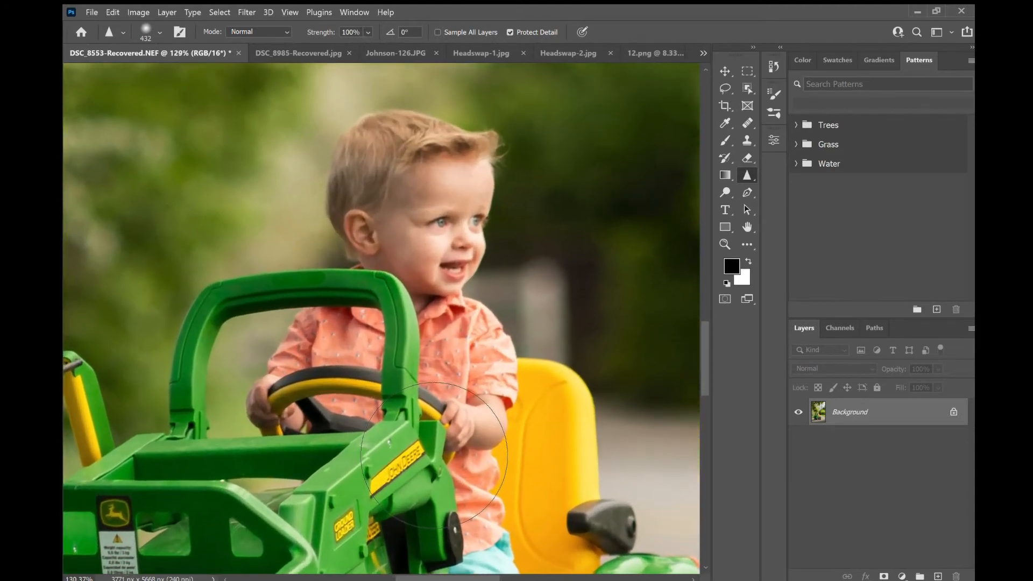
- Set the Sharpen brush to 61 px and sharpen the boy's hair with a short stroke
{"action": "left_click", "coordinate": [157, 67]}
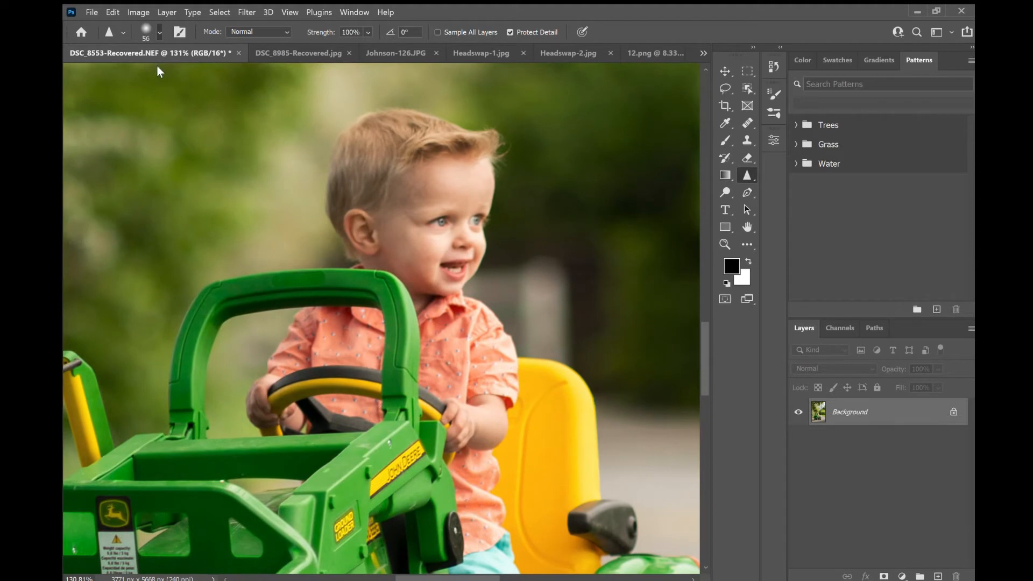
{"action": "left_click_drag", "start_coordinate": [154, 69], "coordinate": [153, 69]}
{"action": "left_click", "coordinate": [557, 2]}
{"action": "left_click_drag", "start_coordinate": [170, 76], "coordinate": [173, 76]}
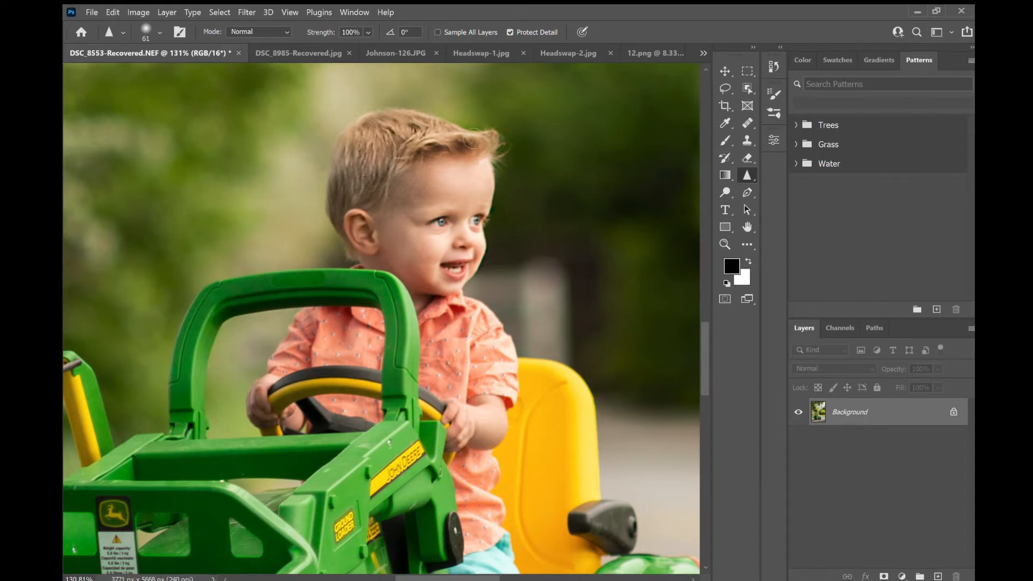
{"action": "mouse_move", "coordinate": [400, 165]}
{"action": "left_mouse_down"}
{"action": "mouse_move", "coordinate": [430, 137]}
{"action": "mouse_move", "coordinate": [379, 142]}
{"action": "mouse_move", "coordinate": [381, 202]}
{"action": "mouse_move", "coordinate": [388, 162]}
{"action": "left_mouse_up"}
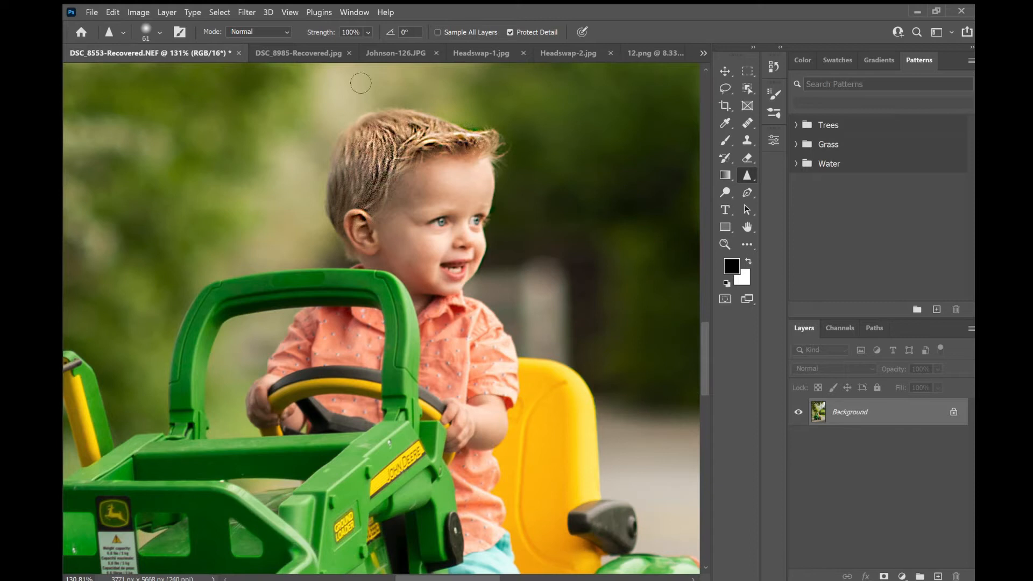
- Zoom in on the sharpened hair and undo the Sharpen stroke
{"action": "scroll", "coordinate": [398, 126], "scroll_direction": "up", "scroll_amount": 6}
{"action": "scroll", "coordinate": [410, 139], "scroll_direction": "down", "scroll_amount": 4}
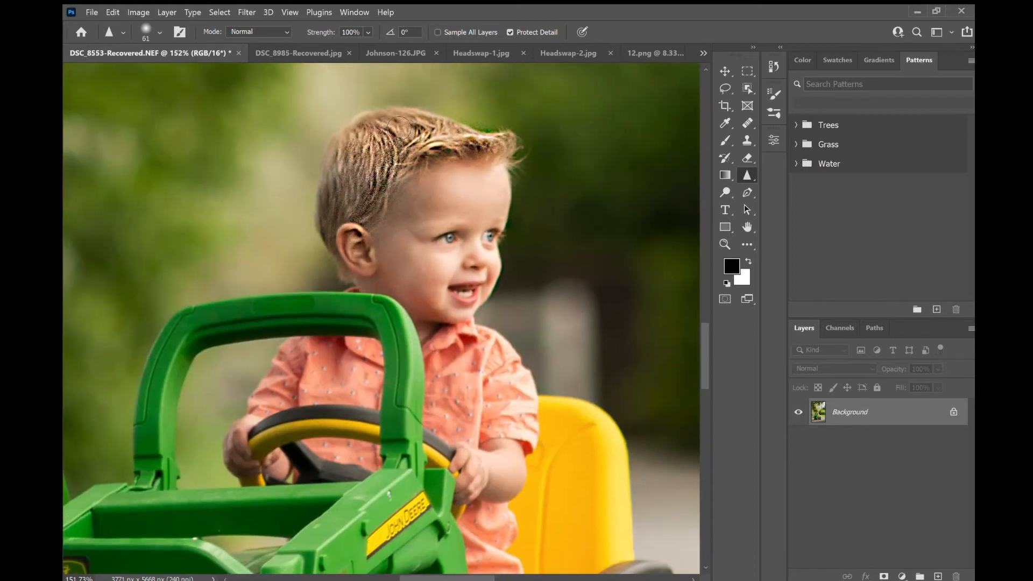
{"action": "key", "text": "ctrl+z"}
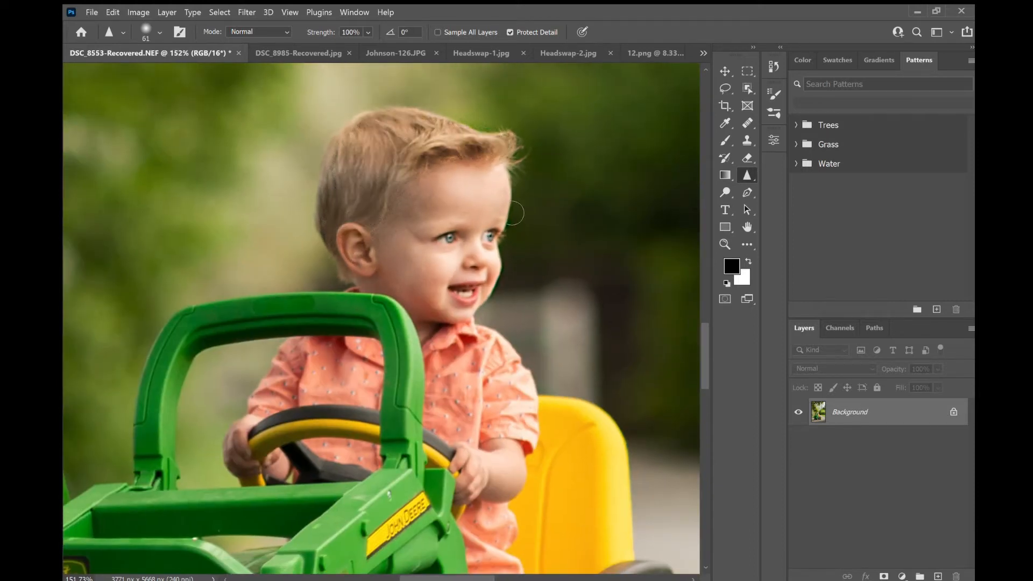
- Zoom in closely, sharpen the boy's eye with a 29 px brush, and undo the stroke
{"action": "scroll", "coordinate": [510, 177], "scroll_direction": "up", "scroll_amount": 2}
{"action": "scroll", "coordinate": [474, 304], "scroll_direction": "up", "scroll_amount": 4}
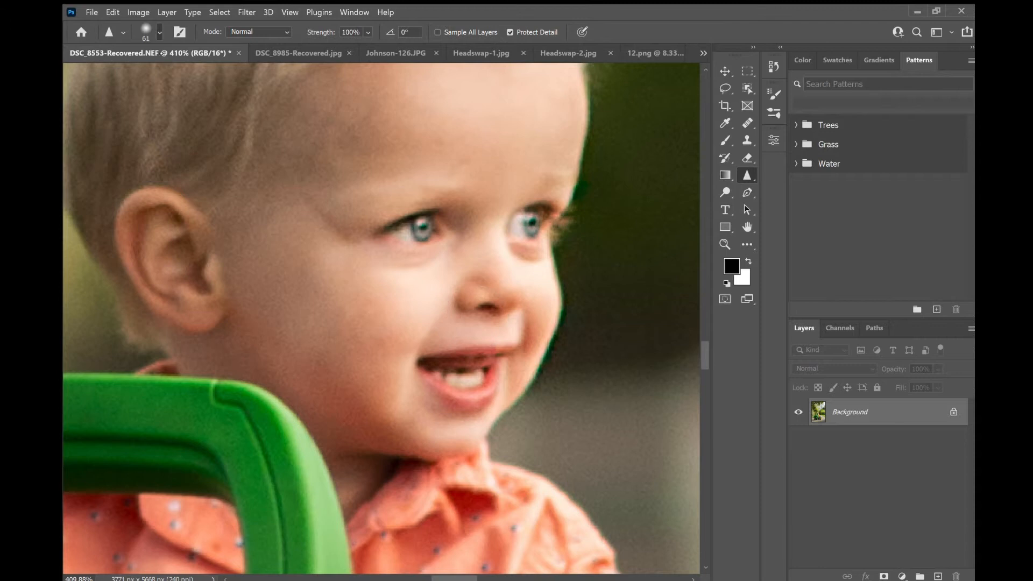
{"action": "left_click_drag", "start_coordinate": [160, 80], "coordinate": [156, 80]}
{"action": "mouse_move", "coordinate": [432, 234]}
{"action": "left_mouse_down"}
{"action": "mouse_move", "coordinate": [439, 229]}
{"action": "mouse_move", "coordinate": [423, 228]}
{"action": "left_mouse_up"}
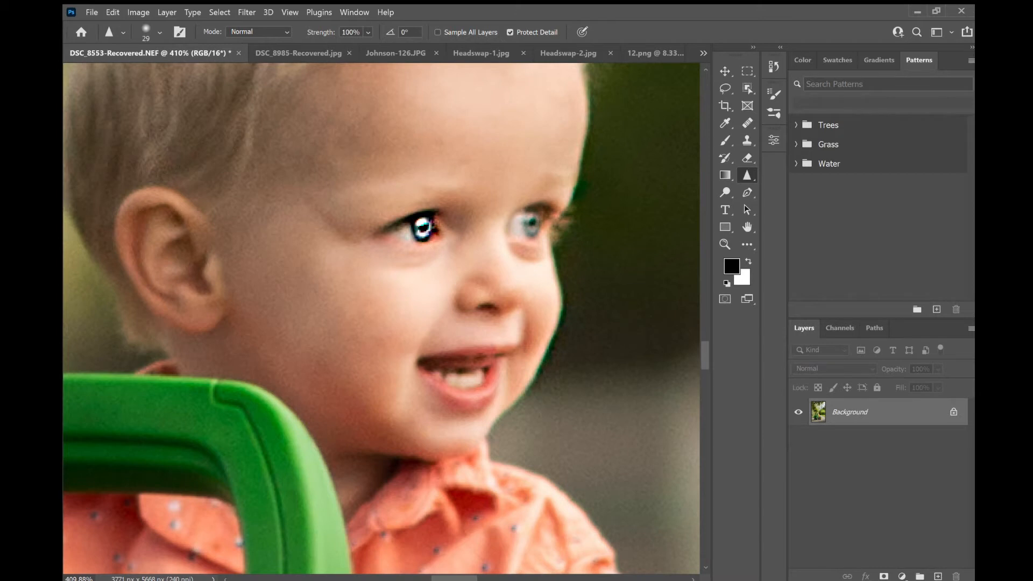
{"action": "key", "text": "ctrl+z"}
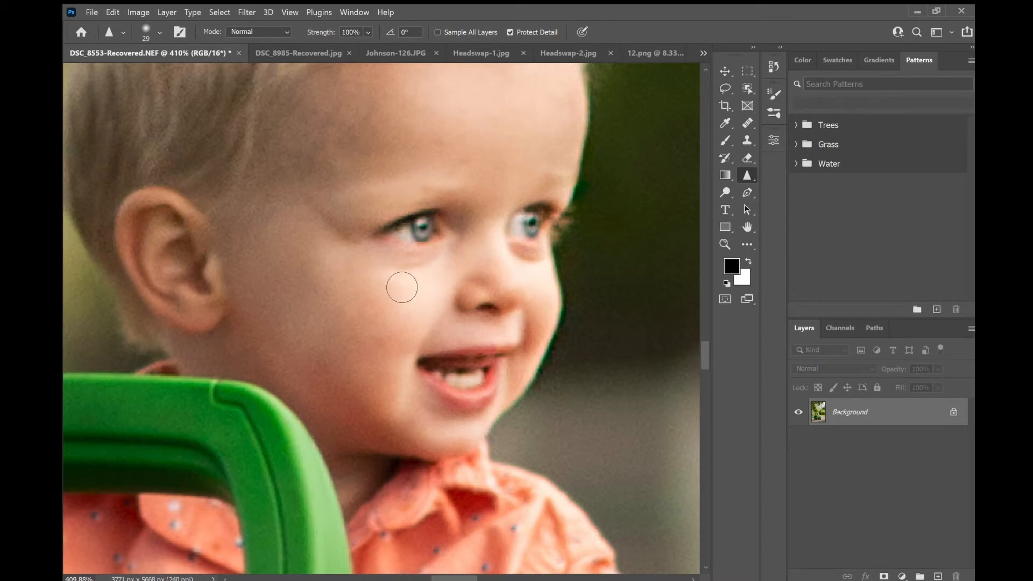
- Set the Sharpen brush size to 139 px
{"action": "scroll", "coordinate": [401, 286], "scroll_direction": "down", "scroll_amount": 10}
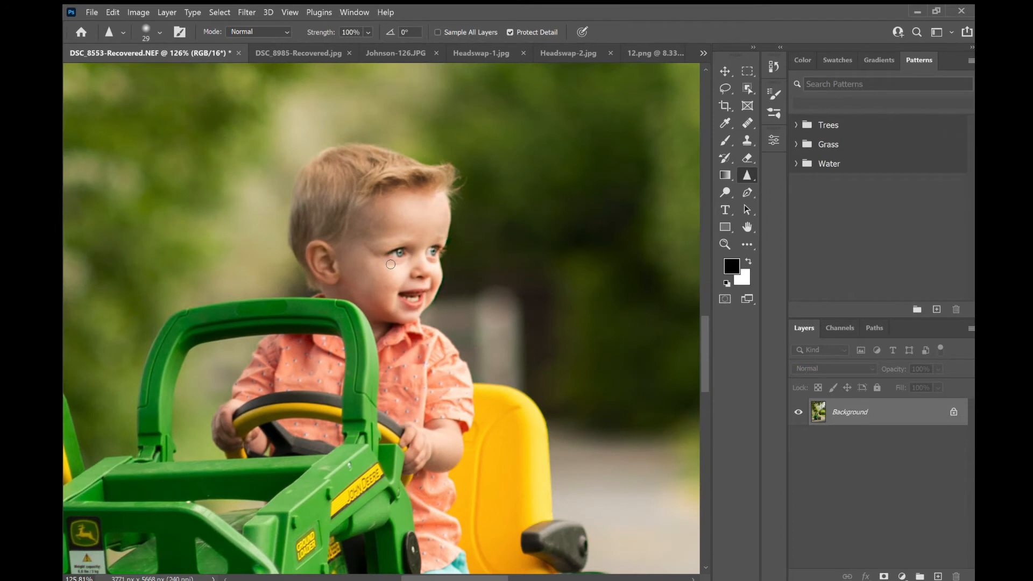
{"action": "left_click_drag", "start_coordinate": [172, 76], "coordinate": [180, 76]}
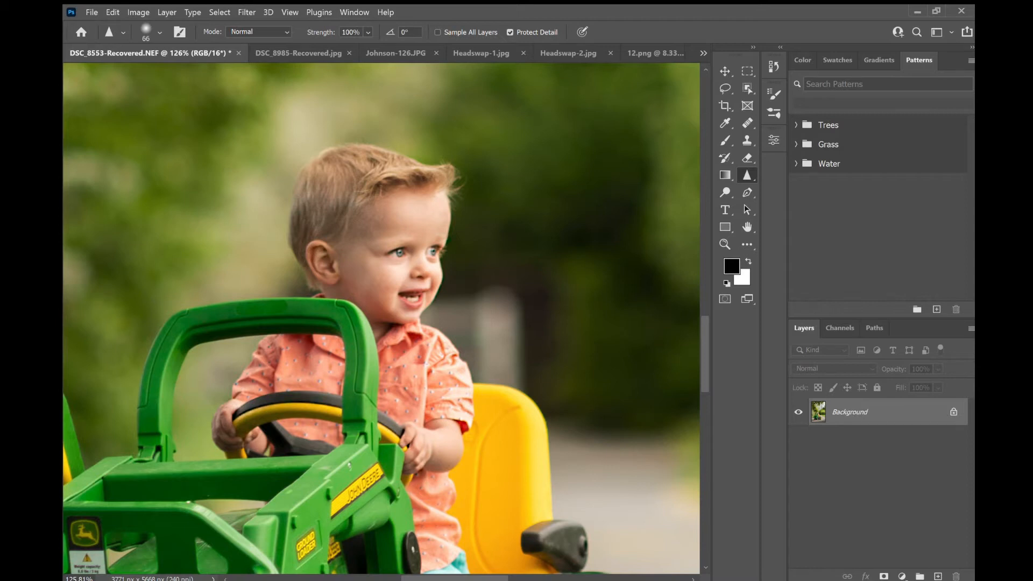
{"action": "scroll", "coordinate": [437, 298], "scroll_direction": "down", "scroll_amount": 5}
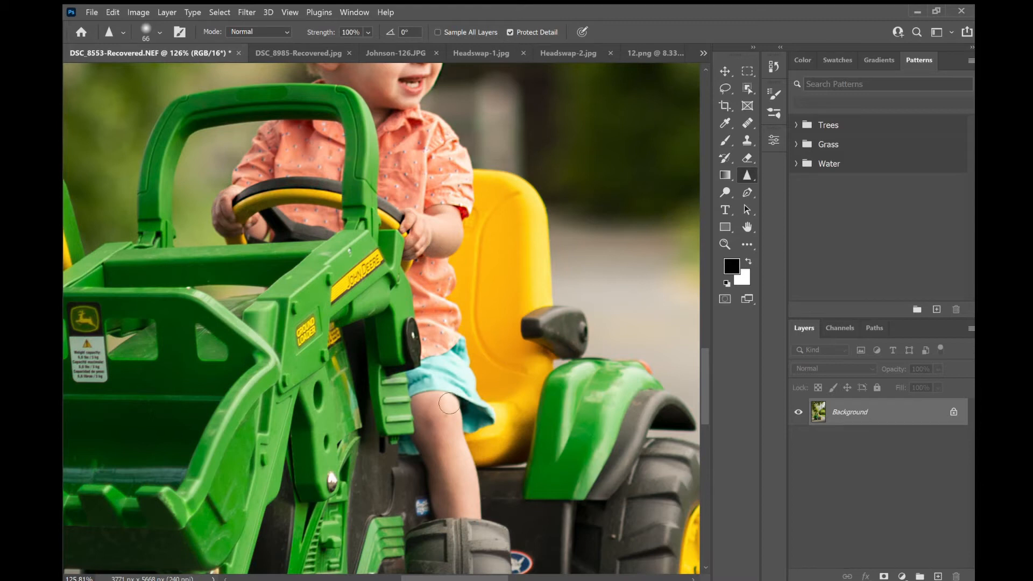
{"action": "scroll", "coordinate": [569, 283], "scroll_direction": "down", "scroll_amount": 5}
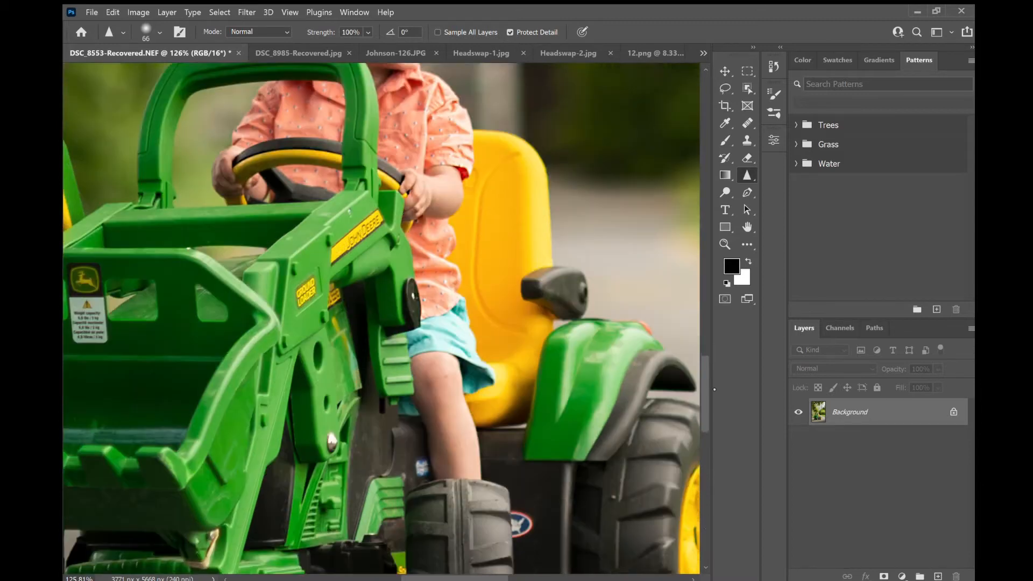
{"action": "scroll", "coordinate": [609, 284], "scroll_direction": "down", "scroll_amount": 6}
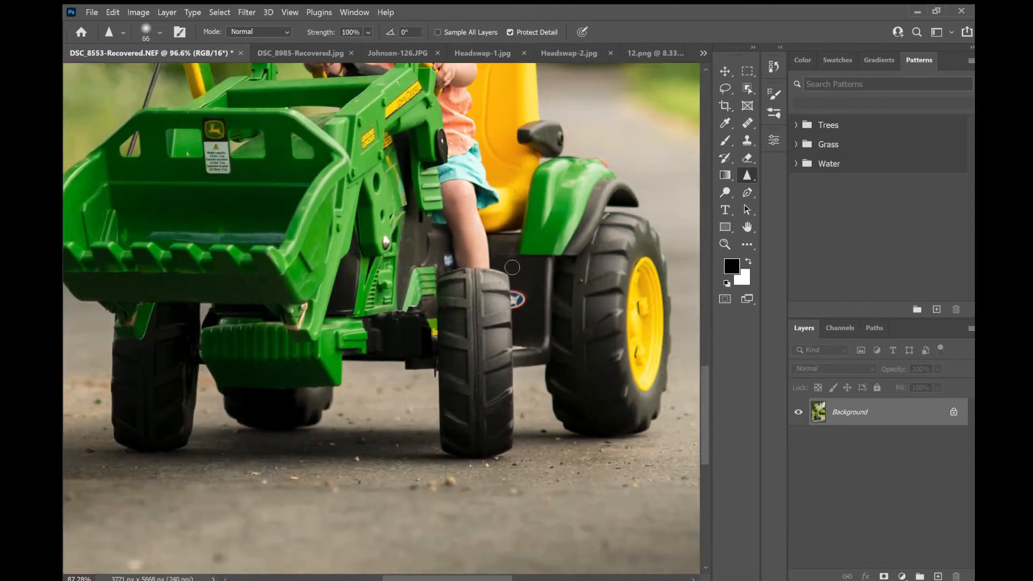
{"action": "scroll", "coordinate": [507, 262], "scroll_direction": "left", "scroll_amount": 2}
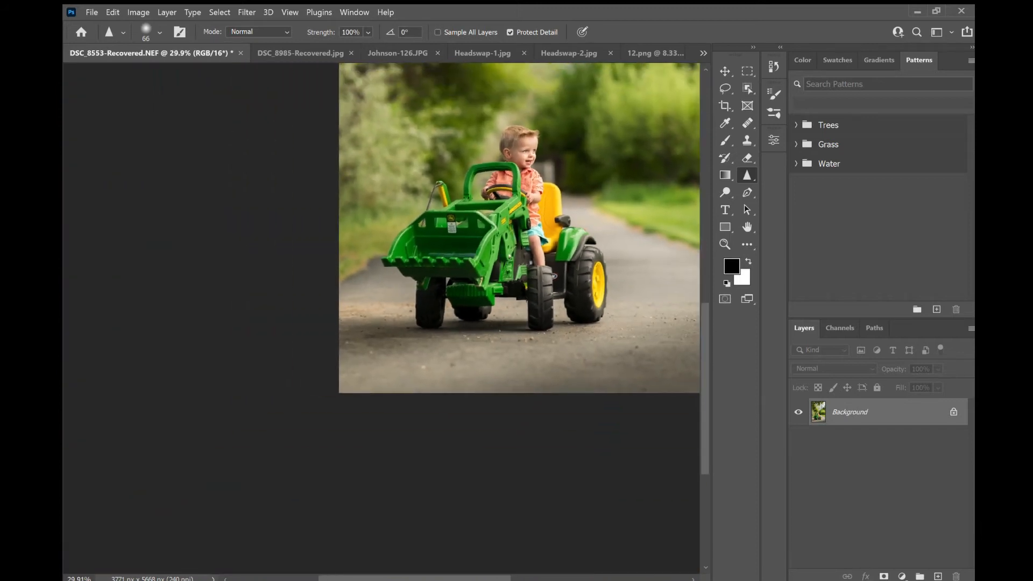
{"action": "scroll", "coordinate": [614, 238], "scroll_direction": "right", "scroll_amount": 2}
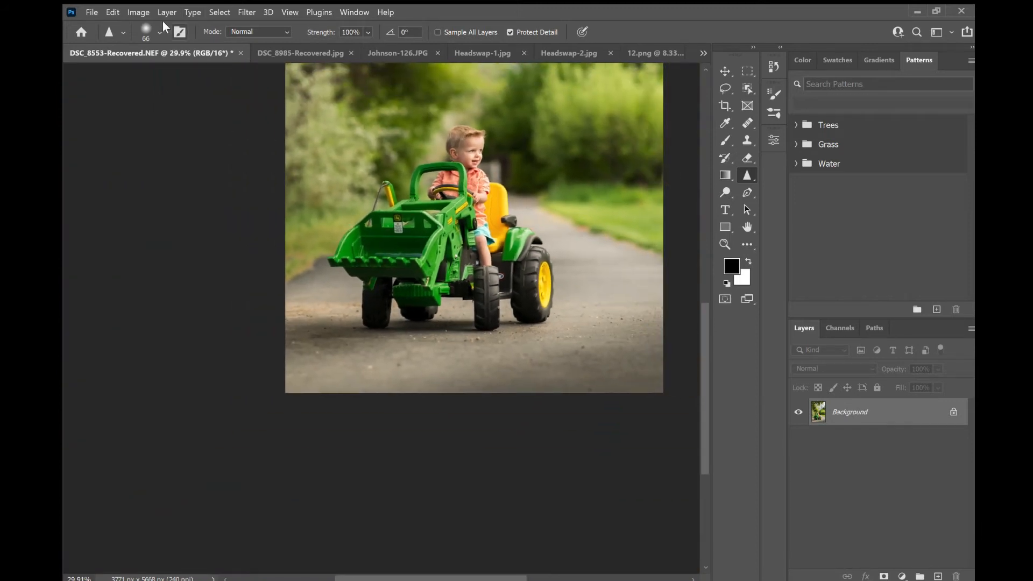
{"action": "left_click", "coordinate": [184, 69]}
{"action": "left_click", "coordinate": [285, 323]}
- Zoom and pan across the tractor, its wheels and the road to examine the image detail
{"action": "scroll", "coordinate": [629, 400], "scroll_direction": "down", "scroll_amount": 3}
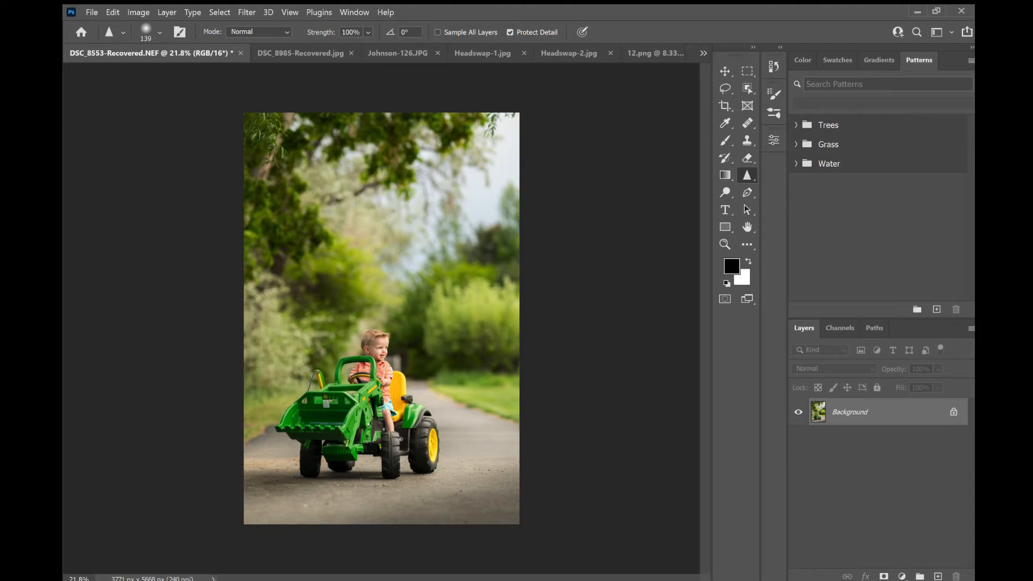
{"action": "scroll", "coordinate": [414, 425], "scroll_direction": "up", "scroll_amount": 6}
{"action": "scroll", "coordinate": [538, 429], "scroll_direction": "down", "scroll_amount": 4}
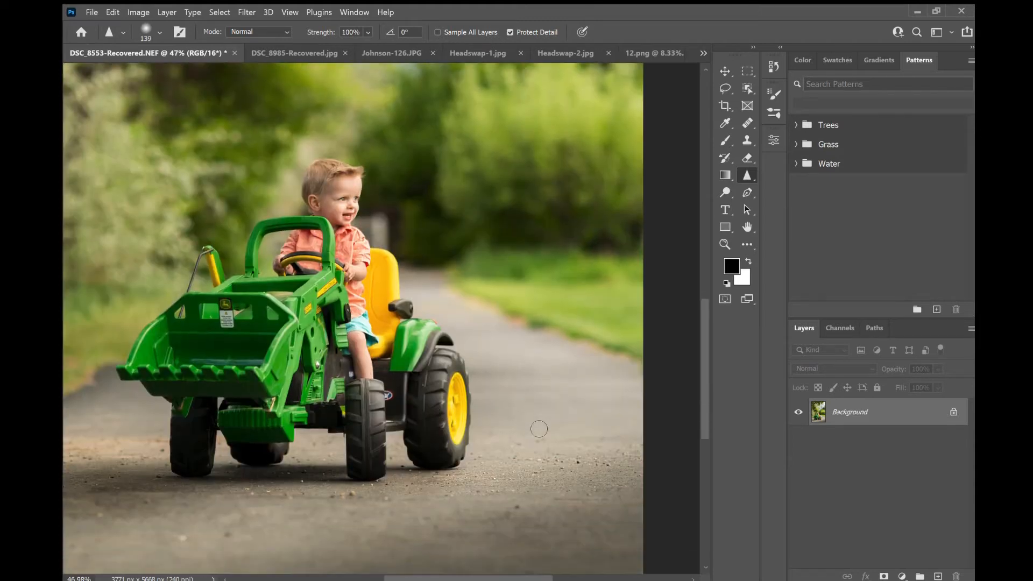
{"action": "scroll", "coordinate": [601, 487], "scroll_direction": "up", "scroll_amount": 1}
{"action": "scroll", "coordinate": [601, 487], "scroll_direction": "up", "scroll_amount": 1}
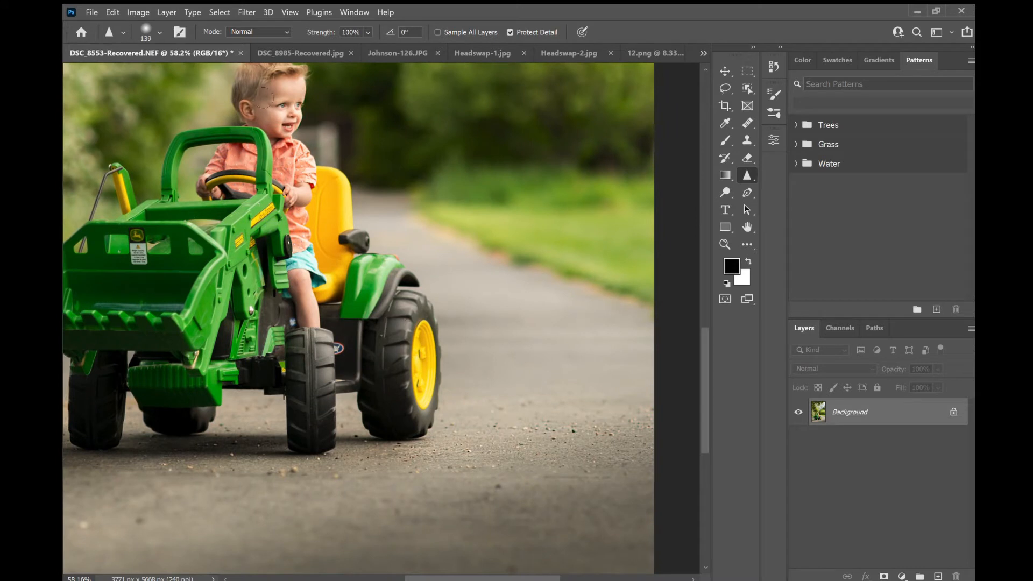
{"action": "scroll", "coordinate": [239, 240], "scroll_direction": "up", "scroll_amount": 8}
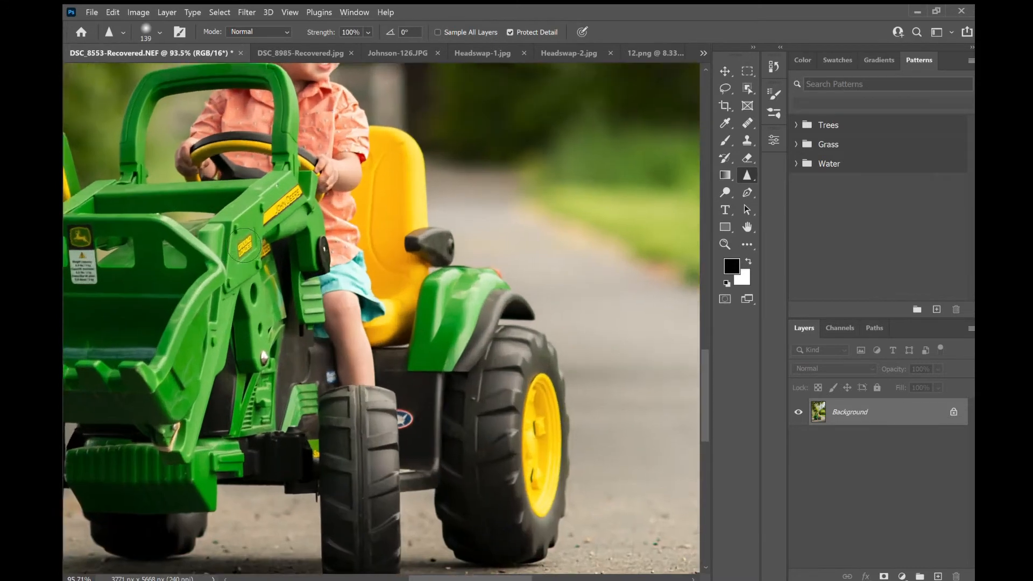
{"action": "scroll", "coordinate": [261, 261], "scroll_direction": "up", "scroll_amount": 3}
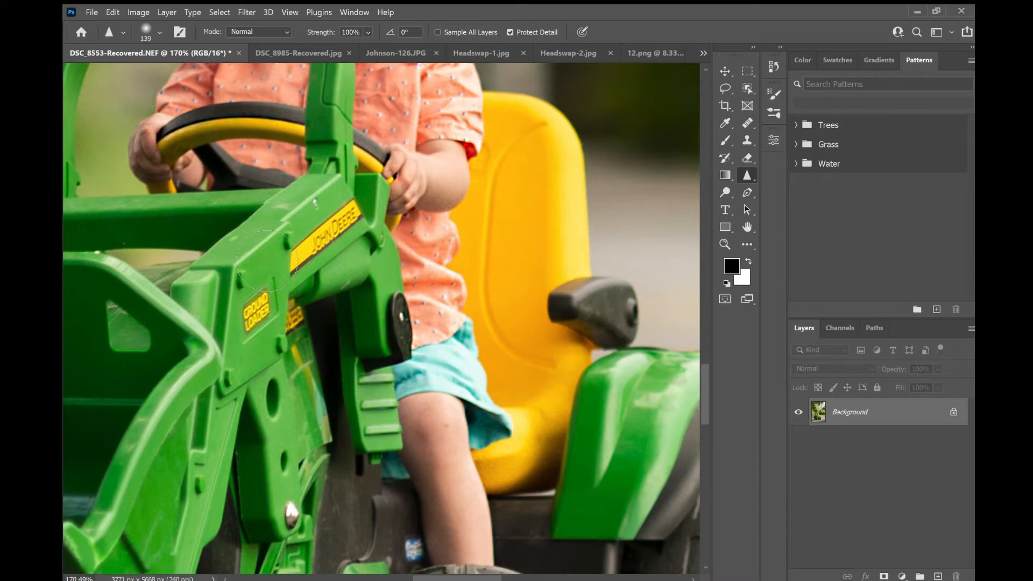
{"action": "scroll", "coordinate": [267, 261], "scroll_direction": "down", "scroll_amount": 15}
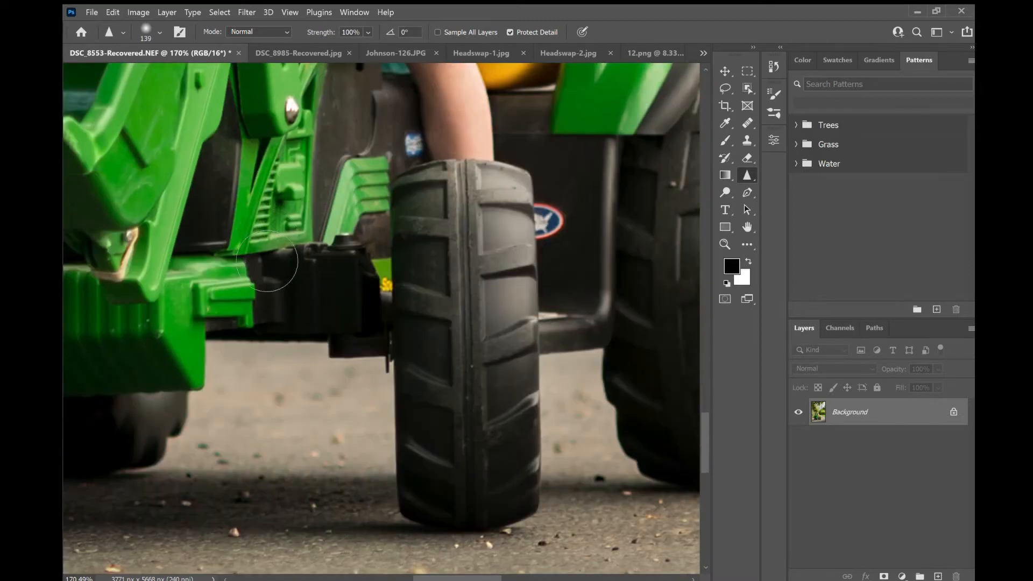
{"action": "scroll", "coordinate": [472, 323], "scroll_direction": "down", "scroll_amount": 10}
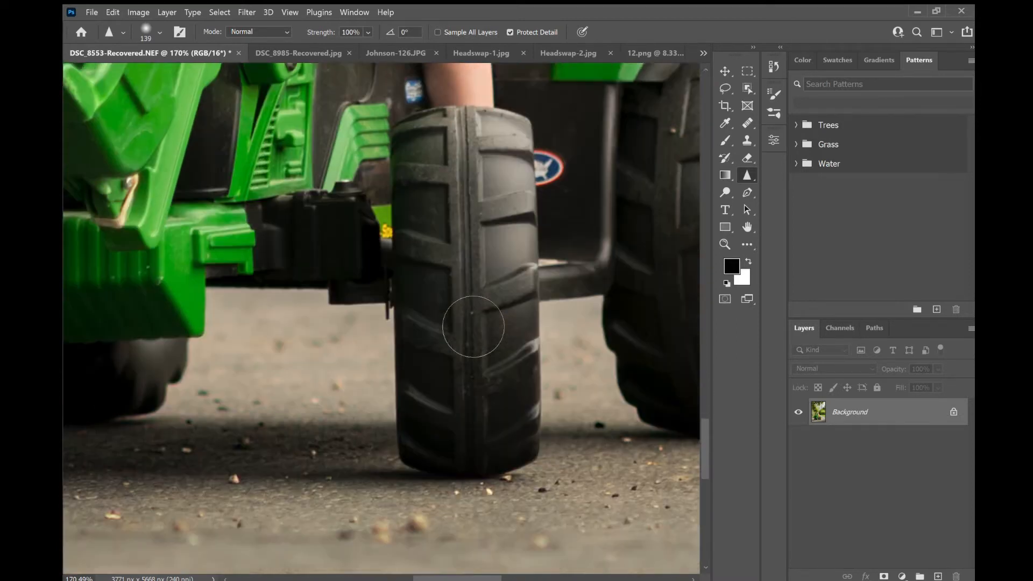
{"action": "scroll", "coordinate": [480, 394], "scroll_direction": "down", "scroll_amount": 6}
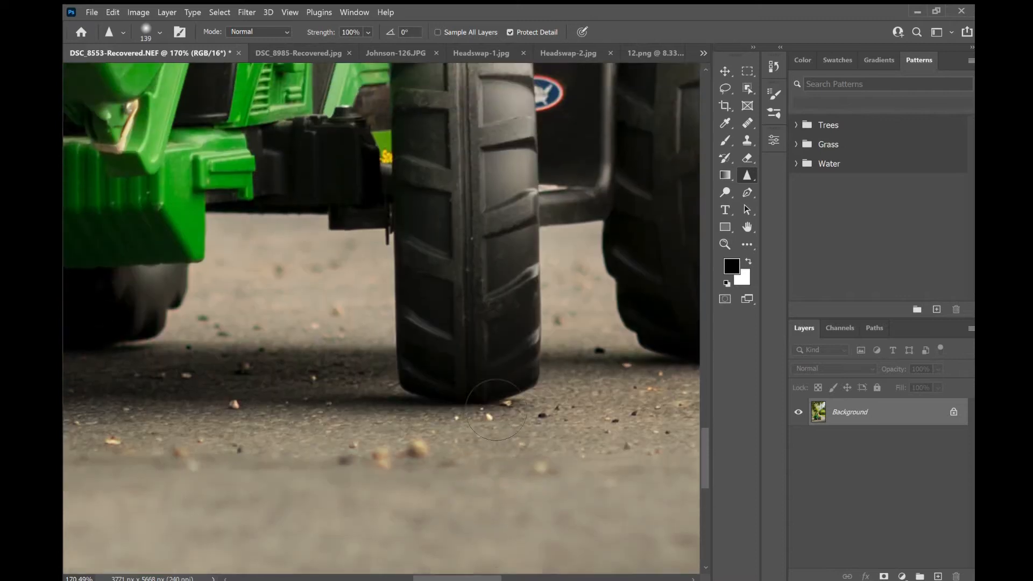
{"action": "scroll", "coordinate": [480, 394], "scroll_direction": "down", "scroll_amount": 5}
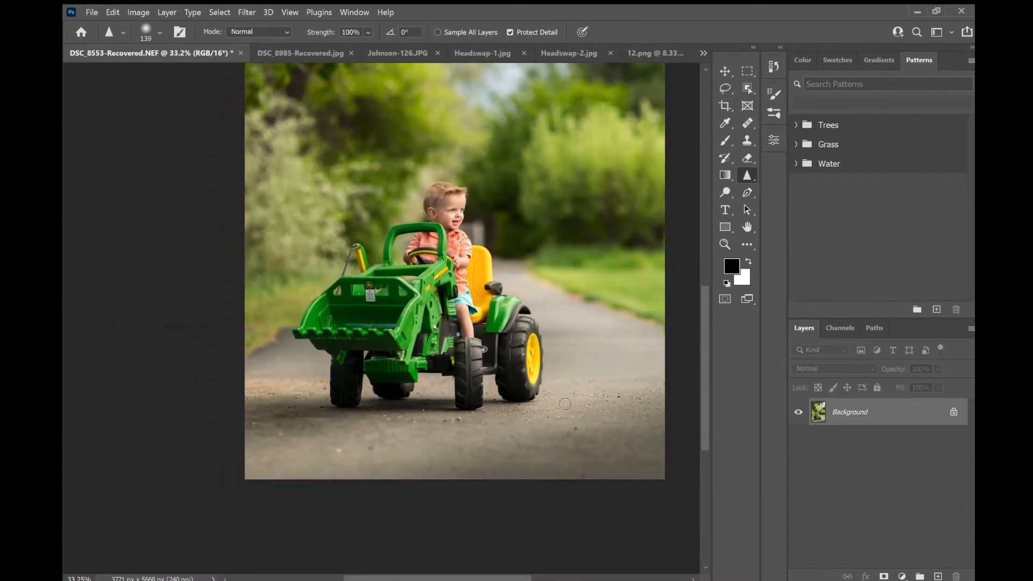
{"action": "scroll", "coordinate": [649, 401], "scroll_direction": "down", "scroll_amount": 3}
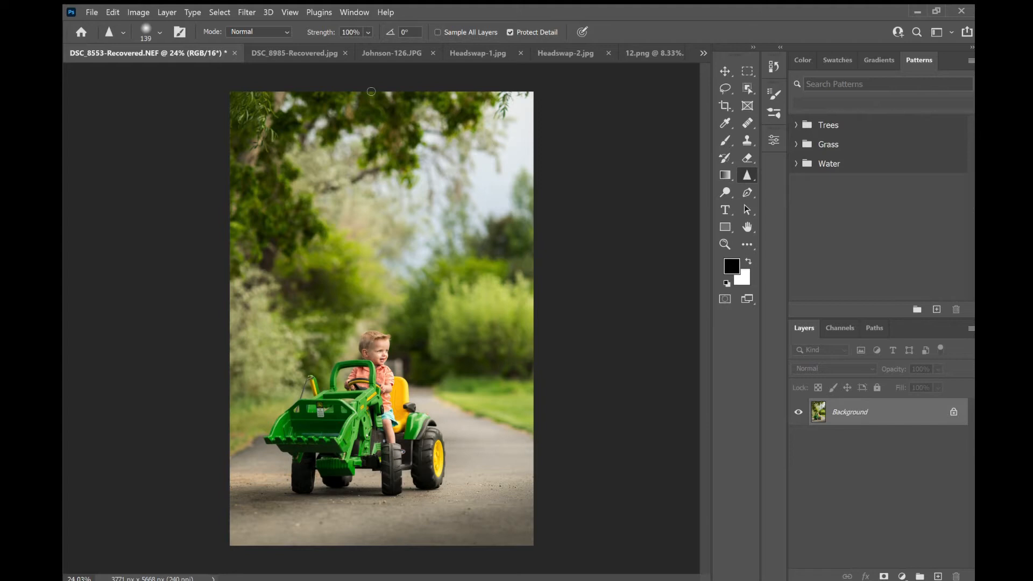
- Switch to the DSC_8985-Recovered.jpg photo and burn its bottom edge, lower right corner and right edge with a 1457 px Burn brush
{"action": "left_click", "coordinate": [272, 48]}
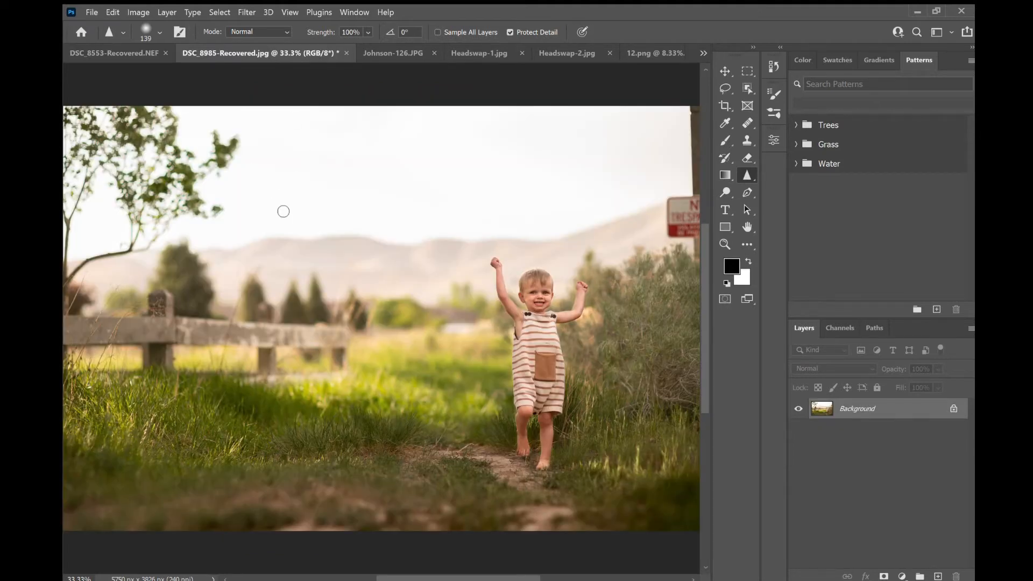
{"action": "scroll", "coordinate": [281, 210], "scroll_direction": "down", "scroll_amount": 2}
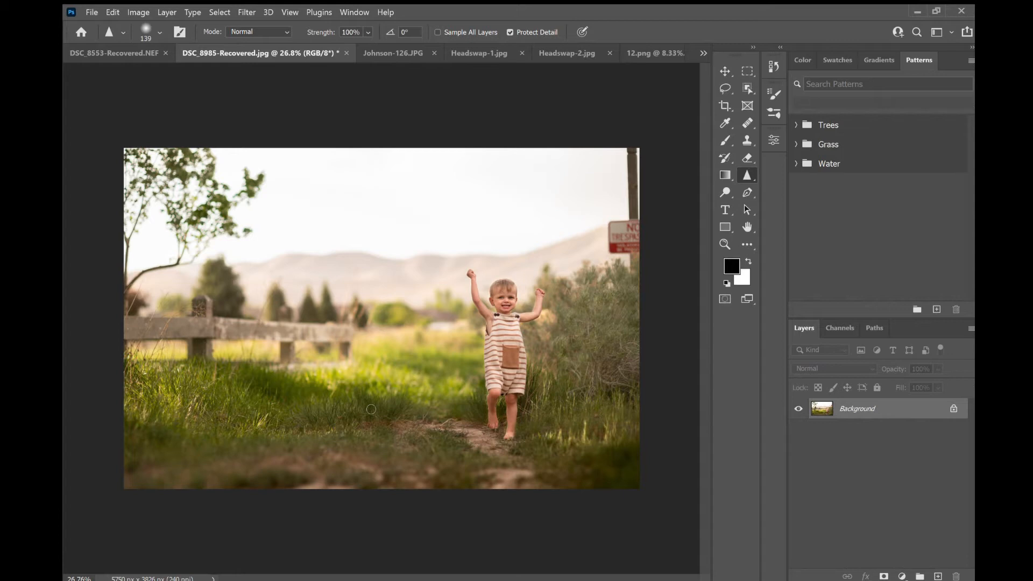
{"action": "left_click", "coordinate": [724, 191]}
{"action": "key", "text": "shift+o"}
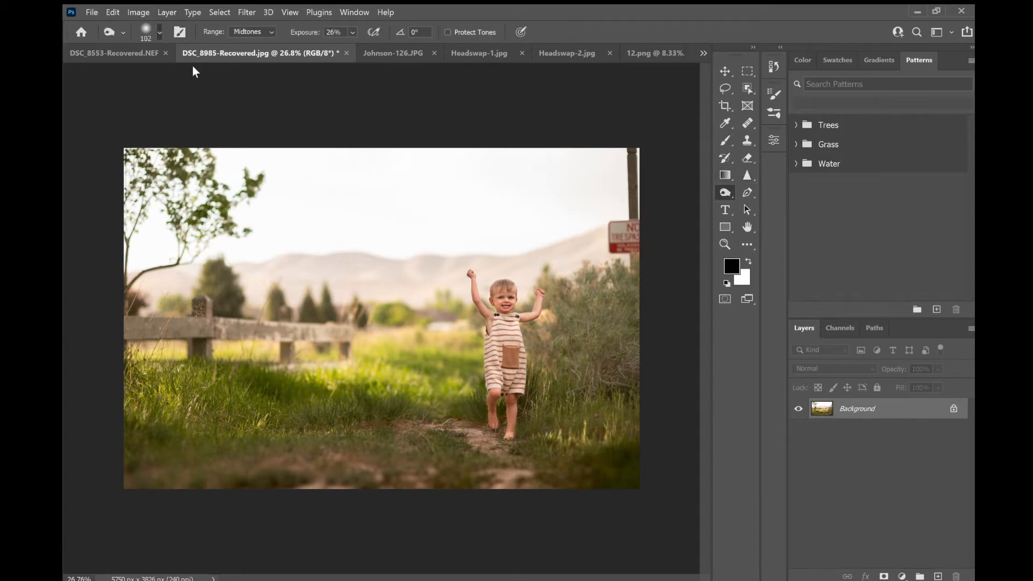
{"action": "key", "text": "]"}
{"action": "key", "text": "]"}
{"action": "key", "text": "]"}
{"action": "key", "text": "]"}
{"action": "key", "text": "]"}
{"action": "key", "text": "]"}
{"action": "key", "text": "]"}
{"action": "key", "text": "]"}
{"action": "key", "text": "["}
{"action": "key", "text": "["}
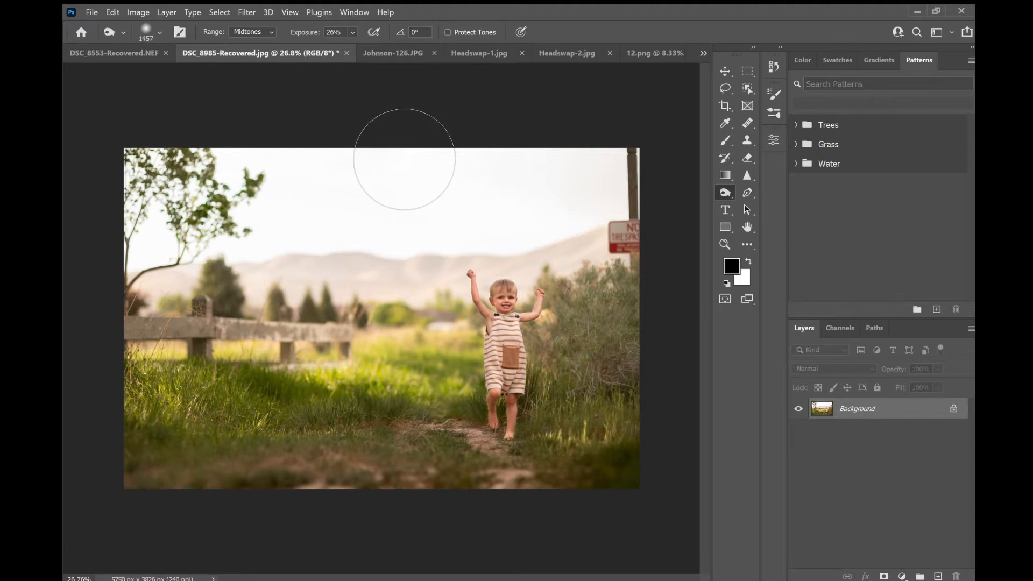
{"action": "left_click_drag", "start_coordinate": [410, 502], "coordinate": [200, 491]}
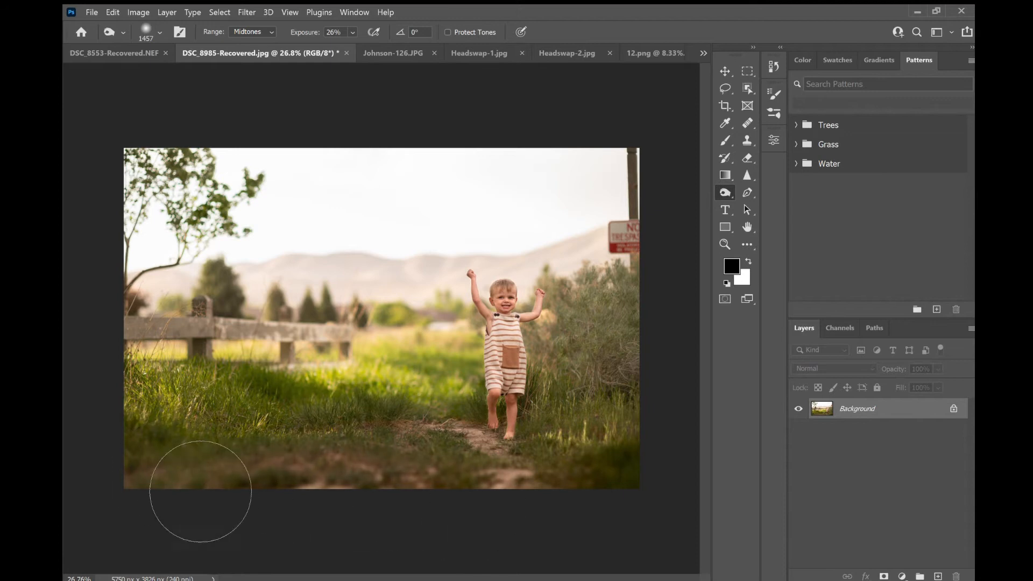
{"action": "mouse_move", "coordinate": [631, 533]}
{"action": "left_mouse_down"}
{"action": "mouse_move", "coordinate": [691, 401]}
{"action": "mouse_move", "coordinate": [666, 467]}
{"action": "left_mouse_up"}
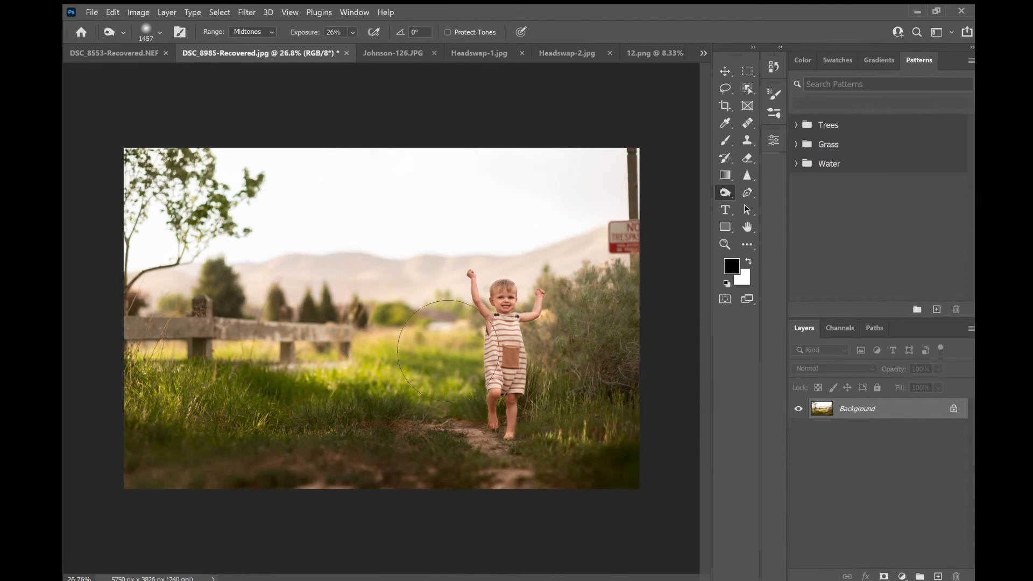
{"action": "left_click_drag", "start_coordinate": [648, 301], "coordinate": [643, 326]}
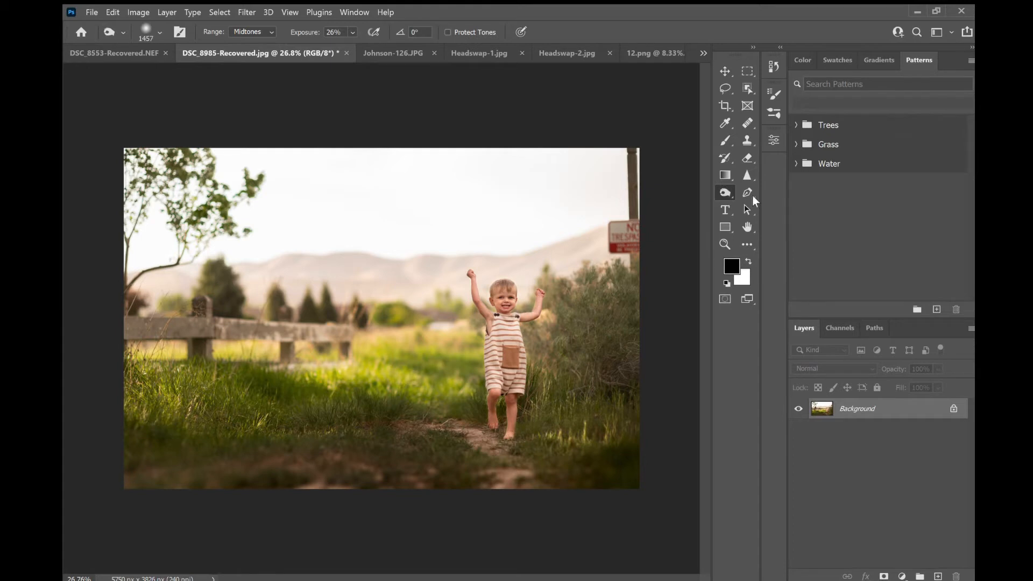
- Switch to the Dodge tool, enlarge the brush to 1096 px, and dodge the bushes on the right side
{"action": "left_click", "coordinate": [768, 185]}
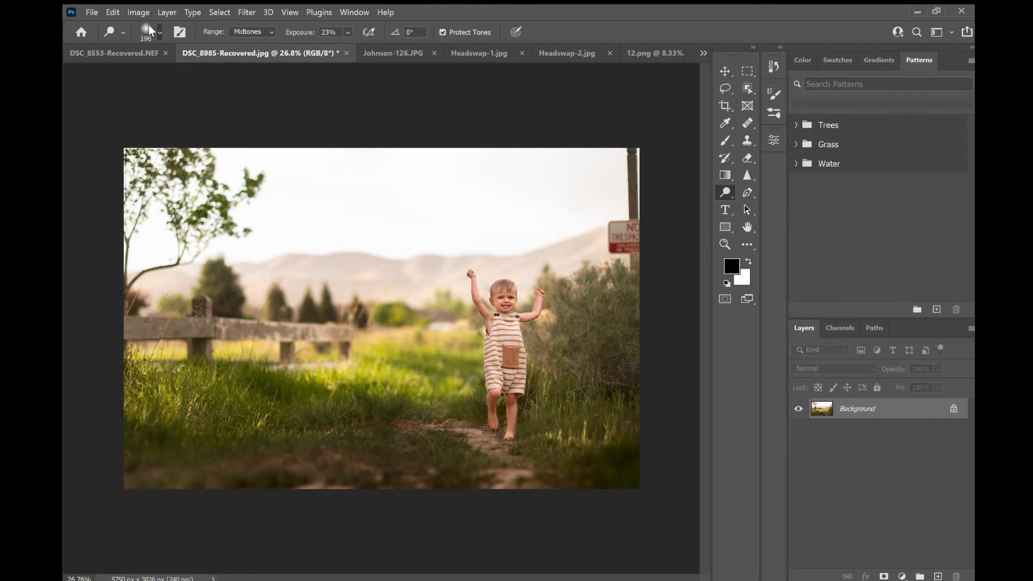
{"action": "key", "text": "bracketright"}
{"action": "key", "text": "bracketright"}
{"action": "key", "text": "bracketright"}
{"action": "key", "text": "bracketright"}
{"action": "key", "text": "bracketright"}
{"action": "key", "text": "bracketright"}
{"action": "key", "text": "bracketright"}
{"action": "key", "text": "bracketright"}
{"action": "key", "text": "bracketright"}
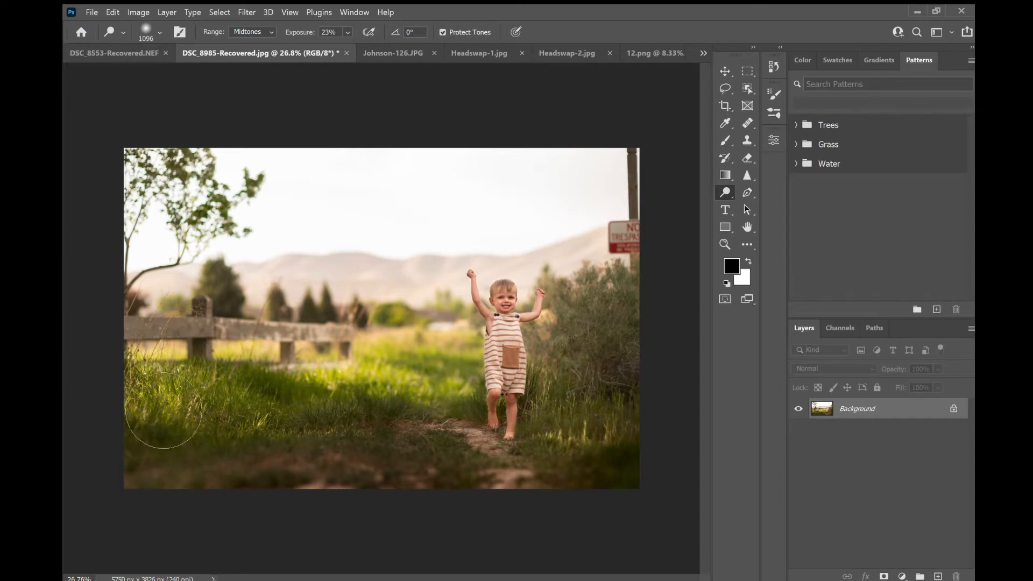
{"action": "mouse_move", "coordinate": [628, 305]}
{"action": "left_mouse_down"}
{"action": "mouse_move", "coordinate": [662, 314]}
{"action": "mouse_move", "coordinate": [598, 350]}
{"action": "mouse_move", "coordinate": [657, 357]}
{"action": "mouse_move", "coordinate": [602, 313]}
{"action": "left_mouse_up"}
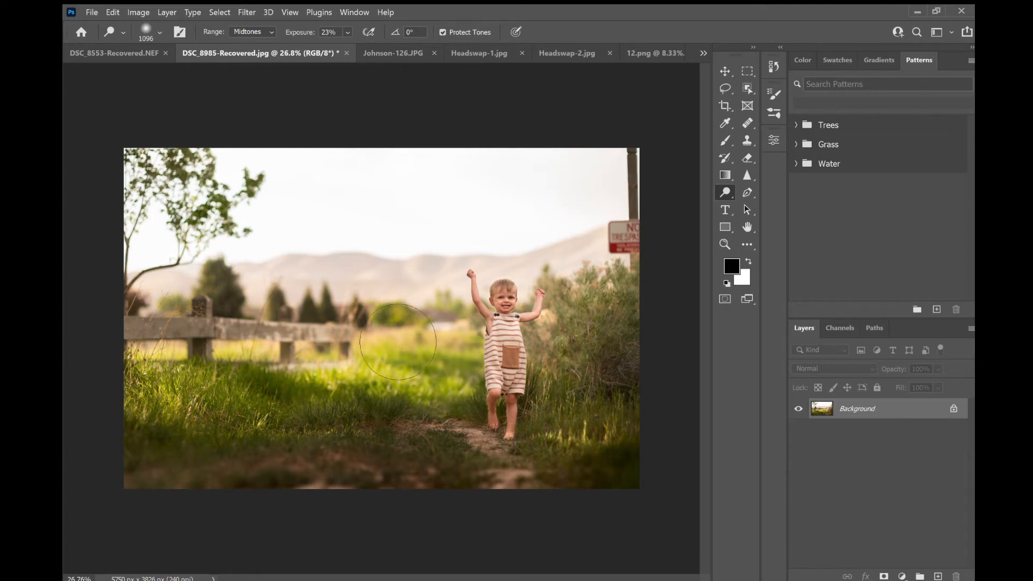
- Zoom in on the fence and dodge the fence rail and grass highlights with a 146 px brush
{"action": "scroll", "coordinate": [202, 362], "scroll_direction": "up", "scroll_amount": 5}
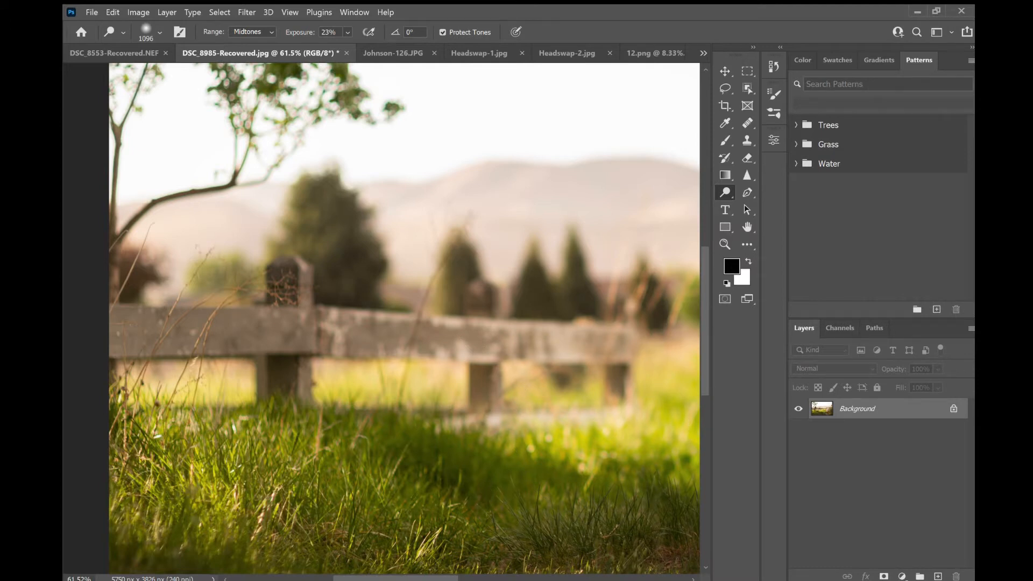
{"action": "left_click", "coordinate": [159, 33]}
{"action": "left_click", "coordinate": [198, 76]}
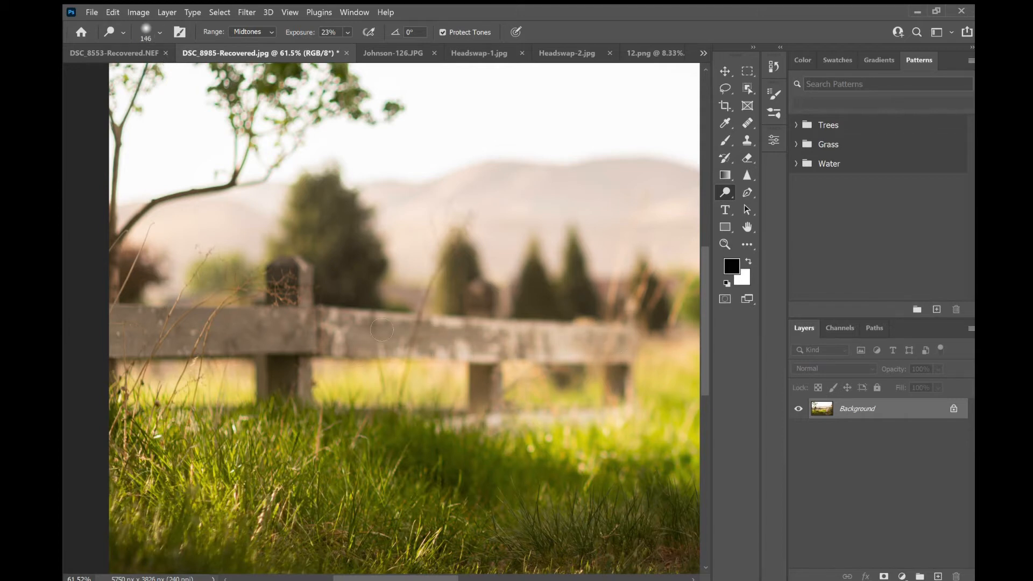
{"action": "left_click_drag", "start_coordinate": [138, 342], "coordinate": [285, 329]}
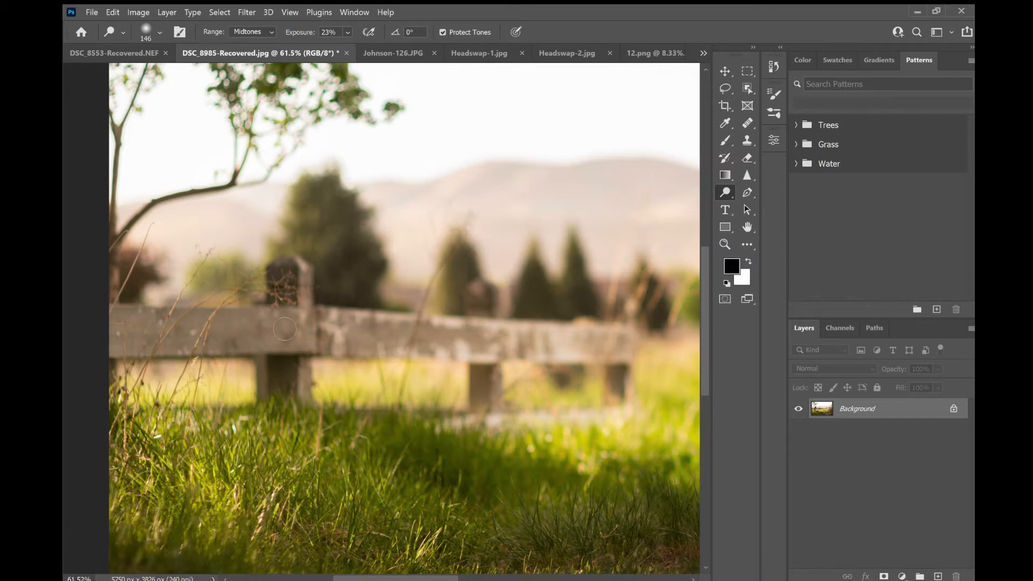
{"action": "mouse_move", "coordinate": [531, 430]}
{"action": "left_mouse_down"}
{"action": "mouse_move", "coordinate": [546, 425]}
{"action": "mouse_move", "coordinate": [503, 411]}
{"action": "mouse_move", "coordinate": [498, 365]}
{"action": "left_mouse_up"}
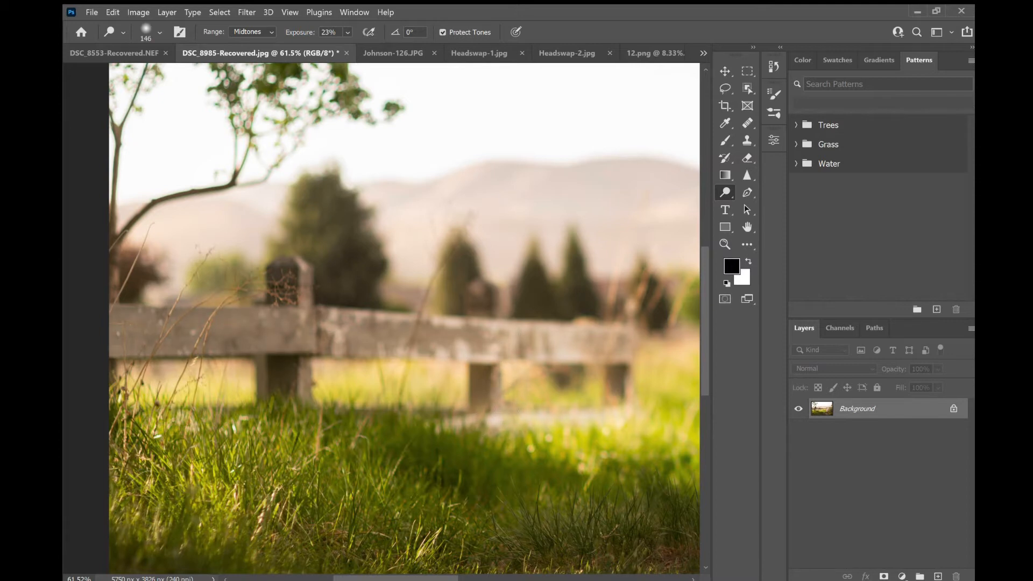
{"action": "left_click_drag", "start_coordinate": [493, 299], "coordinate": [500, 401]}
{"action": "left_click_drag", "start_coordinate": [639, 393], "coordinate": [631, 325]}
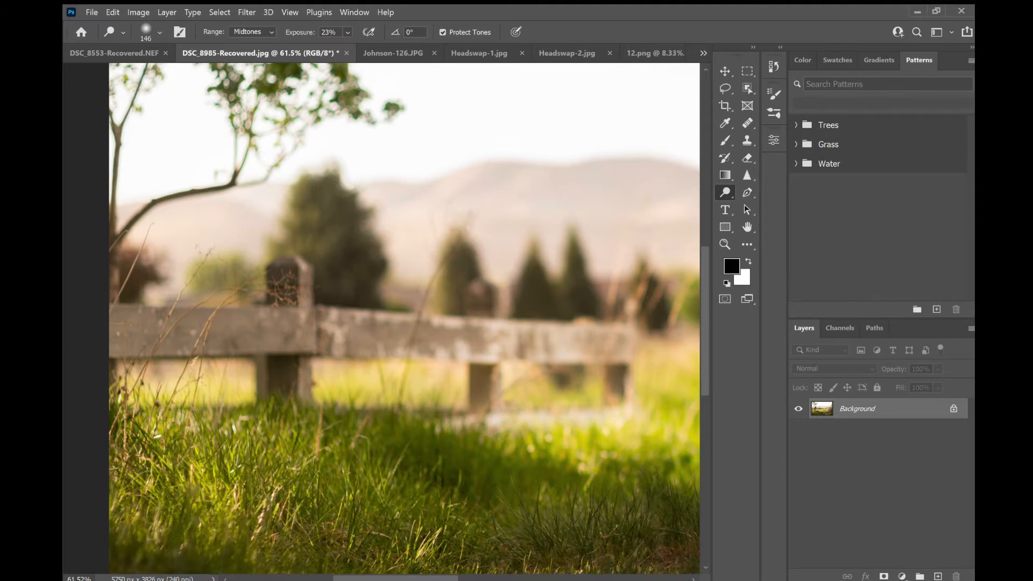
- Switch to the Burn tool, shrink the brush to 243 px, and burn part of the fence rail
{"action": "key", "text": "shift+o"}
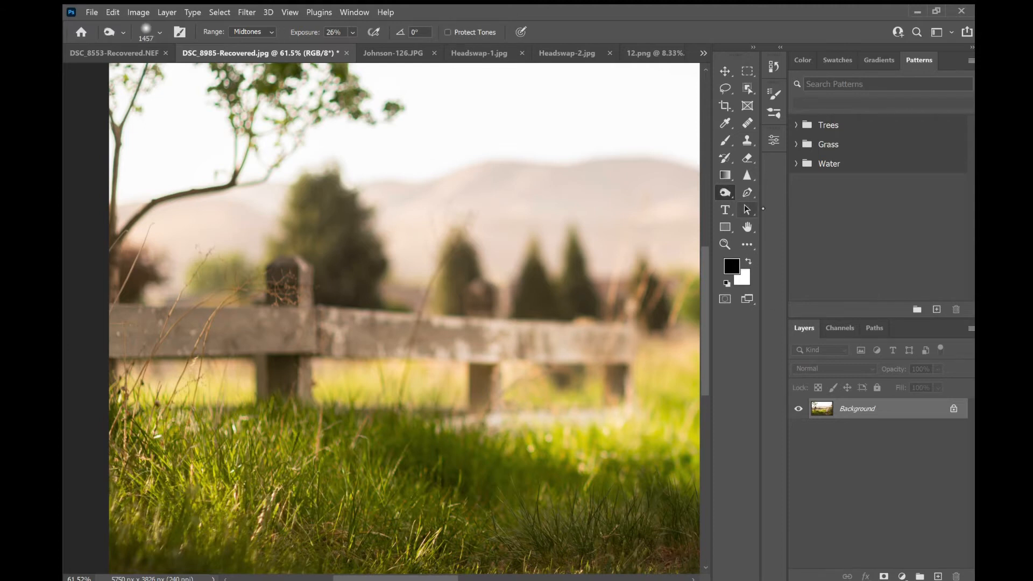
{"action": "key", "text": "bracketleft"}
{"action": "key", "text": "bracketleft"}
{"action": "key", "text": "bracketleft"}
{"action": "key", "text": "bracketleft"}
{"action": "key", "text": "bracketleft"}
{"action": "key", "text": "bracketleft"}
{"action": "key", "text": "bracketleft"}
{"action": "key", "text": "bracketleft"}
{"action": "mouse_move", "coordinate": [355, 342]}
{"action": "left_mouse_down"}
{"action": "mouse_move", "coordinate": [543, 366]}
{"action": "mouse_move", "coordinate": [356, 347]}
{"action": "mouse_move", "coordinate": [356, 359]}
{"action": "mouse_move", "coordinate": [290, 280]}
{"action": "mouse_move", "coordinate": [298, 376]}
{"action": "mouse_move", "coordinate": [327, 355]}
{"action": "left_mouse_up"}
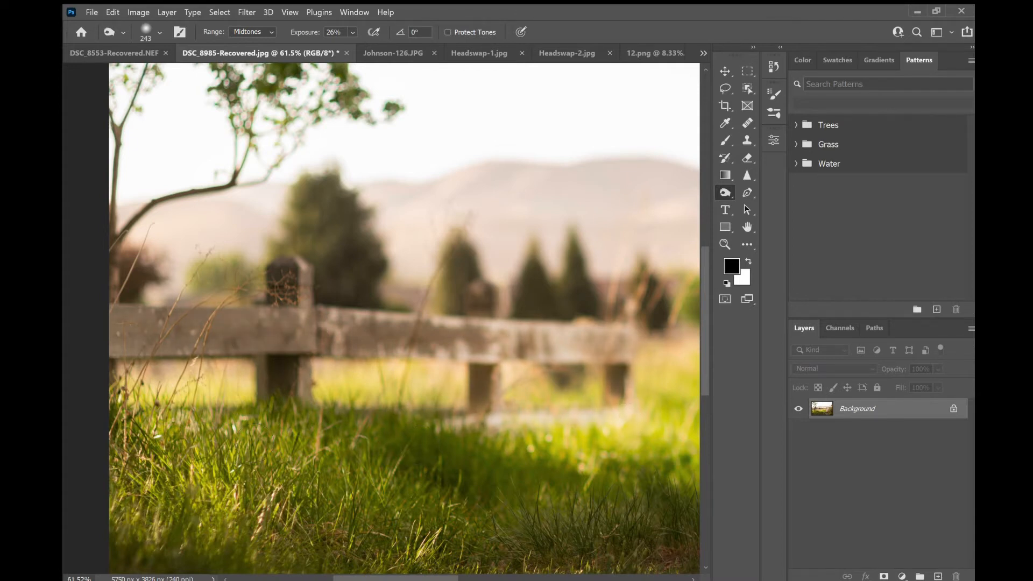
- Zoom in on the boy and burn down along his romper pocket
{"action": "scroll", "coordinate": [270, 352], "scroll_direction": "down", "scroll_amount": 5}
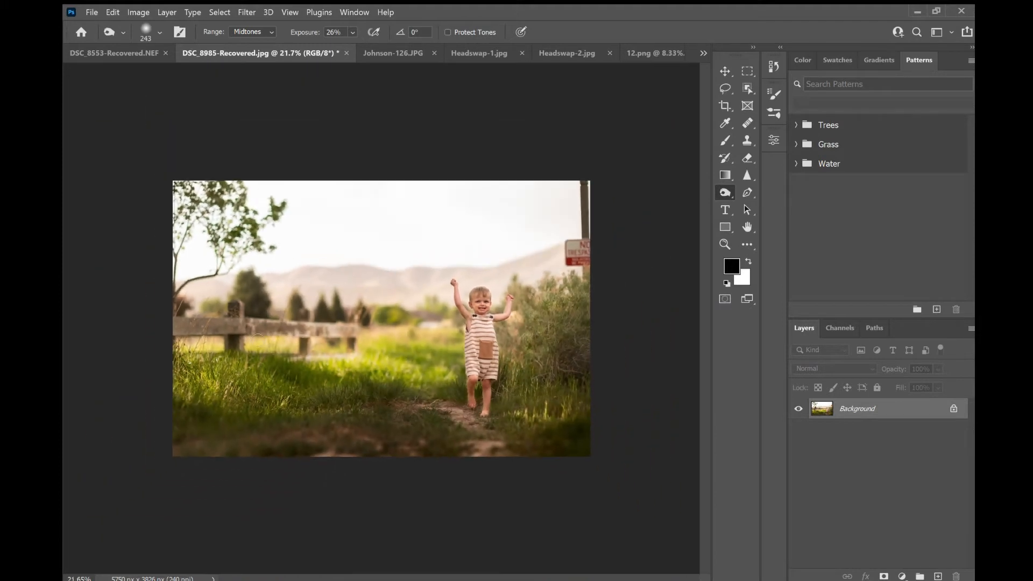
{"action": "scroll", "coordinate": [523, 365], "scroll_direction": "up", "scroll_amount": 5}
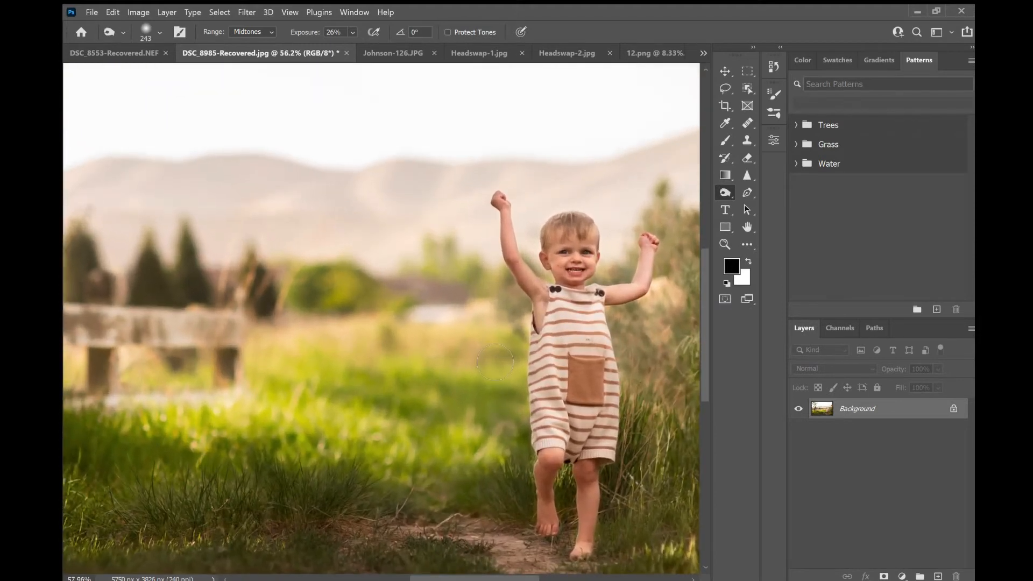
{"action": "scroll", "coordinate": [495, 361], "scroll_direction": "right", "scroll_amount": 3}
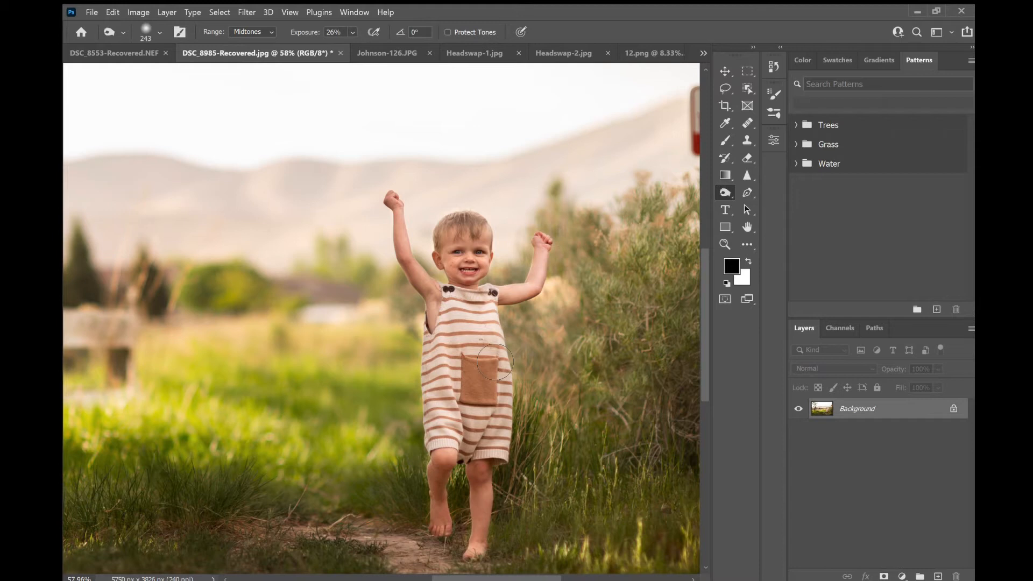
{"action": "mouse_move", "coordinate": [495, 362]}
{"action": "left_mouse_down"}
{"action": "mouse_move", "coordinate": [499, 435]}
{"action": "mouse_move", "coordinate": [507, 423]}
{"action": "mouse_move", "coordinate": [492, 472]}
{"action": "mouse_move", "coordinate": [466, 453]}
{"action": "left_mouse_up"}
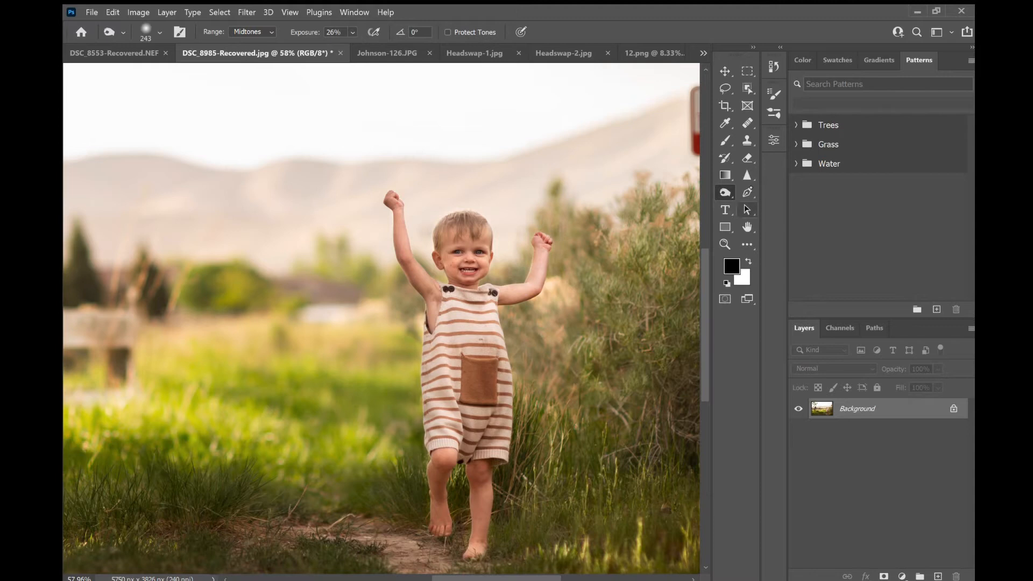
- Switch back to the Dodge tool, zoom out, and set its brush size to 306 px
{"action": "key", "text": "shift+o"}
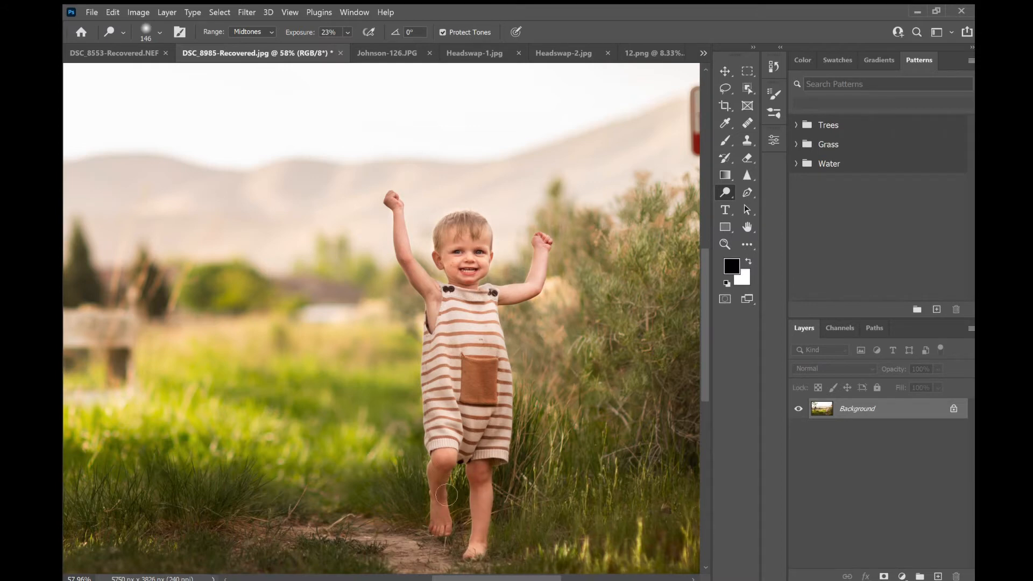
{"action": "scroll", "coordinate": [415, 452], "scroll_direction": "down", "scroll_amount": 7}
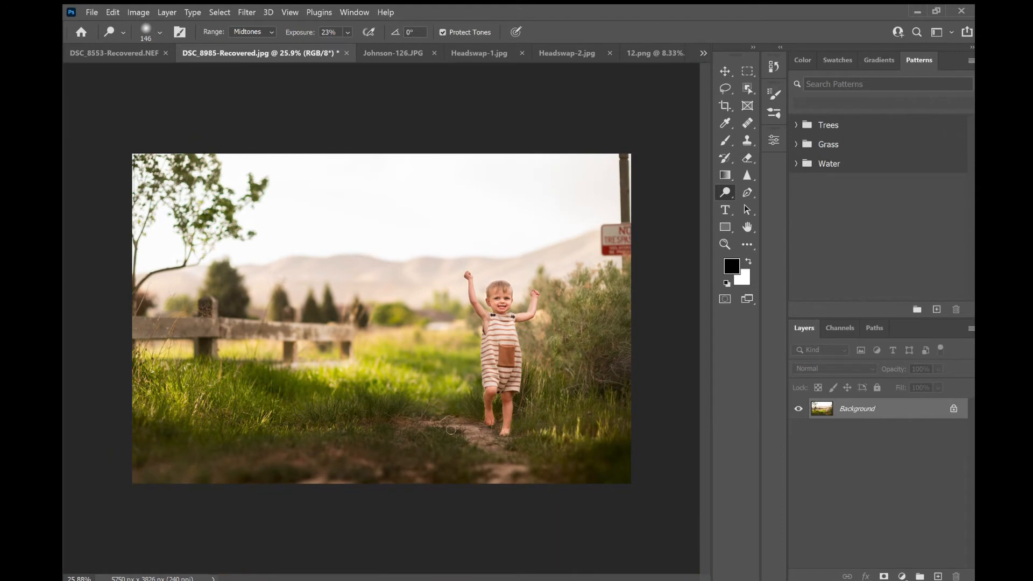
{"action": "key", "text": "bracketright"}
{"action": "key", "text": "bracketright"}
{"action": "key", "text": "bracketright"}
{"action": "key", "text": "bracketright"}
{"action": "key", "text": "bracketright"}
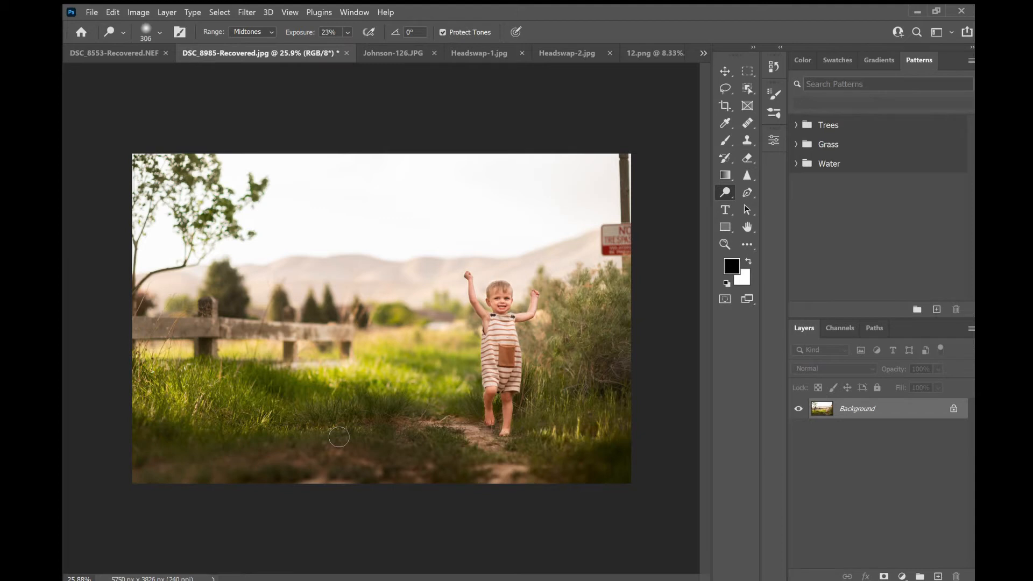
{"action": "left_click", "coordinate": [722, 124]}
{"action": "left_click_drag", "start_coordinate": [264, 413], "coordinate": [241, 401]}
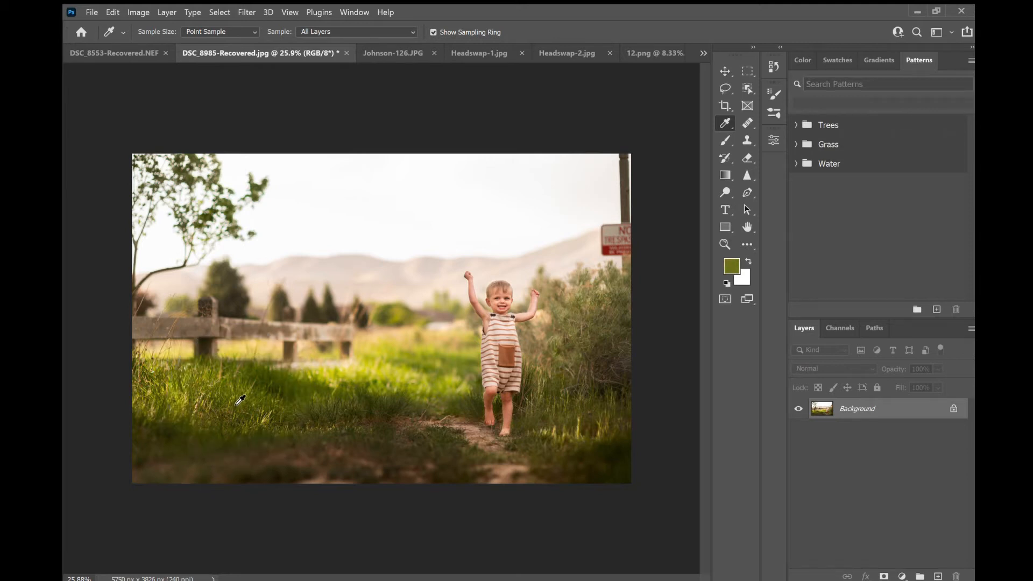
{"action": "left_click", "coordinate": [716, 140]}
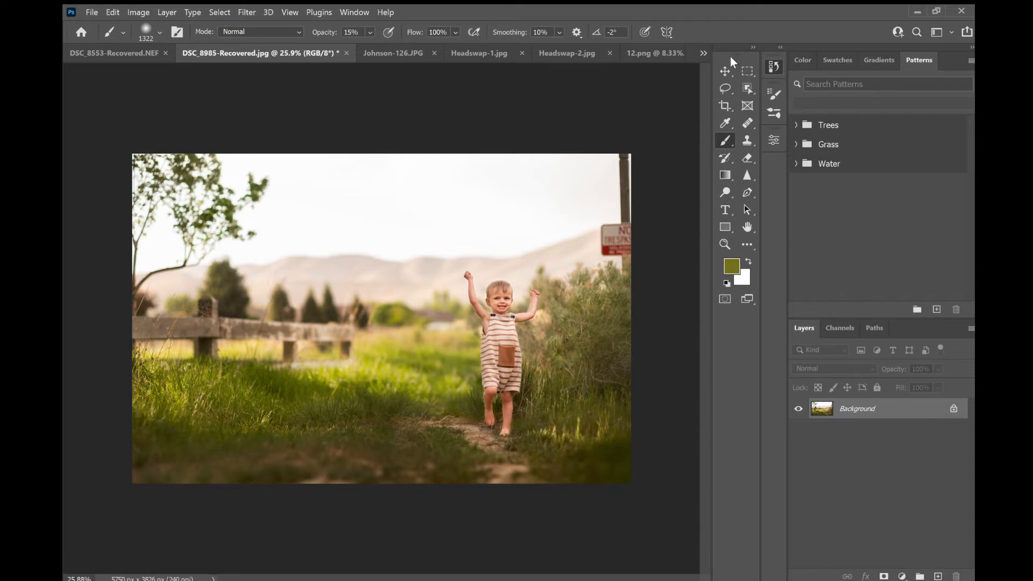
{"action": "key", "text": "i"}
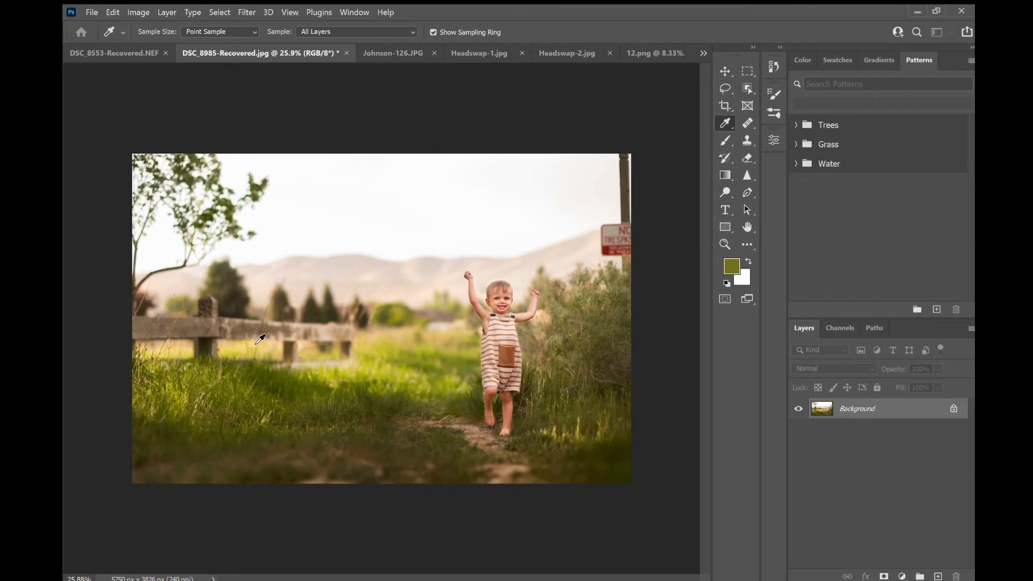
{"action": "key", "text": "b"}
{"action": "key", "text": "d"}
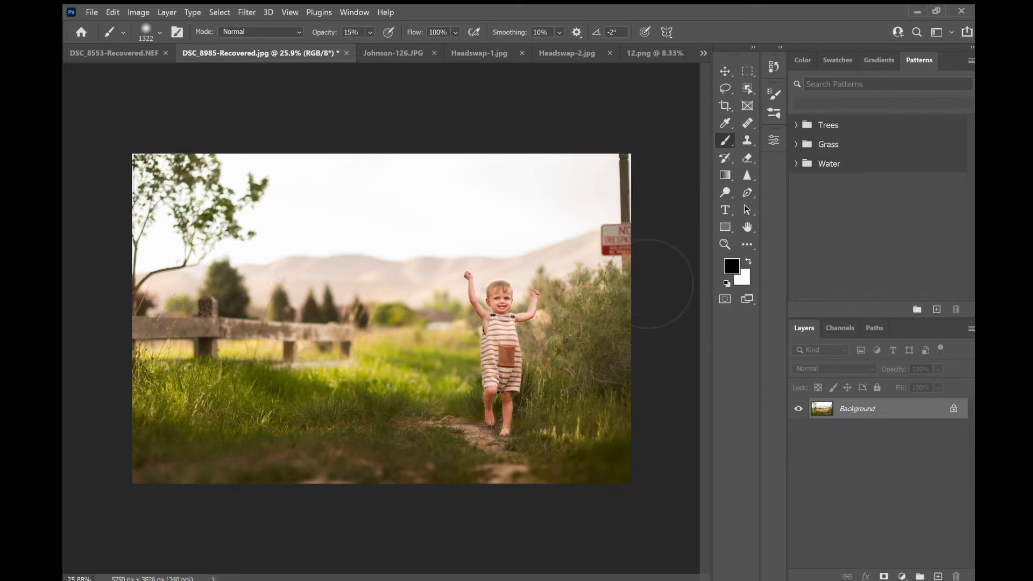
- Try the Clone Stamp: sample the sky beside the sign, stamp it into the upper sky, and undo the stamp
{"action": "left_click", "coordinate": [746, 141]}
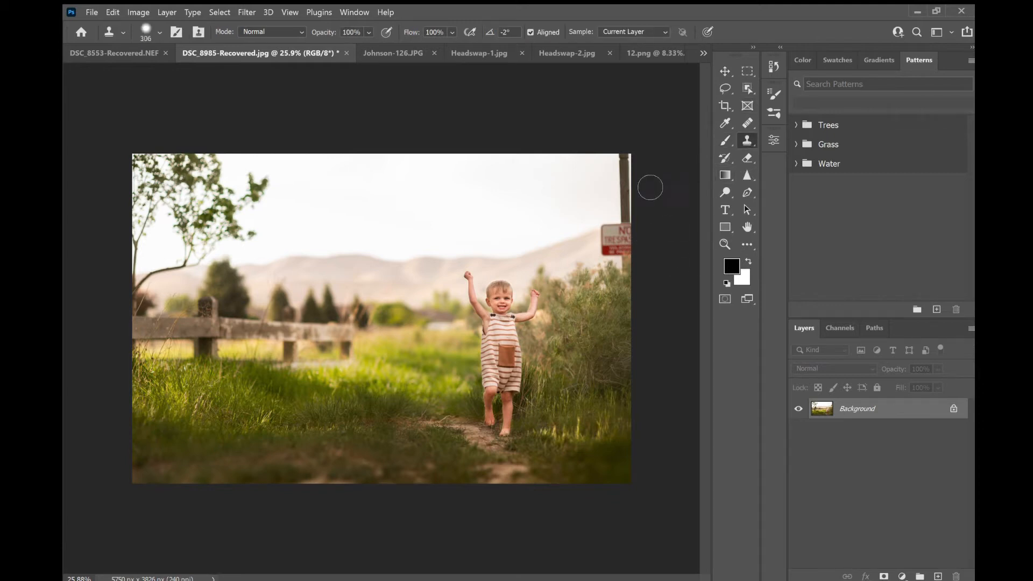
{"action": "scroll", "coordinate": [665, 186], "scroll_direction": "up", "scroll_amount": 3}
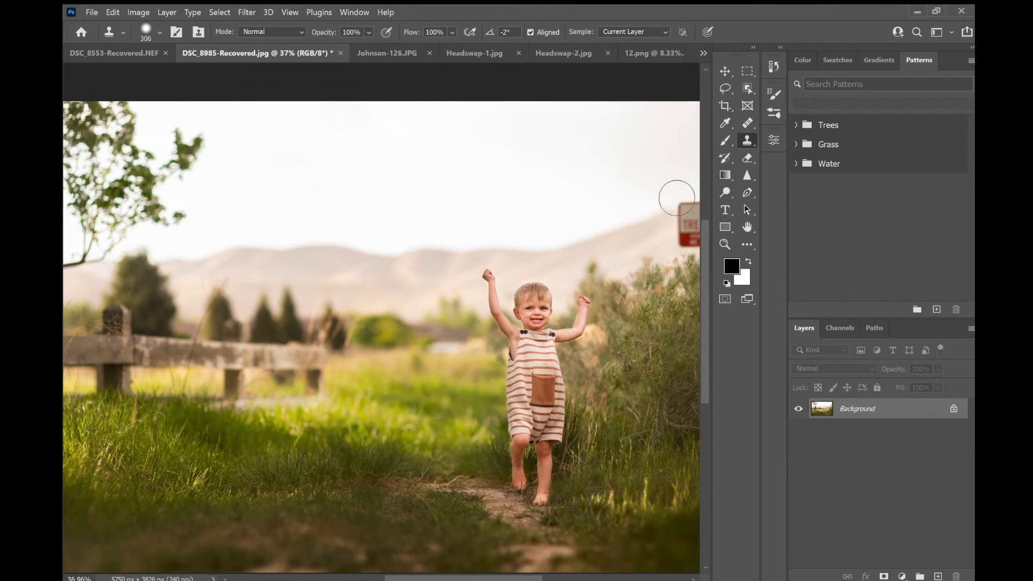
{"action": "scroll", "coordinate": [677, 198], "scroll_direction": "right", "scroll_amount": 1}
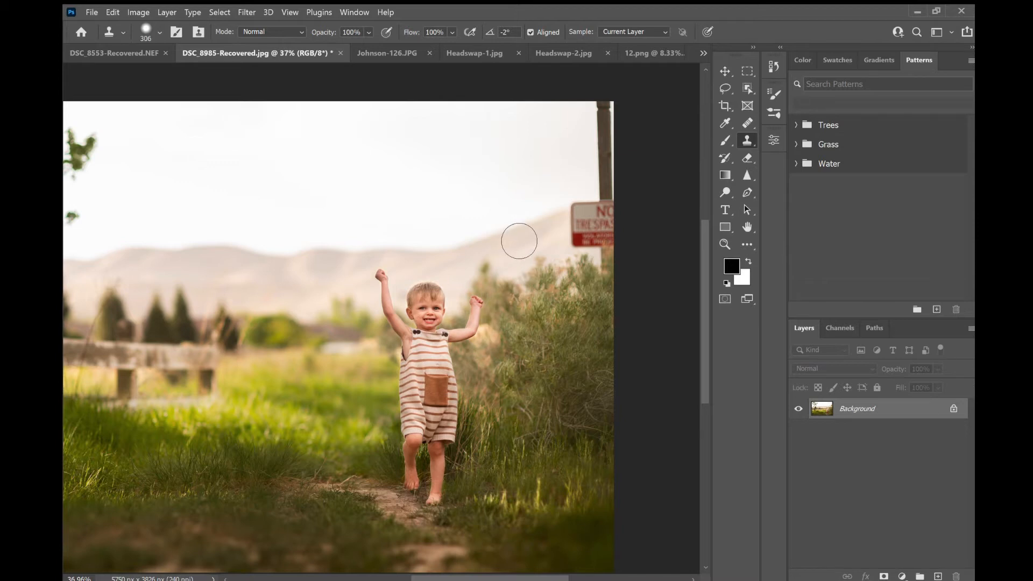
{"action": "left_click", "coordinate": [507, 229], "text": "alt"}
{"action": "left_click", "coordinate": [454, 154]}
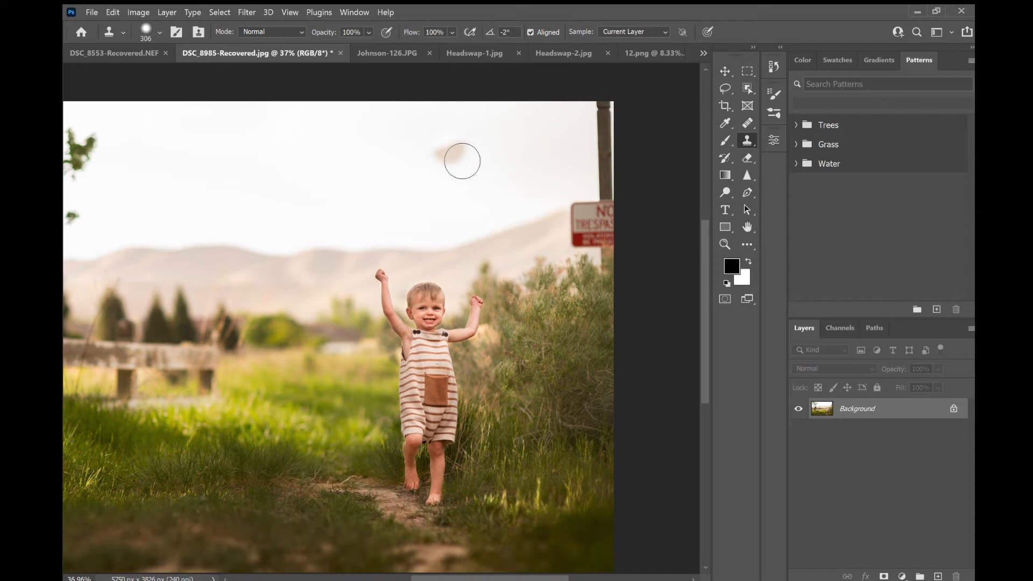
{"action": "key", "text": "ctrl+z"}
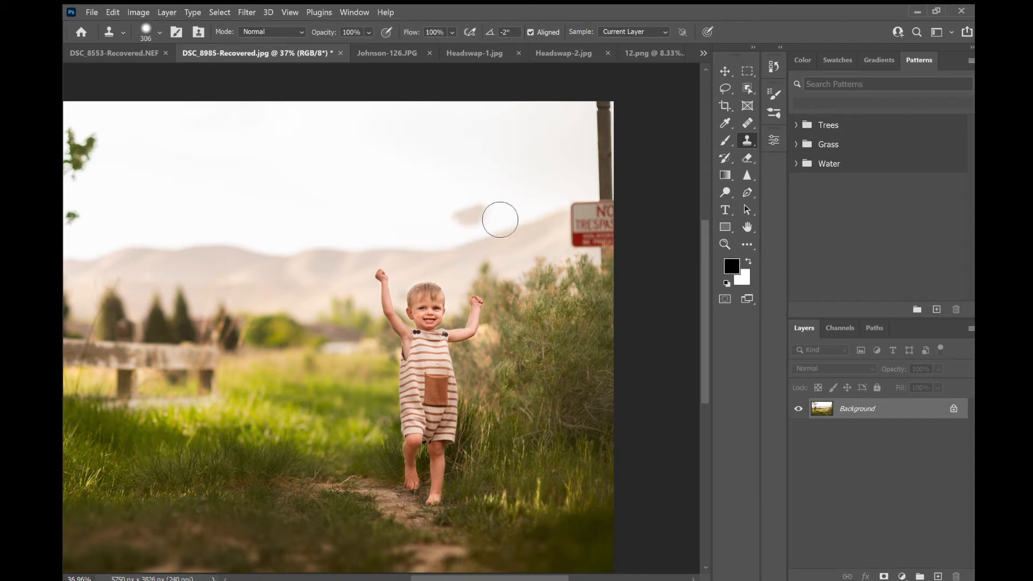
- Stamp sky, sign and bush fragments into the upper sky with the Clone Stamp, then undo all the stamps
{"action": "left_click_drag", "start_coordinate": [531, 233], "coordinate": [528, 240]}
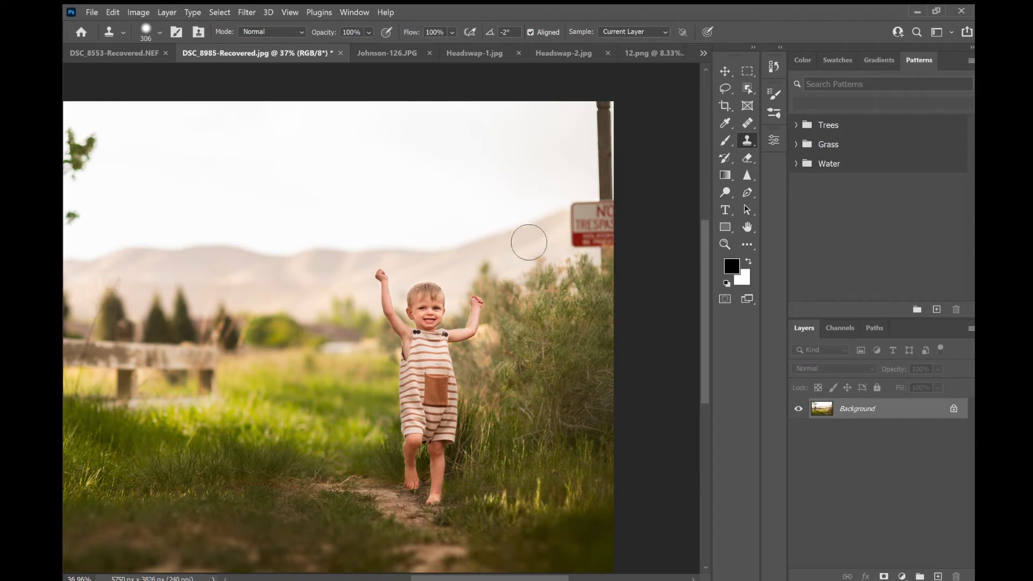
{"action": "left_click", "coordinate": [456, 188]}
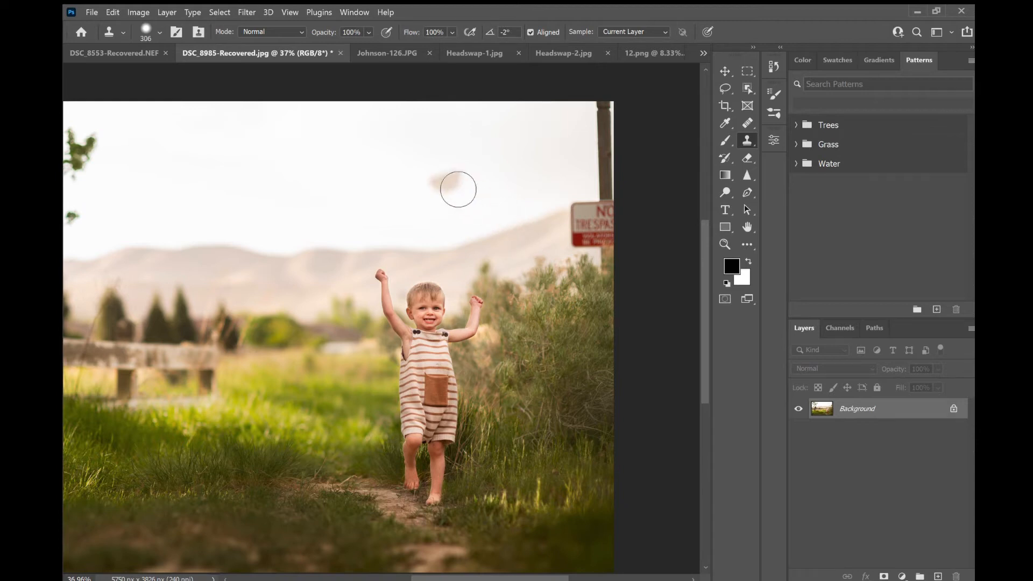
{"action": "left_click_drag", "start_coordinate": [458, 189], "coordinate": [512, 189]}
{"action": "left_click", "coordinate": [472, 224]}
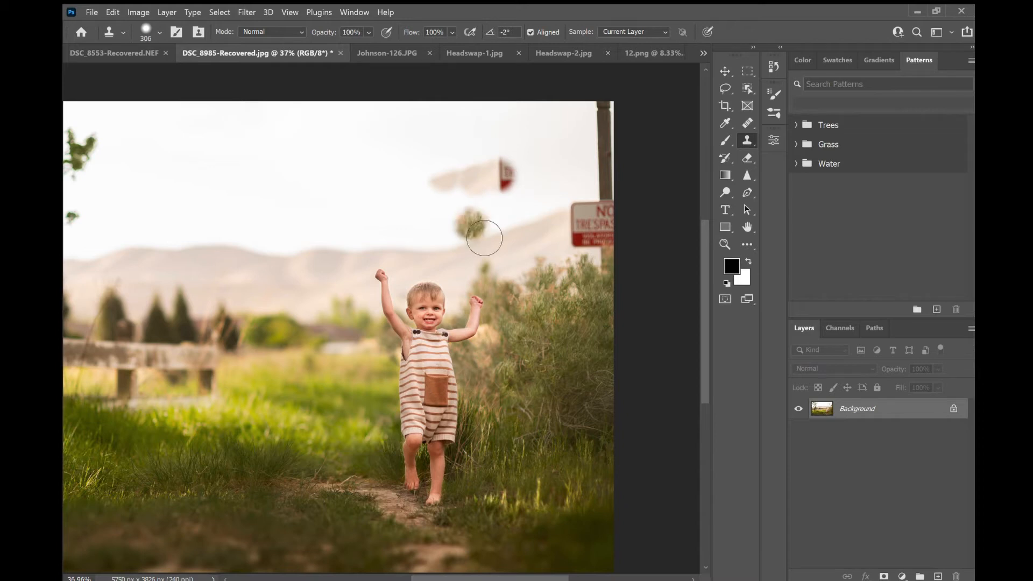
{"action": "key", "text": "ctrl+z"}
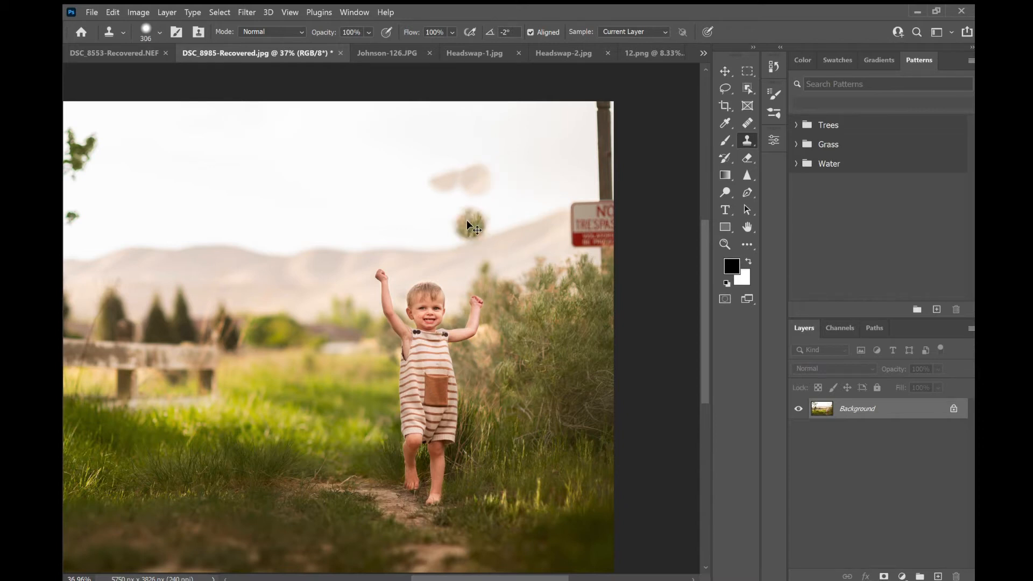
{"action": "key", "text": "ctrl+z"}
{"action": "key", "text": "ctrl+z"}
{"action": "key", "text": "ctrl+z"}
- Sample the sky beside the sign and paint a large clone stroke across the sky, then undo it
{"action": "left_click", "coordinate": [507, 232], "text": "alt"}
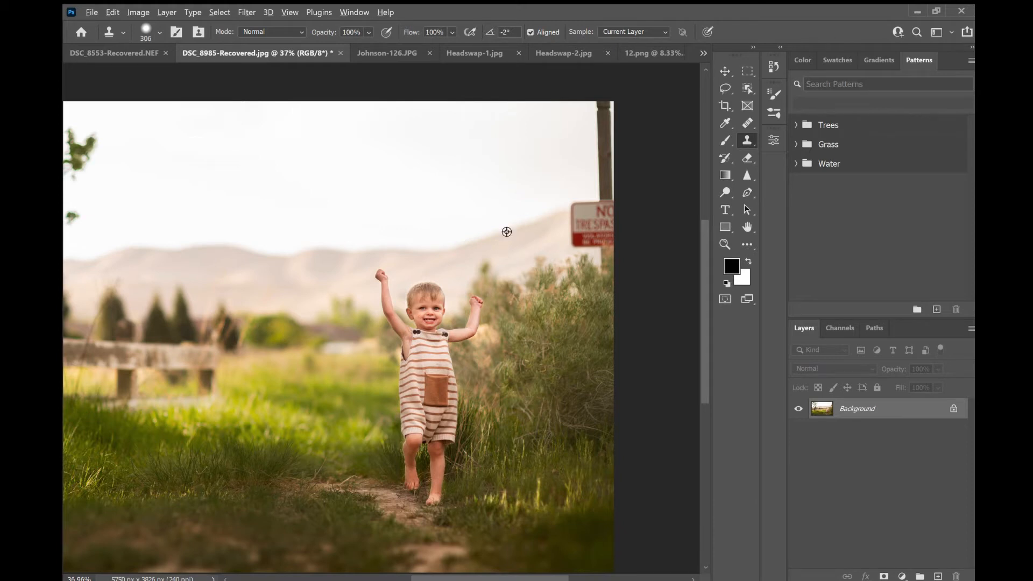
{"action": "mouse_move", "coordinate": [423, 172]}
{"action": "left_mouse_down"}
{"action": "mouse_move", "coordinate": [453, 211]}
{"action": "mouse_move", "coordinate": [434, 197]}
{"action": "mouse_move", "coordinate": [529, 183]}
{"action": "mouse_move", "coordinate": [442, 210]}
{"action": "mouse_move", "coordinate": [556, 181]}
{"action": "mouse_move", "coordinate": [490, 208]}
{"action": "mouse_move", "coordinate": [536, 175]}
{"action": "mouse_move", "coordinate": [507, 159]}
{"action": "mouse_move", "coordinate": [454, 190]}
{"action": "mouse_move", "coordinate": [525, 131]}
{"action": "mouse_move", "coordinate": [532, 209]}
{"action": "mouse_move", "coordinate": [533, 106]}
{"action": "mouse_move", "coordinate": [535, 202]}
{"action": "mouse_move", "coordinate": [439, 219]}
{"action": "mouse_move", "coordinate": [504, 207]}
{"action": "mouse_move", "coordinate": [547, 180]}
{"action": "mouse_move", "coordinate": [358, 232]}
{"action": "mouse_move", "coordinate": [445, 233]}
{"action": "mouse_move", "coordinate": [416, 181]}
{"action": "mouse_move", "coordinate": [357, 262]}
{"action": "mouse_move", "coordinate": [349, 251]}
{"action": "mouse_move", "coordinate": [336, 309]}
{"action": "mouse_move", "coordinate": [294, 230]}
{"action": "mouse_move", "coordinate": [315, 307]}
{"action": "mouse_move", "coordinate": [322, 235]}
{"action": "mouse_move", "coordinate": [372, 293]}
{"action": "mouse_move", "coordinate": [299, 219]}
{"action": "left_mouse_up"}
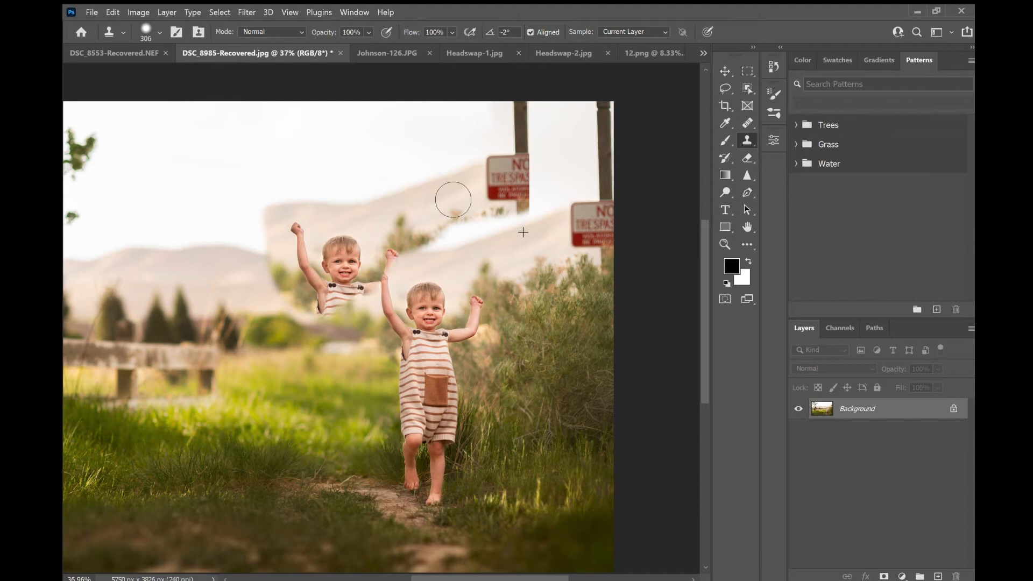
{"action": "key", "text": "ctrl+z"}
{"action": "key", "text": "ctrl+z"}
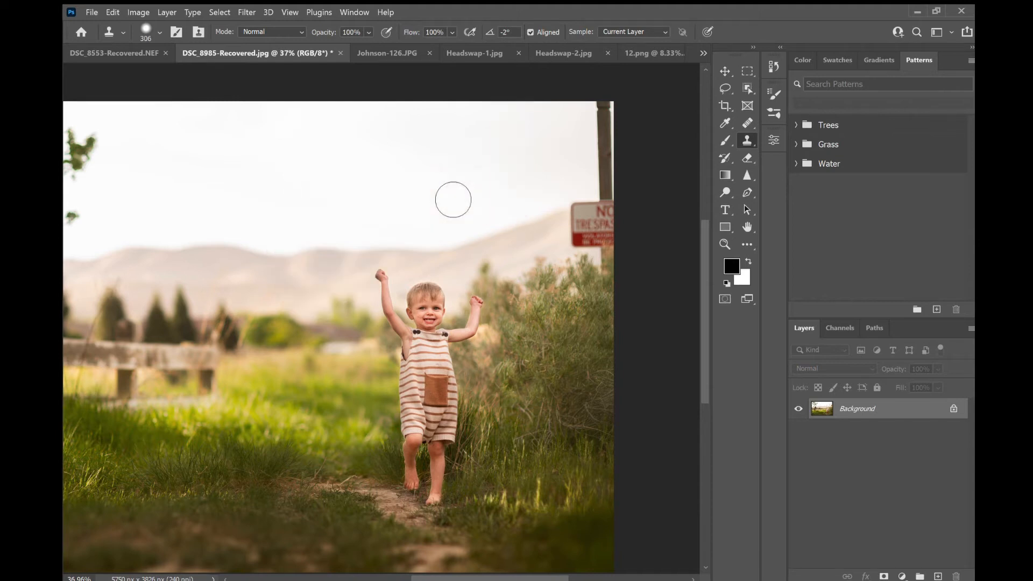
{"action": "key", "text": "ctrl+z"}
- Stamp bush and sign patches into the sky near the sign and undo each of them
{"action": "left_click_drag", "start_coordinate": [491, 274], "coordinate": [507, 289]}
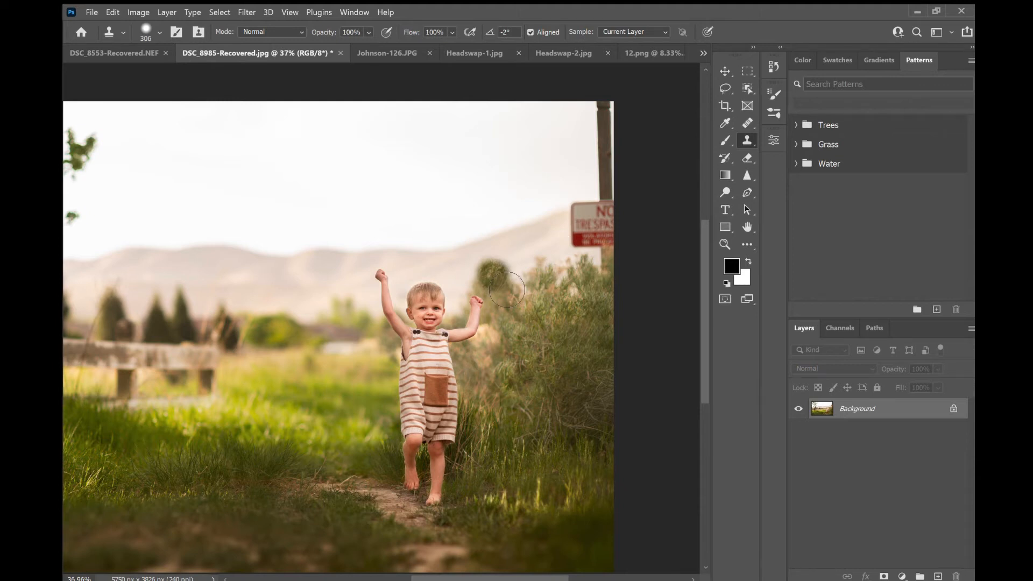
{"action": "key", "text": "ctrl+z"}
{"action": "left_click", "coordinate": [519, 153]}
{"action": "key", "text": "ctrl+z"}
{"action": "left_click", "coordinate": [495, 197]}
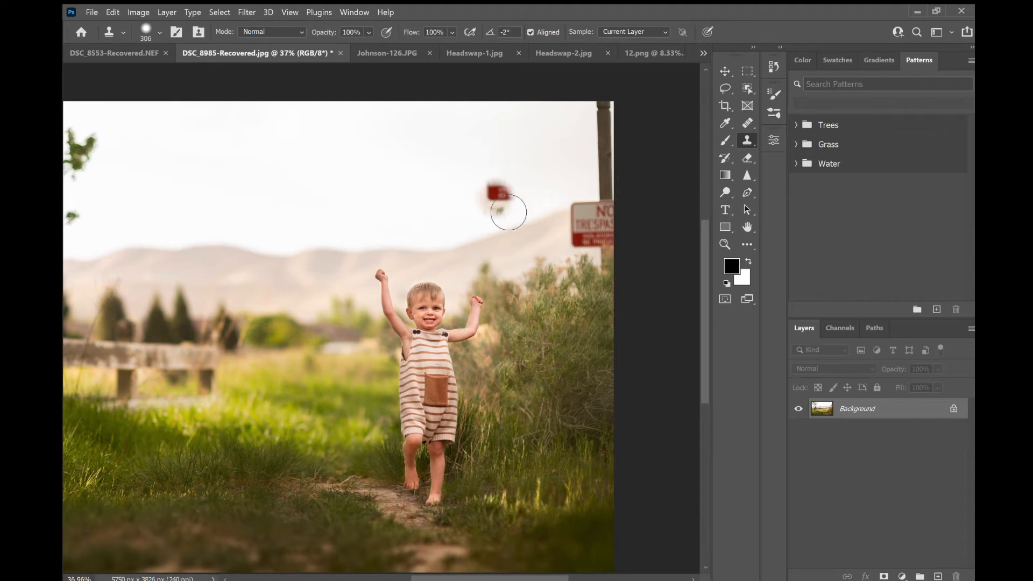
{"action": "key", "text": "ctrl+z"}
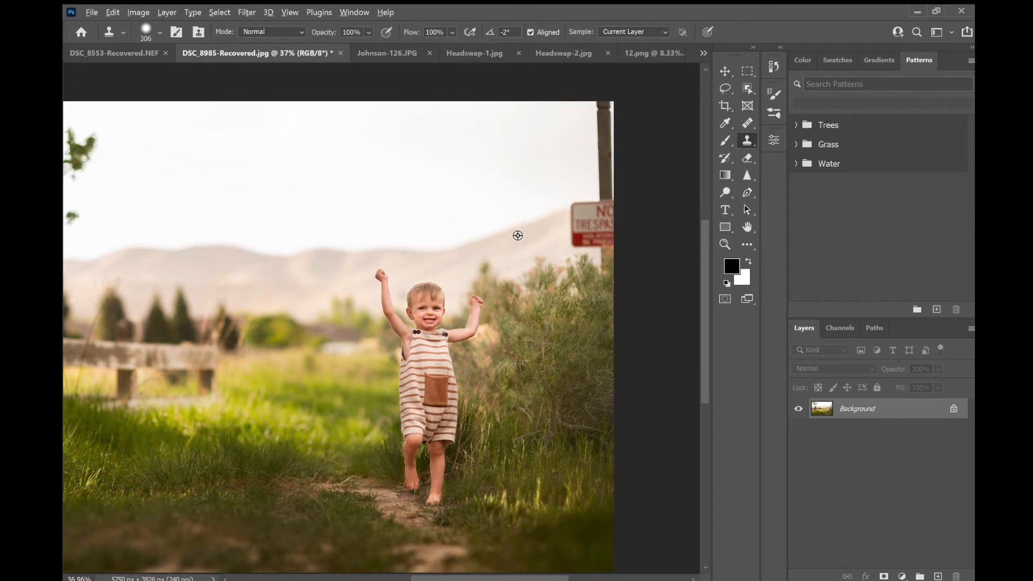
- Sample the sky beside the sign, stamp it, and paint over the No Trespassing sign before undoing
{"action": "left_click", "coordinate": [514, 232]}
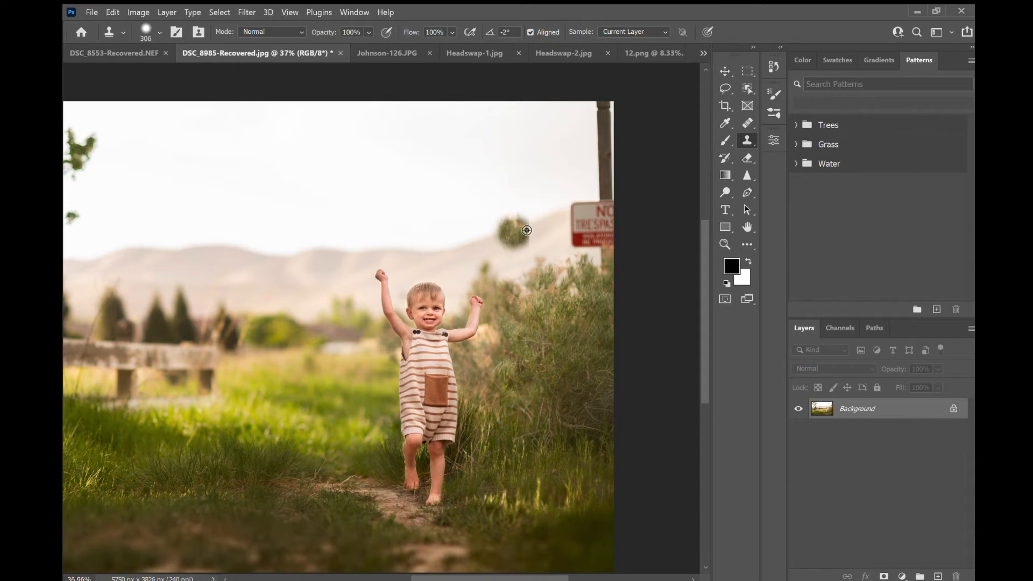
{"action": "left_click", "coordinate": [524, 224], "text": "alt"}
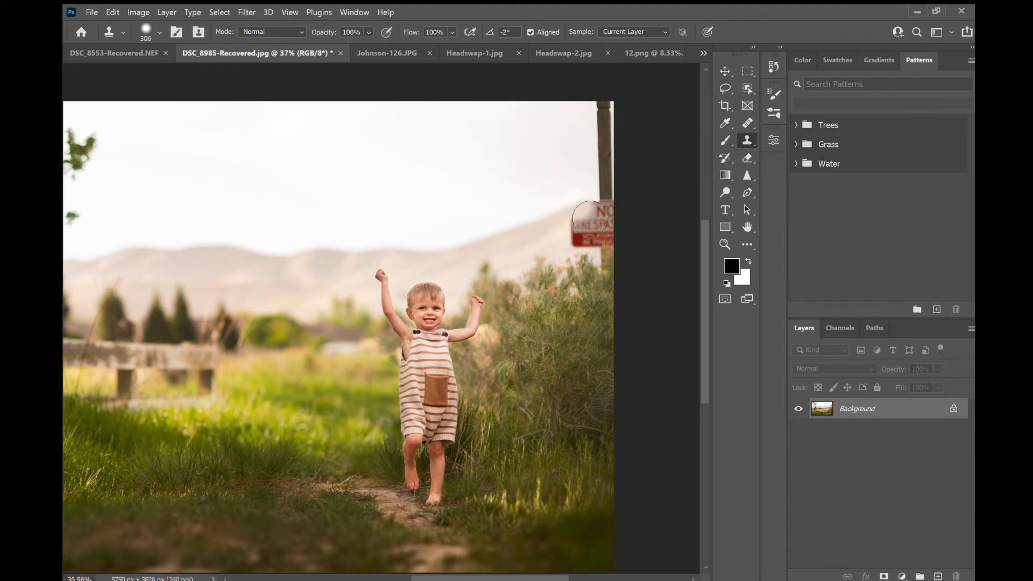
{"action": "mouse_move", "coordinate": [590, 219]}
{"action": "left_mouse_down"}
{"action": "mouse_move", "coordinate": [603, 203]}
{"action": "mouse_move", "coordinate": [619, 284]}
{"action": "mouse_move", "coordinate": [612, 139]}
{"action": "mouse_move", "coordinate": [629, 176]}
{"action": "mouse_move", "coordinate": [631, 229]}
{"action": "mouse_move", "coordinate": [624, 105]}
{"action": "mouse_move", "coordinate": [602, 124]}
{"action": "mouse_move", "coordinate": [630, 197]}
{"action": "mouse_move", "coordinate": [618, 203]}
{"action": "mouse_move", "coordinate": [611, 144]}
{"action": "mouse_move", "coordinate": [635, 151]}
{"action": "left_mouse_up"}
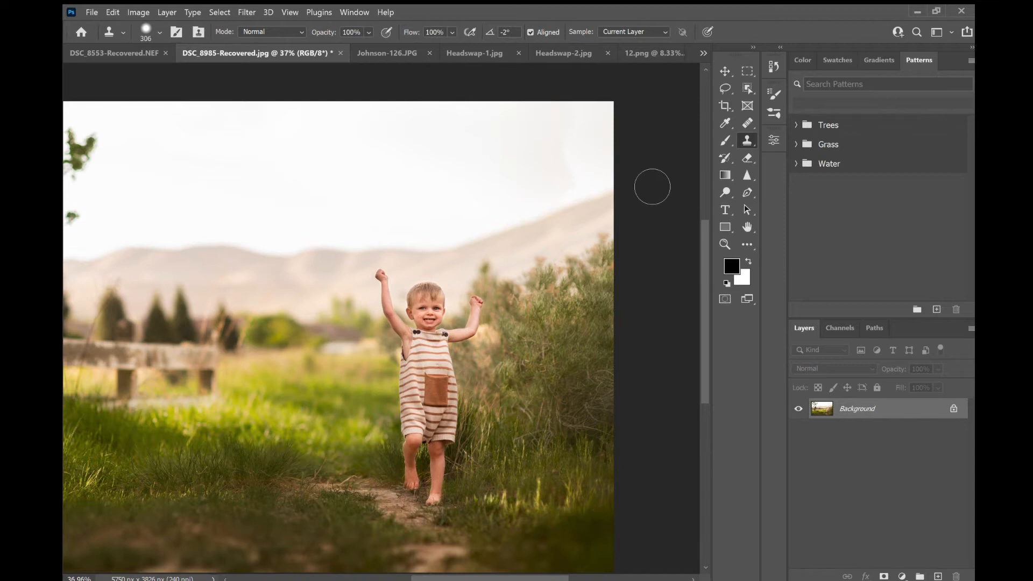
{"action": "key", "text": "ctrl+z"}
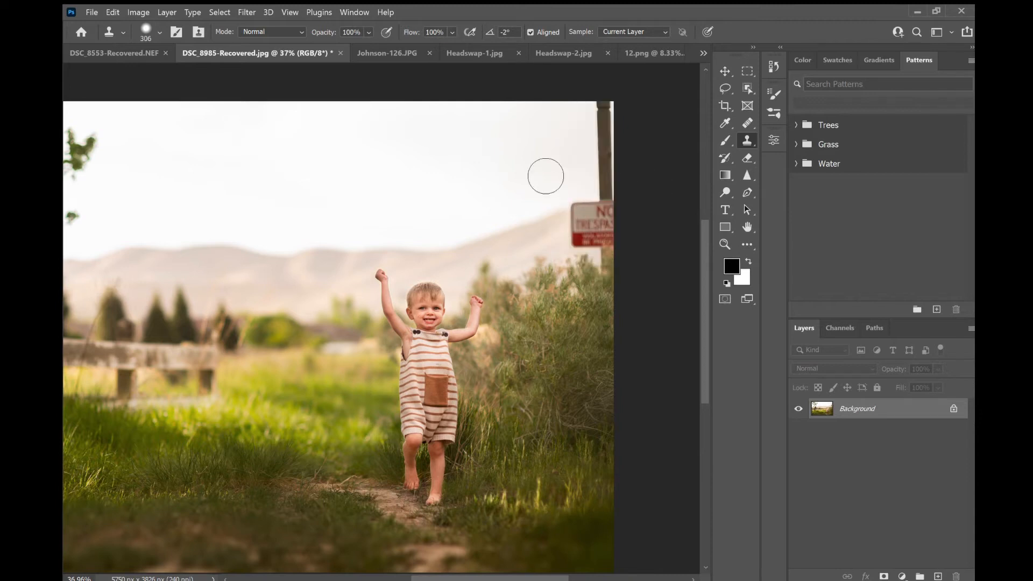
- Resample the sky beside the sign and paint over the No Trespassing sign and its post to remove them
{"action": "left_click", "coordinate": [529, 225], "text": "alt"}
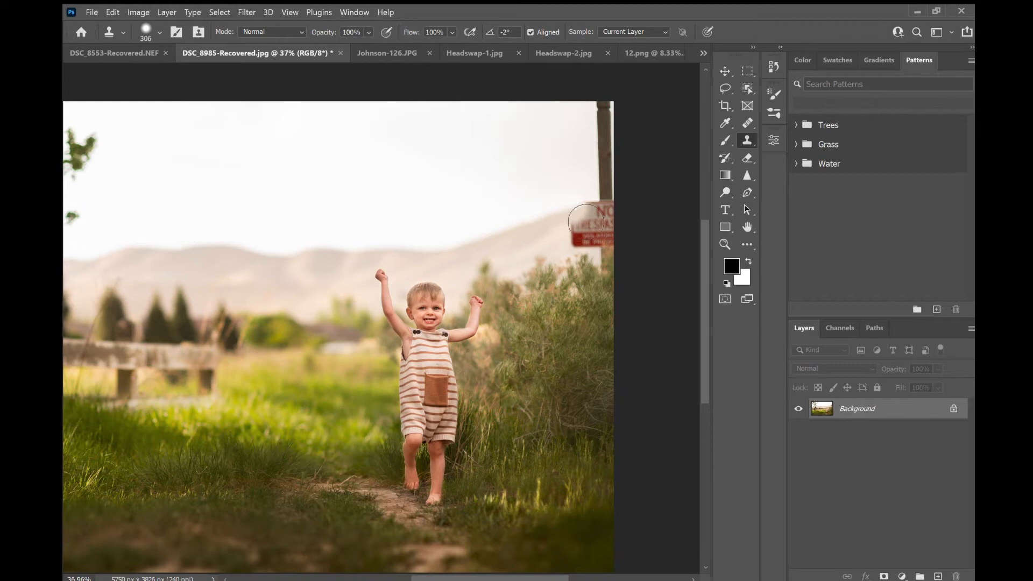
{"action": "mouse_move", "coordinate": [589, 222]}
{"action": "left_mouse_down"}
{"action": "mouse_move", "coordinate": [613, 152]}
{"action": "mouse_move", "coordinate": [623, 282]}
{"action": "mouse_move", "coordinate": [625, 116]}
{"action": "mouse_move", "coordinate": [606, 126]}
{"action": "mouse_move", "coordinate": [629, 209]}
{"action": "mouse_move", "coordinate": [624, 154]}
{"action": "left_mouse_up"}
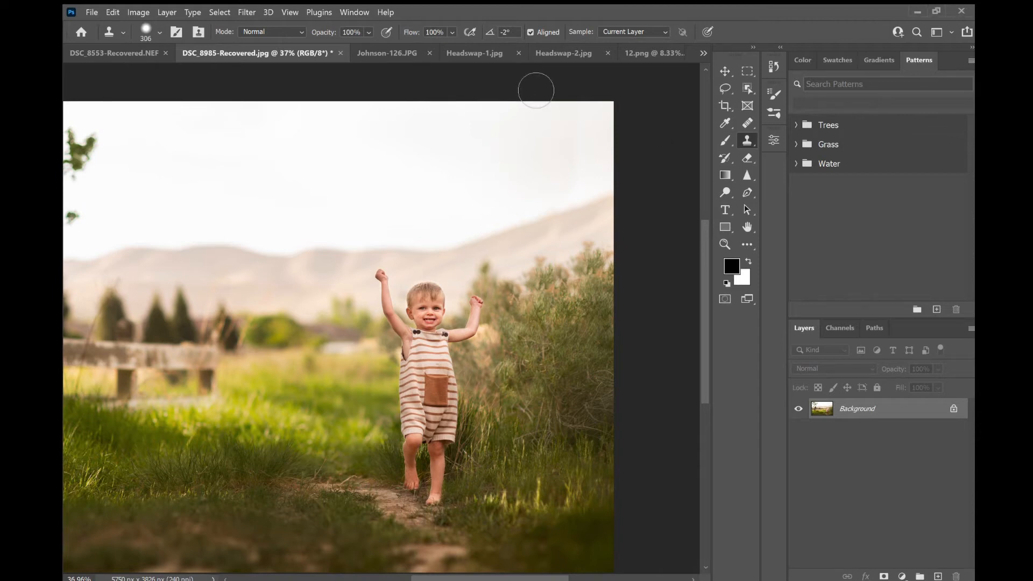
{"action": "scroll", "coordinate": [382, 205], "scroll_direction": "left", "scroll_amount": 3}
{"action": "scroll", "coordinate": [381, 205], "scroll_direction": "left", "scroll_amount": 4}
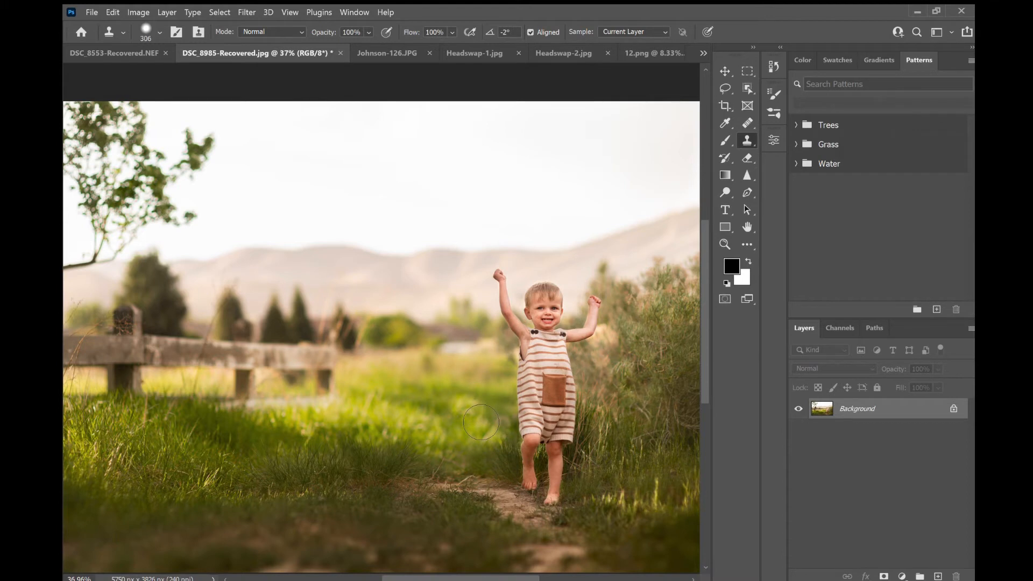
- Sample the pine trees and clone a row of them along the horizon, then undo the cloning
{"action": "left_click", "coordinate": [724, 71]}
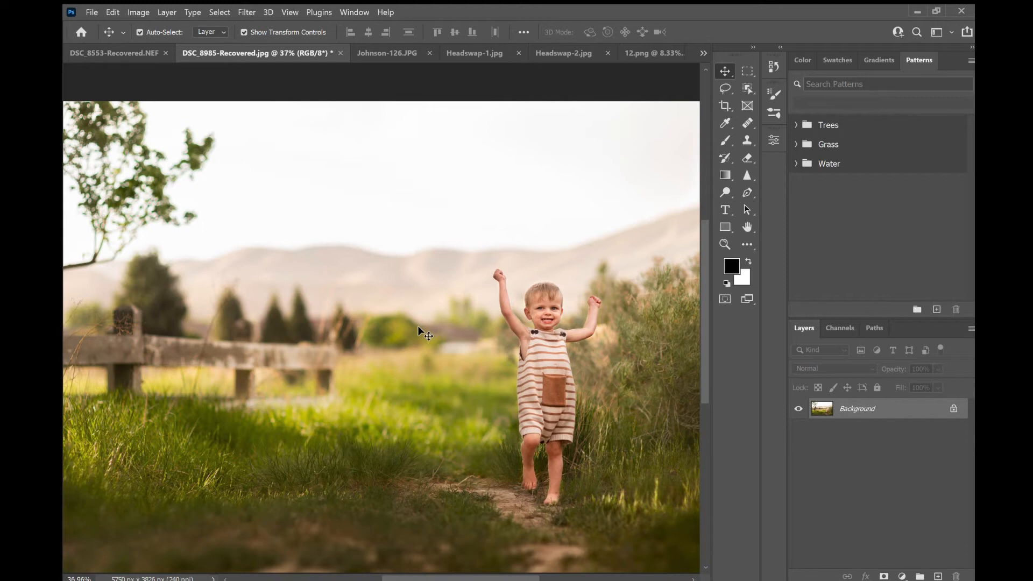
{"action": "left_click", "coordinate": [745, 140]}
{"action": "key", "text": "ctrl+z"}
{"action": "left_click", "coordinate": [300, 293], "text": "alt"}
{"action": "mouse_move", "coordinate": [386, 306]}
{"action": "left_mouse_down"}
{"action": "mouse_move", "coordinate": [362, 323]}
{"action": "mouse_move", "coordinate": [368, 337]}
{"action": "mouse_move", "coordinate": [366, 310]}
{"action": "mouse_move", "coordinate": [385, 368]}
{"action": "mouse_move", "coordinate": [395, 304]}
{"action": "mouse_move", "coordinate": [395, 356]}
{"action": "mouse_move", "coordinate": [388, 306]}
{"action": "mouse_move", "coordinate": [384, 360]}
{"action": "mouse_move", "coordinate": [425, 323]}
{"action": "mouse_move", "coordinate": [426, 309]}
{"action": "mouse_move", "coordinate": [427, 346]}
{"action": "mouse_move", "coordinate": [425, 299]}
{"action": "mouse_move", "coordinate": [437, 352]}
{"action": "mouse_move", "coordinate": [433, 290]}
{"action": "mouse_move", "coordinate": [445, 343]}
{"action": "mouse_move", "coordinate": [450, 333]}
{"action": "mouse_move", "coordinate": [476, 395]}
{"action": "mouse_move", "coordinate": [462, 317]}
{"action": "mouse_move", "coordinate": [482, 361]}
{"action": "mouse_move", "coordinate": [479, 331]}
{"action": "left_mouse_up"}
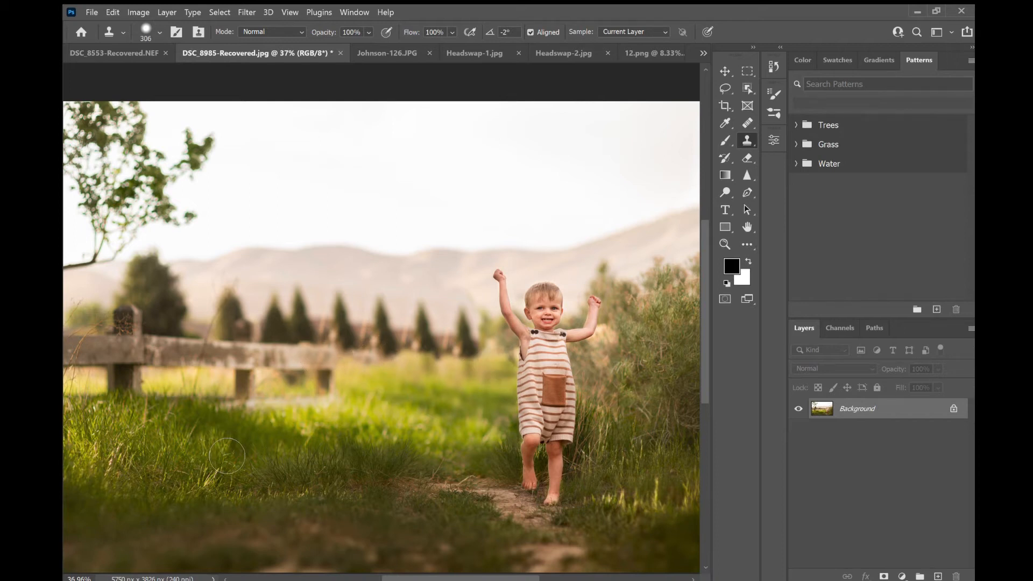
{"action": "key", "text": "ctrl+z"}
{"action": "key", "text": "ctrl+z"}
{"action": "key", "text": "ctrl+z"}
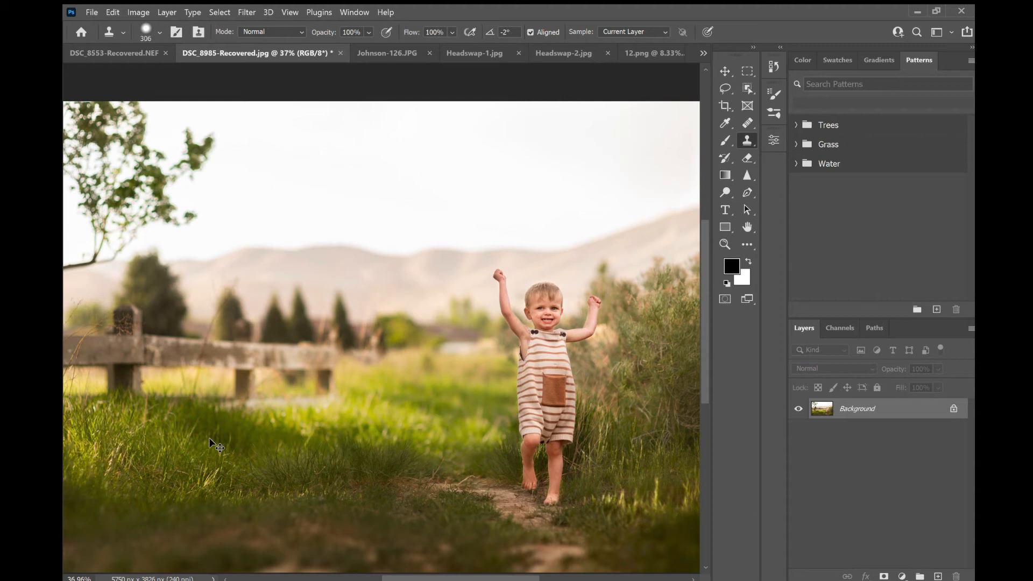
{"action": "key", "text": "ctrl+z"}
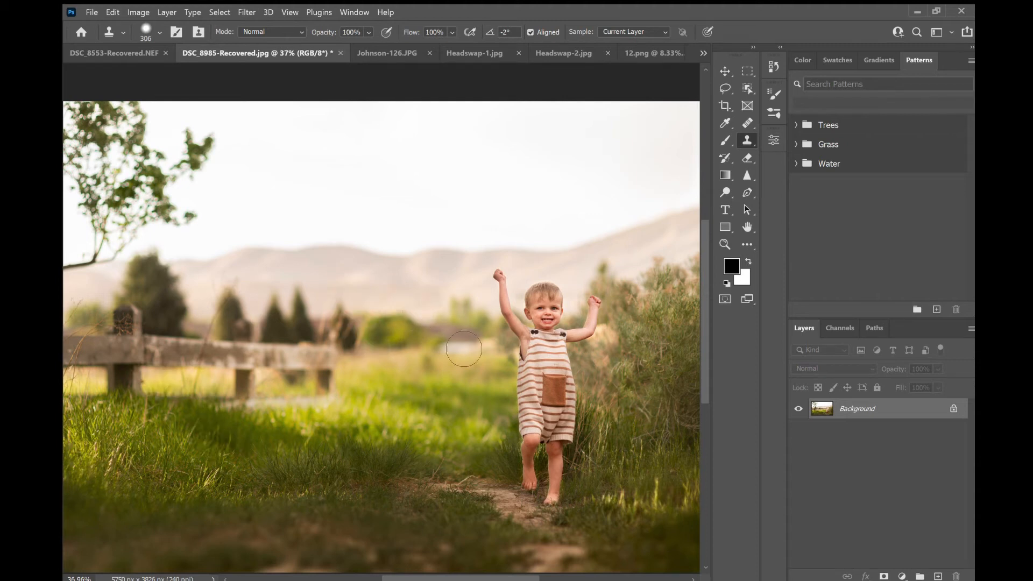
{"action": "key", "text": "ctrl+z"}
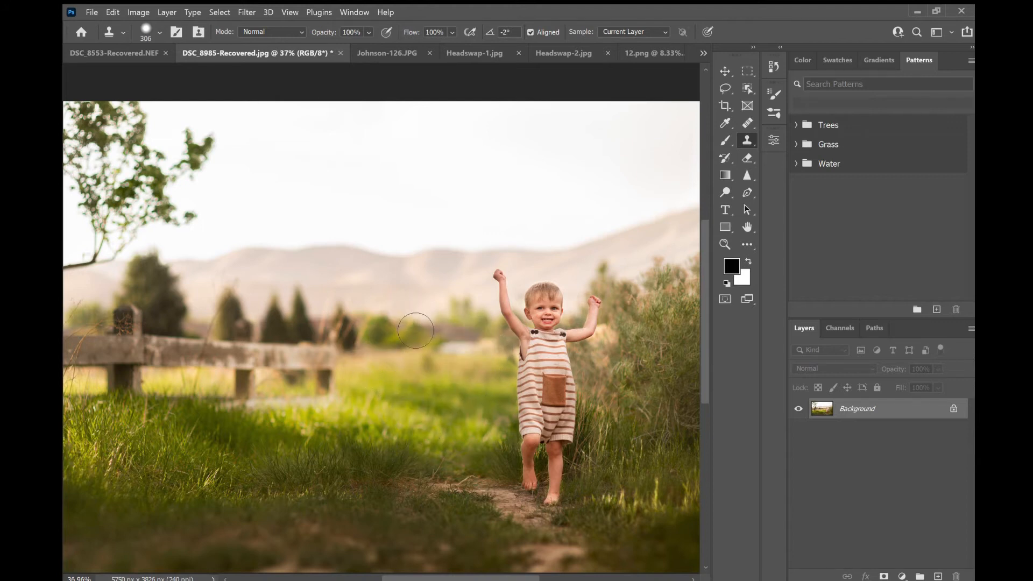
- Reselect the Clone Stamp, sample the meadow grass and stamp it over the background beside the boy
{"action": "key", "text": "v"}
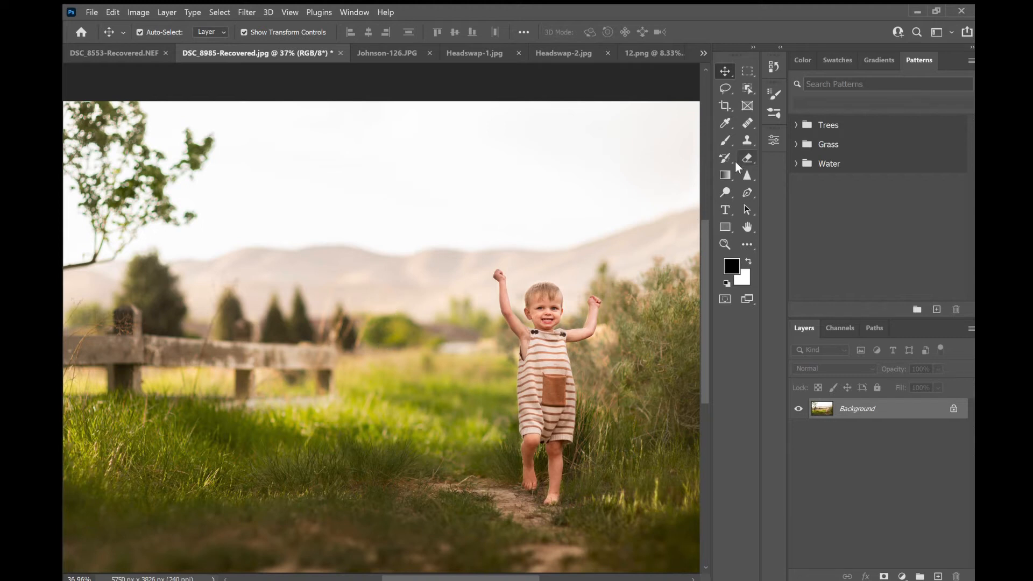
{"action": "left_click", "coordinate": [747, 141]}
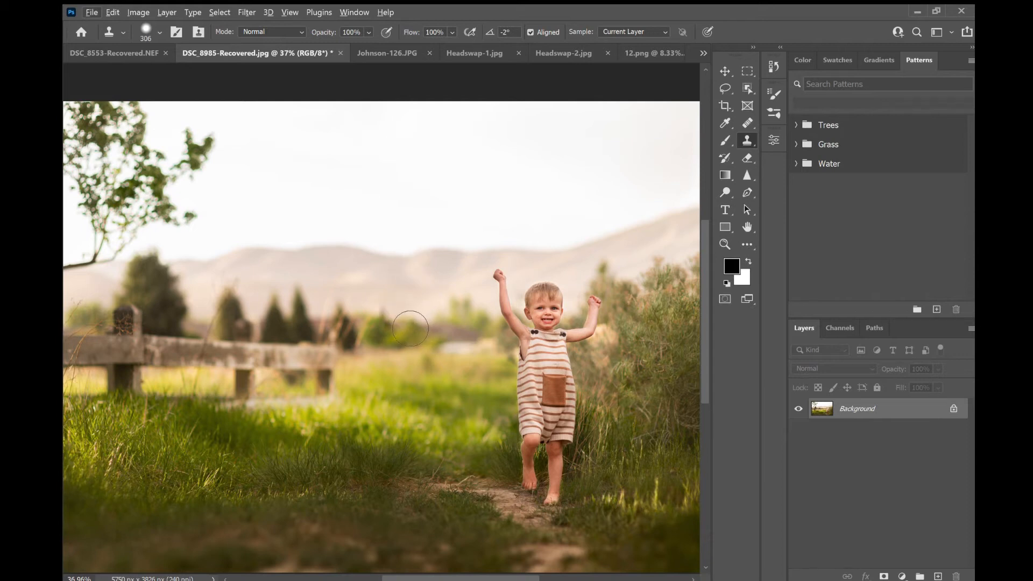
{"action": "left_click", "coordinate": [400, 319], "text": "alt"}
{"action": "mouse_move", "coordinate": [456, 345]}
{"action": "left_mouse_down"}
{"action": "mouse_move", "coordinate": [444, 346]}
{"action": "mouse_move", "coordinate": [484, 355]}
{"action": "mouse_move", "coordinate": [433, 371]}
{"action": "mouse_move", "coordinate": [410, 341]}
{"action": "mouse_move", "coordinate": [428, 354]}
{"action": "mouse_move", "coordinate": [414, 349]}
{"action": "left_mouse_up"}
{"action": "key", "text": "ctrl+z"}
{"action": "key", "text": "ctrl+z"}
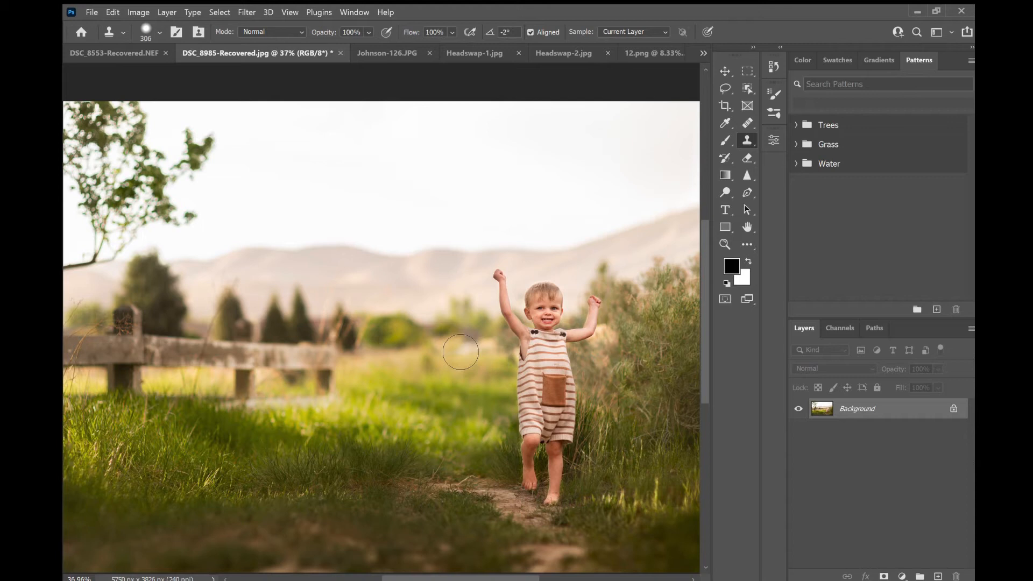
{"action": "mouse_move", "coordinate": [461, 351]}
{"action": "left_mouse_down"}
{"action": "mouse_move", "coordinate": [494, 354]}
{"action": "mouse_move", "coordinate": [491, 364]}
{"action": "mouse_move", "coordinate": [467, 359]}
{"action": "left_mouse_up"}
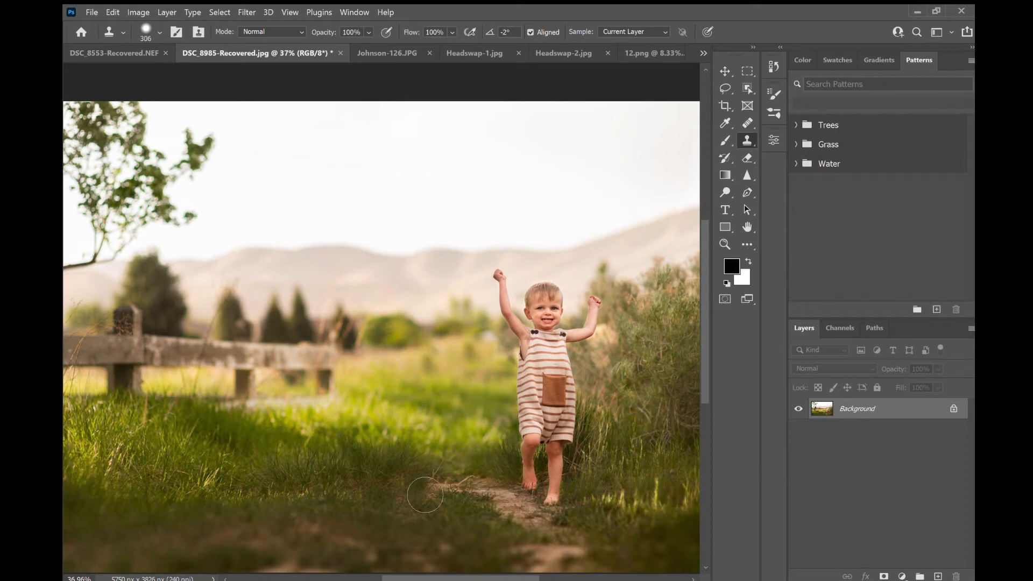
{"action": "left_click", "coordinate": [724, 71]}
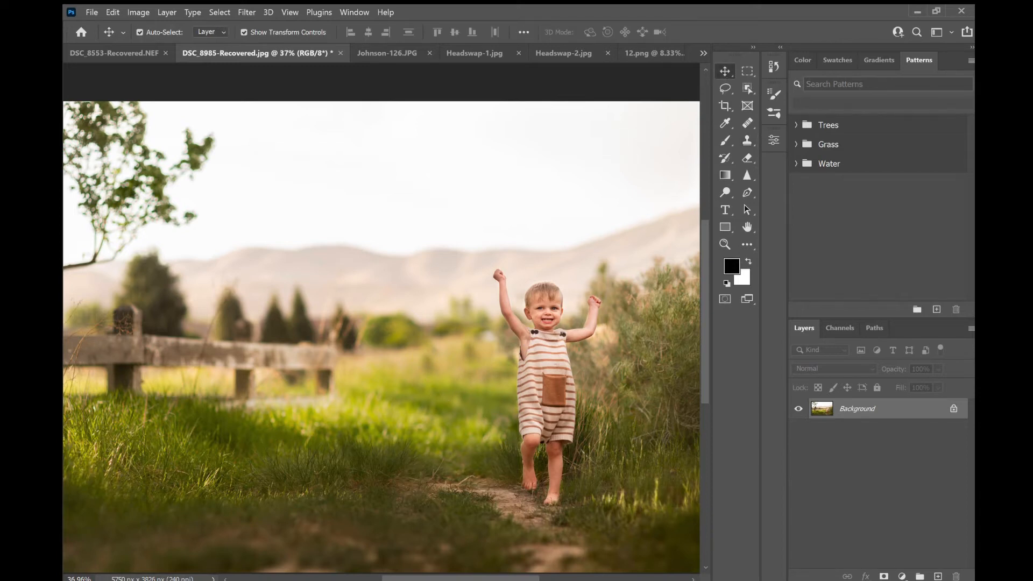
- Zoom in, sample the grass left of the boy, and clone it over the meadow near his legs
{"action": "scroll", "coordinate": [447, 321], "scroll_direction": "down", "scroll_amount": 3, "text": "alt"}
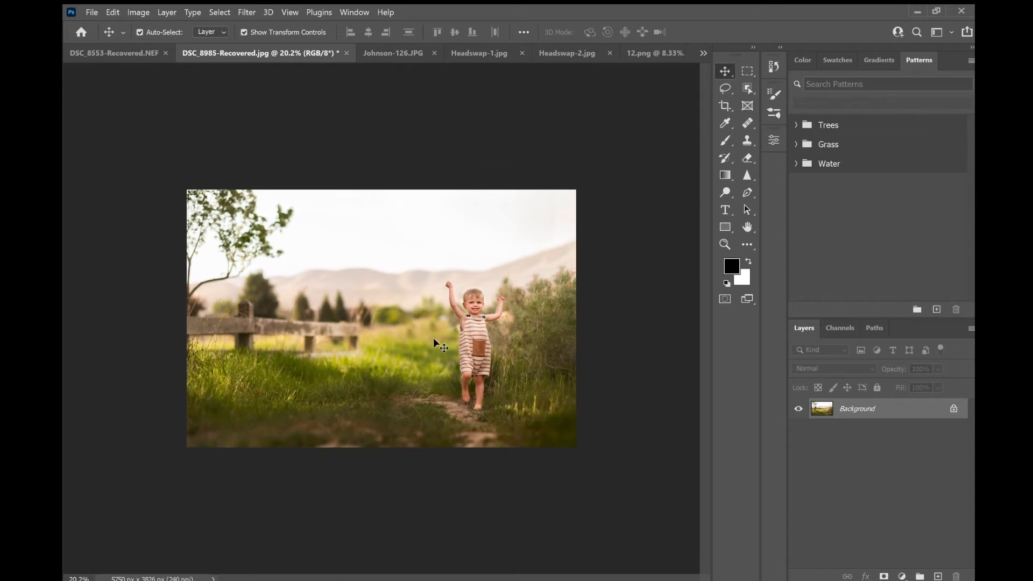
{"action": "scroll", "coordinate": [434, 338], "scroll_direction": "up", "scroll_amount": 6, "text": "alt"}
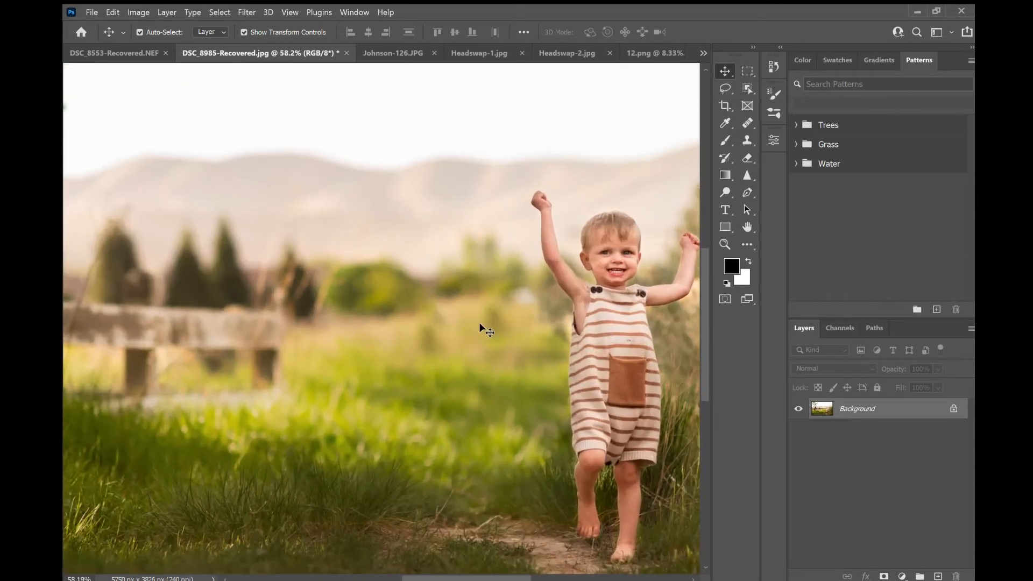
{"action": "left_click", "coordinate": [748, 141]}
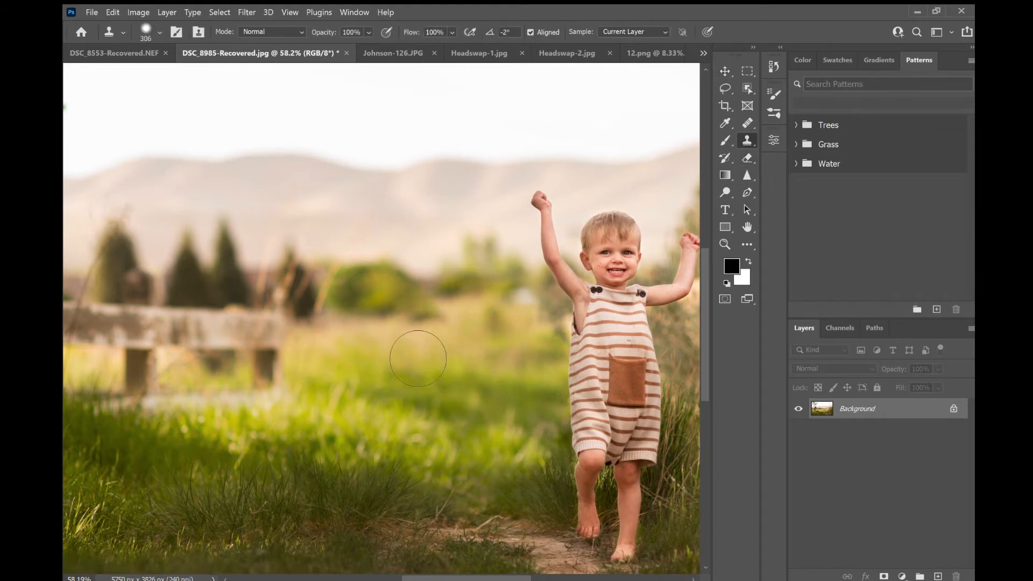
{"action": "left_click", "coordinate": [393, 351], "text": "alt"}
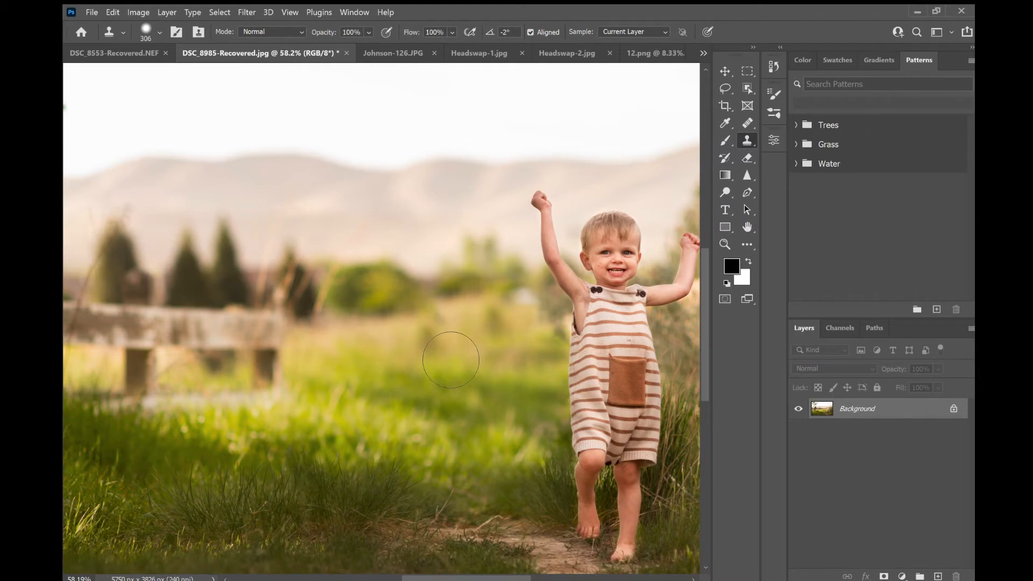
{"action": "left_click_drag", "start_coordinate": [430, 334], "coordinate": [453, 361]}
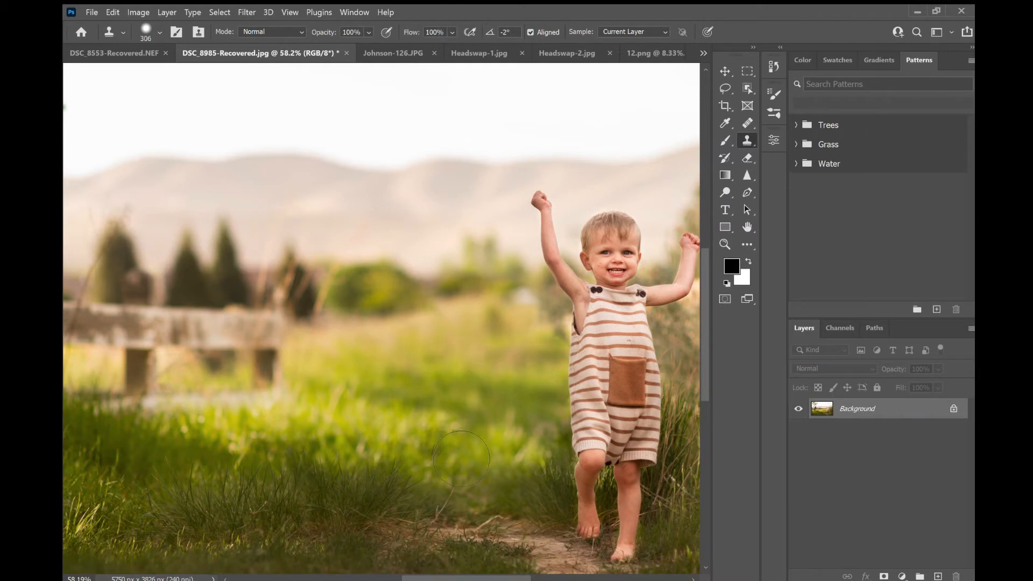
{"action": "scroll", "coordinate": [439, 436], "scroll_direction": "down", "scroll_amount": 3}
{"action": "scroll", "coordinate": [439, 436], "scroll_direction": "down", "scroll_amount": 3}
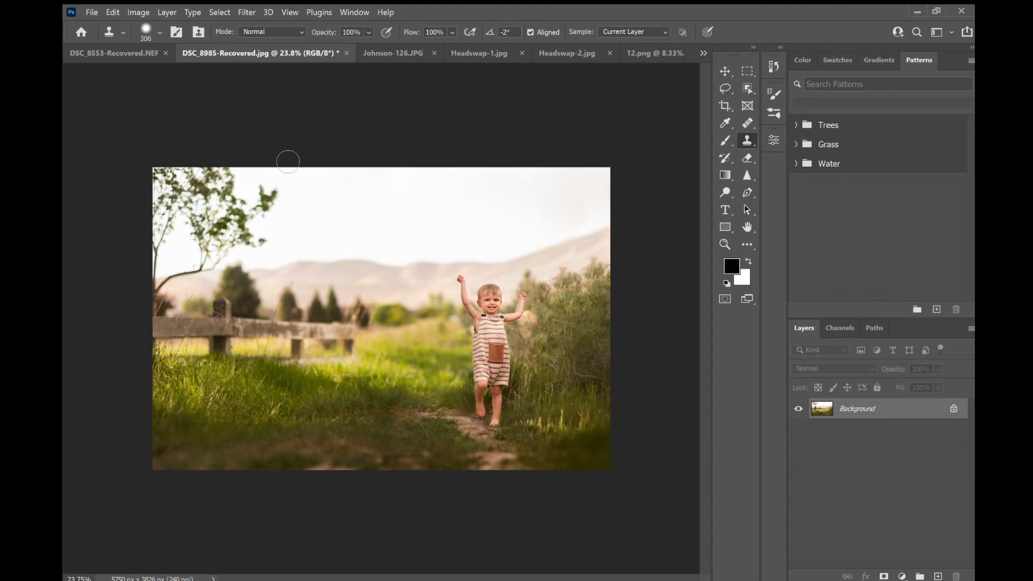
{"action": "key", "text": "v"}
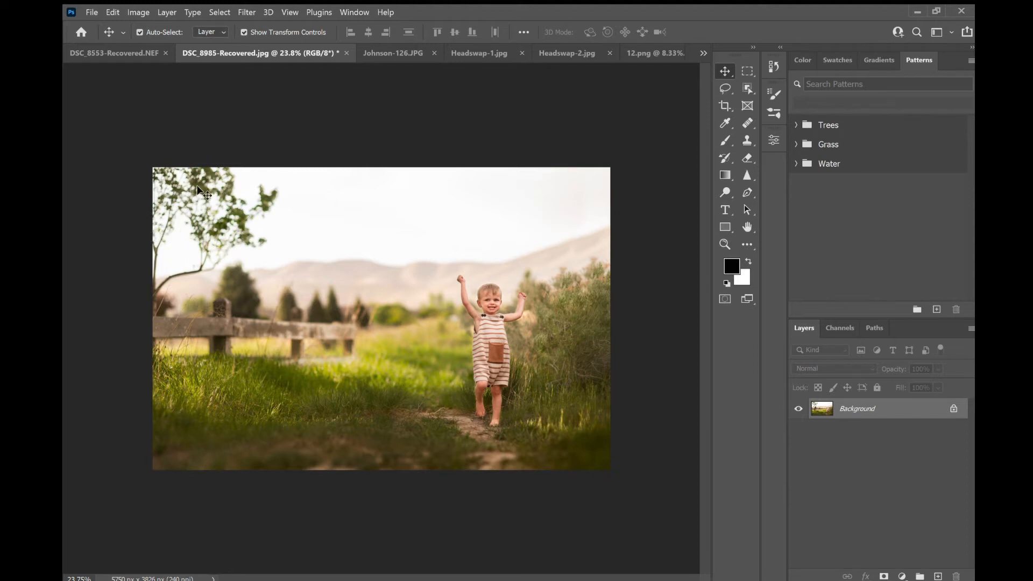
{"action": "scroll", "coordinate": [161, 186], "scroll_direction": "up", "scroll_amount": 3}
{"action": "scroll", "coordinate": [153, 180], "scroll_direction": "up", "scroll_amount": 2}
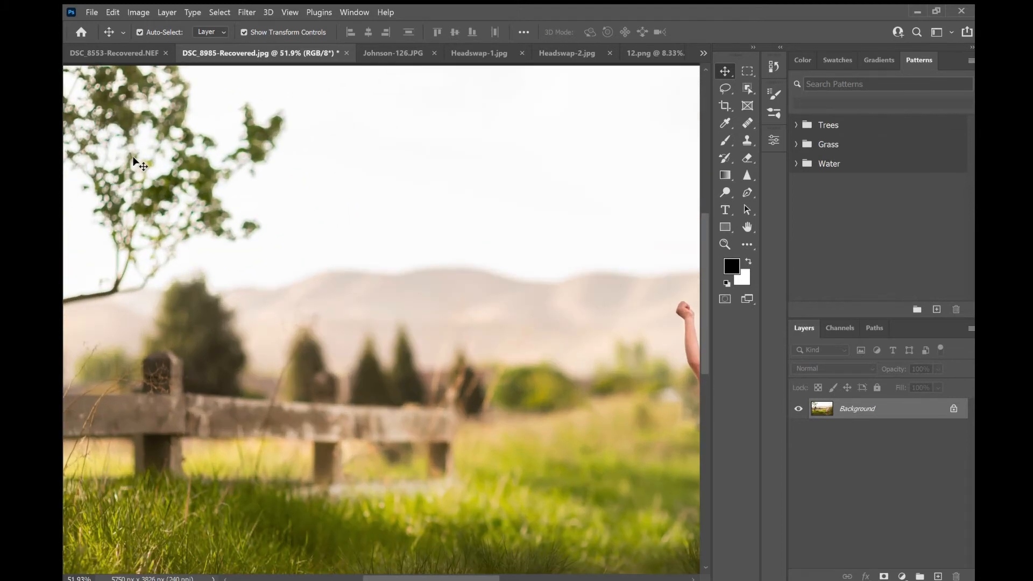
- Enlarge the Clone Stamp brush, sample the sky and paint over the tree branches in the upper-left corner
{"action": "scroll", "coordinate": [181, 195], "scroll_direction": "up", "scroll_amount": 2}
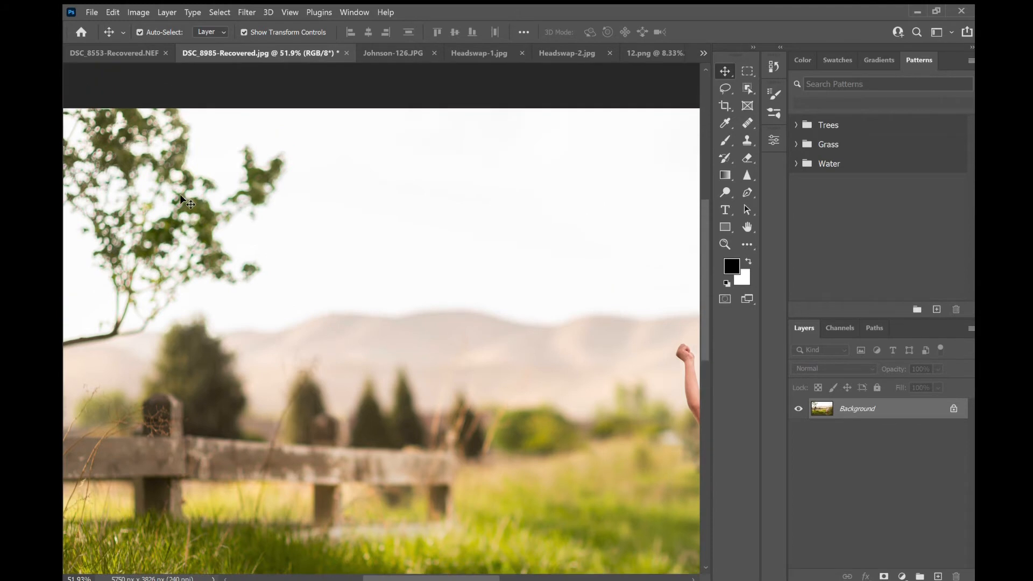
{"action": "scroll", "coordinate": [181, 195], "scroll_direction": "left", "scroll_amount": 2}
{"action": "scroll", "coordinate": [180, 196], "scroll_direction": "down", "scroll_amount": 4}
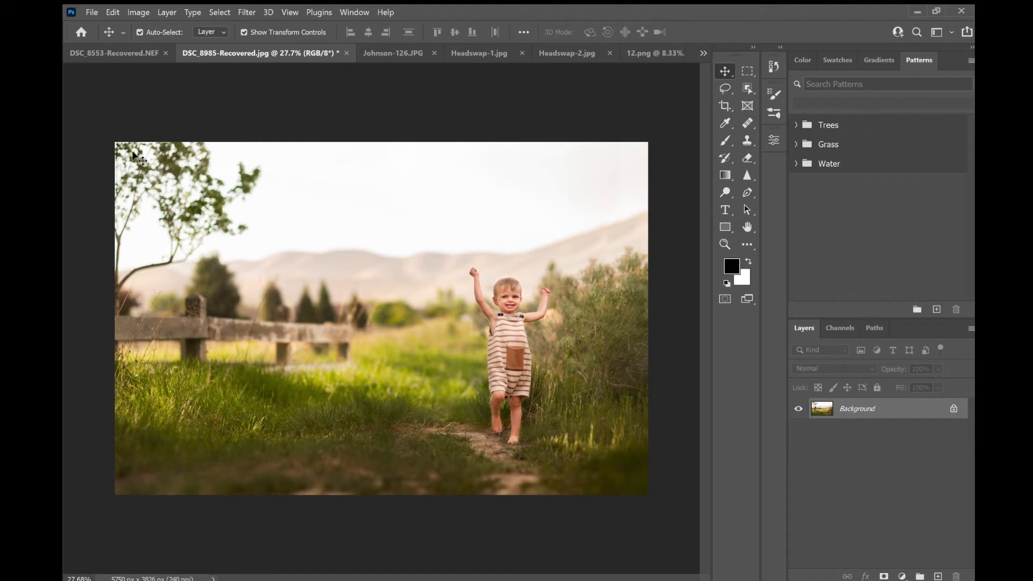
{"action": "left_click", "coordinate": [748, 140]}
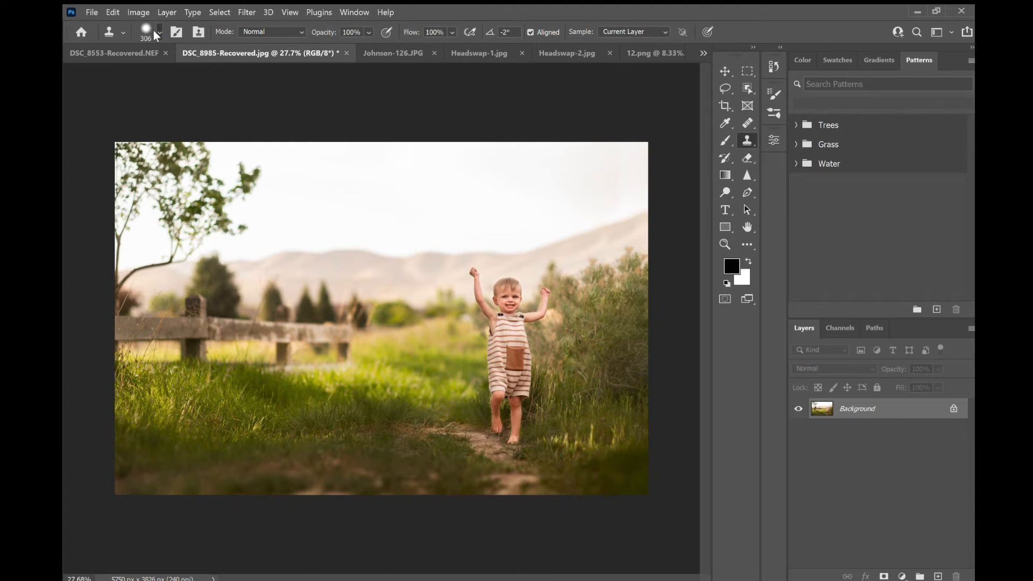
{"action": "key", "text": "bracketright"}
{"action": "key", "text": "bracketright"}
{"action": "left_click", "coordinate": [327, 255], "text": "alt"}
{"action": "mouse_move", "coordinate": [194, 264]}
{"action": "left_mouse_down"}
{"action": "mouse_move", "coordinate": [232, 232]}
{"action": "mouse_move", "coordinate": [278, 237]}
{"action": "mouse_move", "coordinate": [272, 187]}
{"action": "mouse_move", "coordinate": [173, 243]}
{"action": "mouse_move", "coordinate": [193, 173]}
{"action": "mouse_move", "coordinate": [222, 163]}
{"action": "mouse_move", "coordinate": [218, 212]}
{"action": "mouse_move", "coordinate": [201, 240]}
{"action": "mouse_move", "coordinate": [182, 222]}
{"action": "mouse_move", "coordinate": [154, 253]}
{"action": "mouse_move", "coordinate": [141, 223]}
{"action": "mouse_move", "coordinate": [138, 258]}
{"action": "mouse_move", "coordinate": [160, 285]}
{"action": "mouse_move", "coordinate": [146, 317]}
{"action": "mouse_move", "coordinate": [141, 291]}
{"action": "mouse_move", "coordinate": [160, 281]}
{"action": "mouse_move", "coordinate": [132, 318]}
{"action": "left_mouse_up"}
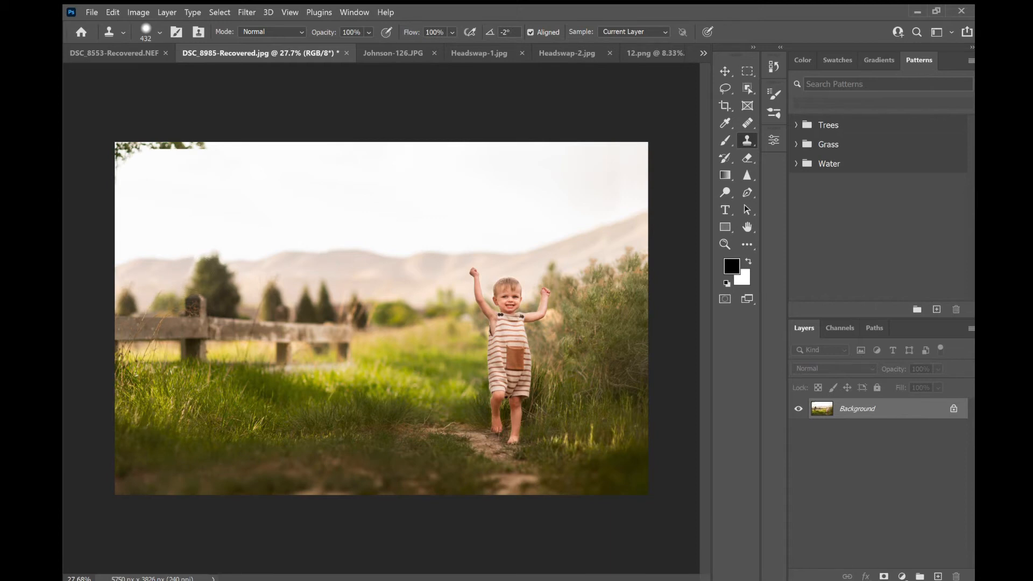
{"action": "key", "text": "ctrl+z"}
{"action": "mouse_move", "coordinate": [224, 166]}
{"action": "left_mouse_down"}
{"action": "mouse_move", "coordinate": [146, 153]}
{"action": "mouse_move", "coordinate": [159, 167]}
{"action": "mouse_move", "coordinate": [134, 202]}
{"action": "left_mouse_up"}
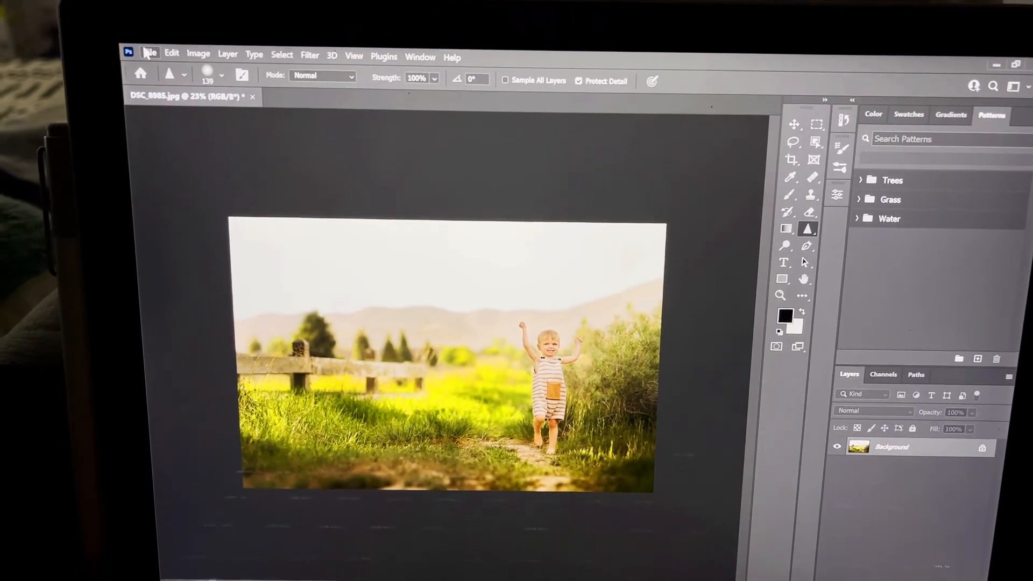
- Open Sky Replacement and try several preset skies, including a rainbow and sunsets from the Spectacular folder
{"action": "left_click", "coordinate": [143, 58]}
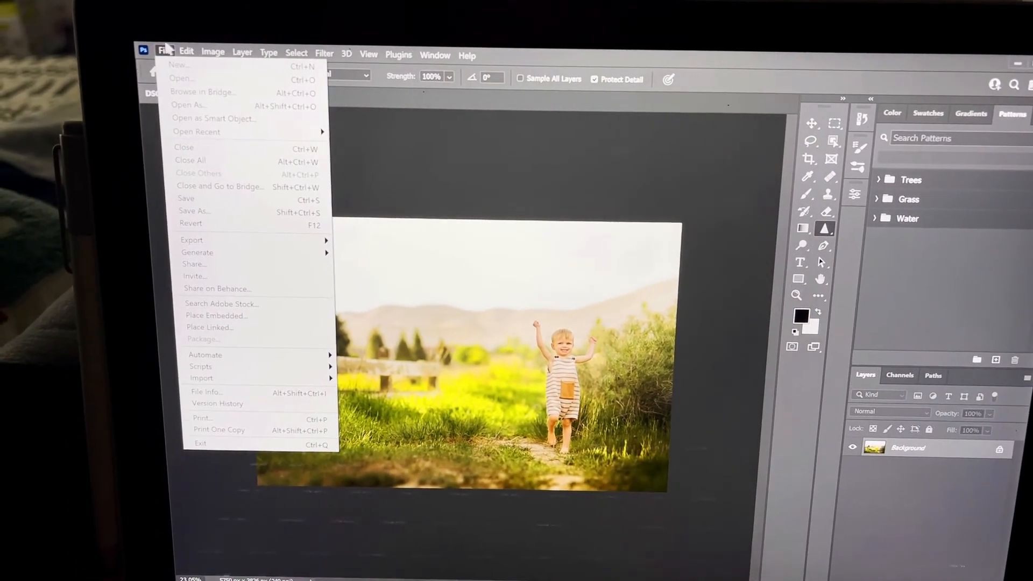
{"action": "mouse_move", "coordinate": [179, 50]}
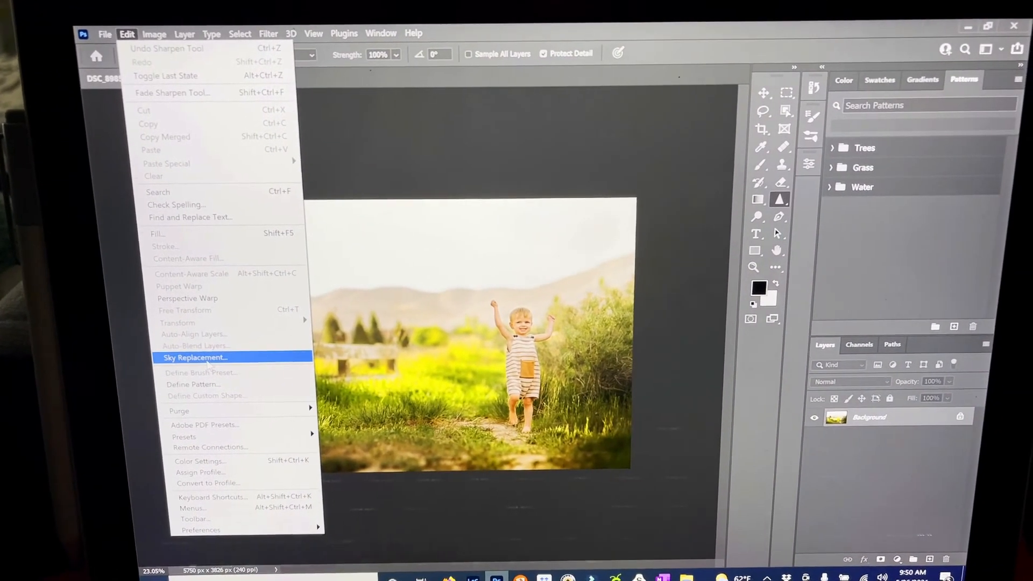
{"action": "left_click", "coordinate": [211, 360]}
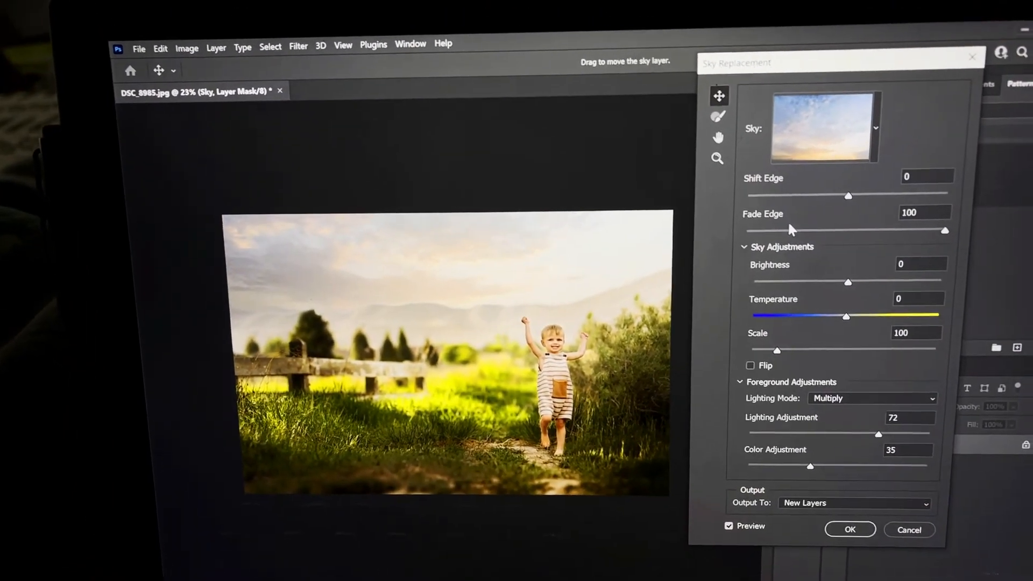
{"action": "left_click", "coordinate": [861, 116]}
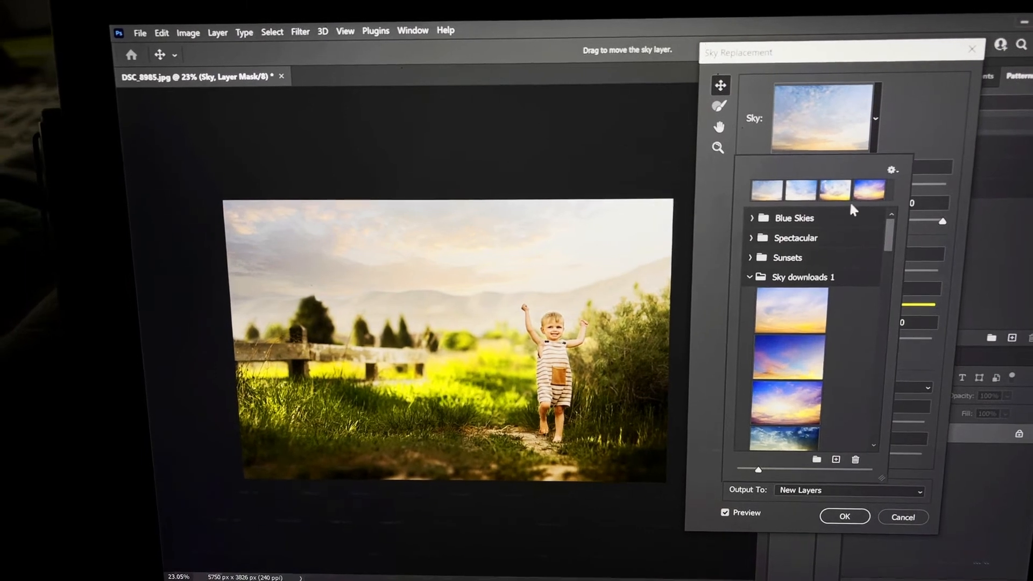
{"action": "left_click", "coordinate": [872, 195]}
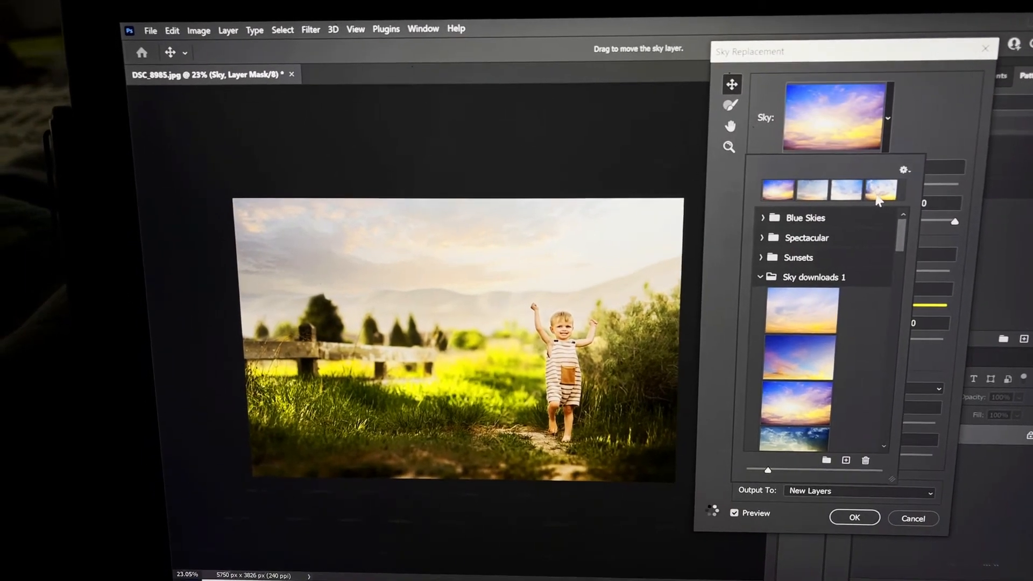
{"action": "left_click", "coordinate": [766, 237]}
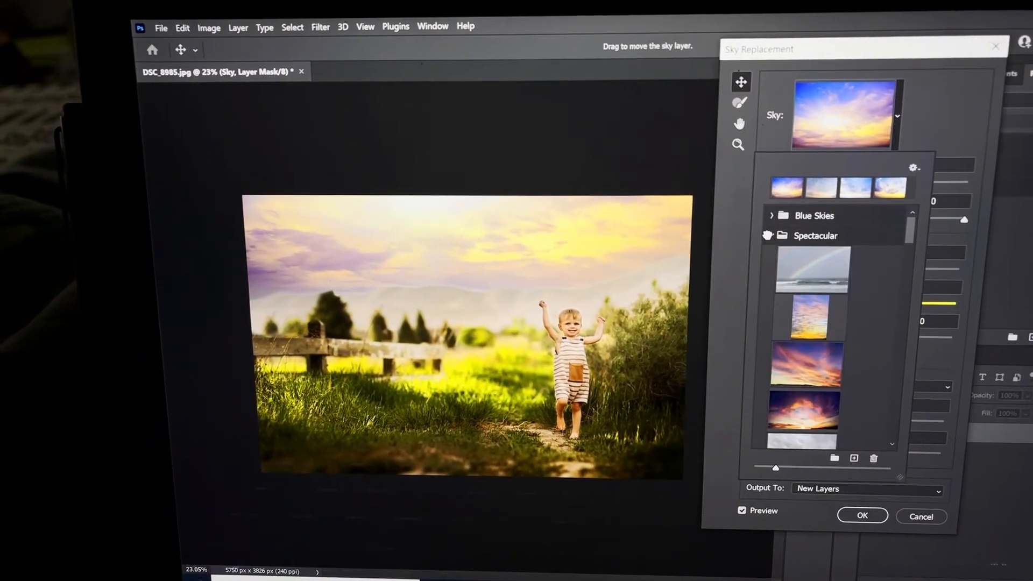
{"action": "left_click", "coordinate": [791, 276]}
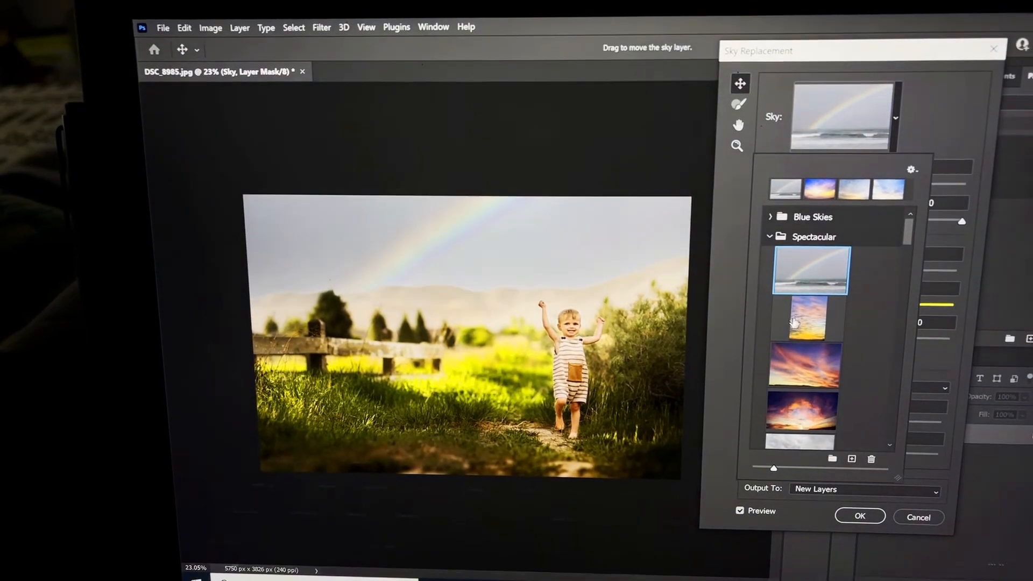
{"action": "left_click", "coordinate": [805, 405]}
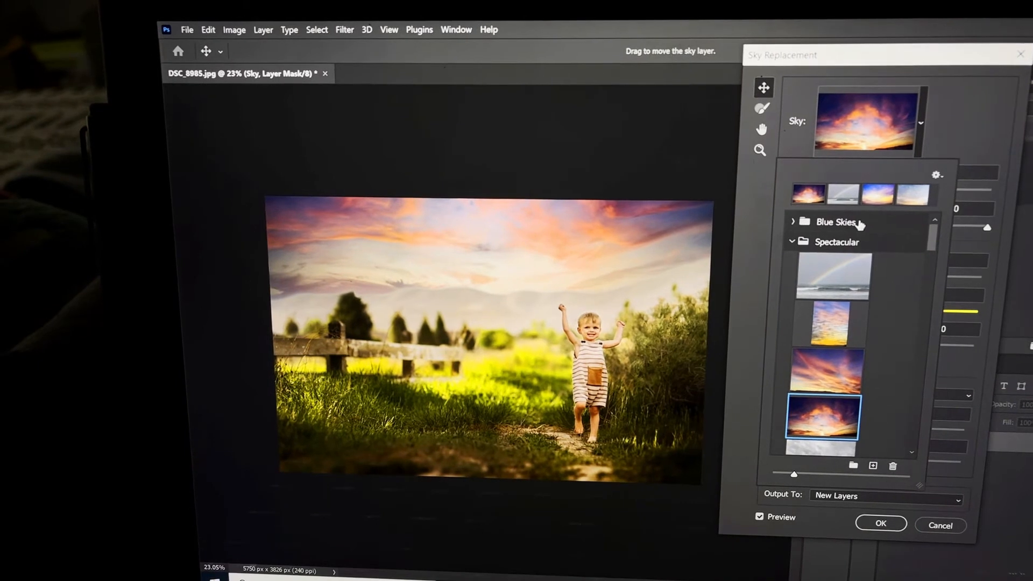
{"action": "left_click", "coordinate": [797, 243]}
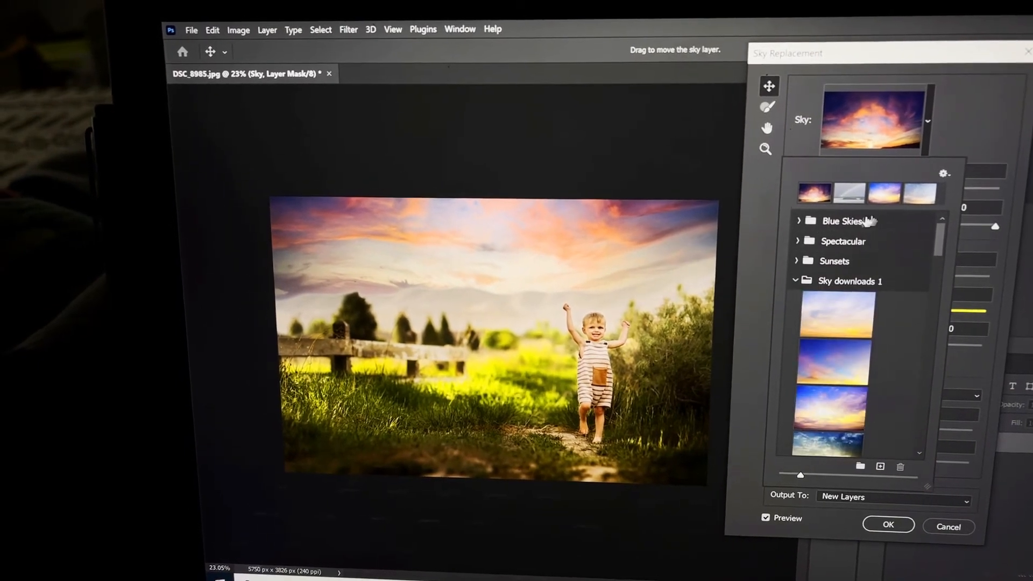
- Browse the Sky downloads 1 presets and choose a pale sunset sky with light clouds
{"action": "scroll", "coordinate": [872, 297], "scroll_direction": "down", "scroll_amount": 2}
{"action": "scroll", "coordinate": [872, 297], "scroll_direction": "down", "scroll_amount": 5}
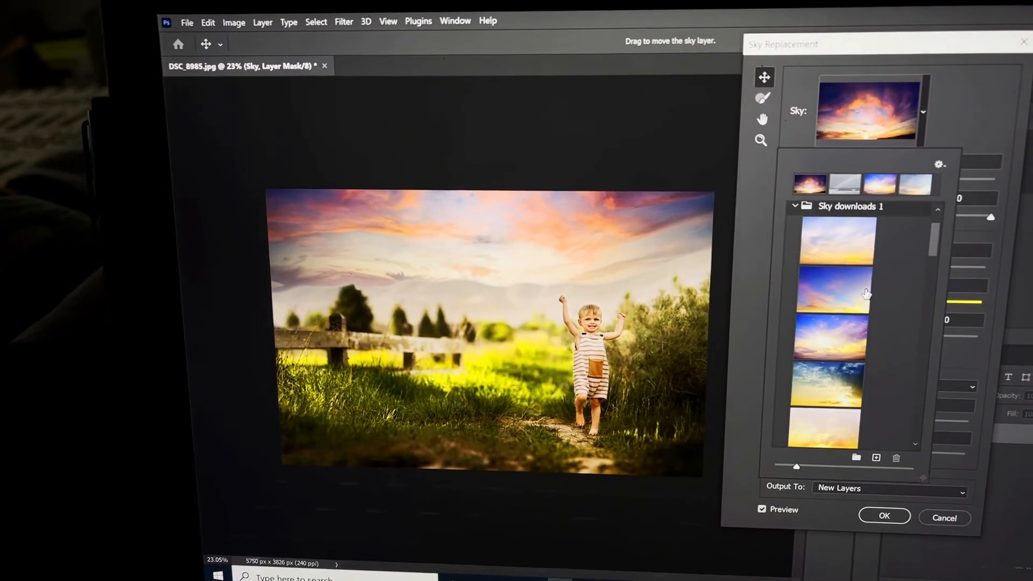
{"action": "scroll", "coordinate": [855, 295], "scroll_direction": "down", "scroll_amount": 3}
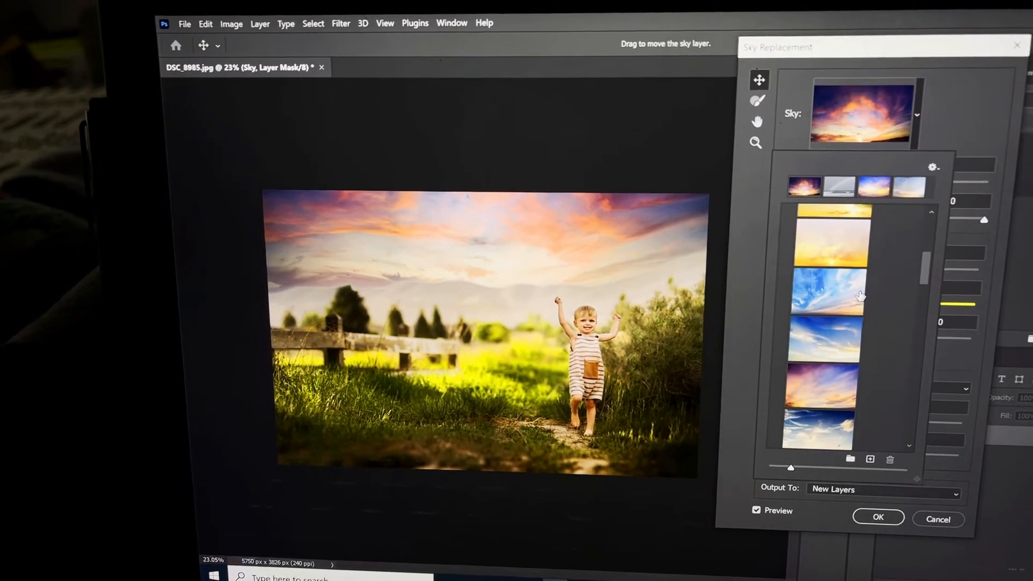
{"action": "scroll", "coordinate": [812, 293], "scroll_direction": "down", "scroll_amount": 1}
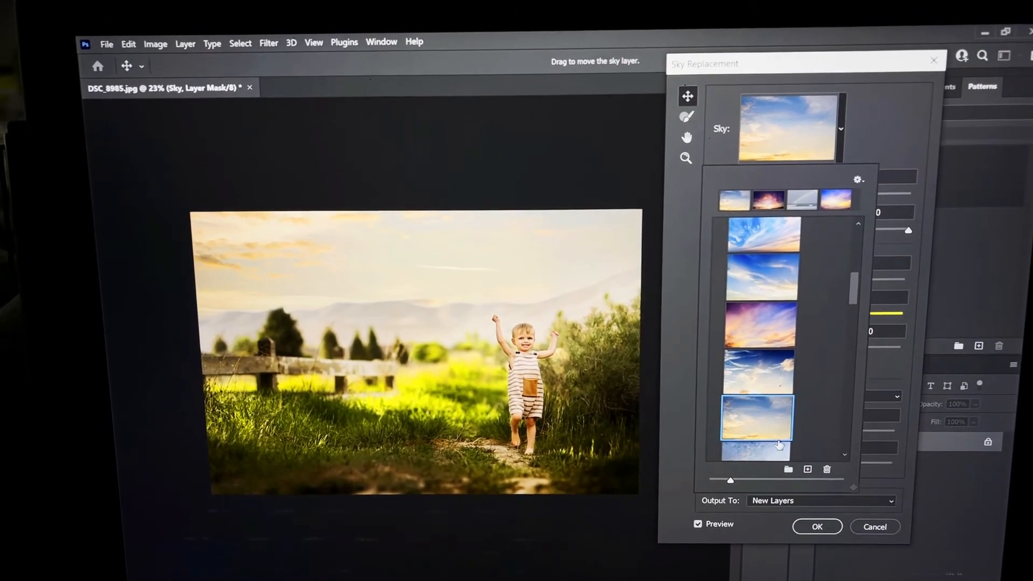
{"action": "scroll", "coordinate": [763, 358], "scroll_direction": "down", "scroll_amount": 2}
{"action": "left_click", "coordinate": [763, 358]}
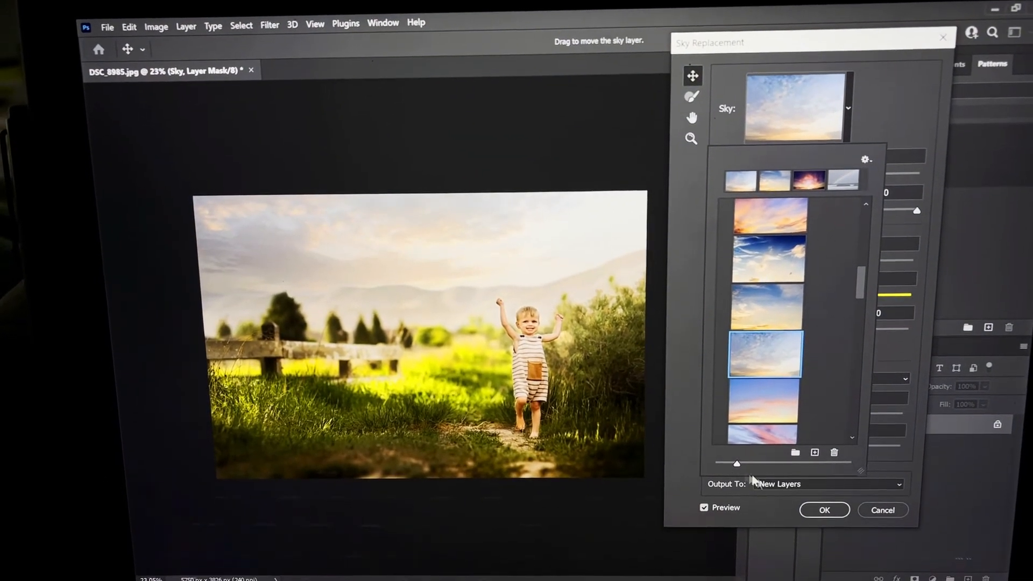
{"action": "left_click", "coordinate": [819, 523]}
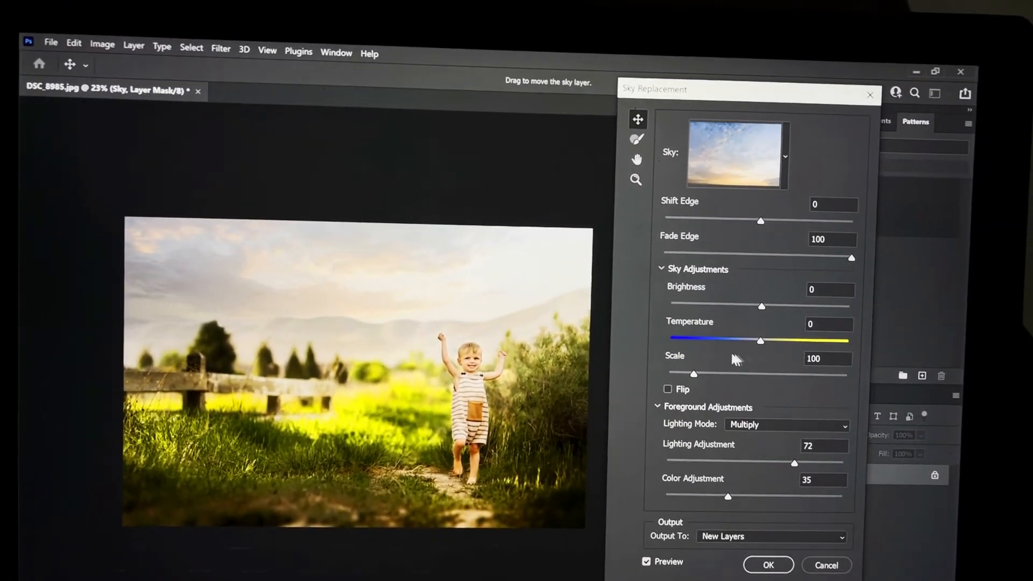
- Set the sky's Shift Edge to -1 and Fade Edge to 96
{"action": "left_click_drag", "start_coordinate": [766, 203], "coordinate": [768, 203]}
{"action": "left_click", "coordinate": [841, 188]}
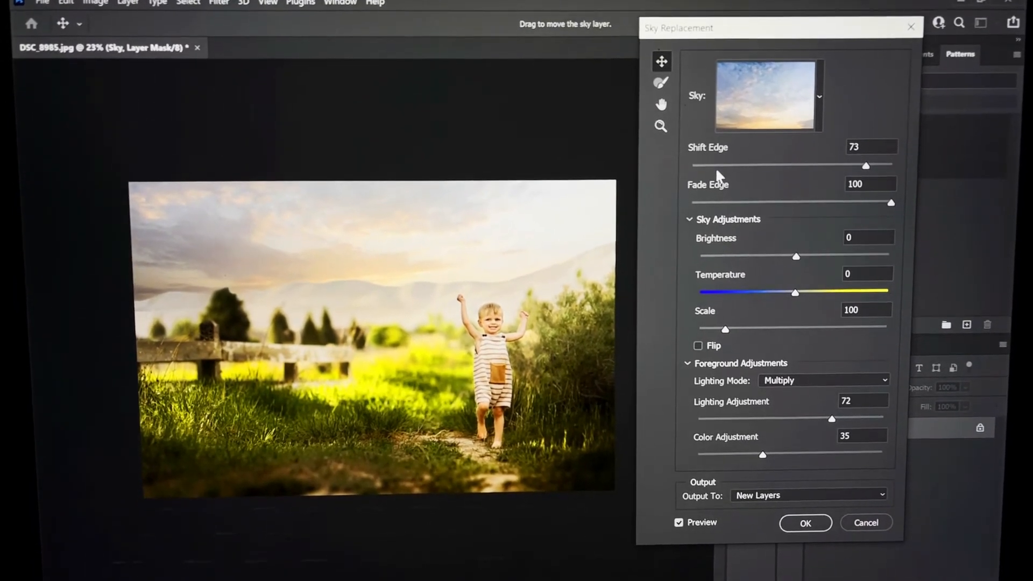
{"action": "left_click", "coordinate": [736, 170]}
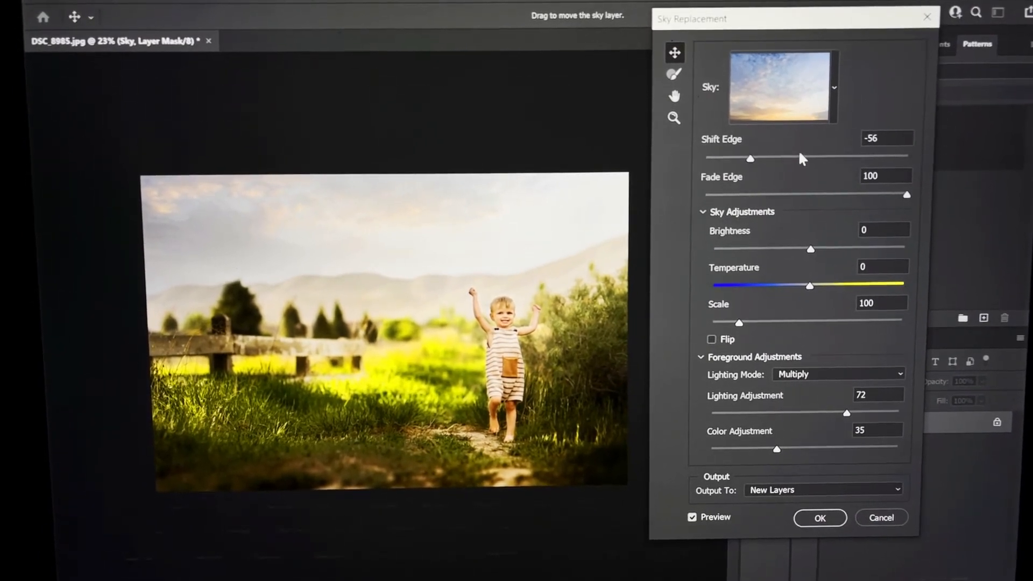
{"action": "left_click", "coordinate": [798, 159]}
{"action": "left_click_drag", "start_coordinate": [800, 161], "coordinate": [807, 170]}
{"action": "left_click", "coordinate": [918, 198]}
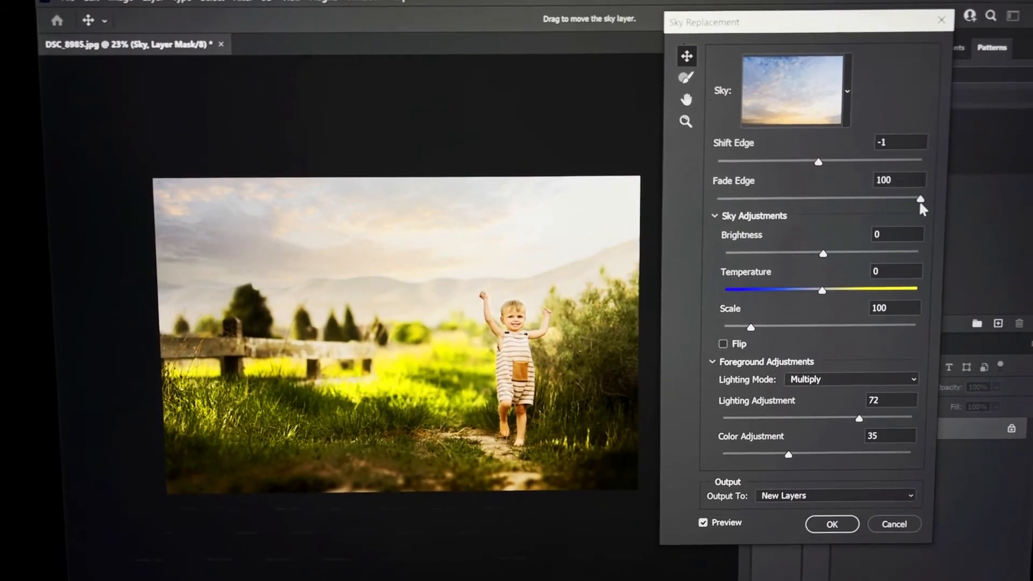
{"action": "left_click_drag", "start_coordinate": [934, 214], "coordinate": [779, 208]}
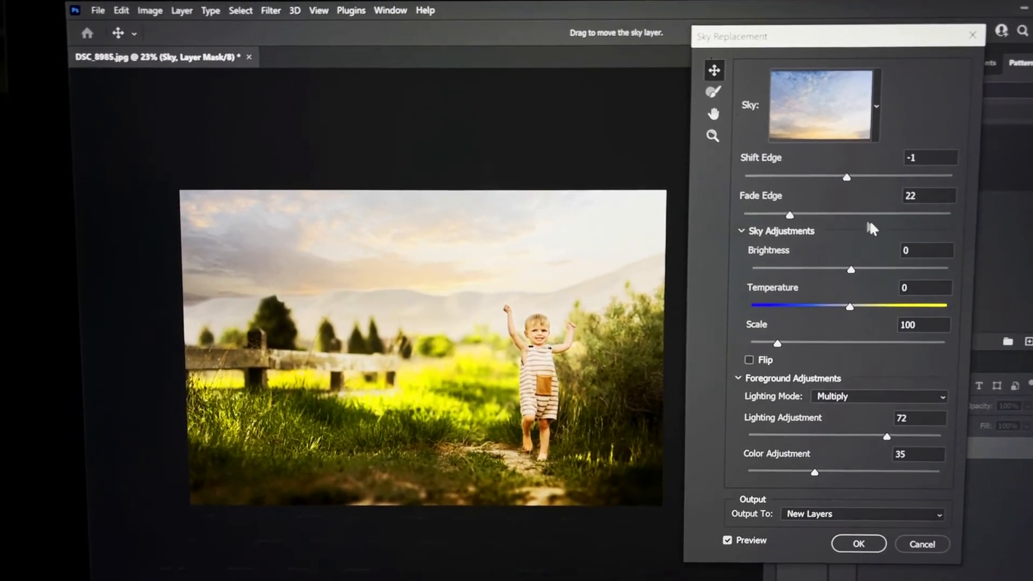
{"action": "left_click_drag", "start_coordinate": [886, 216], "coordinate": [946, 223]}
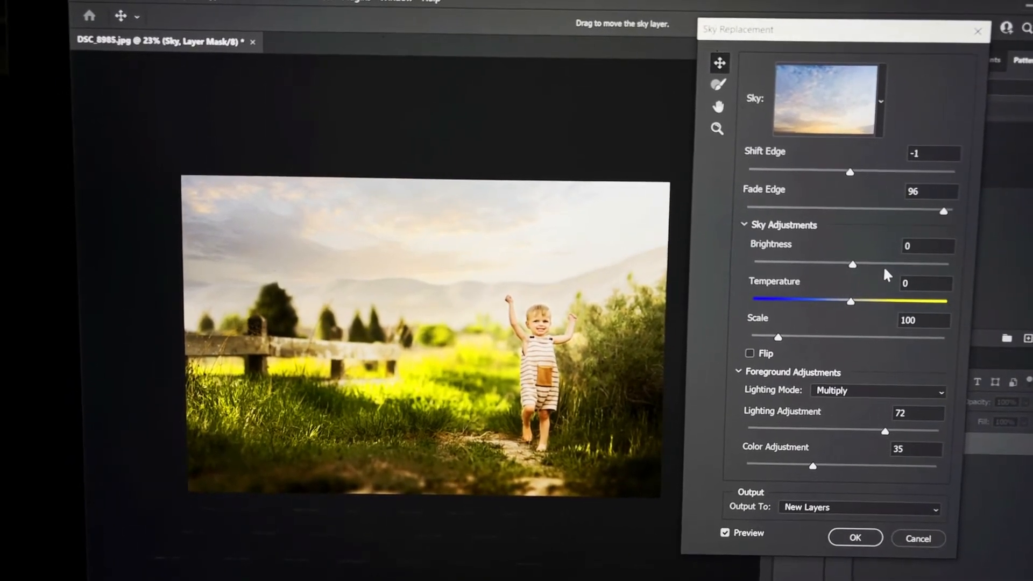
- Set the sky adjustments to Brightness -19, Temperature -19 and Scale 109
{"action": "left_click", "coordinate": [890, 265]}
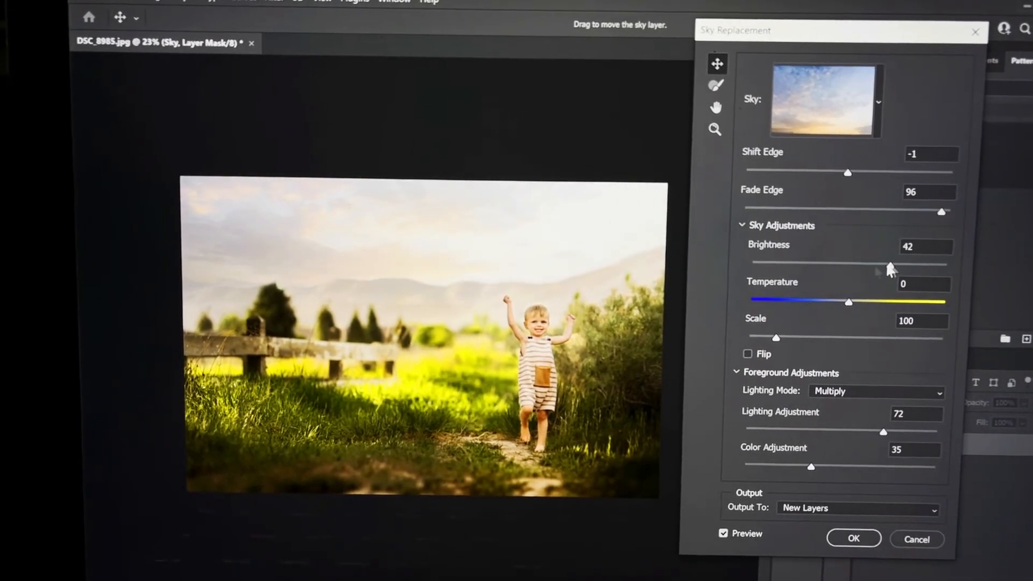
{"action": "left_click", "coordinate": [800, 263]}
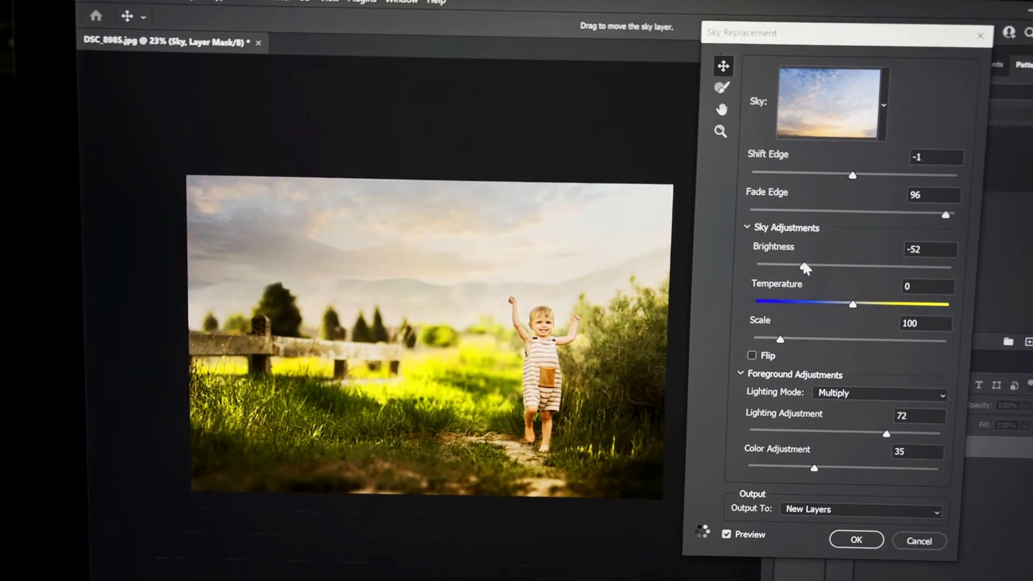
{"action": "left_click", "coordinate": [833, 263]}
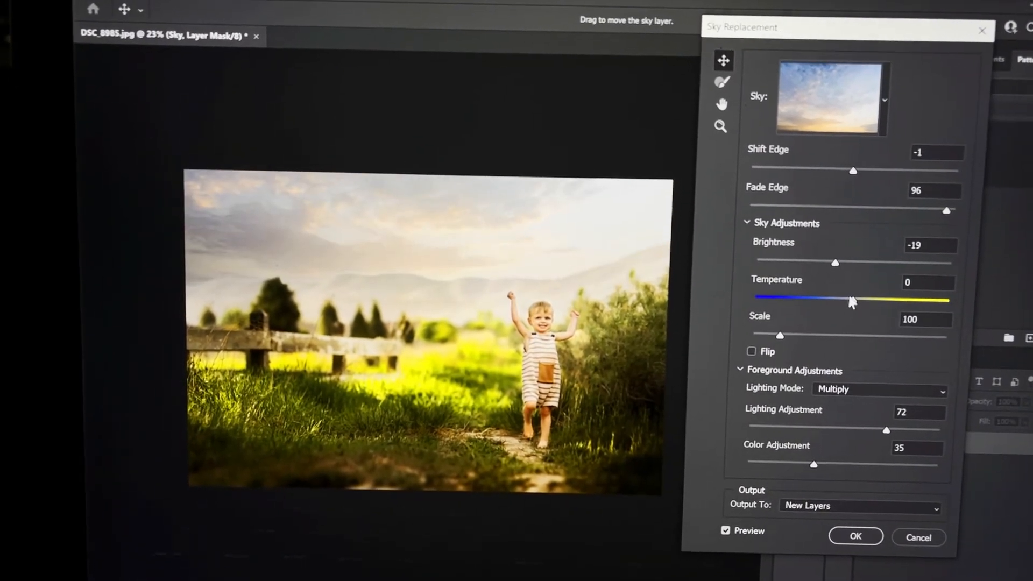
{"action": "left_click", "coordinate": [904, 303]}
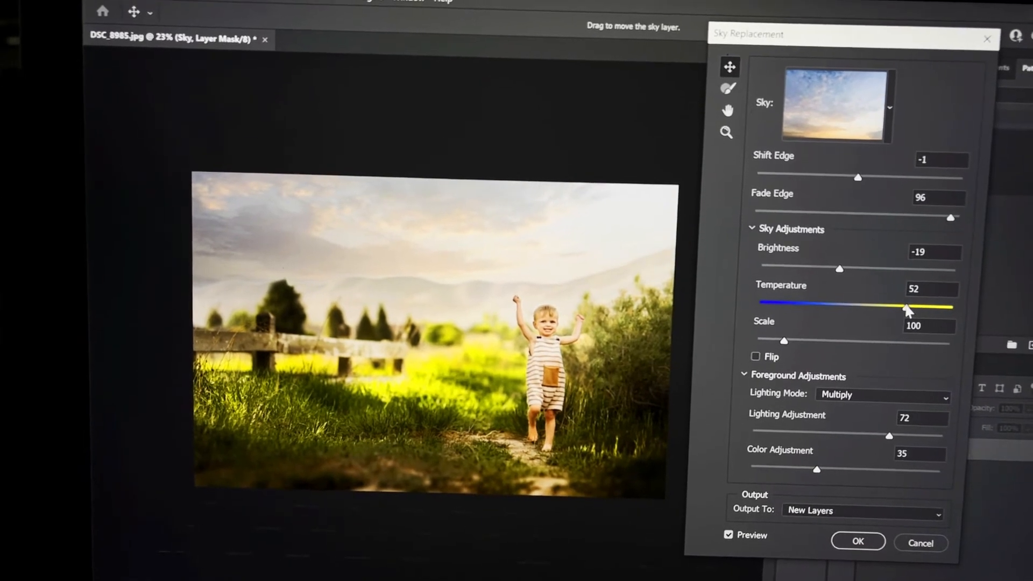
{"action": "left_click", "coordinate": [804, 302]}
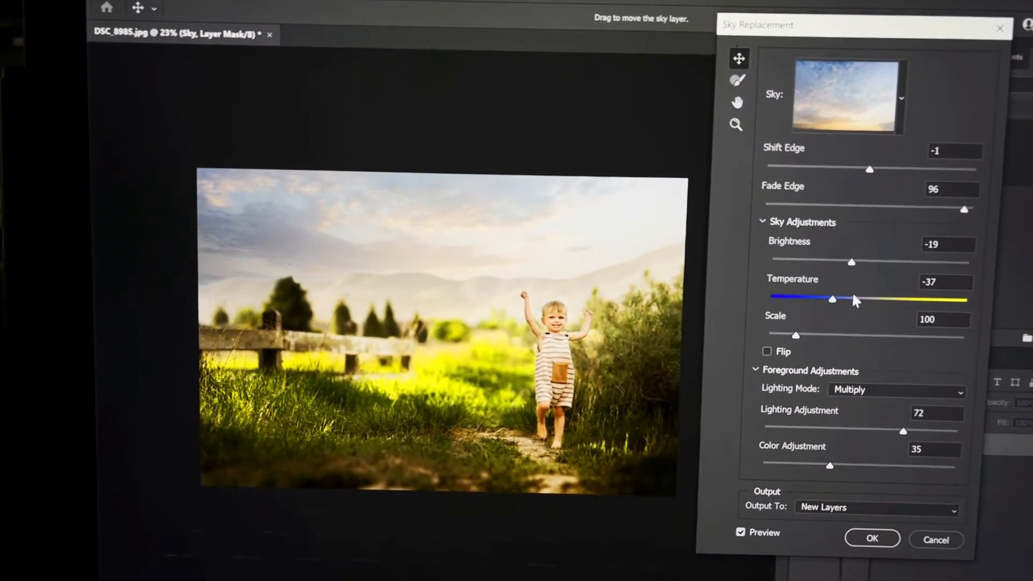
{"action": "left_click", "coordinate": [853, 300]}
{"action": "mouse_move", "coordinate": [799, 334]}
{"action": "left_mouse_down"}
{"action": "mouse_move", "coordinate": [853, 342]}
{"action": "mouse_move", "coordinate": [810, 337]}
{"action": "left_mouse_up"}
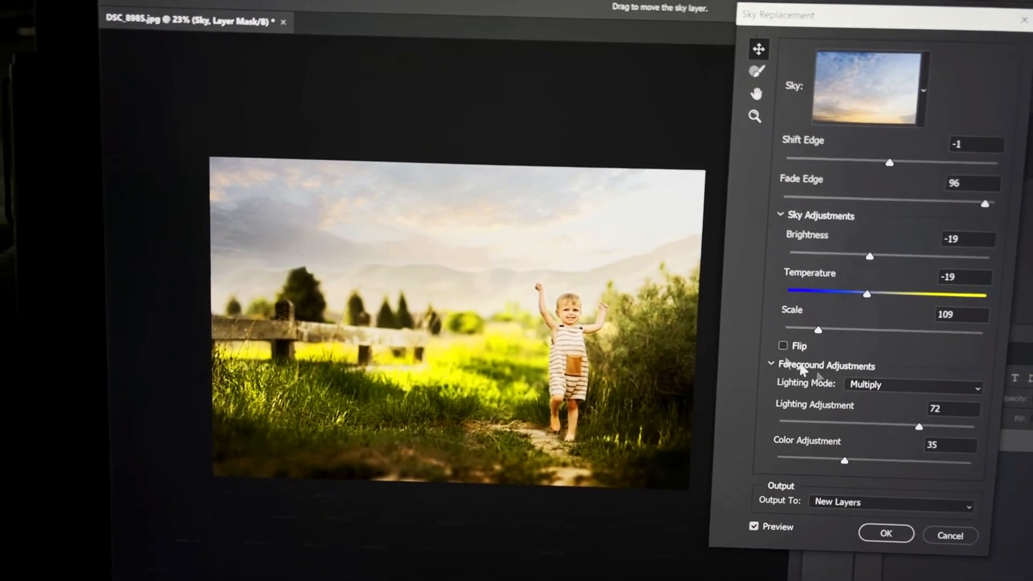
- Set Lighting Adjustment to 53 and Color Adjustment to 45, then apply the sky replacement
{"action": "left_click", "coordinate": [845, 423]}
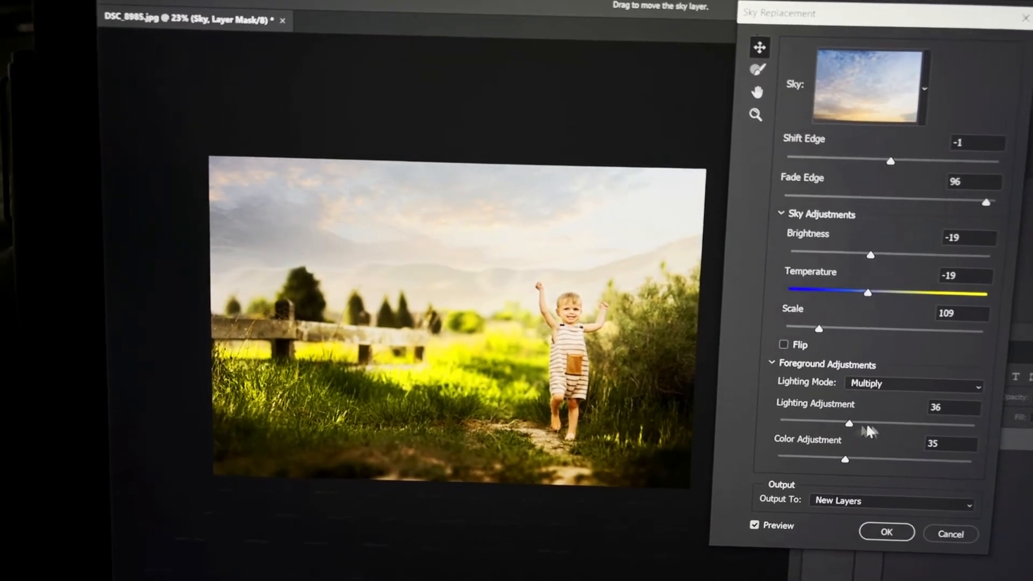
{"action": "left_click", "coordinate": [925, 425]}
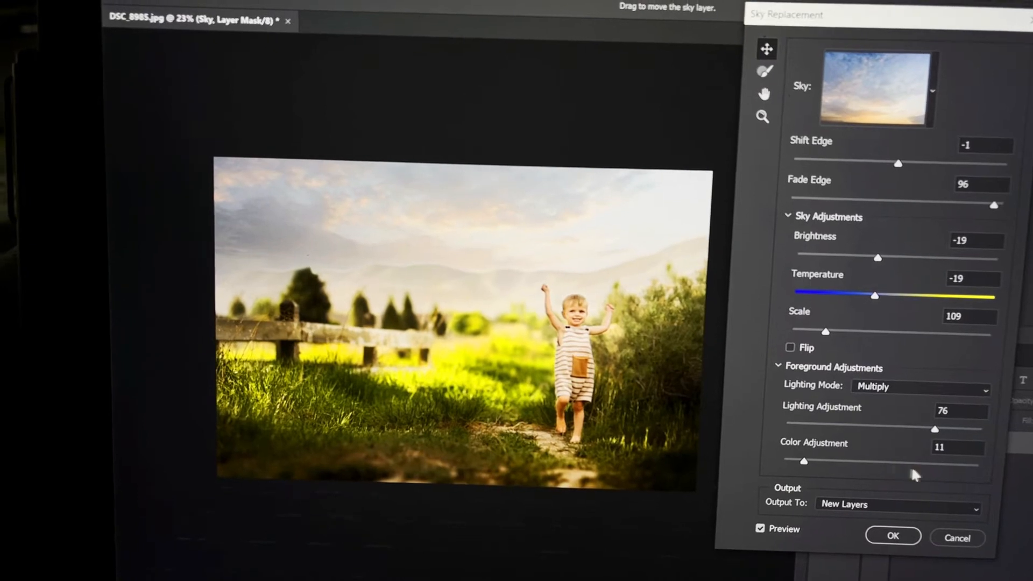
{"action": "left_click", "coordinate": [928, 468]}
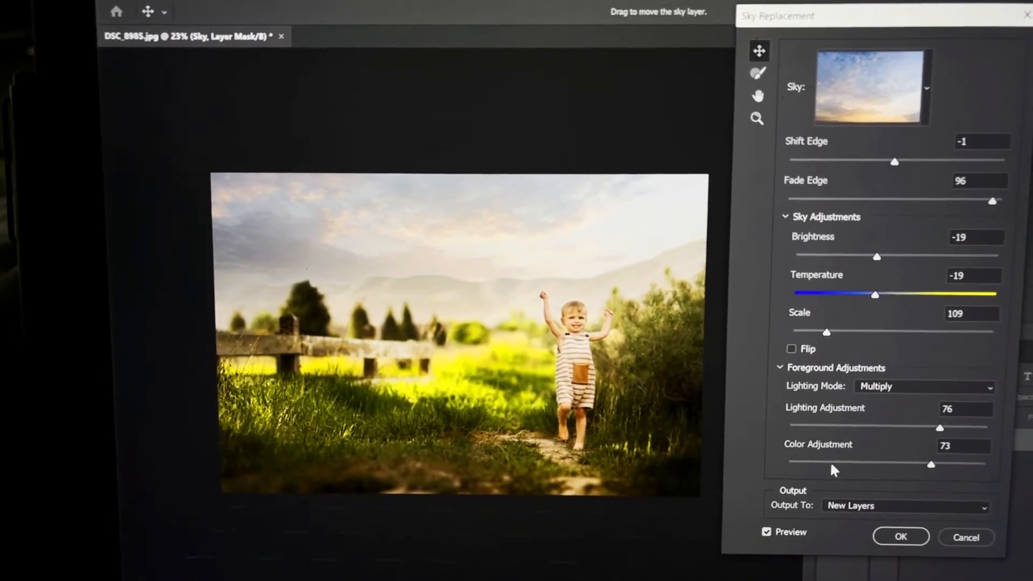
{"action": "left_click", "coordinate": [833, 464]}
{"action": "left_click", "coordinate": [879, 463]}
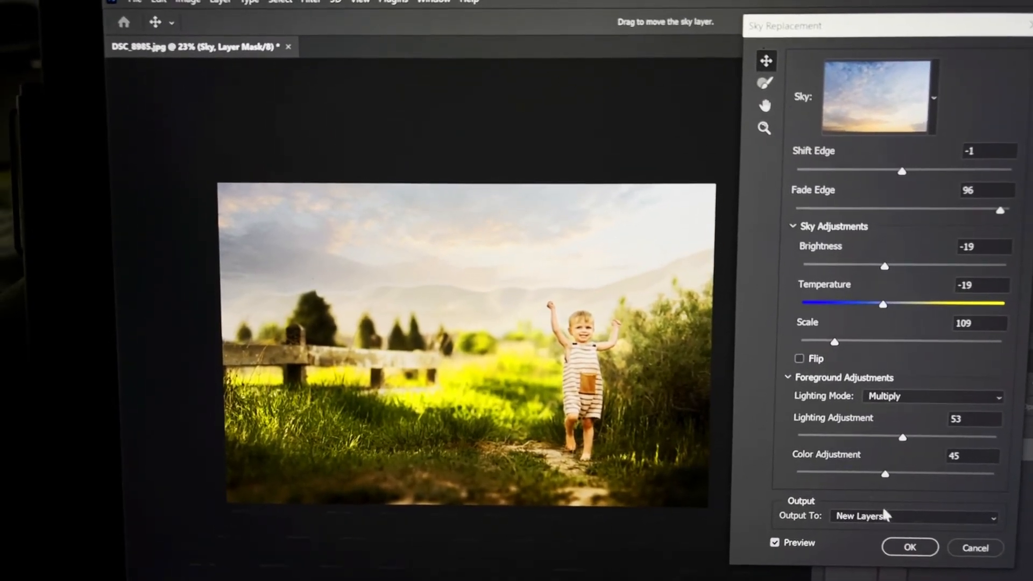
{"action": "left_click", "coordinate": [911, 545]}
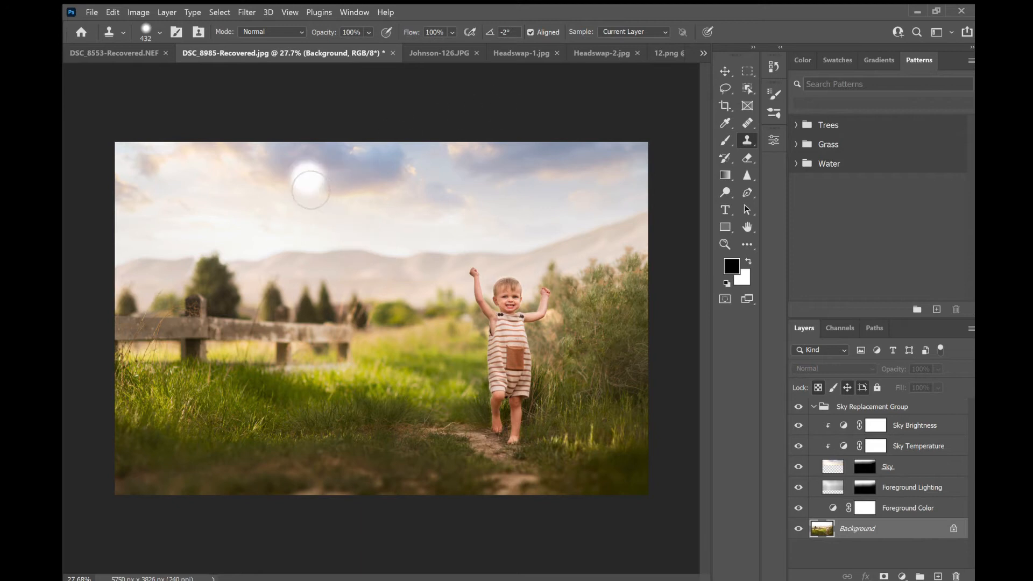
- Zoom in to inspect the new sky above the hills, then return to the full image
{"action": "scroll", "coordinate": [254, 223], "scroll_direction": "up", "scroll_amount": 3}
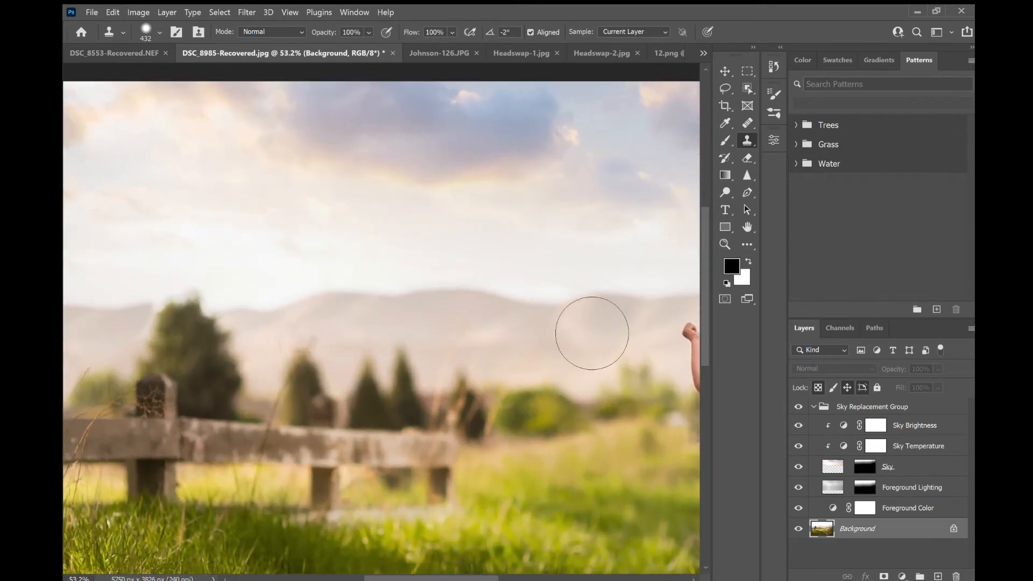
{"action": "left_click", "coordinate": [719, 72]}
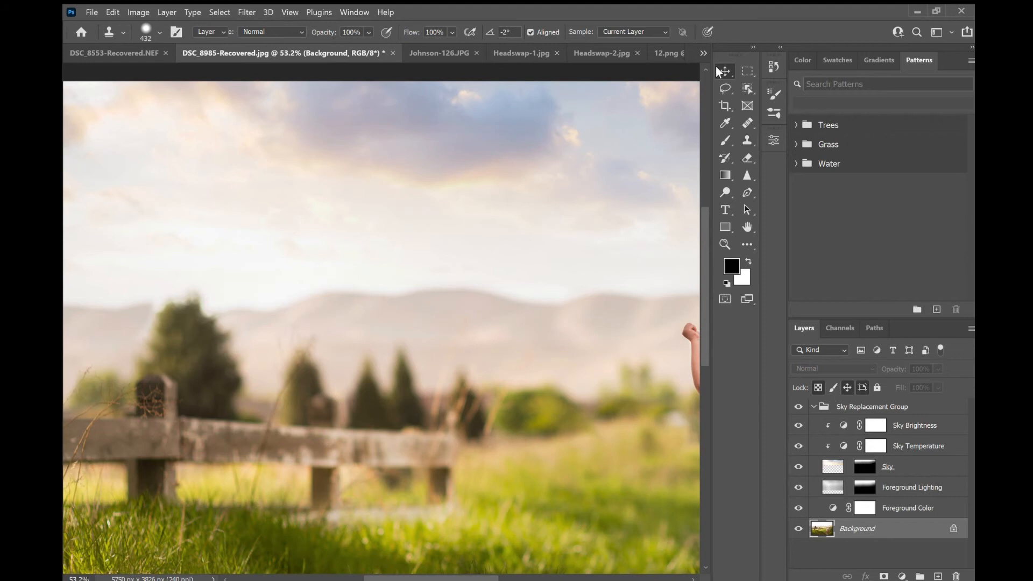
{"action": "scroll", "coordinate": [381, 318], "scroll_direction": "up", "scroll_amount": 2}
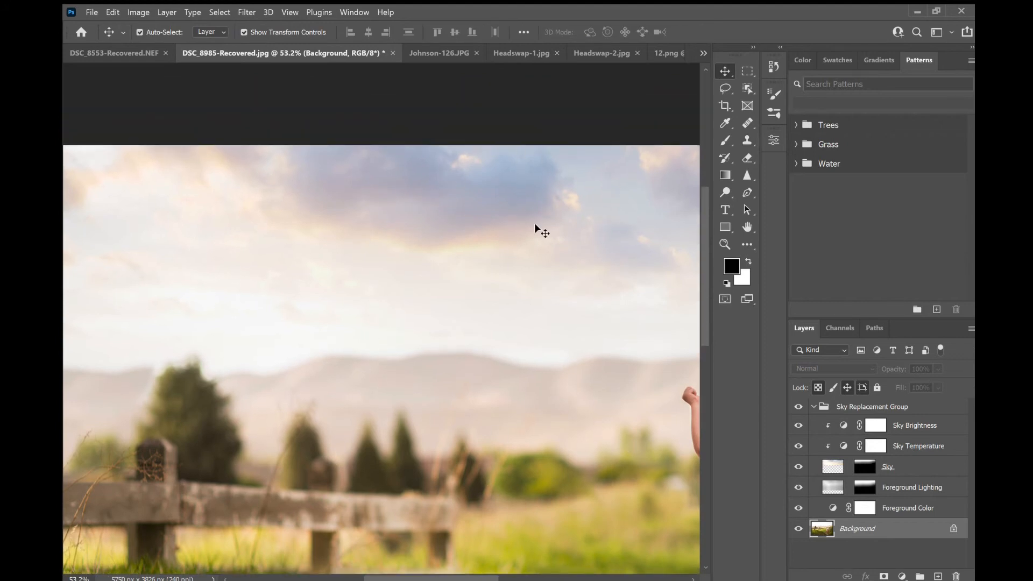
{"action": "scroll", "coordinate": [531, 259], "scroll_direction": "down", "scroll_amount": 4}
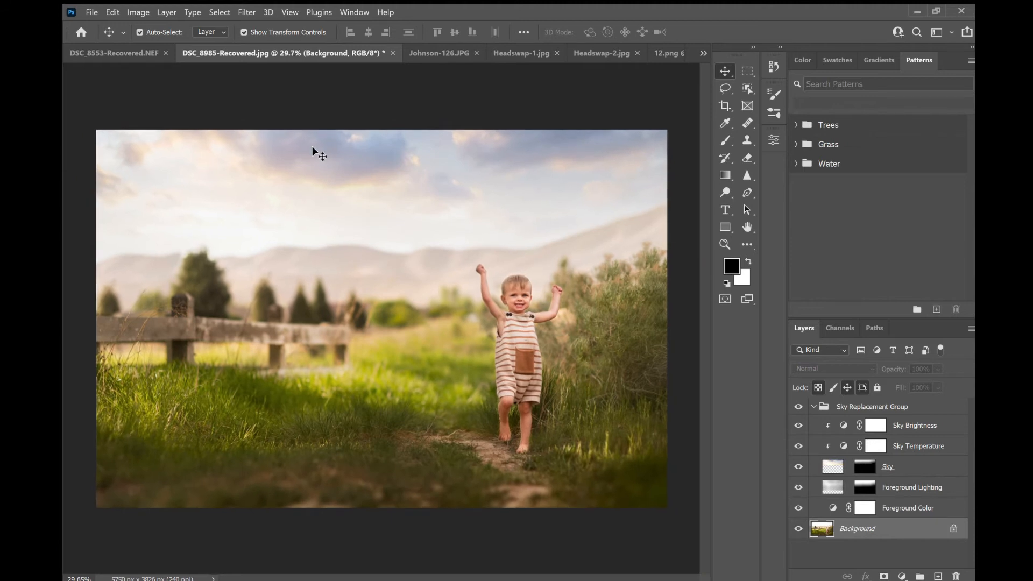
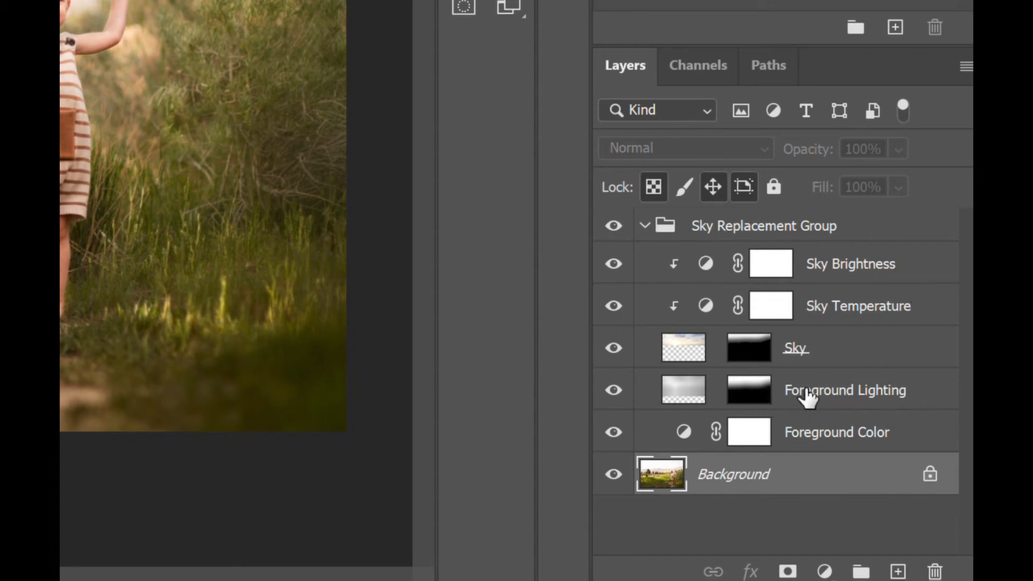
- Select the Sky layer and lower its opacity to 79%
{"action": "left_click", "coordinate": [864, 352]}
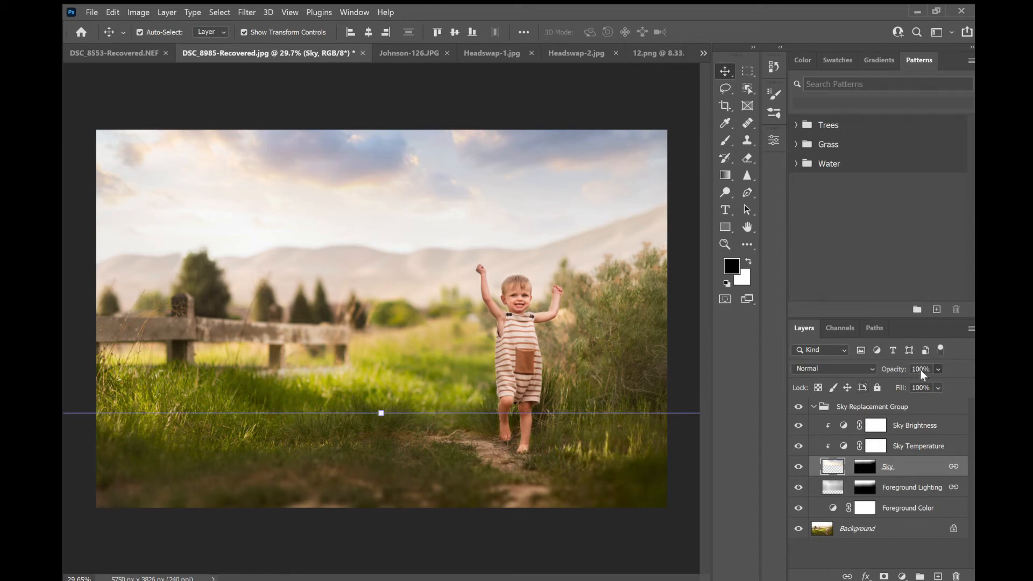
{"action": "key", "text": "5"}
{"action": "key", "text": "1"}
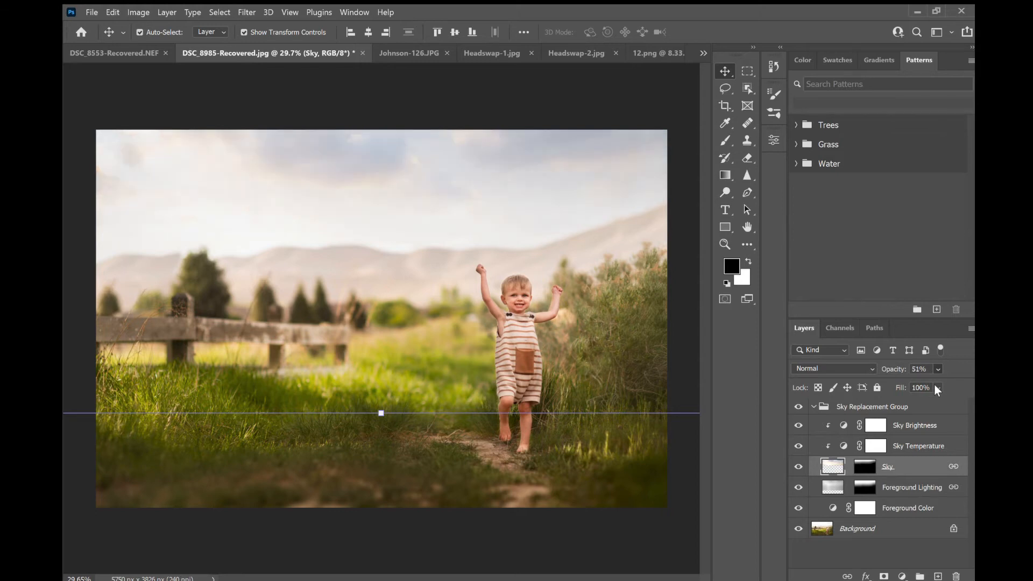
{"action": "key", "text": "0"}
{"action": "key", "text": "0"}
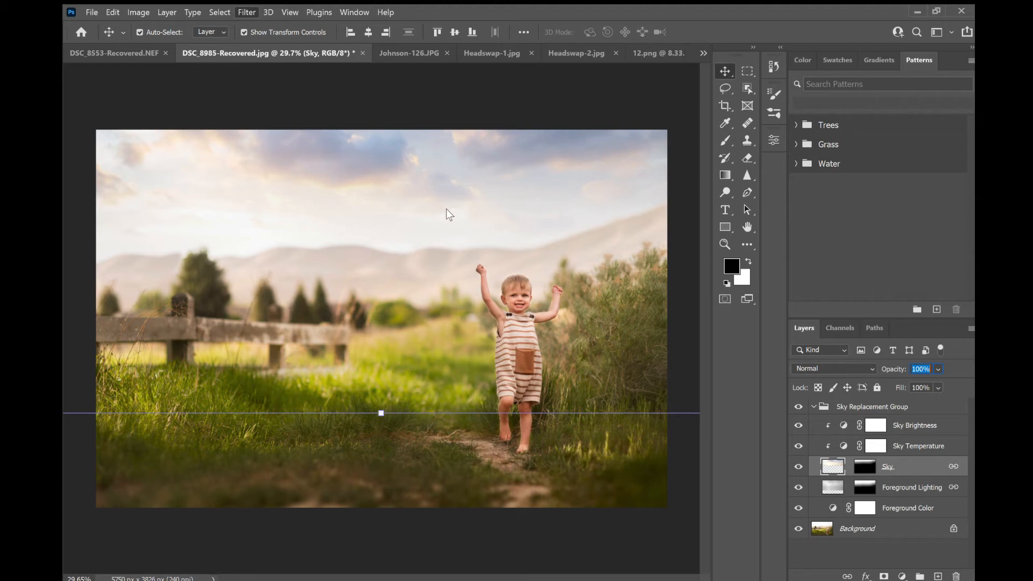
{"action": "key", "text": "h"}
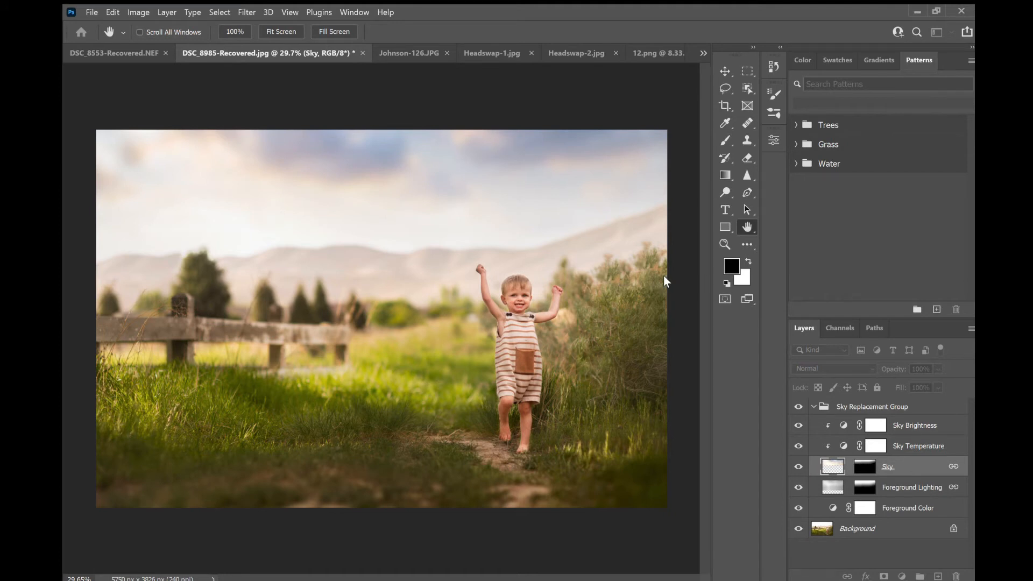
{"action": "left_click", "coordinate": [580, 274]}
{"action": "key", "text": "v"}
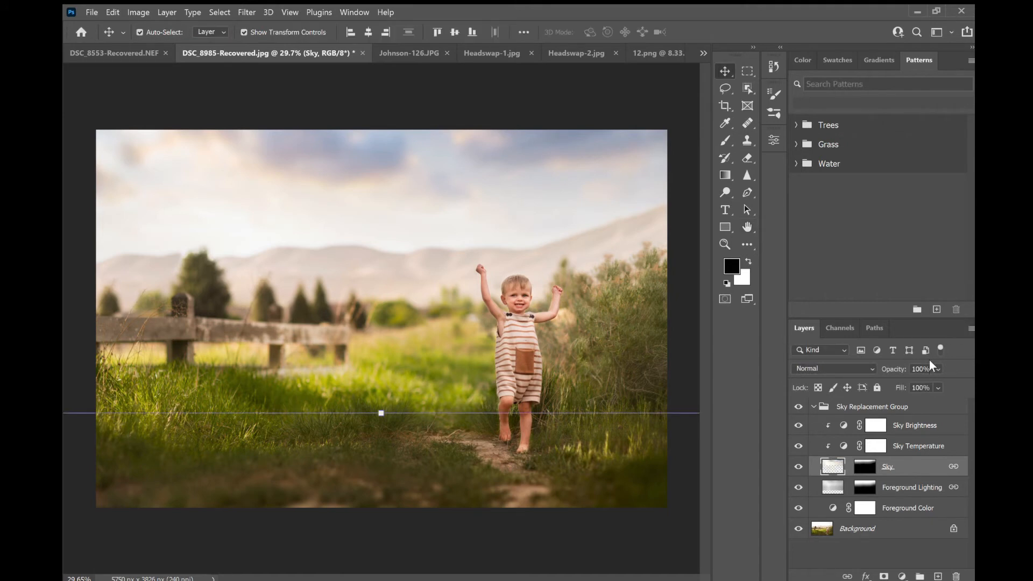
{"action": "left_click", "coordinate": [936, 369]}
{"action": "left_click_drag", "start_coordinate": [963, 382], "coordinate": [945, 384]}
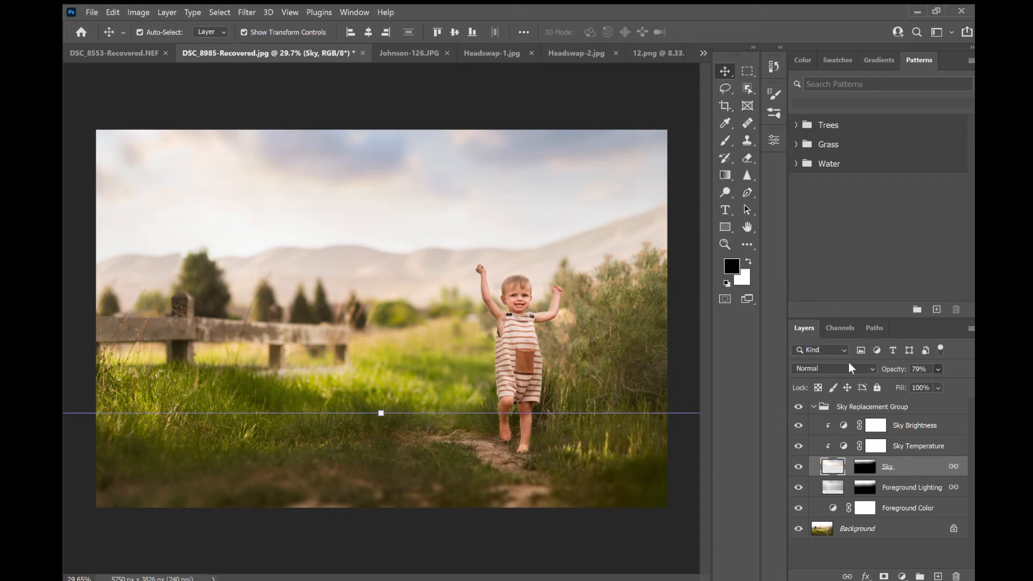
{"action": "left_click", "coordinate": [601, 536]}
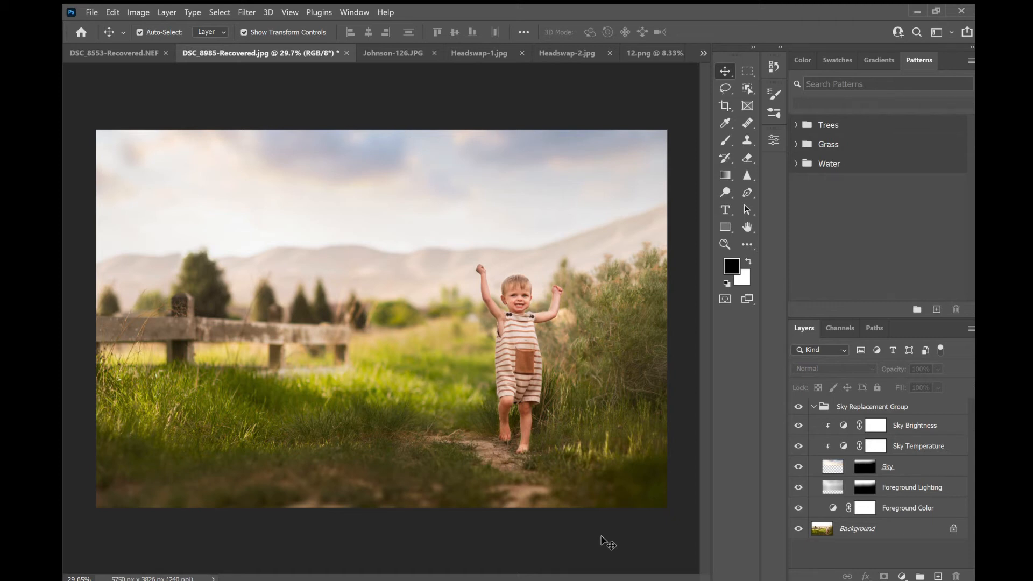
- Switch to the Johnson-126 photo and clone-stamp over the background to the right of the woman
{"action": "left_click", "coordinate": [393, 53]}
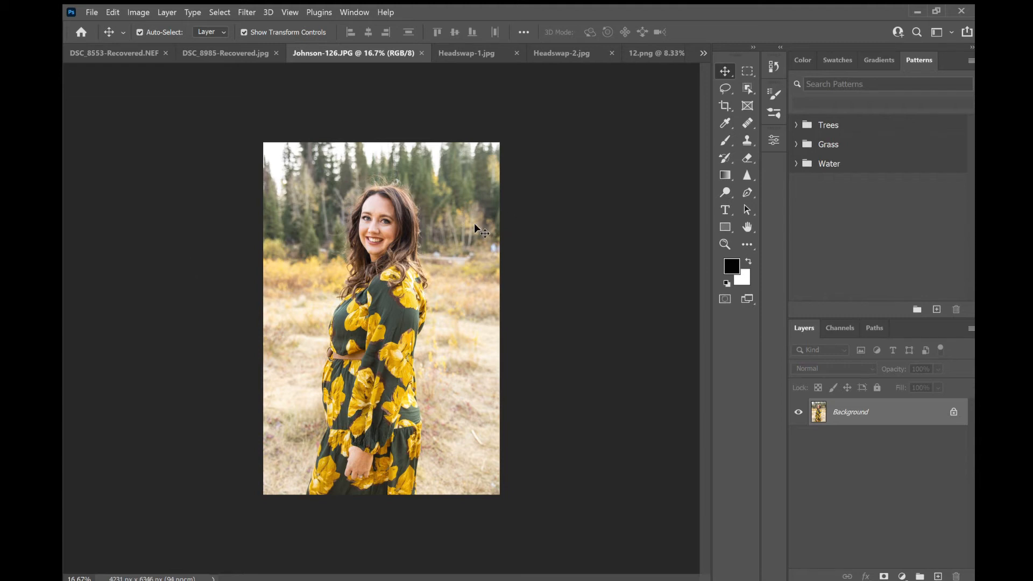
{"action": "key", "text": "ctrl+plus"}
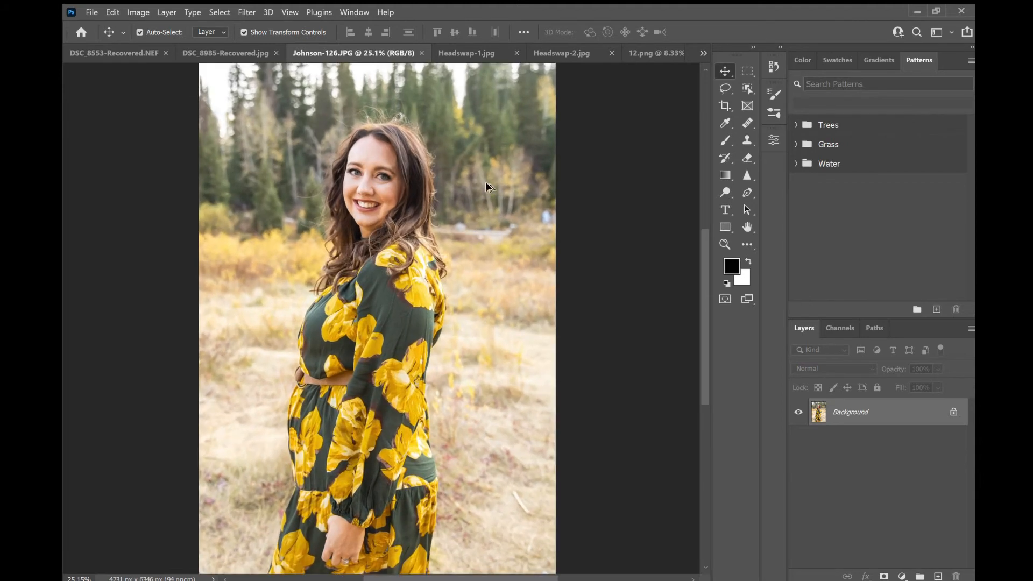
{"action": "scroll", "coordinate": [539, 144], "scroll_direction": "up", "scroll_amount": 4}
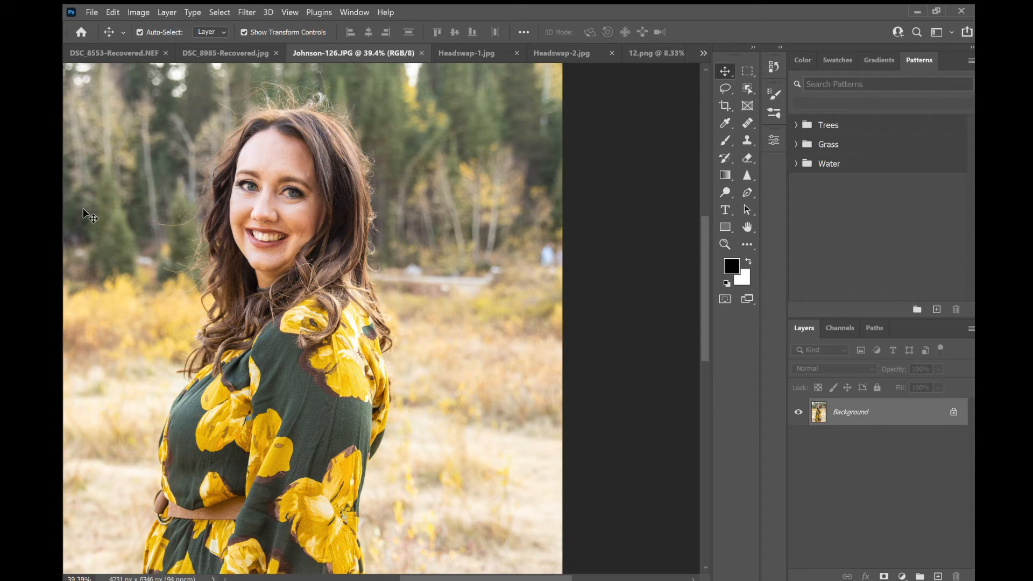
{"action": "left_click", "coordinate": [746, 140]}
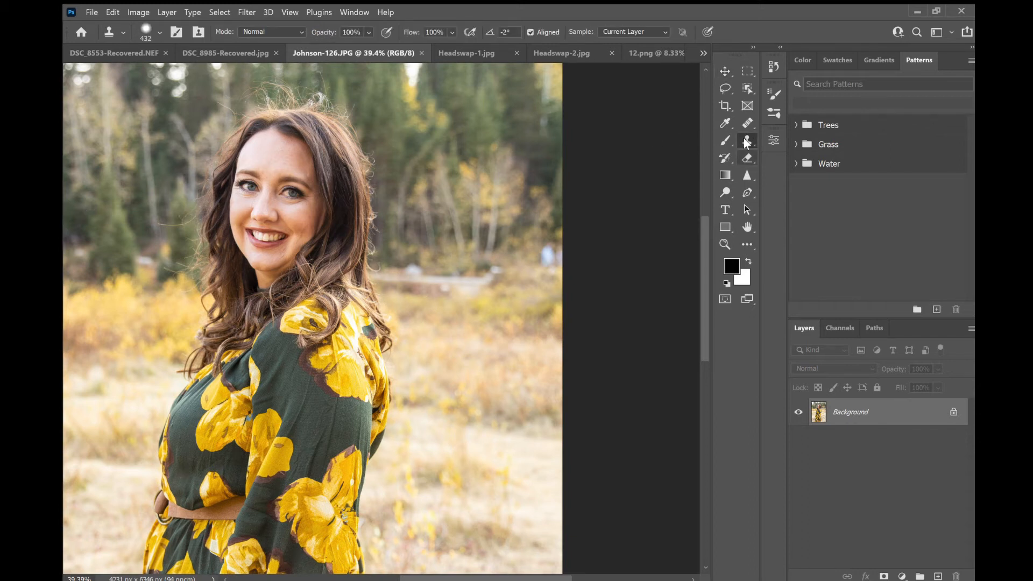
{"action": "left_click", "coordinate": [519, 259], "text": "alt"}
{"action": "left_click", "coordinate": [550, 257]}
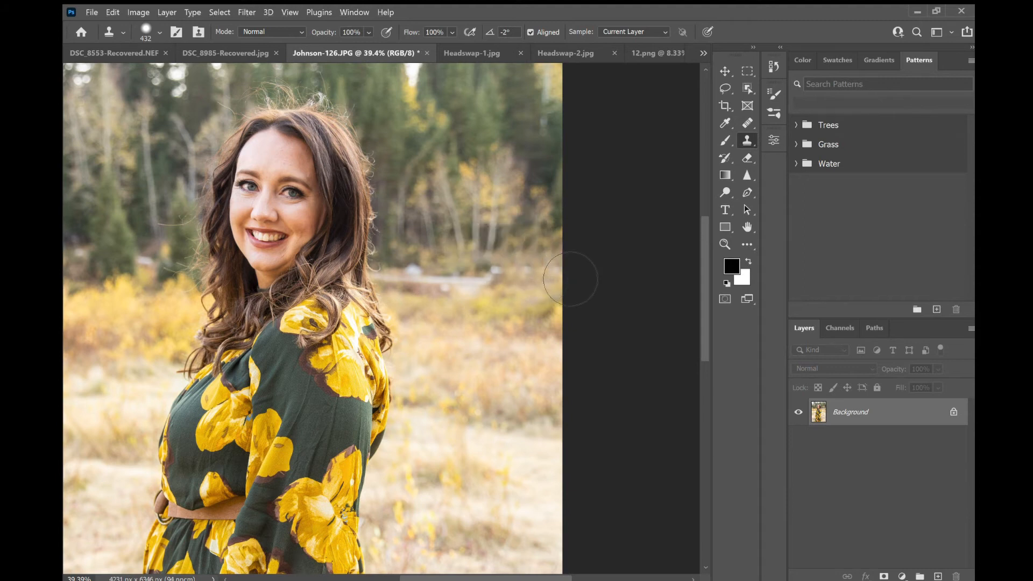
{"action": "left_click", "coordinate": [450, 277], "text": "alt"}
{"action": "left_click", "coordinate": [410, 273]}
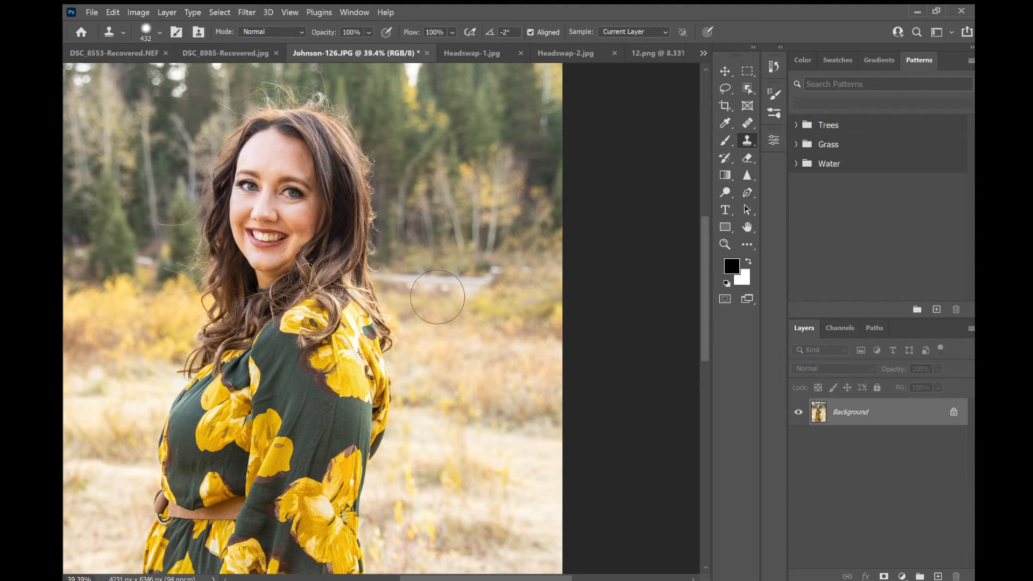
- Clone over more of the background beside the woman's shoulder
{"action": "scroll", "coordinate": [525, 439], "scroll_direction": "down", "scroll_amount": 1}
{"action": "scroll", "coordinate": [524, 438], "scroll_direction": "down", "scroll_amount": 1}
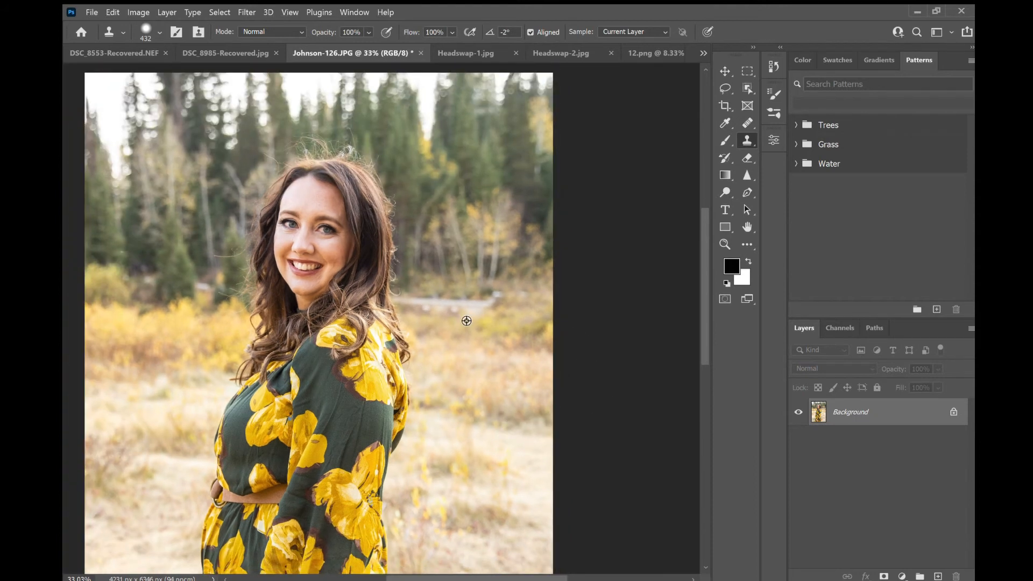
{"action": "left_click", "coordinate": [429, 318], "text": "alt"}
{"action": "left_click", "coordinate": [430, 320]}
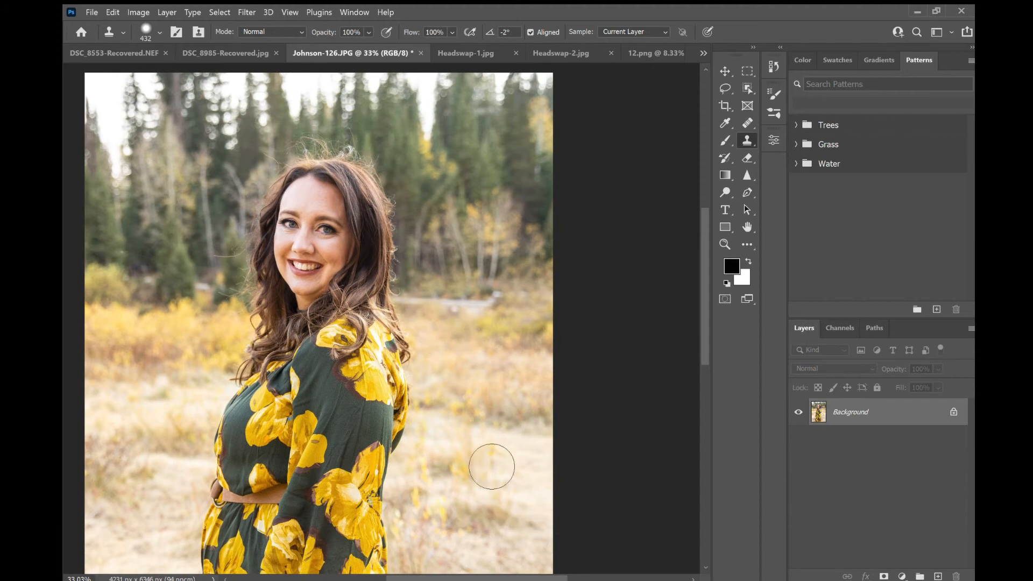
{"action": "scroll", "coordinate": [491, 466], "scroll_direction": "down", "scroll_amount": 3}
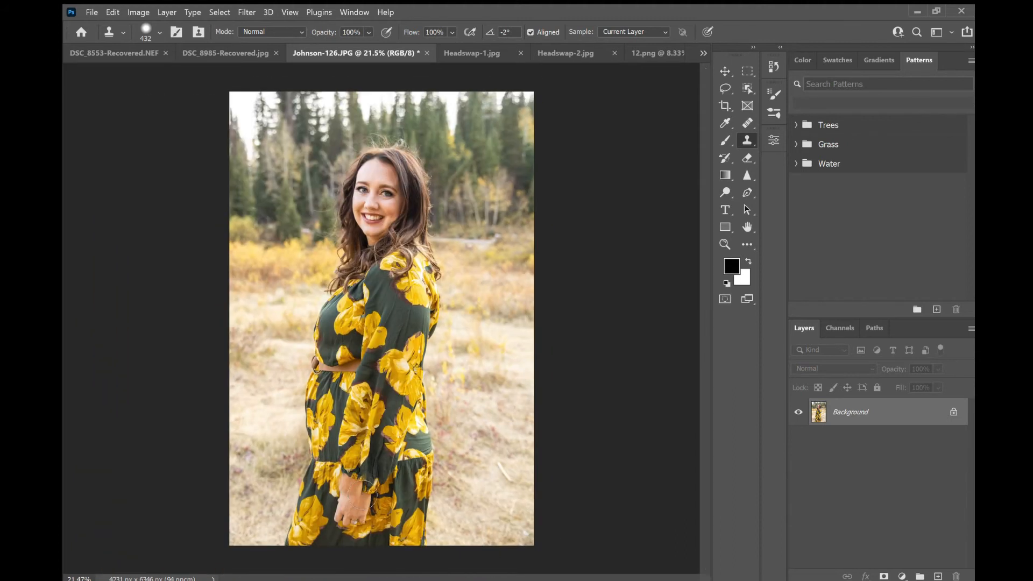
- Brighten the woman's teeth with the Dodge tool set to Midtones at 18% exposure
{"action": "left_click", "coordinate": [725, 66]}
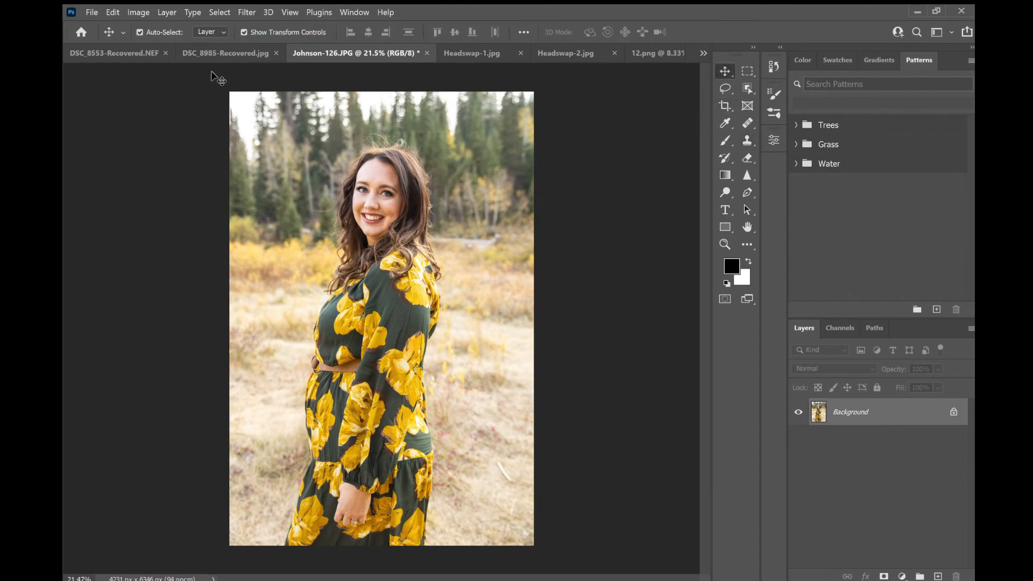
{"action": "scroll", "coordinate": [344, 178], "scroll_direction": "up", "scroll_amount": 5}
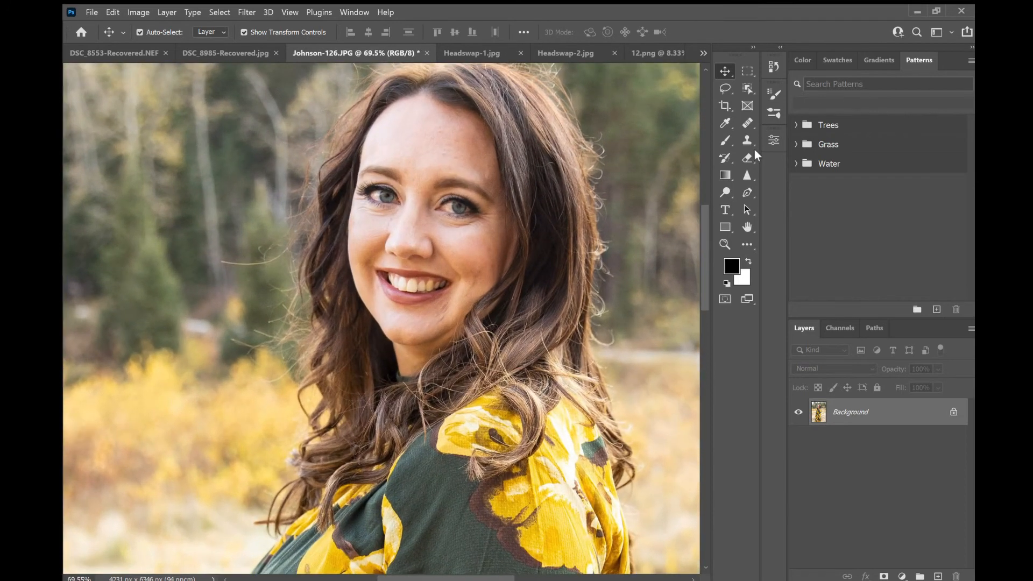
{"action": "left_click", "coordinate": [718, 197]}
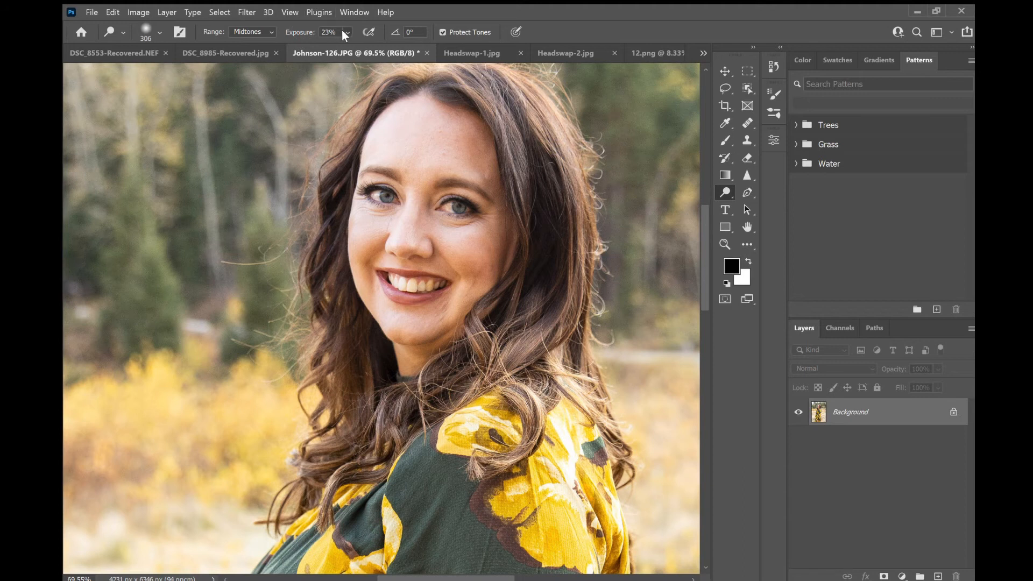
{"action": "key", "text": "bracketleft"}
{"action": "key", "text": "bracketright"}
{"action": "scroll", "coordinate": [433, 302], "scroll_direction": "up", "scroll_amount": 8}
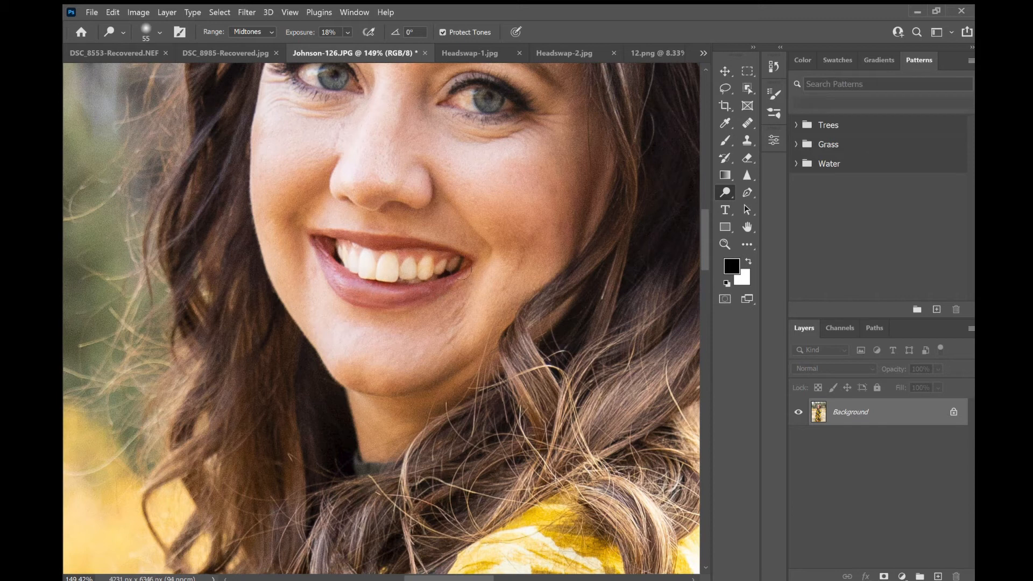
{"action": "left_click_drag", "start_coordinate": [436, 268], "coordinate": [449, 266]}
{"action": "key", "text": "ctrl+z"}
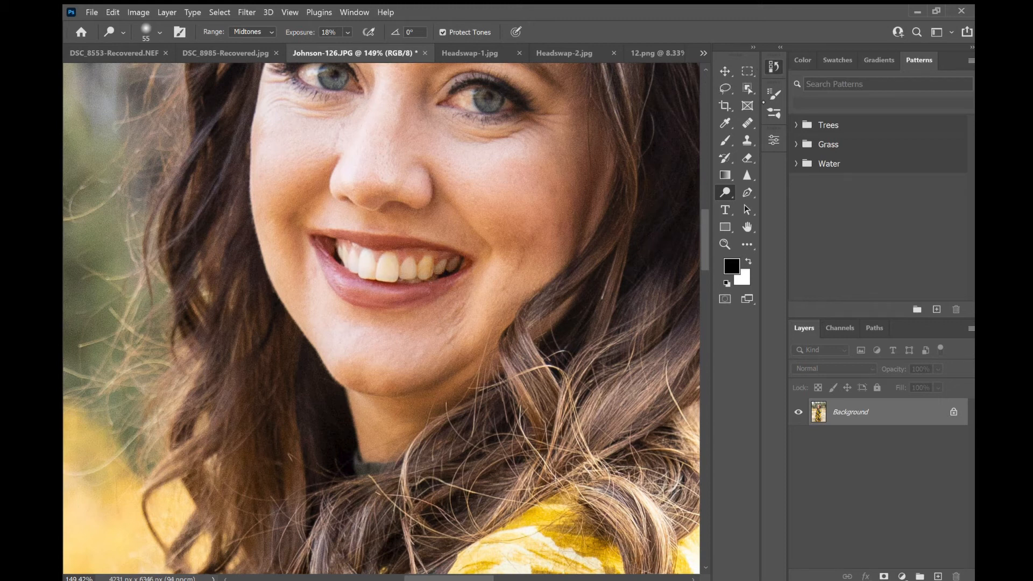
{"action": "key", "text": "ctrl+shift+z"}
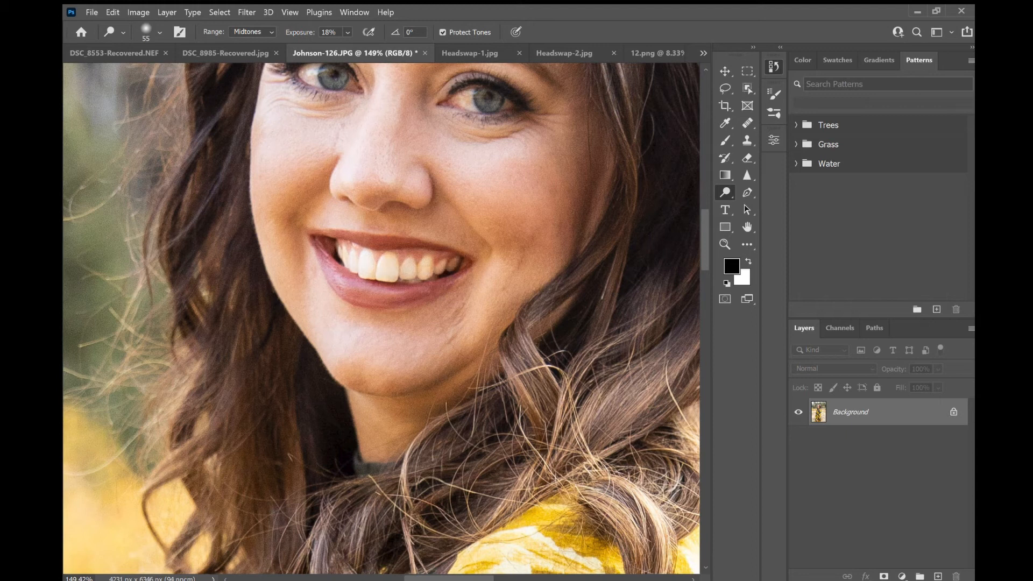
{"action": "mouse_move", "coordinate": [347, 272]}
{"action": "left_mouse_down"}
{"action": "mouse_move", "coordinate": [369, 281]}
{"action": "mouse_move", "coordinate": [380, 259]}
{"action": "mouse_move", "coordinate": [405, 266]}
{"action": "mouse_move", "coordinate": [362, 296]}
{"action": "mouse_move", "coordinate": [437, 273]}
{"action": "left_mouse_up"}
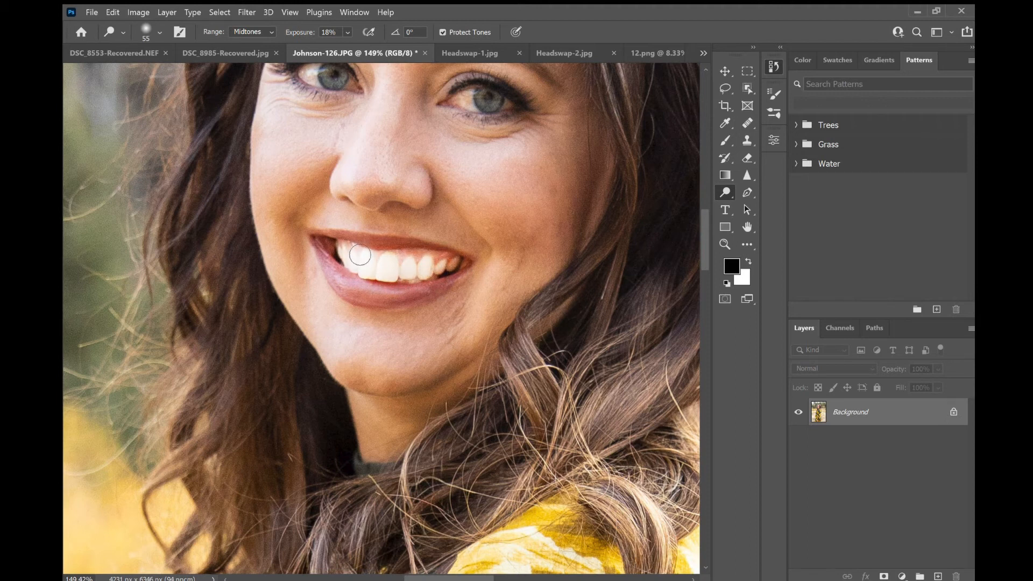
{"action": "mouse_move", "coordinate": [441, 278]}
{"action": "left_mouse_down"}
{"action": "mouse_move", "coordinate": [376, 280]}
{"action": "mouse_move", "coordinate": [474, 274]}
{"action": "mouse_move", "coordinate": [356, 278]}
{"action": "left_mouse_up"}
- Remove a blemish on the woman's chin with an enlarged Spot Healing Brush
{"action": "key", "text": "ctrl+0"}
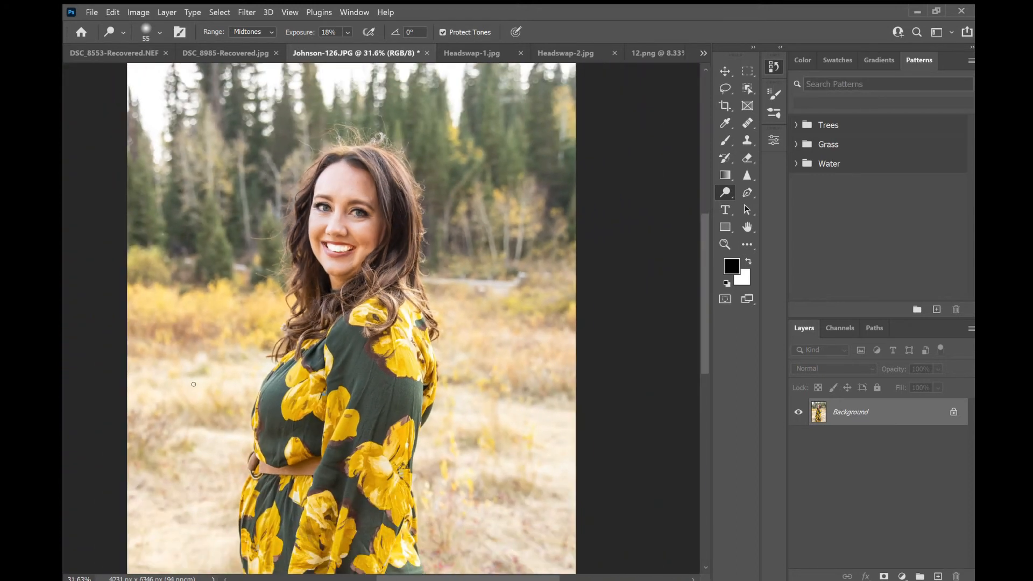
{"action": "scroll", "coordinate": [343, 216], "scroll_direction": "up", "scroll_amount": 5}
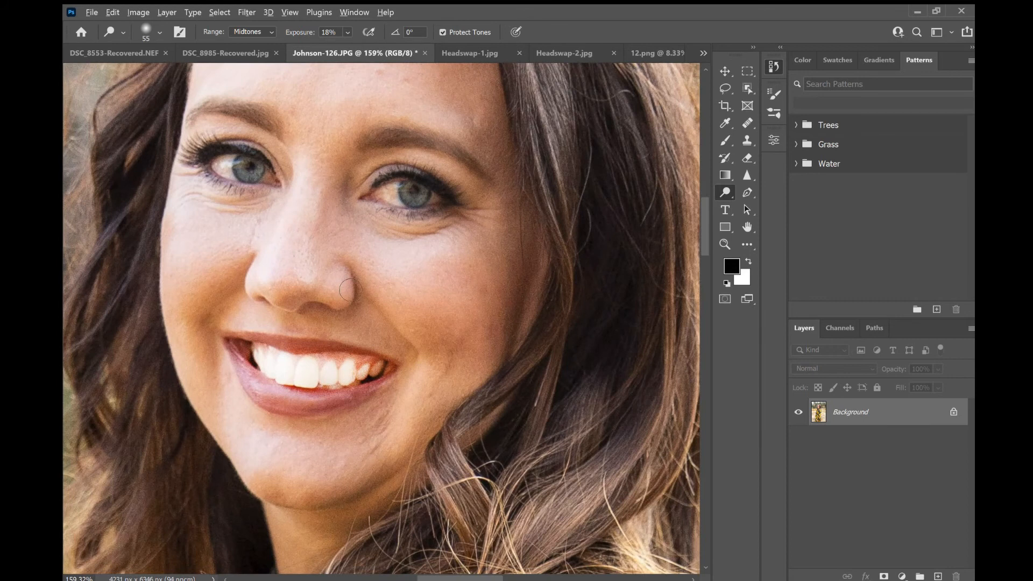
{"action": "scroll", "coordinate": [346, 286], "scroll_direction": "down", "scroll_amount": 1}
{"action": "scroll", "coordinate": [248, 440], "scroll_direction": "up", "scroll_amount": 1}
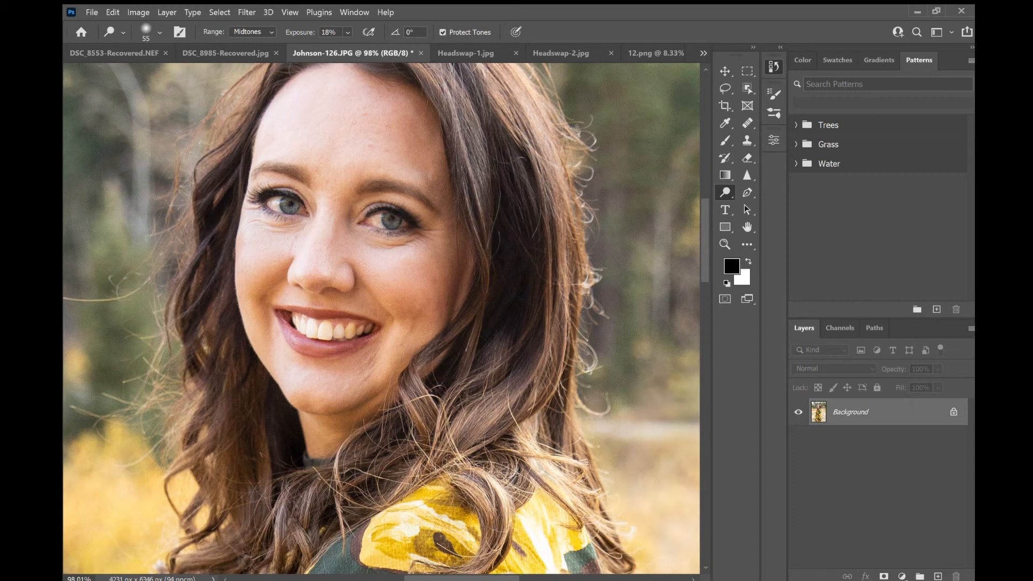
{"action": "scroll", "coordinate": [321, 401], "scroll_direction": "up", "scroll_amount": 5}
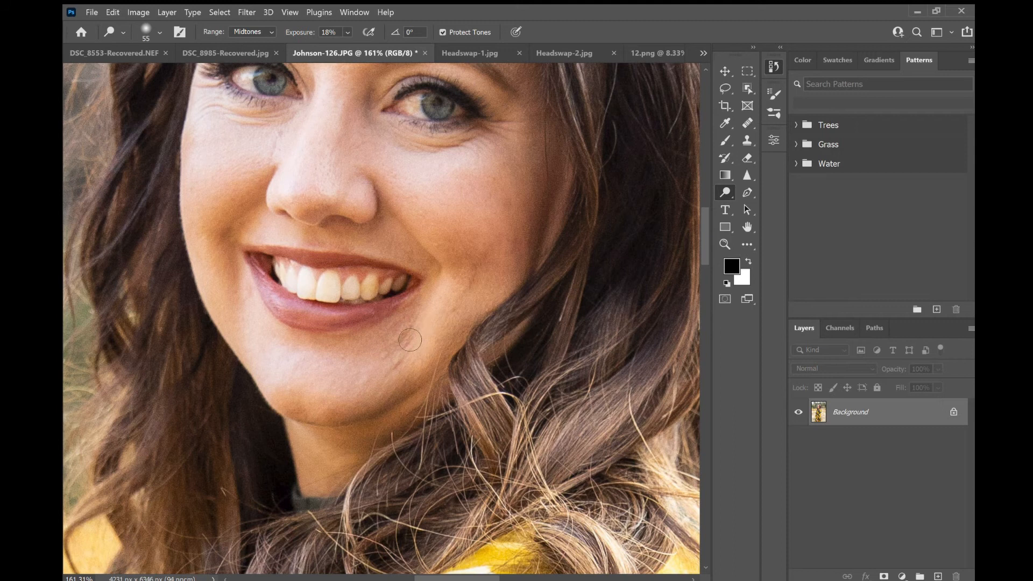
{"action": "scroll", "coordinate": [401, 370], "scroll_direction": "up", "scroll_amount": 2}
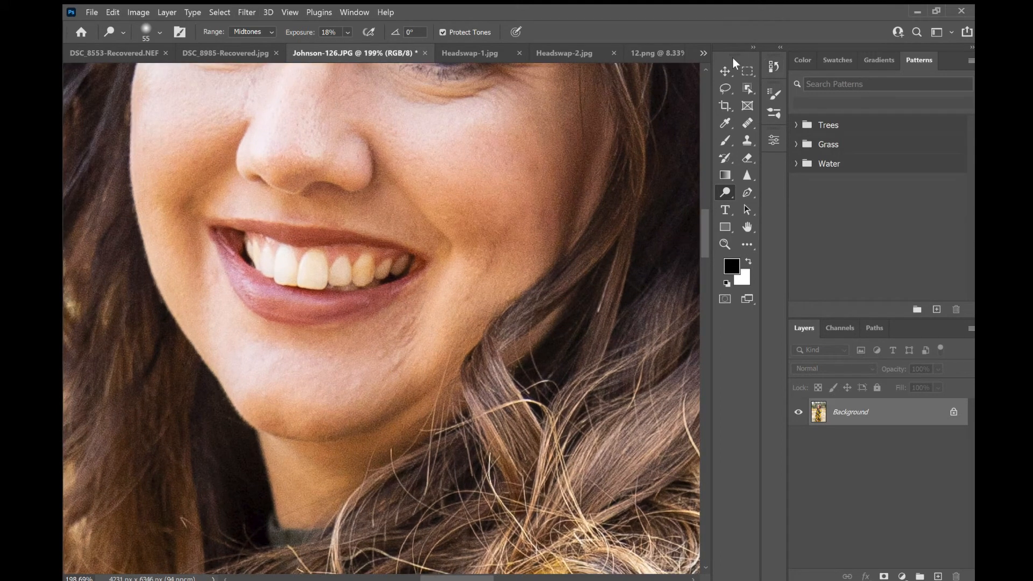
{"action": "left_click", "coordinate": [746, 122]}
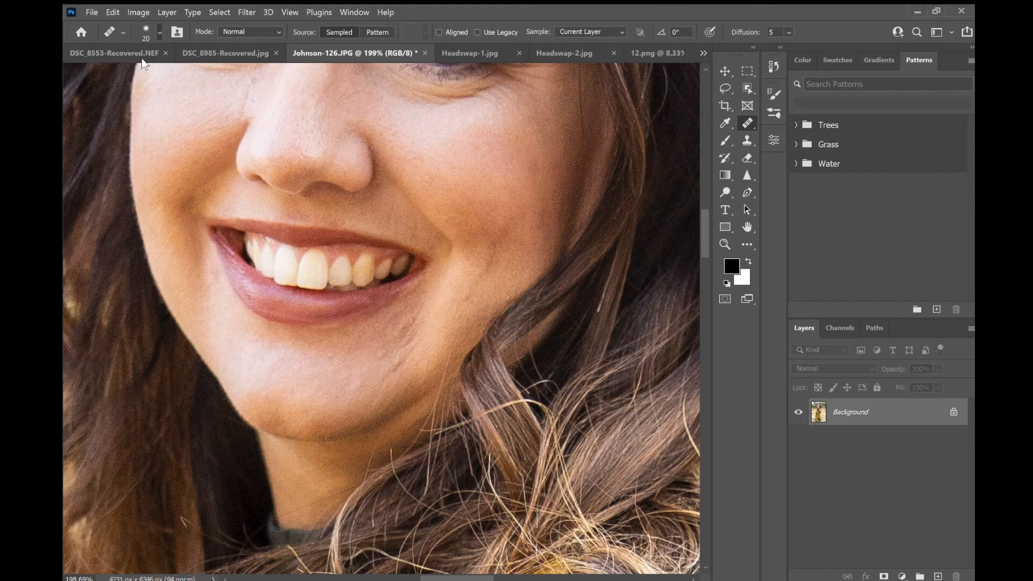
{"action": "key", "text": "bracketright"}
{"action": "key", "text": "bracketright"}
{"action": "key", "text": "bracketright"}
{"action": "key", "text": "bracketright"}
{"action": "key", "text": "bracketright"}
{"action": "key", "text": "bracketright"}
{"action": "key", "text": "bracketright"}
{"action": "key", "text": "bracketright"}
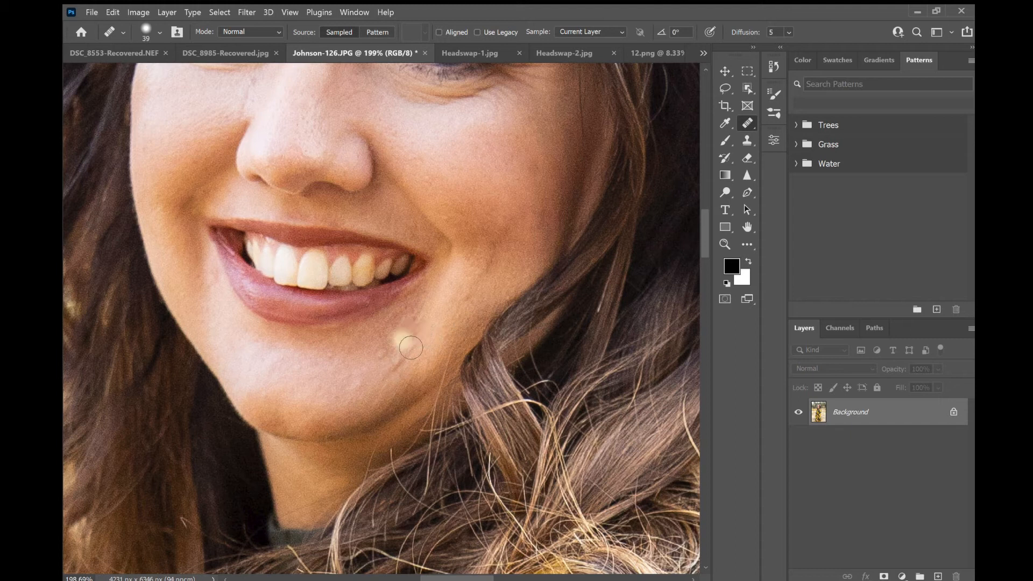
{"action": "left_click", "coordinate": [408, 343]}
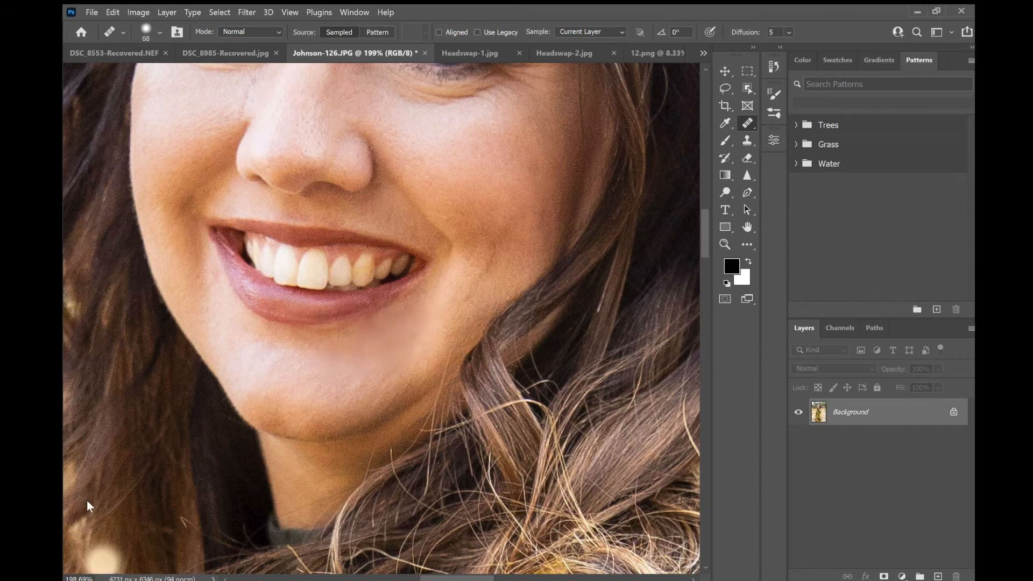
- Heal a second spot lower on the woman's chin
{"action": "scroll", "coordinate": [353, 428], "scroll_direction": "down", "scroll_amount": 5}
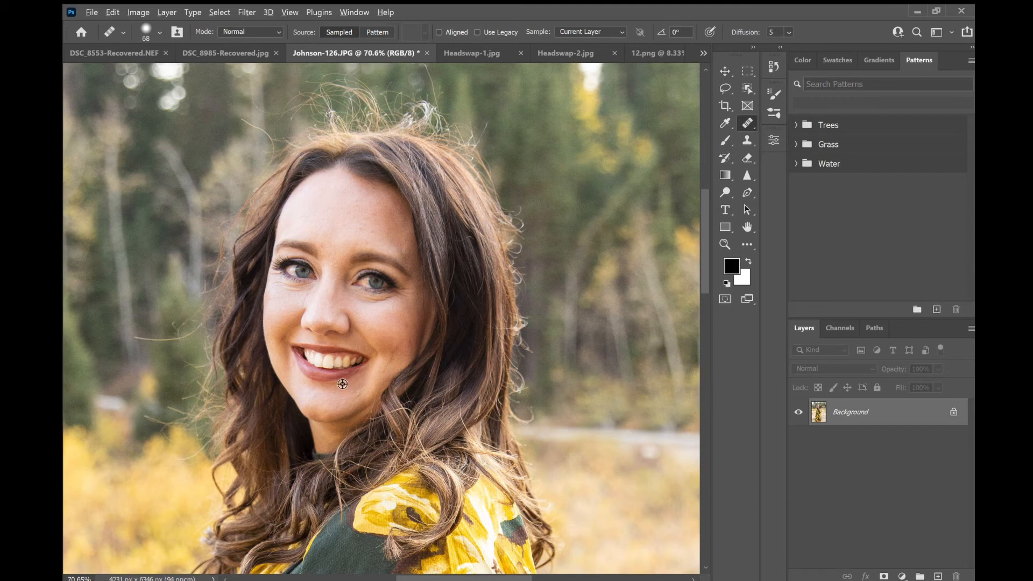
{"action": "scroll", "coordinate": [343, 384], "scroll_direction": "up", "scroll_amount": 5}
{"action": "left_click", "coordinate": [385, 394]}
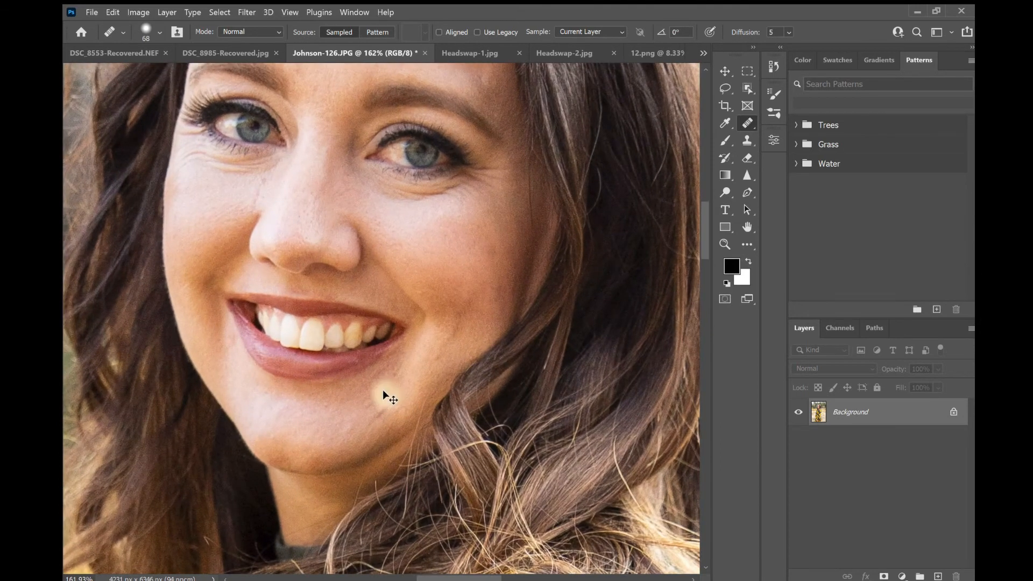
- Smooth the skin along the woman's chin and jaw with the Clone Stamp at 15% opacity, undoing the final stroke
{"action": "left_click", "coordinate": [747, 140]}
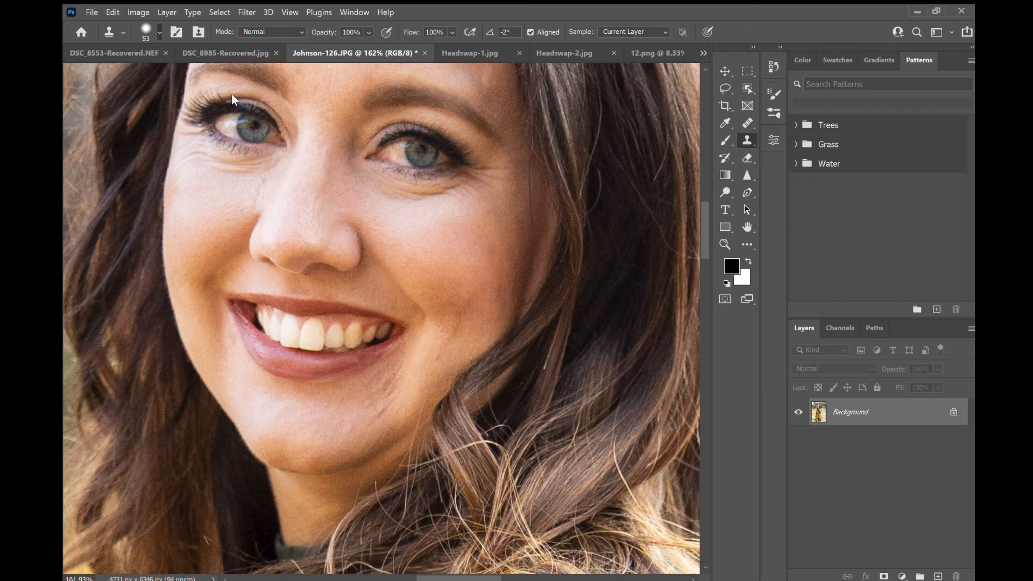
{"action": "left_click_drag", "start_coordinate": [276, 105], "coordinate": [197, 78]}
{"action": "left_click", "coordinate": [340, 416], "text": "alt"}
{"action": "left_click_drag", "start_coordinate": [351, 425], "coordinate": [364, 417]}
{"action": "mouse_move", "coordinate": [315, 449]}
{"action": "left_mouse_down"}
{"action": "mouse_move", "coordinate": [332, 440]}
{"action": "mouse_move", "coordinate": [335, 455]}
{"action": "left_mouse_up"}
{"action": "left_click", "coordinate": [355, 411], "text": "alt"}
{"action": "mouse_move", "coordinate": [387, 419]}
{"action": "left_mouse_down"}
{"action": "mouse_move", "coordinate": [377, 407]}
{"action": "mouse_move", "coordinate": [400, 396]}
{"action": "mouse_move", "coordinate": [384, 413]}
{"action": "mouse_move", "coordinate": [387, 392]}
{"action": "mouse_move", "coordinate": [395, 401]}
{"action": "mouse_move", "coordinate": [380, 387]}
{"action": "mouse_move", "coordinate": [411, 388]}
{"action": "mouse_move", "coordinate": [397, 384]}
{"action": "left_mouse_up"}
{"action": "left_click", "coordinate": [352, 419], "text": "alt"}
{"action": "left_click", "coordinate": [334, 419], "text": "alt"}
{"action": "left_click", "coordinate": [332, 417], "text": "alt"}
{"action": "left_click", "coordinate": [327, 434], "text": "alt"}
{"action": "mouse_move", "coordinate": [391, 431]}
{"action": "left_mouse_down"}
{"action": "mouse_move", "coordinate": [344, 425]}
{"action": "mouse_move", "coordinate": [402, 419]}
{"action": "mouse_move", "coordinate": [391, 424]}
{"action": "mouse_move", "coordinate": [417, 409]}
{"action": "mouse_move", "coordinate": [387, 416]}
{"action": "left_mouse_up"}
{"action": "left_click", "coordinate": [325, 422], "text": "alt"}
{"action": "left_click", "coordinate": [303, 195], "text": "alt"}
{"action": "left_click", "coordinate": [399, 399]}
{"action": "left_click", "coordinate": [397, 404]}
{"action": "key", "text": "ctrl+z"}
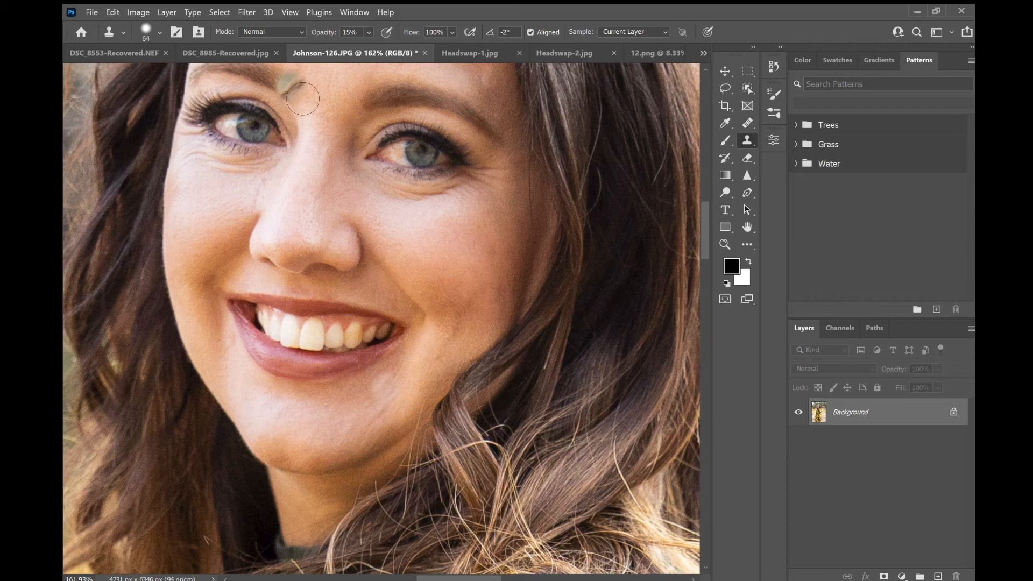
- Clone over more of the skin along the woman's lower chin and jaw with short Clone Stamp strokes
{"action": "left_click", "coordinate": [343, 400], "text": "alt"}
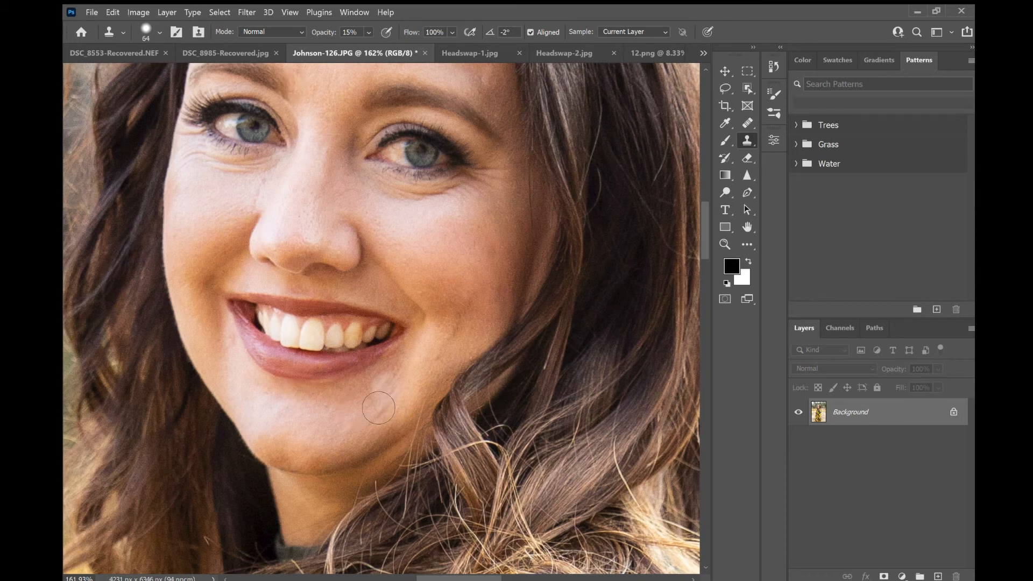
{"action": "left_click", "coordinate": [399, 392]}
{"action": "mouse_move", "coordinate": [405, 386]}
{"action": "left_mouse_down"}
{"action": "mouse_move", "coordinate": [377, 420]}
{"action": "mouse_move", "coordinate": [412, 412]}
{"action": "mouse_move", "coordinate": [392, 422]}
{"action": "mouse_move", "coordinate": [409, 383]}
{"action": "mouse_move", "coordinate": [373, 408]}
{"action": "mouse_move", "coordinate": [355, 437]}
{"action": "mouse_move", "coordinate": [347, 426]}
{"action": "mouse_move", "coordinate": [356, 436]}
{"action": "mouse_move", "coordinate": [386, 430]}
{"action": "left_mouse_up"}
{"action": "left_click_drag", "start_coordinate": [322, 406], "coordinate": [355, 427]}
{"action": "left_click", "coordinate": [359, 432]}
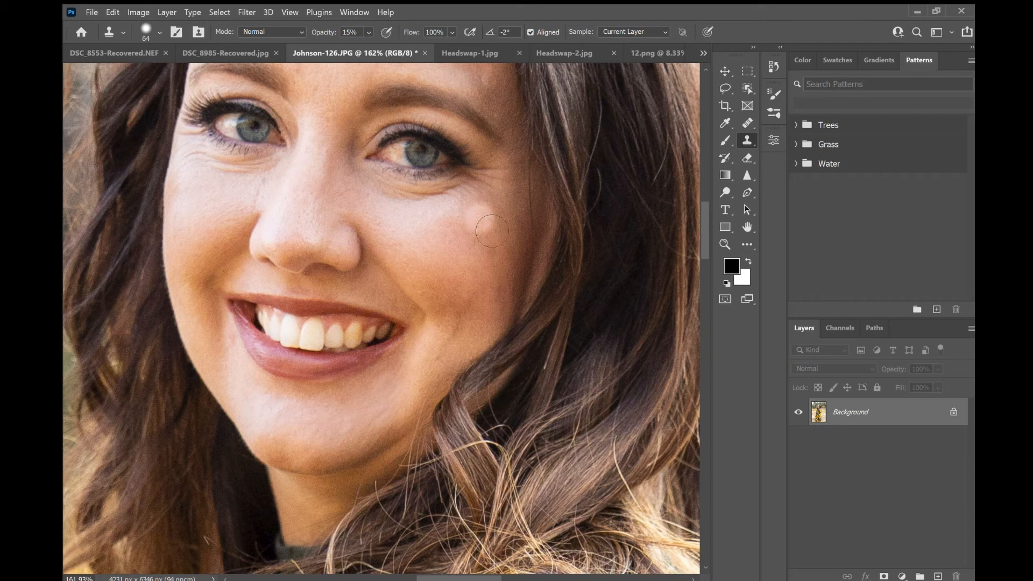
- Enlarge the Clone Stamp brush to 322 px and raise its opacity to 100% for the full-length portrait
{"action": "scroll", "coordinate": [495, 361], "scroll_direction": "down", "scroll_amount": 2}
{"action": "scroll", "coordinate": [495, 361], "scroll_direction": "down", "scroll_amount": 6}
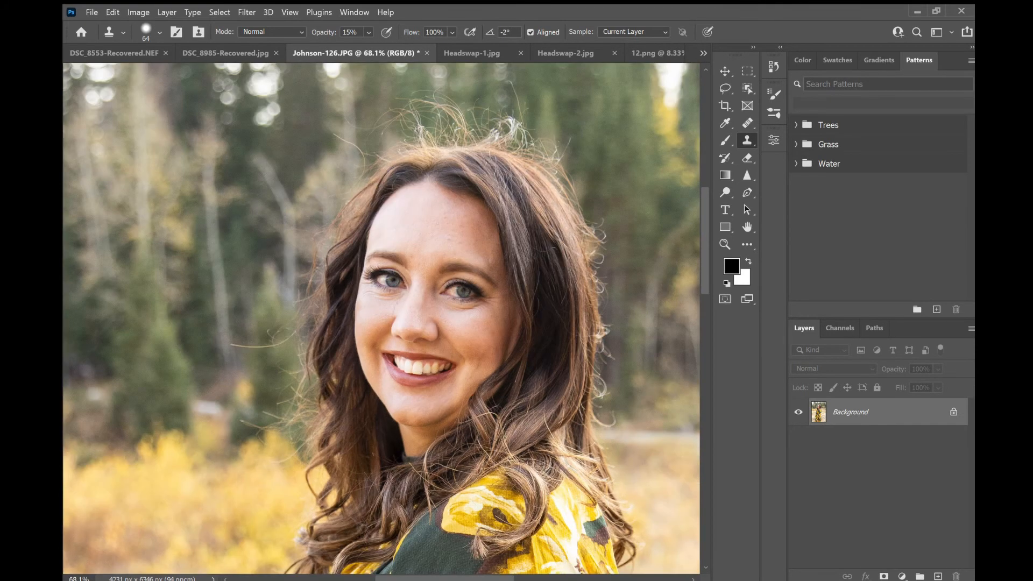
{"action": "left_click", "coordinate": [469, 507], "text": "alt"}
{"action": "scroll", "coordinate": [469, 508], "scroll_direction": "down", "scroll_amount": 4}
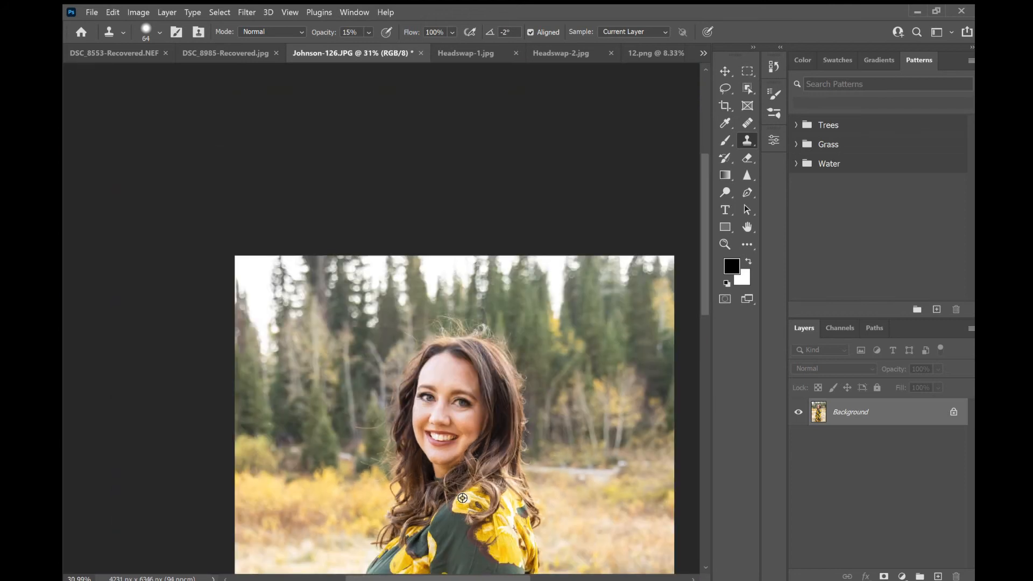
{"action": "scroll", "coordinate": [462, 498], "scroll_direction": "down", "scroll_amount": 2}
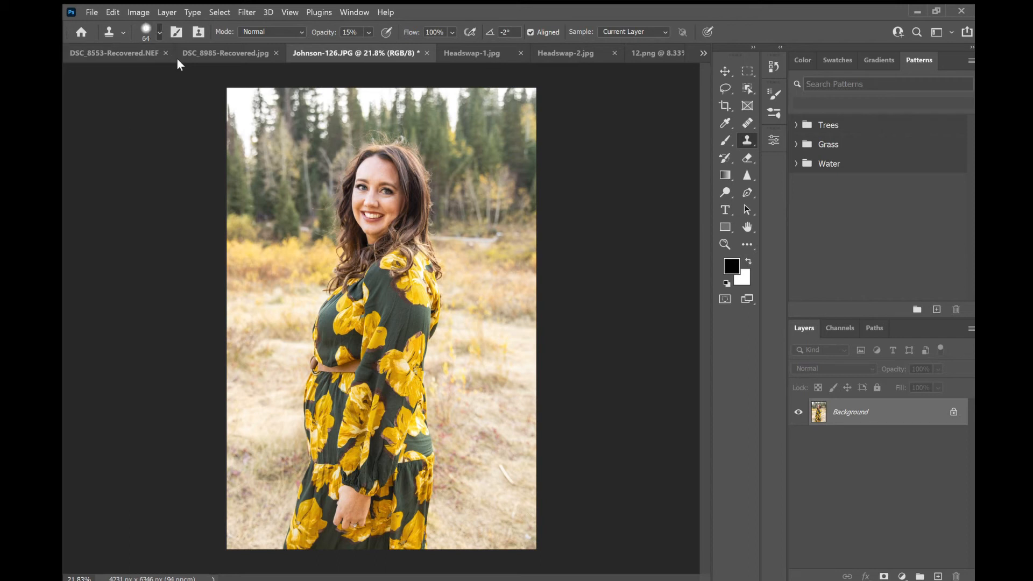
{"action": "key", "text": "bracketright"}
{"action": "key", "text": "bracketright"}
{"action": "key", "text": "bracketright"}
{"action": "key", "text": "bracketright"}
{"action": "key", "text": "bracketright"}
{"action": "key", "text": "bracketright"}
{"action": "key", "text": "bracketright"}
{"action": "key", "text": "bracketright"}
{"action": "key", "text": "bracketright"}
{"action": "key", "text": "bracketright"}
{"action": "key", "text": "0"}
- Clone background grass over the dress's left edge near the waist, undoing the first stroke
{"action": "scroll", "coordinate": [293, 431], "scroll_direction": "up", "scroll_amount": 3}
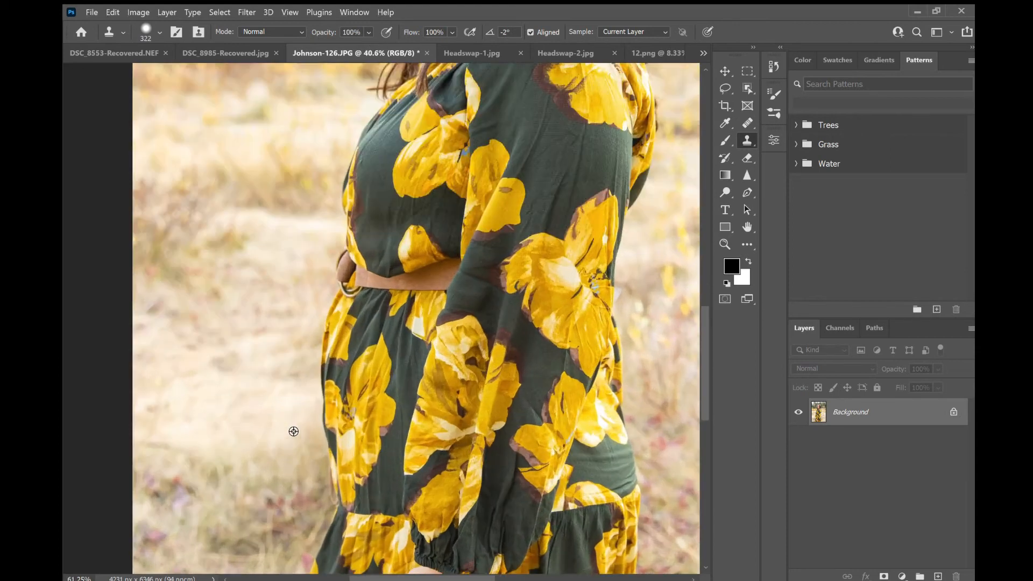
{"action": "scroll", "coordinate": [293, 431], "scroll_direction": "up", "scroll_amount": 2}
{"action": "mouse_move", "coordinate": [335, 368]}
{"action": "left_mouse_down"}
{"action": "mouse_move", "coordinate": [332, 330]}
{"action": "mouse_move", "coordinate": [357, 339]}
{"action": "mouse_move", "coordinate": [384, 511]}
{"action": "mouse_move", "coordinate": [362, 476]}
{"action": "mouse_move", "coordinate": [369, 324]}
{"action": "mouse_move", "coordinate": [354, 316]}
{"action": "mouse_move", "coordinate": [374, 295]}
{"action": "mouse_move", "coordinate": [395, 355]}
{"action": "mouse_move", "coordinate": [377, 532]}
{"action": "mouse_move", "coordinate": [398, 484]}
{"action": "mouse_move", "coordinate": [428, 454]}
{"action": "mouse_move", "coordinate": [420, 344]}
{"action": "mouse_move", "coordinate": [435, 380]}
{"action": "mouse_move", "coordinate": [418, 358]}
{"action": "mouse_move", "coordinate": [405, 469]}
{"action": "mouse_move", "coordinate": [379, 538]}
{"action": "mouse_move", "coordinate": [372, 516]}
{"action": "mouse_move", "coordinate": [391, 284]}
{"action": "left_mouse_up"}
{"action": "key", "text": "ctrl+z"}
{"action": "left_click", "coordinate": [351, 339]}
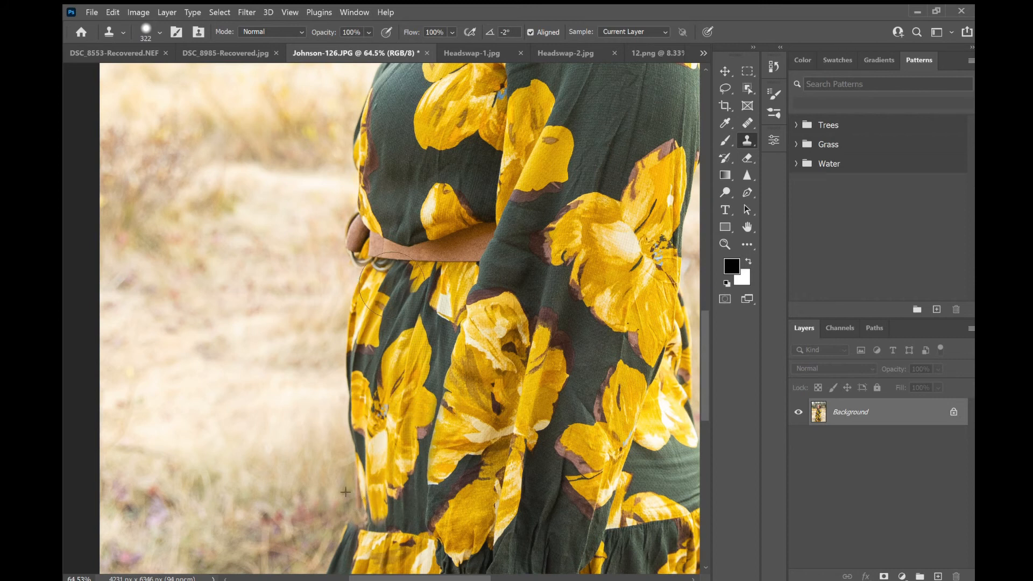
- Undo and redo the last clone stroke to compare the dress edge before and after
{"action": "scroll", "coordinate": [391, 284], "scroll_direction": "down", "scroll_amount": 6}
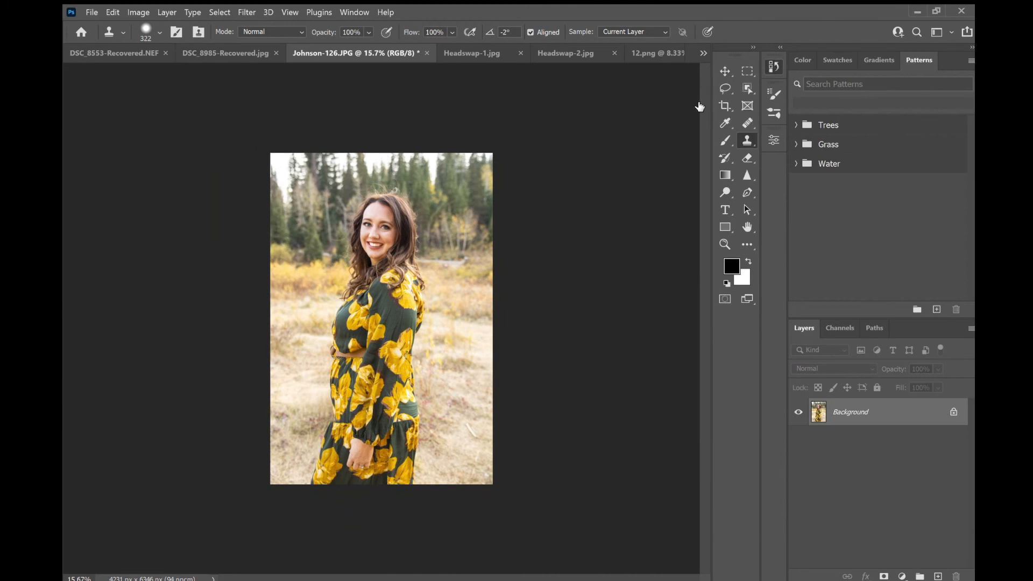
{"action": "key", "text": "ctrl+z"}
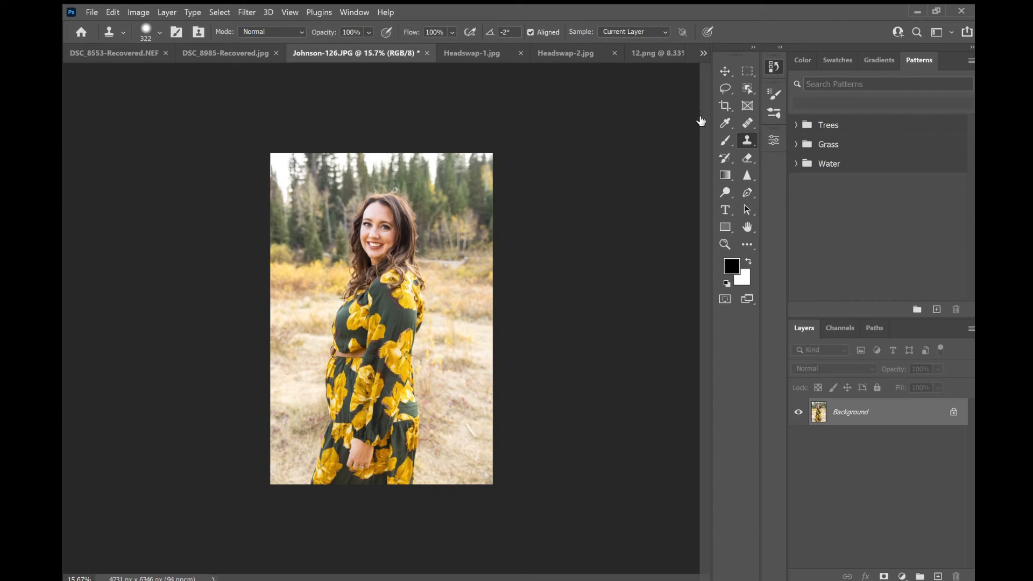
{"action": "key", "text": "ctrl+shift+z"}
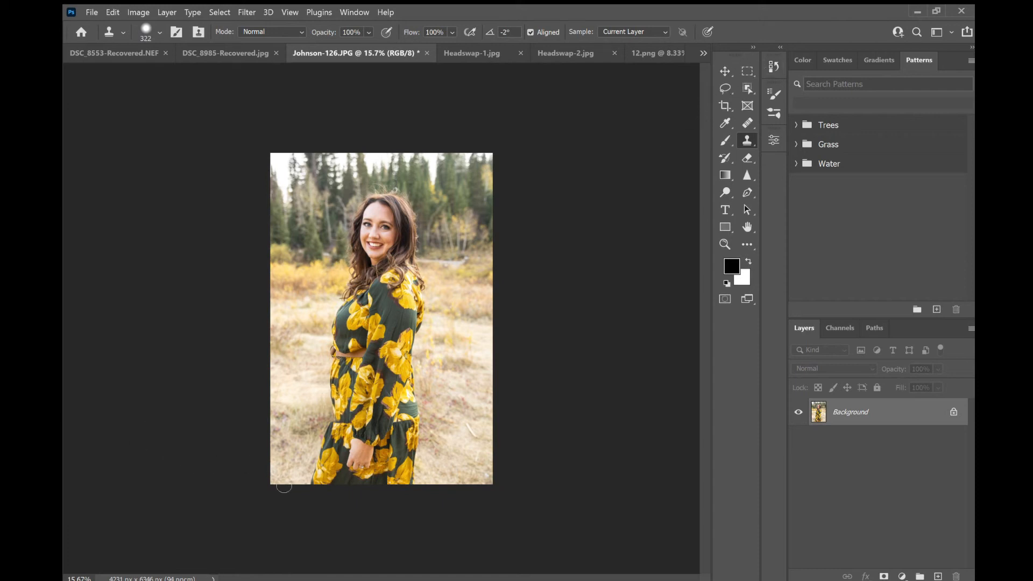
- Shrink the Clone Stamp brush to 56 px and clone over a spot at the dress's waistband
{"action": "scroll", "coordinate": [264, 465], "scroll_direction": "up", "scroll_amount": 8}
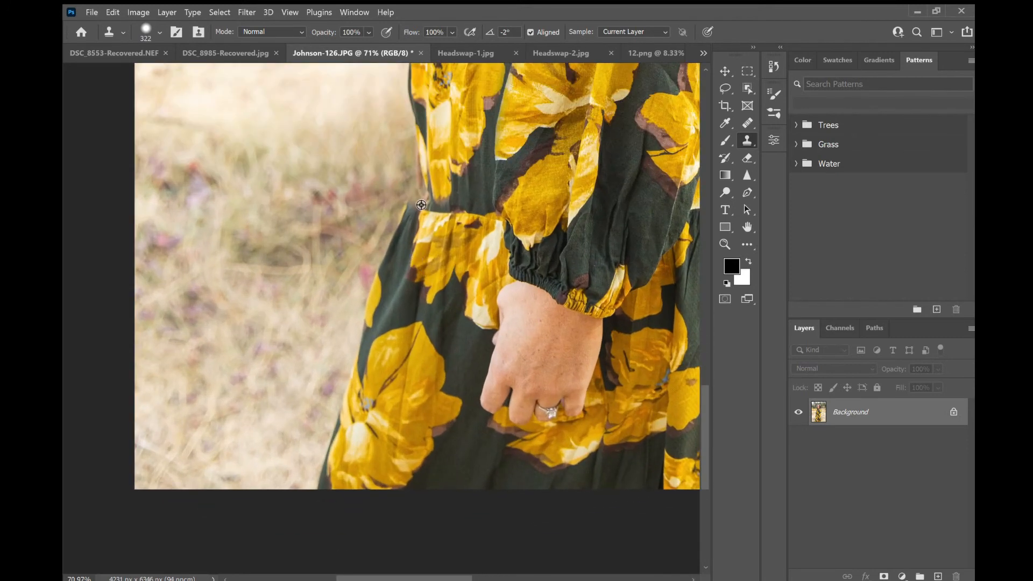
{"action": "scroll", "coordinate": [421, 205], "scroll_direction": "up", "scroll_amount": 3}
{"action": "scroll", "coordinate": [421, 205], "scroll_direction": "up", "scroll_amount": 1}
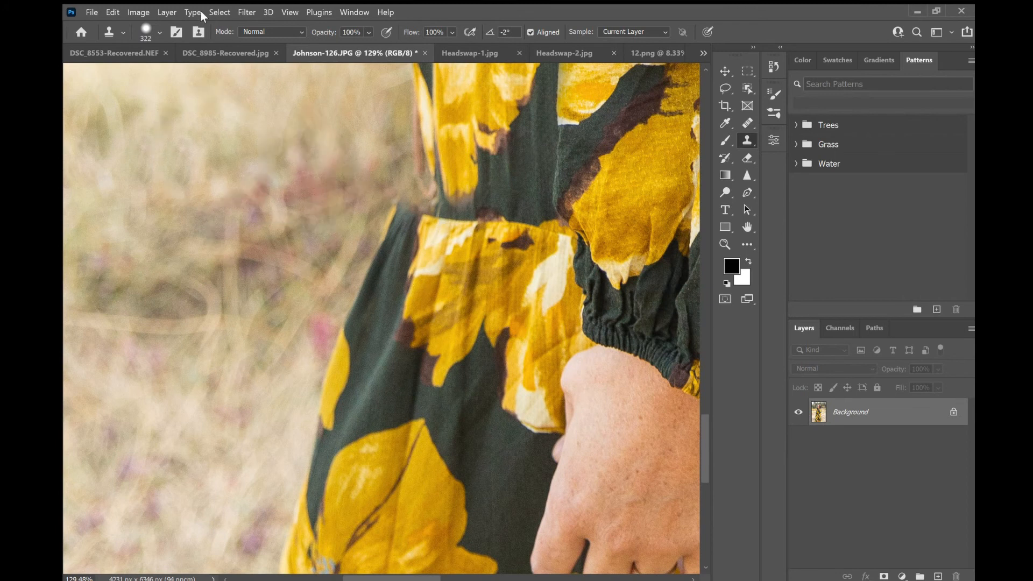
{"action": "left_click", "coordinate": [152, 33]}
{"action": "left_click", "coordinate": [157, 68]}
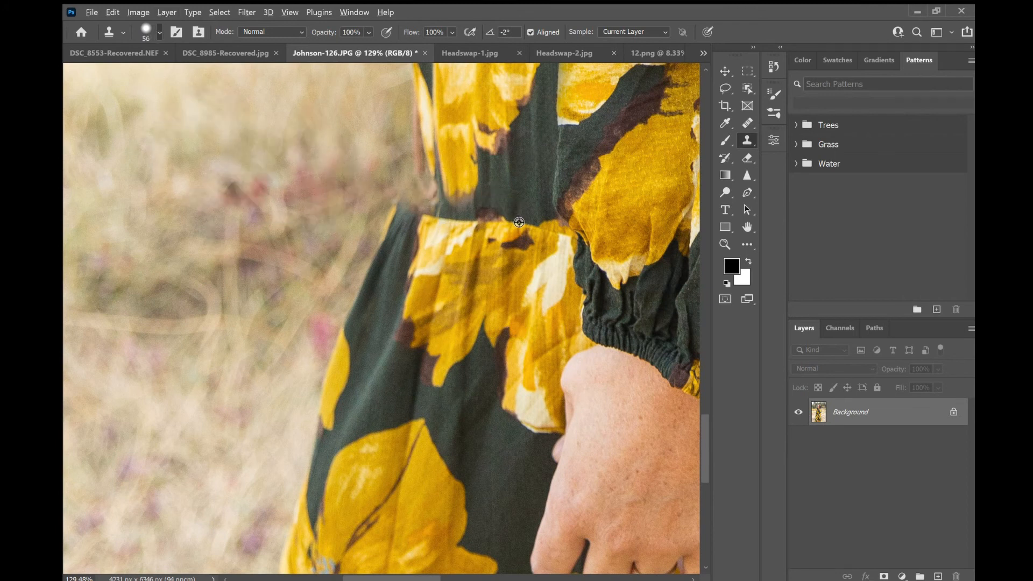
{"action": "left_click", "coordinate": [519, 223], "text": "alt"}
{"action": "mouse_move", "coordinate": [439, 221]}
{"action": "left_mouse_down"}
{"action": "mouse_move", "coordinate": [425, 214]}
{"action": "mouse_move", "coordinate": [433, 220]}
{"action": "mouse_move", "coordinate": [430, 175]}
{"action": "mouse_move", "coordinate": [417, 210]}
{"action": "mouse_move", "coordinate": [422, 177]}
{"action": "mouse_move", "coordinate": [438, 199]}
{"action": "mouse_move", "coordinate": [423, 154]}
{"action": "mouse_move", "coordinate": [420, 180]}
{"action": "mouse_move", "coordinate": [439, 198]}
{"action": "left_mouse_up"}
{"action": "scroll", "coordinate": [321, 199], "scroll_direction": "down", "scroll_amount": 3}
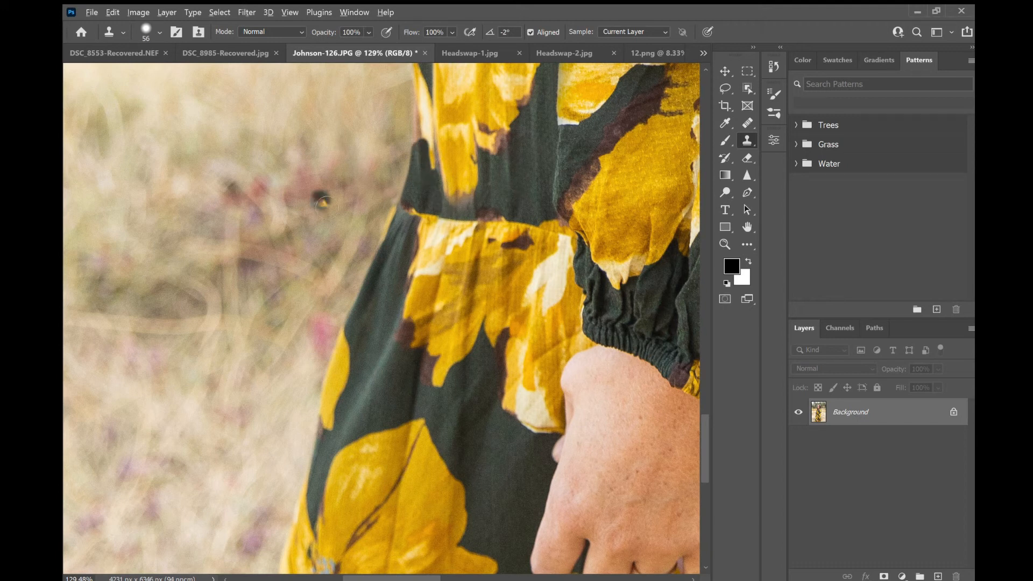
- Clone background into the dress's left edge above the waistband, undoing the first attempt
{"action": "scroll", "coordinate": [305, 122], "scroll_direction": "down", "scroll_amount": 2}
{"action": "scroll", "coordinate": [279, 298], "scroll_direction": "down", "scroll_amount": 1}
{"action": "scroll", "coordinate": [280, 299], "scroll_direction": "down", "scroll_amount": 3}
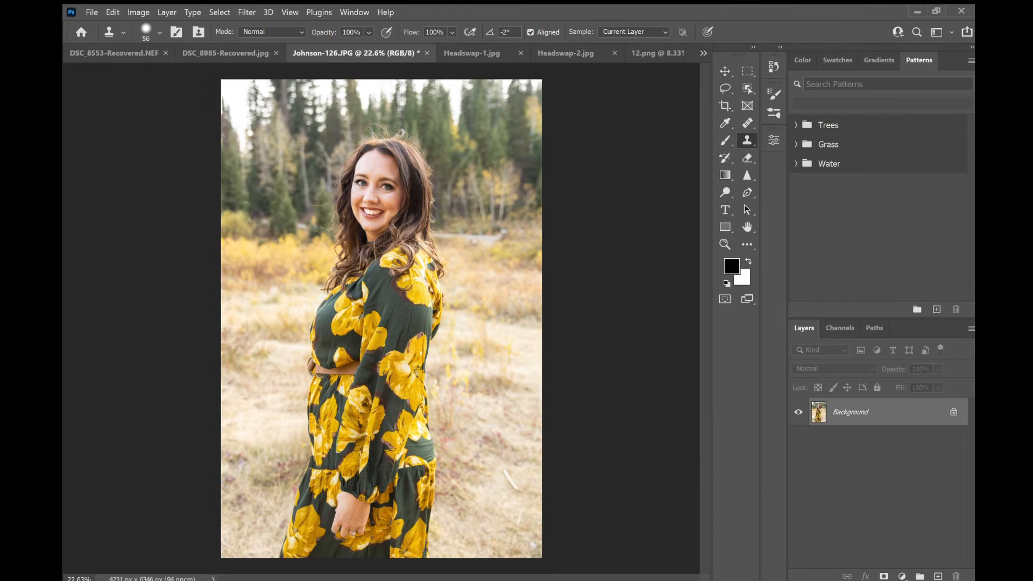
{"action": "scroll", "coordinate": [262, 464], "scroll_direction": "up", "scroll_amount": 4}
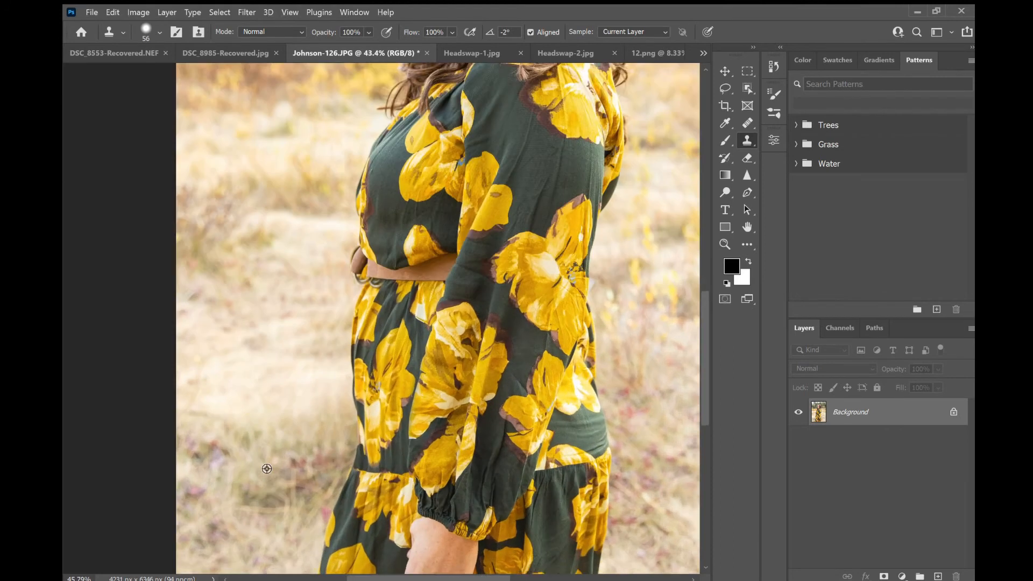
{"action": "scroll", "coordinate": [376, 455], "scroll_direction": "up", "scroll_amount": 3}
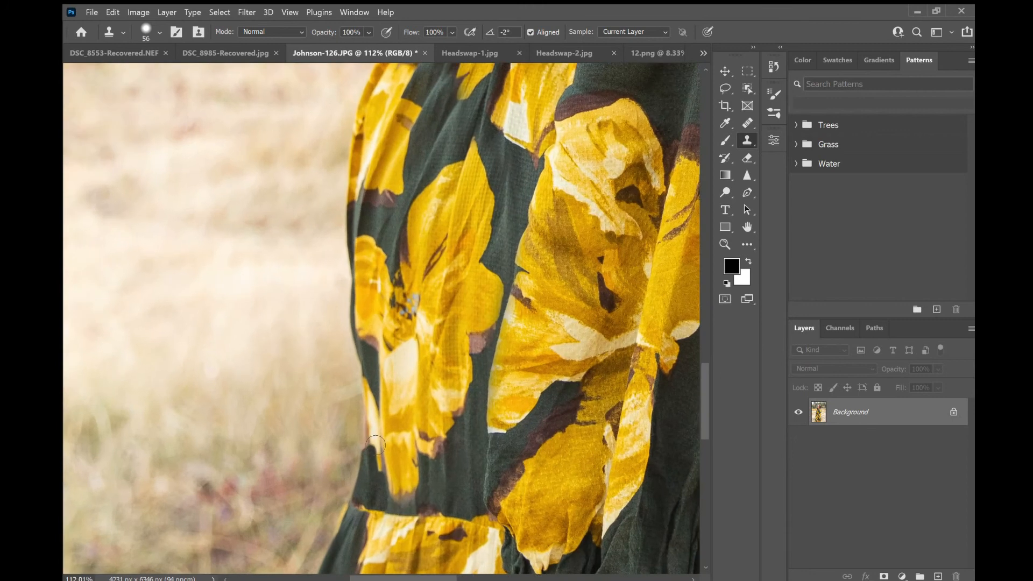
{"action": "scroll", "coordinate": [376, 446], "scroll_direction": "down", "scroll_amount": 2}
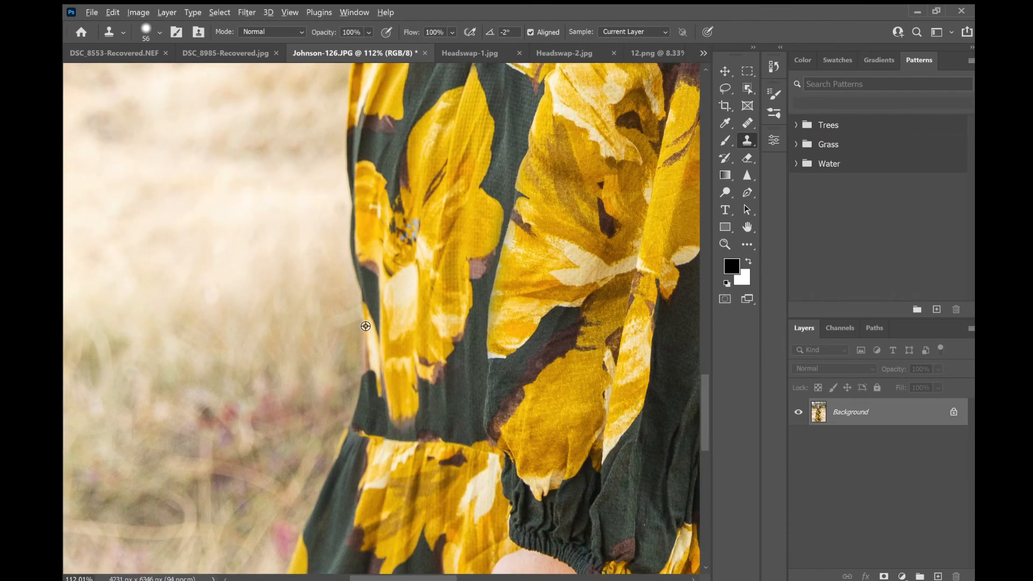
{"action": "left_click", "coordinate": [367, 323], "text": "alt"}
{"action": "mouse_move", "coordinate": [372, 345]}
{"action": "left_mouse_down"}
{"action": "mouse_move", "coordinate": [354, 425]}
{"action": "mouse_move", "coordinate": [368, 371]}
{"action": "mouse_move", "coordinate": [363, 337]}
{"action": "mouse_move", "coordinate": [345, 422]}
{"action": "mouse_move", "coordinate": [345, 345]}
{"action": "left_mouse_up"}
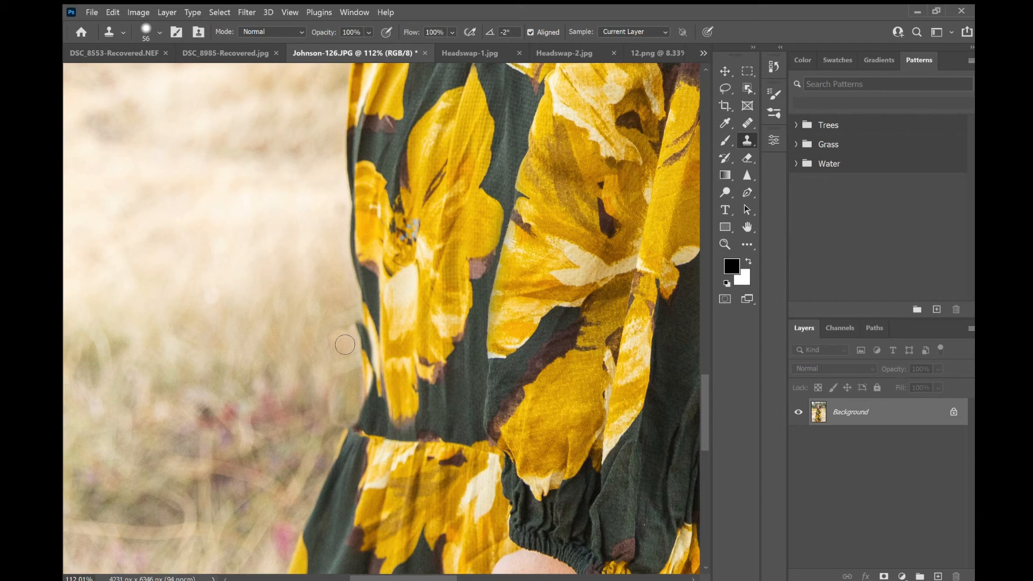
{"action": "key", "text": "ctrl+z"}
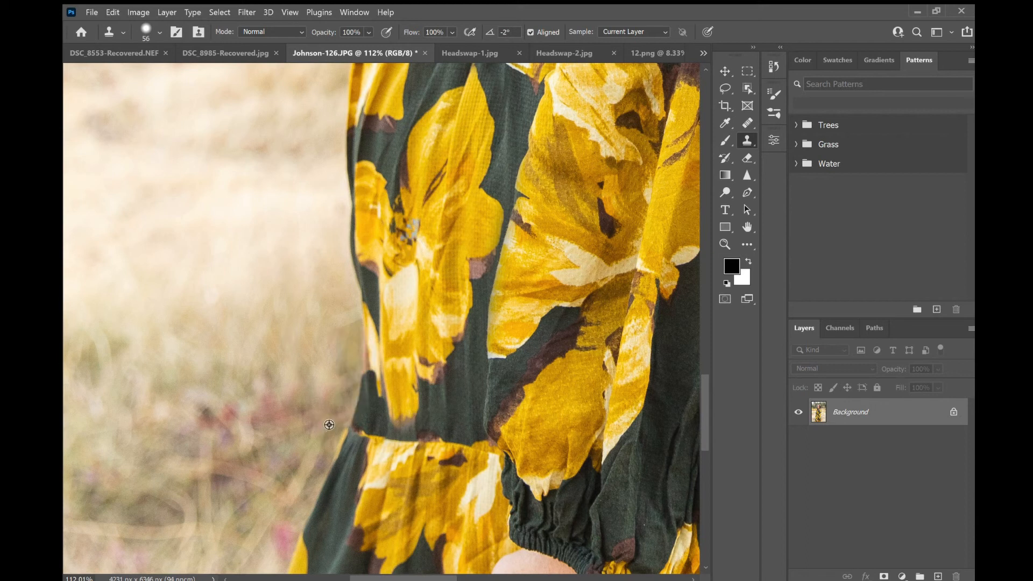
{"action": "mouse_move", "coordinate": [353, 424]}
{"action": "left_mouse_down"}
{"action": "mouse_move", "coordinate": [363, 363]}
{"action": "mouse_move", "coordinate": [343, 423]}
{"action": "left_mouse_up"}
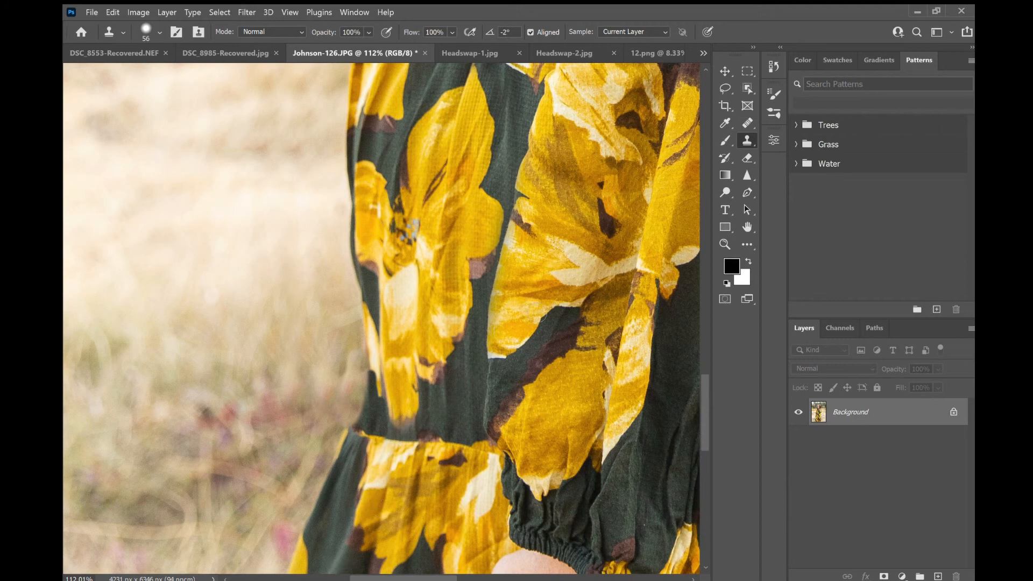
- Switch between the Headswap-1 and Headswap-2 family photos to compare the two shots
{"action": "scroll", "coordinate": [439, 383], "scroll_direction": "down", "scroll_amount": 8}
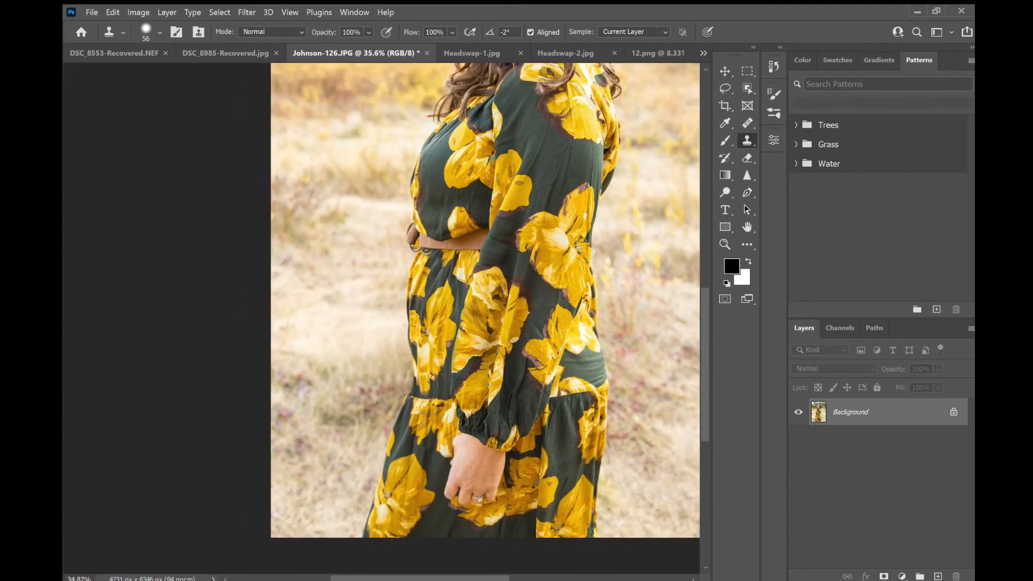
{"action": "scroll", "coordinate": [436, 381], "scroll_direction": "down", "scroll_amount": 2}
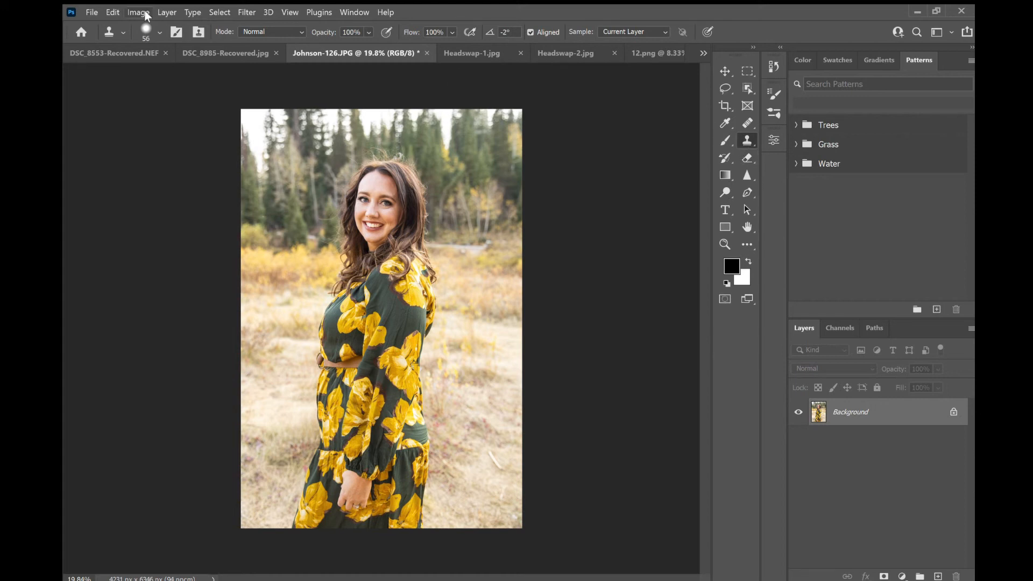
{"action": "left_click", "coordinate": [489, 57]}
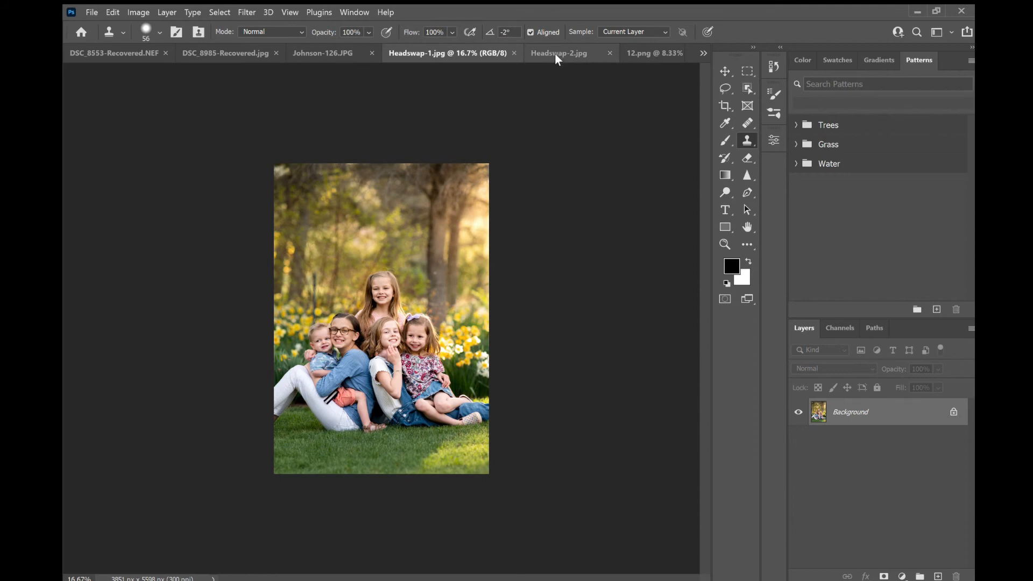
{"action": "left_click", "coordinate": [552, 53]}
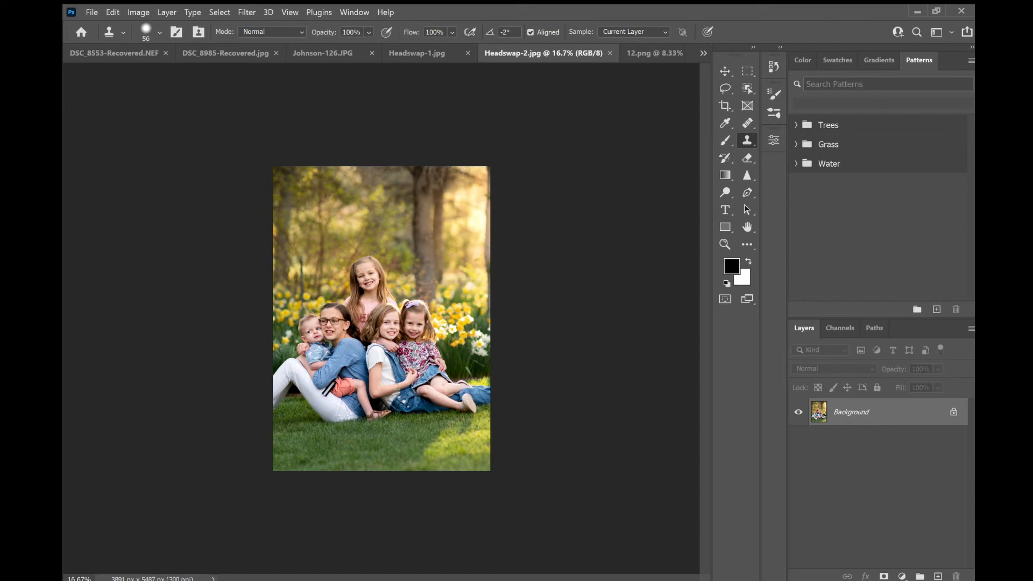
{"action": "left_click", "coordinate": [444, 47]}
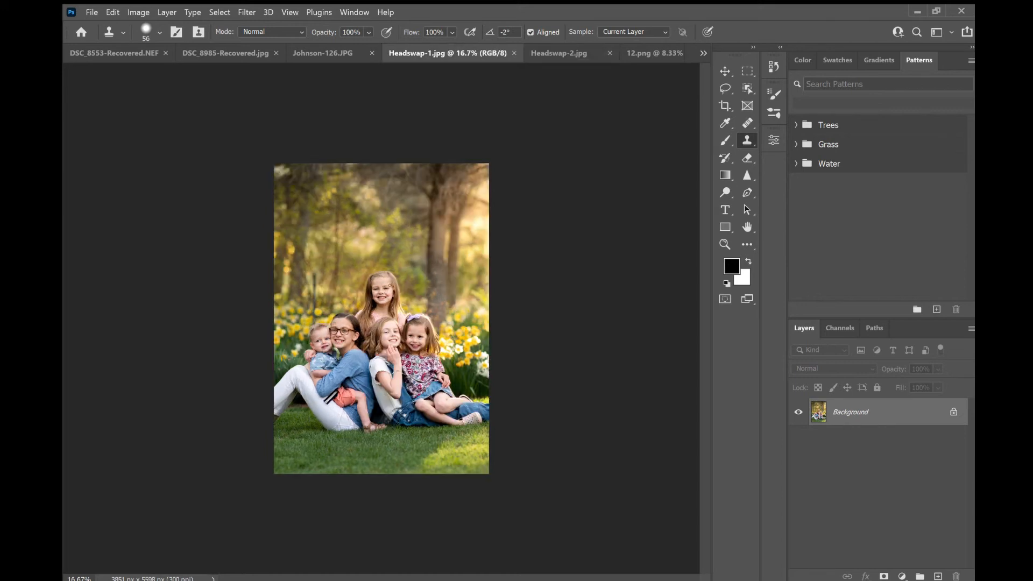
{"action": "left_click", "coordinate": [545, 54]}
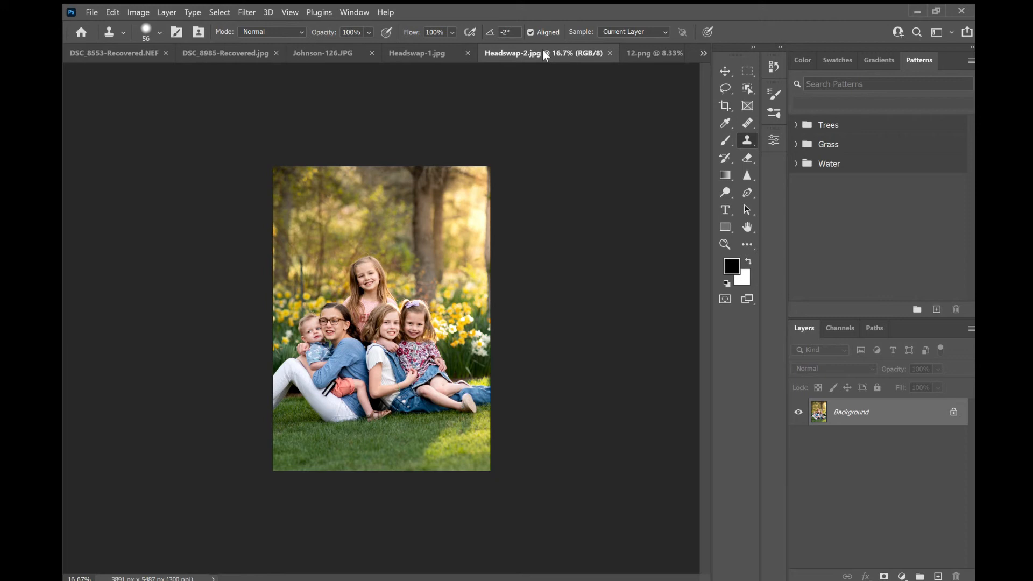
{"action": "left_click", "coordinate": [437, 49]}
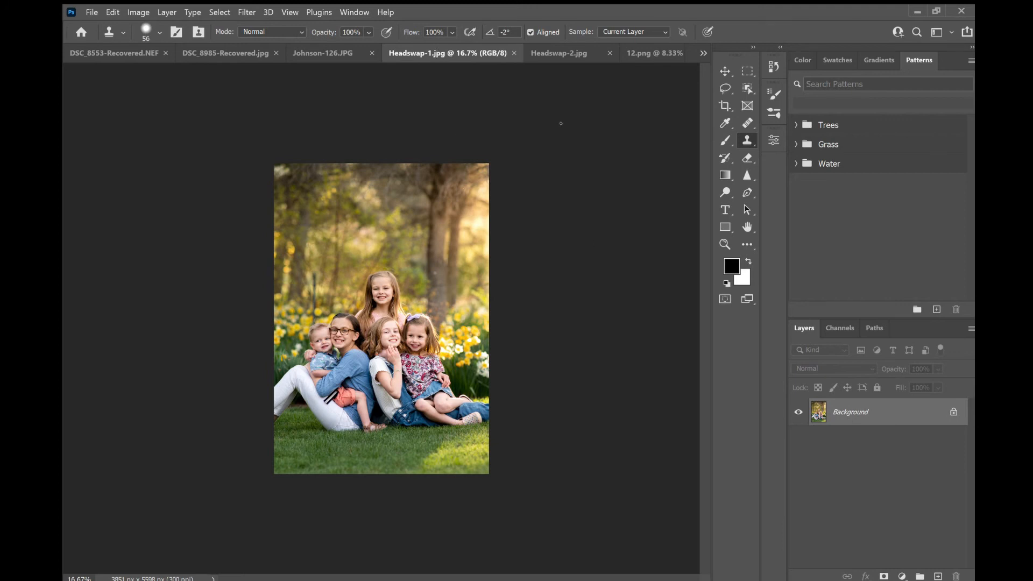
{"action": "left_click", "coordinate": [541, 54]}
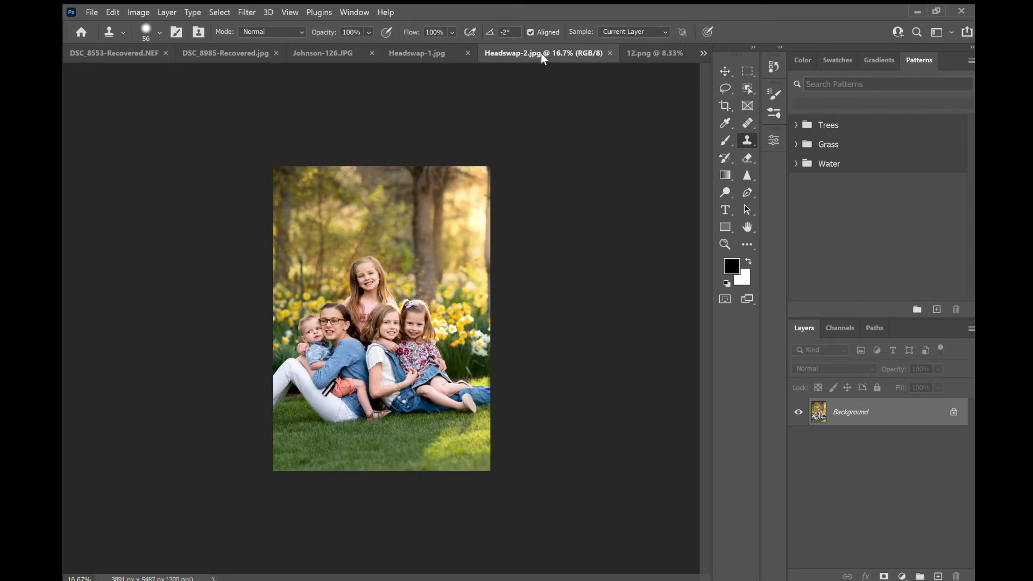
{"action": "left_click", "coordinate": [438, 49]}
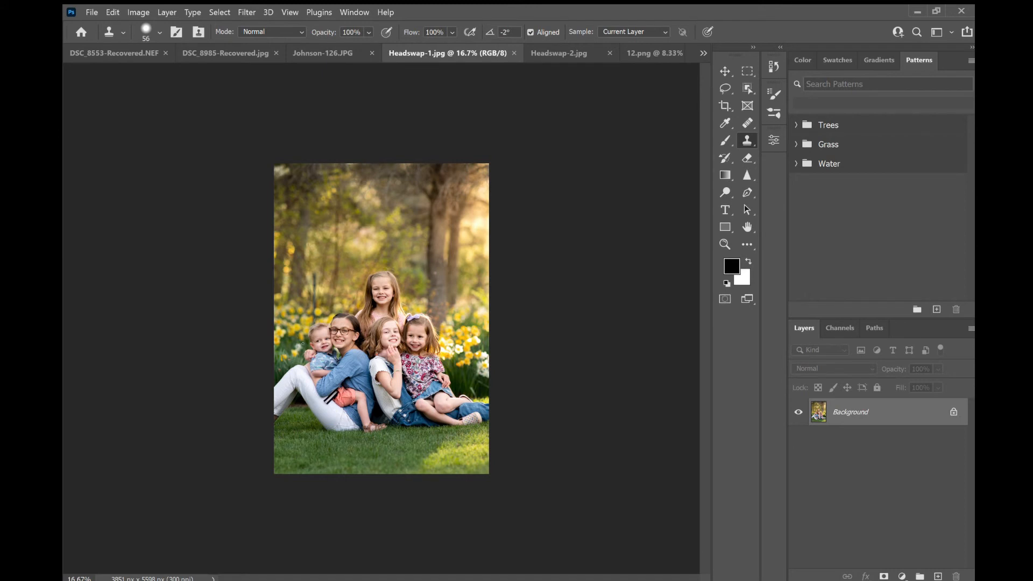
{"action": "left_click", "coordinate": [183, 50]}
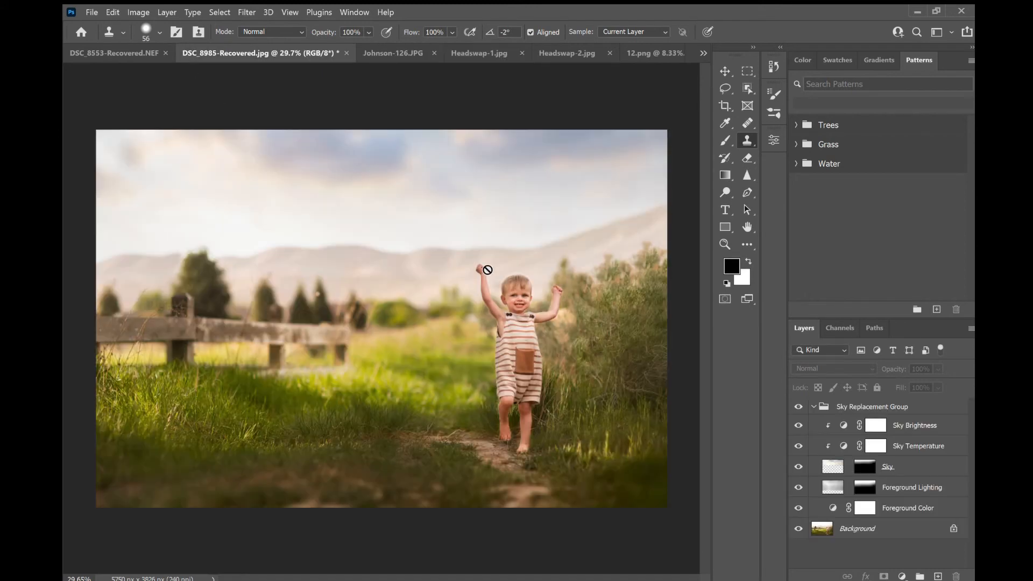
{"action": "left_click", "coordinate": [487, 51]}
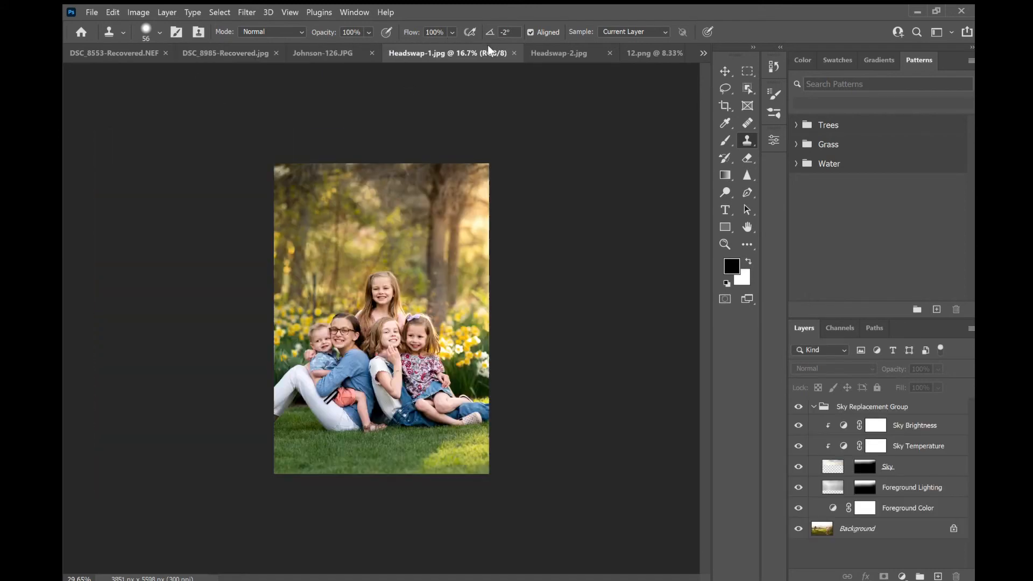
{"action": "left_click", "coordinate": [231, 53]}
{"action": "left_click", "coordinate": [470, 47]}
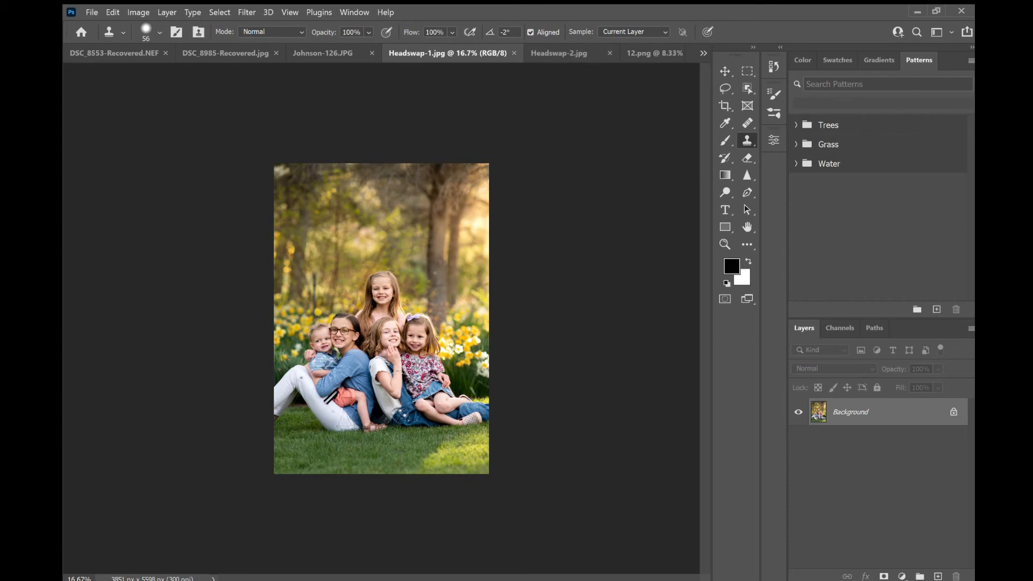
{"action": "left_click", "coordinate": [551, 53]}
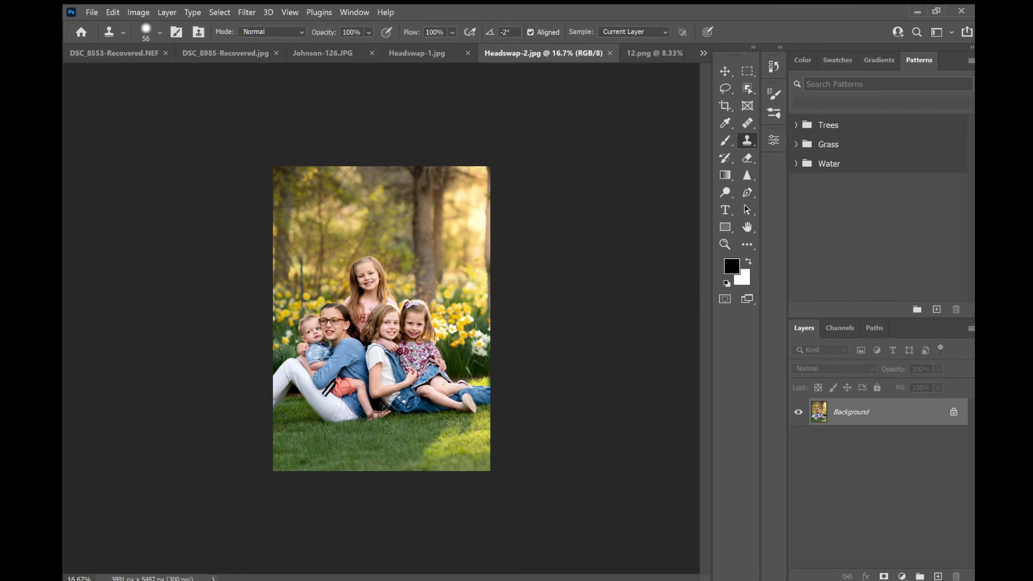
- Lasso around the top girl's head in Headswap-2 and copy the selection
{"action": "key", "text": "m"}
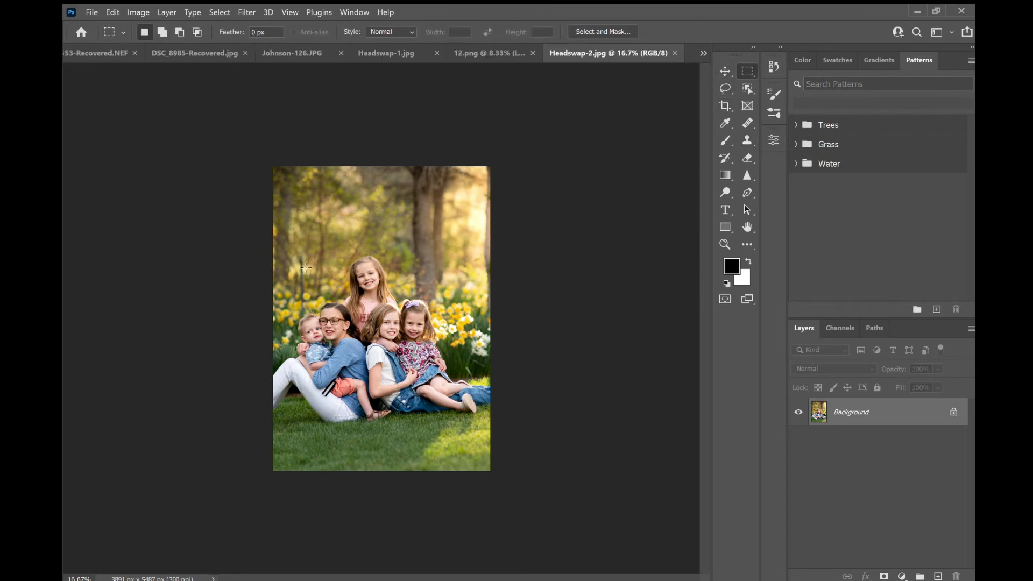
{"action": "scroll", "coordinate": [336, 281], "scroll_direction": "up", "scroll_amount": 8}
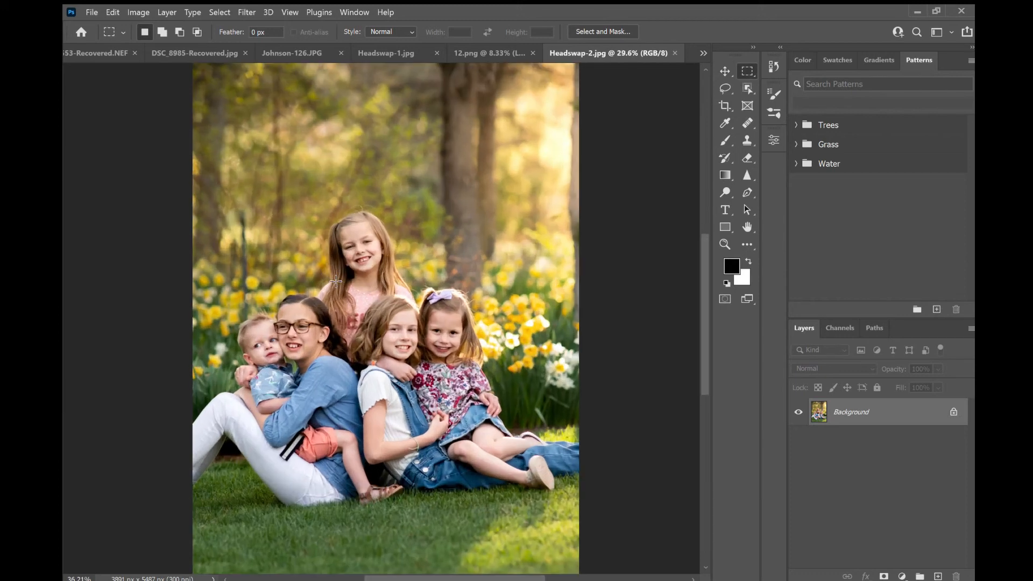
{"action": "scroll", "coordinate": [336, 280], "scroll_direction": "up", "scroll_amount": 1}
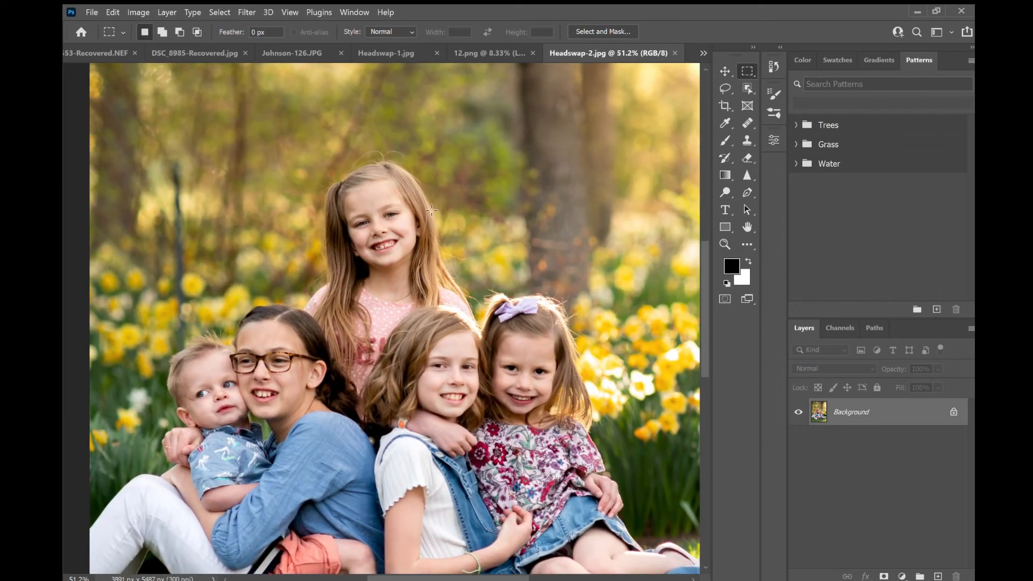
{"action": "left_click", "coordinate": [717, 85]}
{"action": "mouse_move", "coordinate": [426, 148]}
{"action": "left_mouse_down"}
{"action": "mouse_move", "coordinate": [397, 132]}
{"action": "mouse_move", "coordinate": [328, 148]}
{"action": "mouse_move", "coordinate": [289, 192]}
{"action": "mouse_move", "coordinate": [268, 264]}
{"action": "mouse_move", "coordinate": [274, 293]}
{"action": "mouse_move", "coordinate": [318, 341]}
{"action": "mouse_move", "coordinate": [426, 305]}
{"action": "mouse_move", "coordinate": [471, 268]}
{"action": "mouse_move", "coordinate": [472, 280]}
{"action": "mouse_move", "coordinate": [473, 237]}
{"action": "mouse_move", "coordinate": [426, 146]}
{"action": "left_mouse_up"}
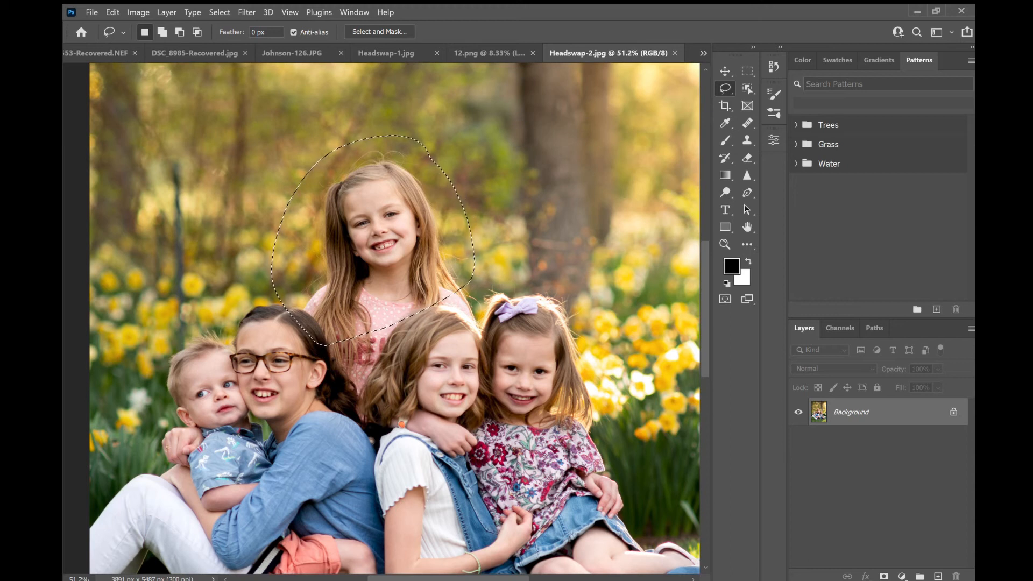
{"action": "left_click", "coordinate": [725, 71]}
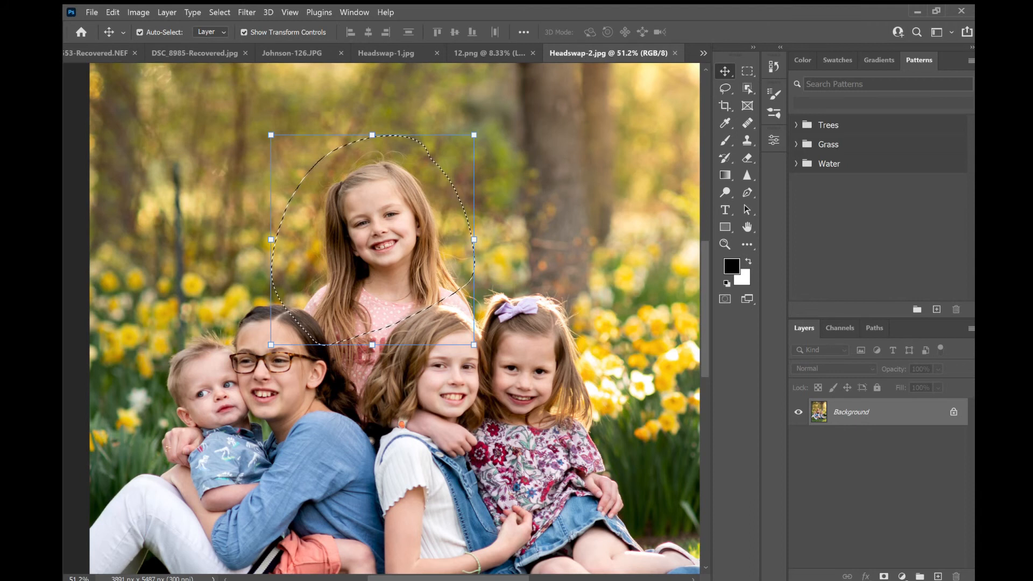
{"action": "key", "text": "ctrl+c"}
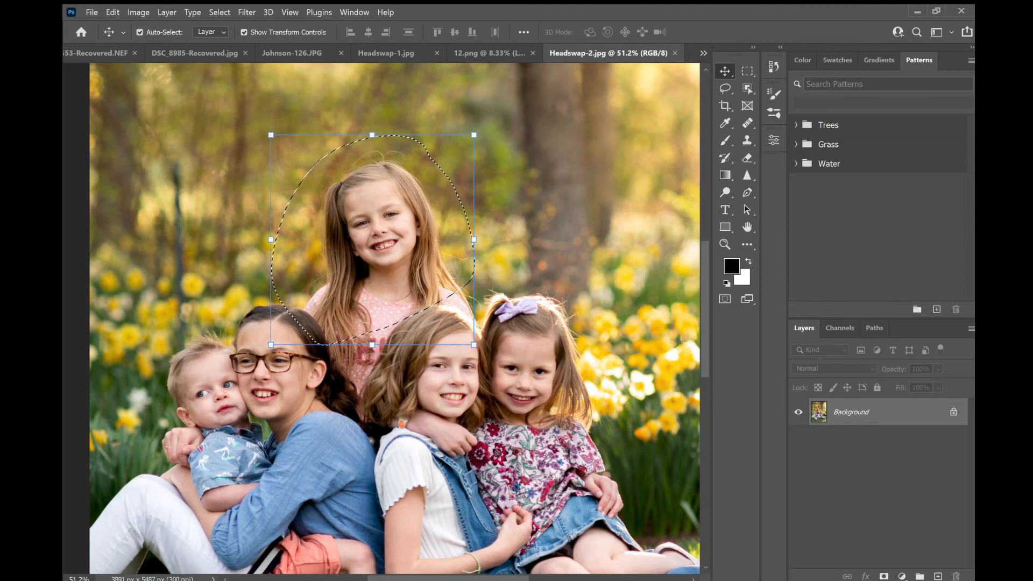
- Paste the head into Headswap-1 and align it over the top girl's head at 40% opacity, restoring 100% opacity
{"action": "left_click", "coordinate": [387, 49]}
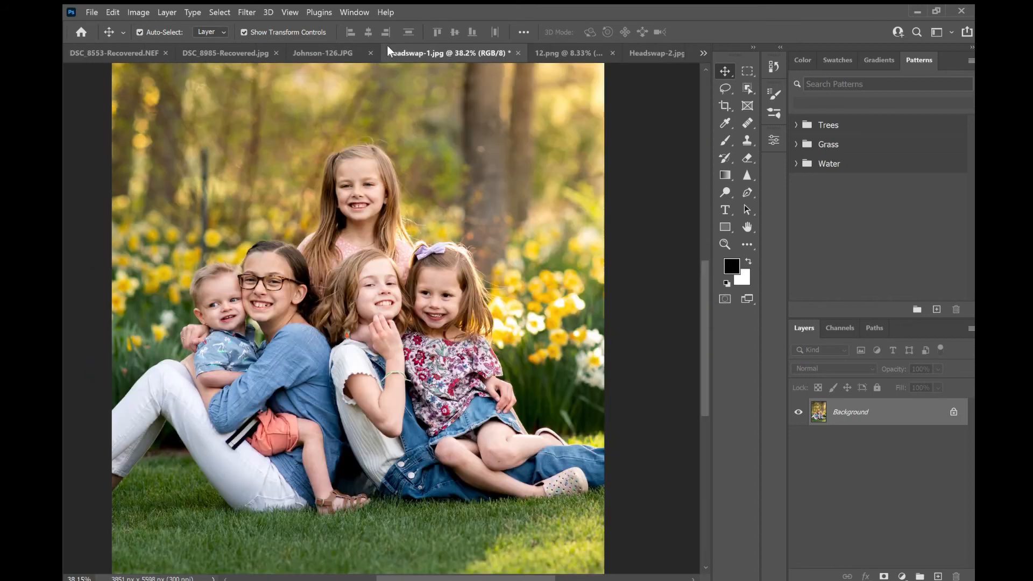
{"action": "key", "text": "ctrl+v"}
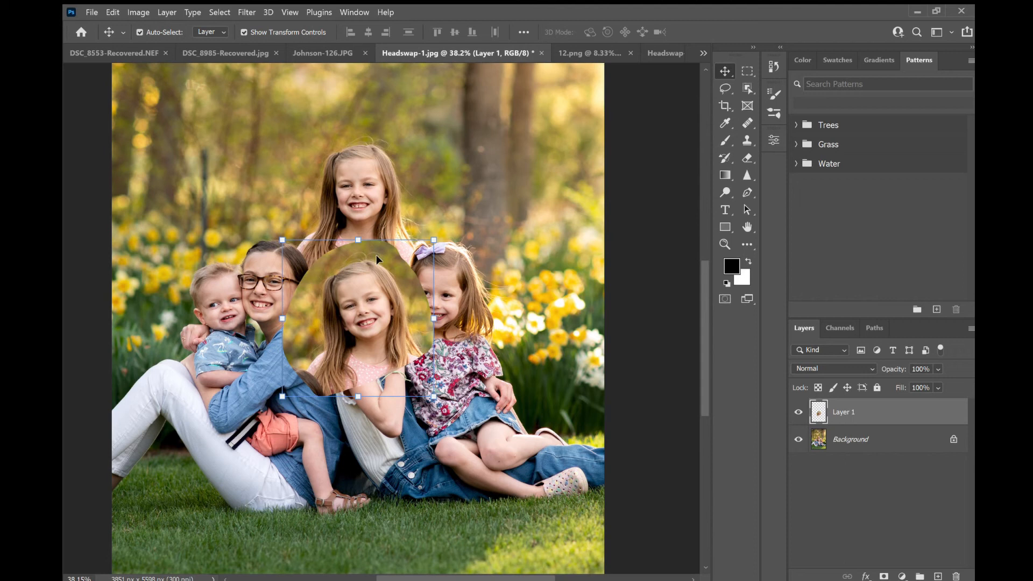
{"action": "left_click_drag", "start_coordinate": [361, 291], "coordinate": [356, 175]}
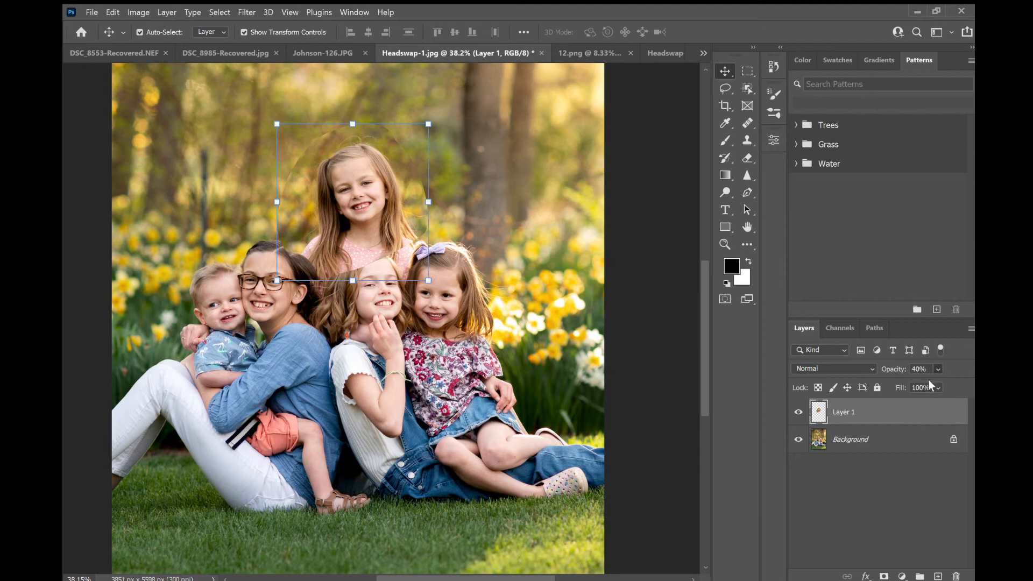
{"action": "mouse_move", "coordinate": [371, 217]}
{"action": "left_mouse_down"}
{"action": "mouse_move", "coordinate": [362, 196]}
{"action": "mouse_move", "coordinate": [365, 208]}
{"action": "left_mouse_up"}
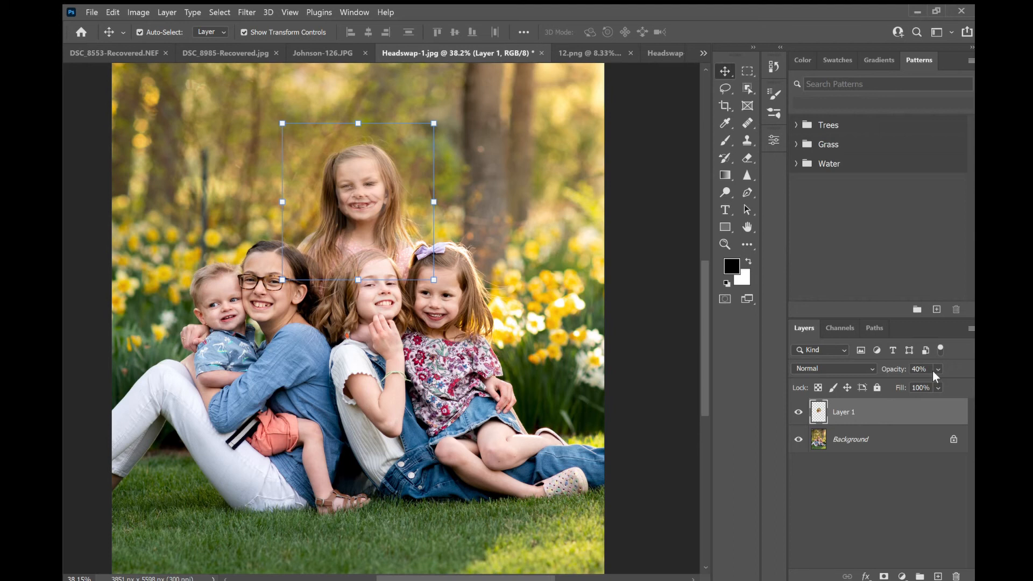
{"action": "key", "text": "0"}
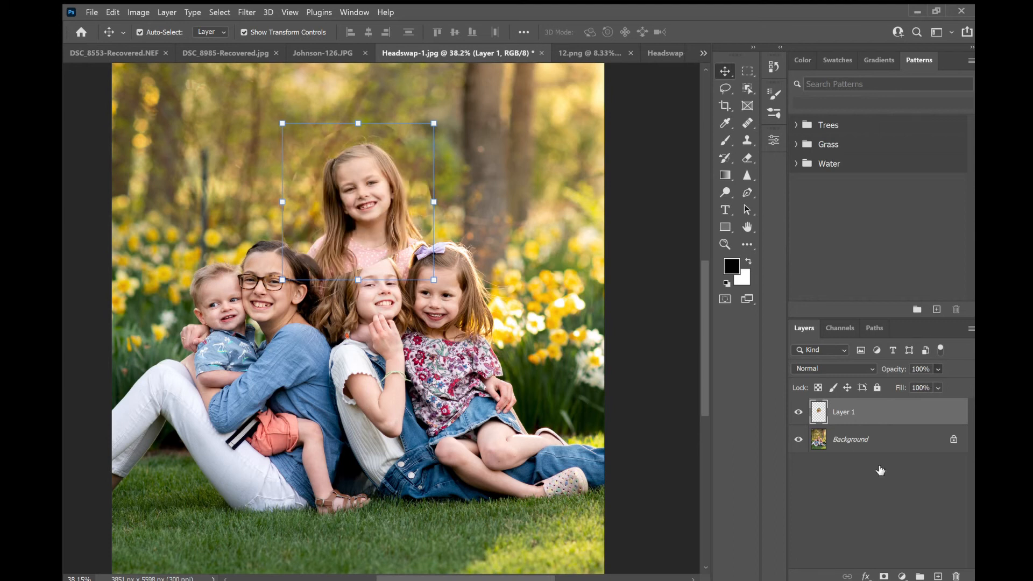
- Add a layer mask to the pasted head and paint black around its edges to blend it in
{"action": "left_click", "coordinate": [884, 576]}
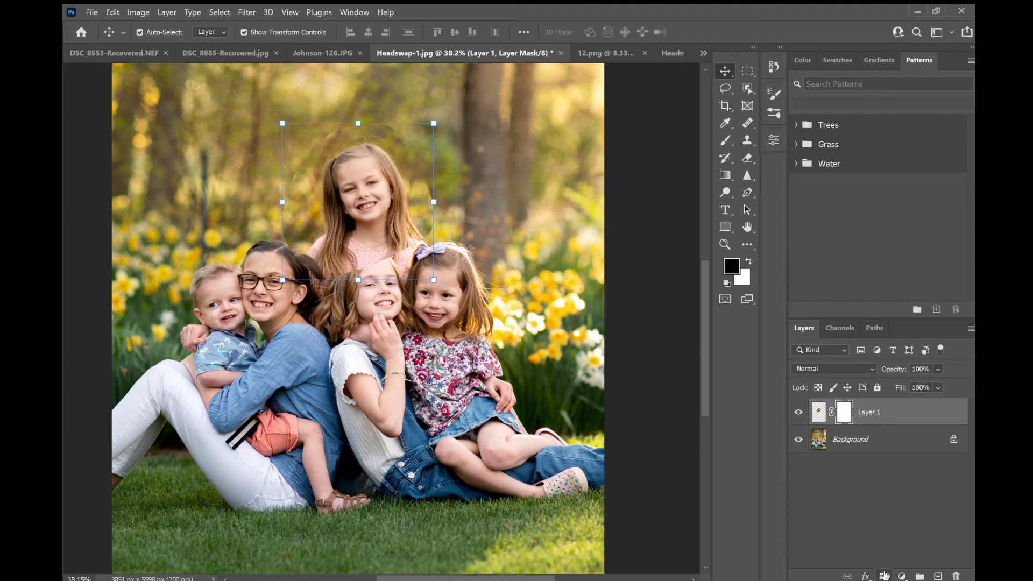
{"action": "left_click", "coordinate": [725, 140]}
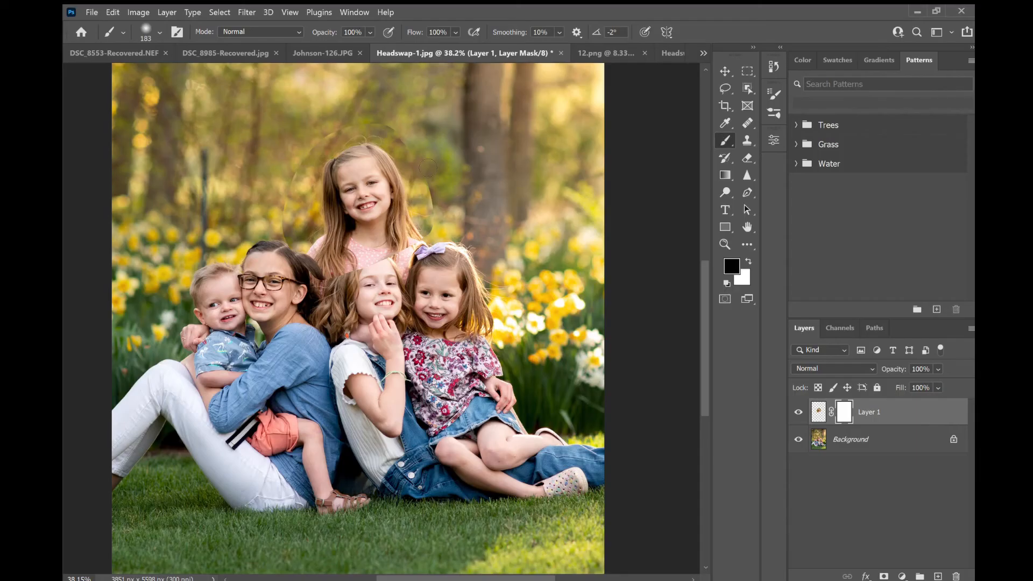
{"action": "mouse_move", "coordinate": [429, 180]}
{"action": "left_mouse_down"}
{"action": "mouse_move", "coordinate": [444, 228]}
{"action": "mouse_move", "coordinate": [432, 227]}
{"action": "left_mouse_up"}
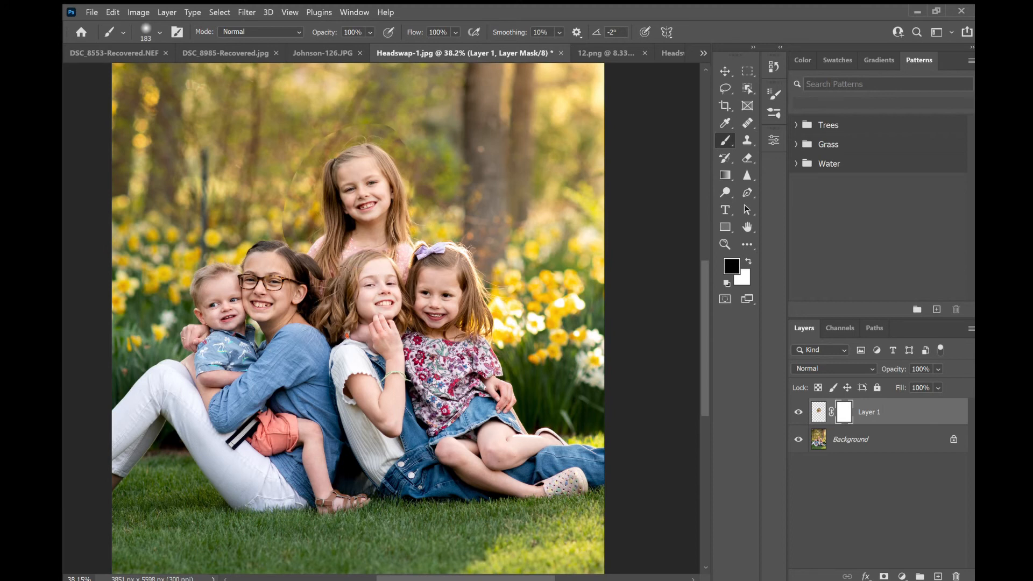
{"action": "mouse_move", "coordinate": [356, 256]}
{"action": "left_mouse_down"}
{"action": "mouse_move", "coordinate": [314, 229]}
{"action": "mouse_move", "coordinate": [328, 263]}
{"action": "mouse_move", "coordinate": [322, 221]}
{"action": "mouse_move", "coordinate": [321, 267]}
{"action": "mouse_move", "coordinate": [353, 241]}
{"action": "left_mouse_up"}
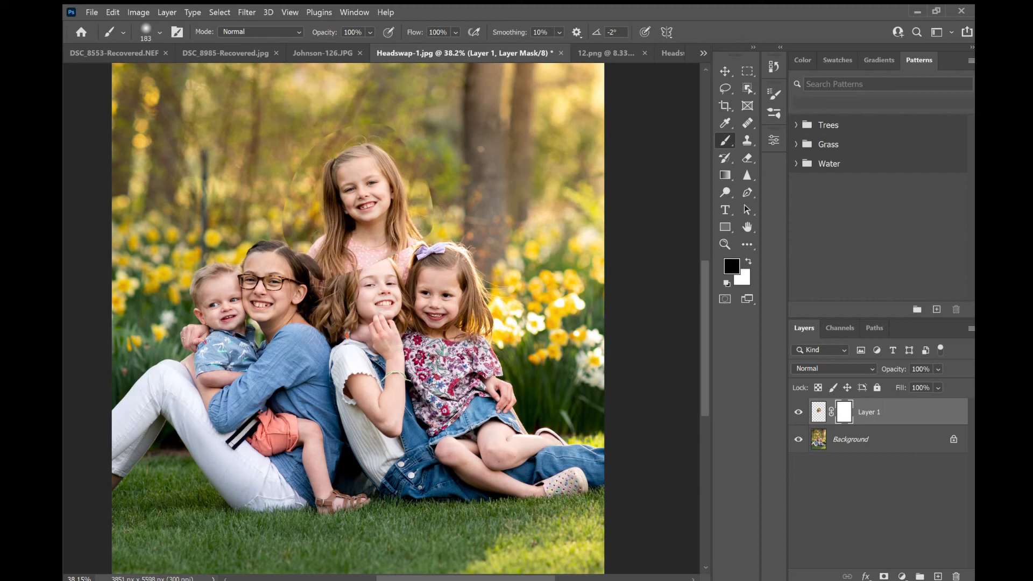
{"action": "mouse_move", "coordinate": [376, 278]}
{"action": "left_mouse_down"}
{"action": "mouse_move", "coordinate": [351, 273]}
{"action": "mouse_move", "coordinate": [329, 289]}
{"action": "mouse_move", "coordinate": [318, 202]}
{"action": "mouse_move", "coordinate": [291, 275]}
{"action": "mouse_move", "coordinate": [281, 244]}
{"action": "left_mouse_up"}
{"action": "mouse_move", "coordinate": [322, 137]}
{"action": "left_mouse_down"}
{"action": "mouse_move", "coordinate": [324, 160]}
{"action": "mouse_move", "coordinate": [401, 136]}
{"action": "mouse_move", "coordinate": [412, 153]}
{"action": "mouse_move", "coordinate": [390, 135]}
{"action": "mouse_move", "coordinate": [429, 211]}
{"action": "mouse_move", "coordinate": [416, 185]}
{"action": "left_mouse_up"}
{"action": "mouse_move", "coordinate": [429, 226]}
{"action": "left_mouse_down"}
{"action": "mouse_move", "coordinate": [402, 262]}
{"action": "mouse_move", "coordinate": [374, 260]}
{"action": "left_mouse_up"}
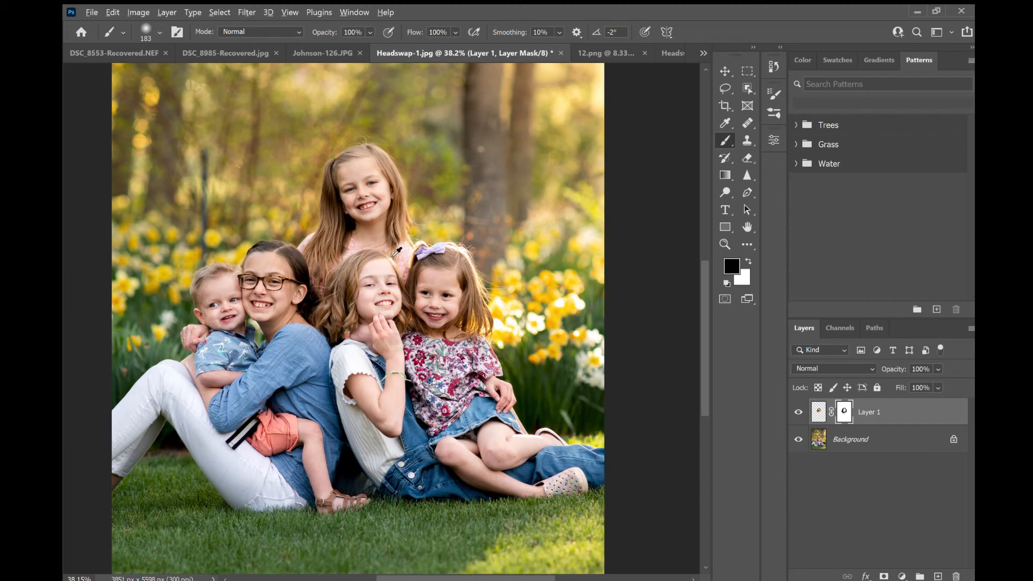
{"action": "scroll", "coordinate": [403, 244], "scroll_direction": "up", "scroll_amount": 5}
{"action": "mouse_move", "coordinate": [431, 264]}
{"action": "left_mouse_down"}
{"action": "mouse_move", "coordinate": [440, 111]}
{"action": "mouse_move", "coordinate": [440, 223]}
{"action": "mouse_move", "coordinate": [429, 243]}
{"action": "mouse_move", "coordinate": [417, 217]}
{"action": "mouse_move", "coordinate": [414, 292]}
{"action": "mouse_move", "coordinate": [415, 200]}
{"action": "mouse_move", "coordinate": [408, 289]}
{"action": "mouse_move", "coordinate": [328, 269]}
{"action": "mouse_move", "coordinate": [388, 264]}
{"action": "mouse_move", "coordinate": [356, 258]}
{"action": "mouse_move", "coordinate": [337, 277]}
{"action": "mouse_move", "coordinate": [383, 267]}
{"action": "mouse_move", "coordinate": [389, 204]}
{"action": "mouse_move", "coordinate": [402, 184]}
{"action": "mouse_move", "coordinate": [372, 226]}
{"action": "left_mouse_up"}
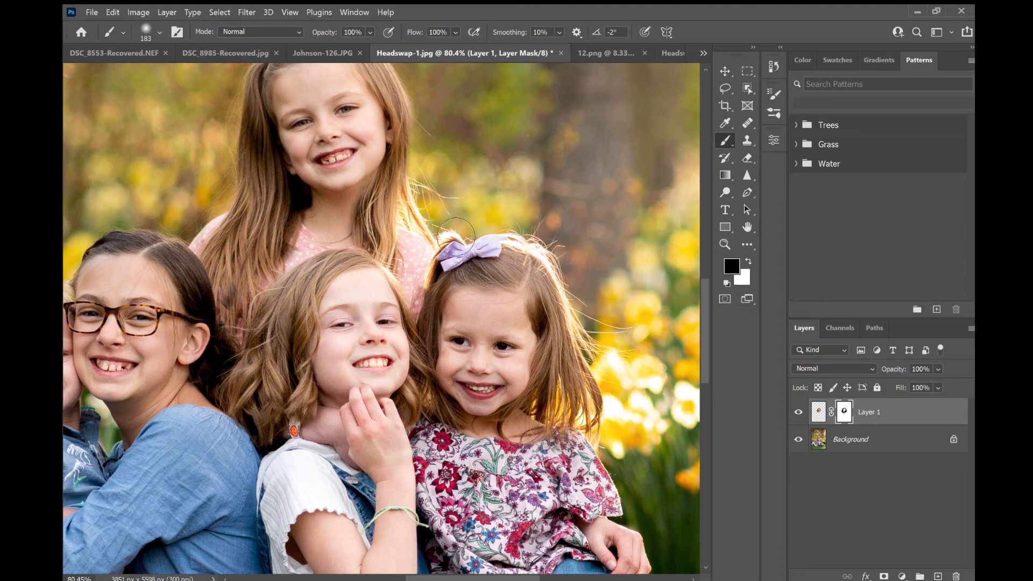
- Merge the visible layers of Headswap-1 into the background
{"action": "left_click", "coordinate": [834, 477]}
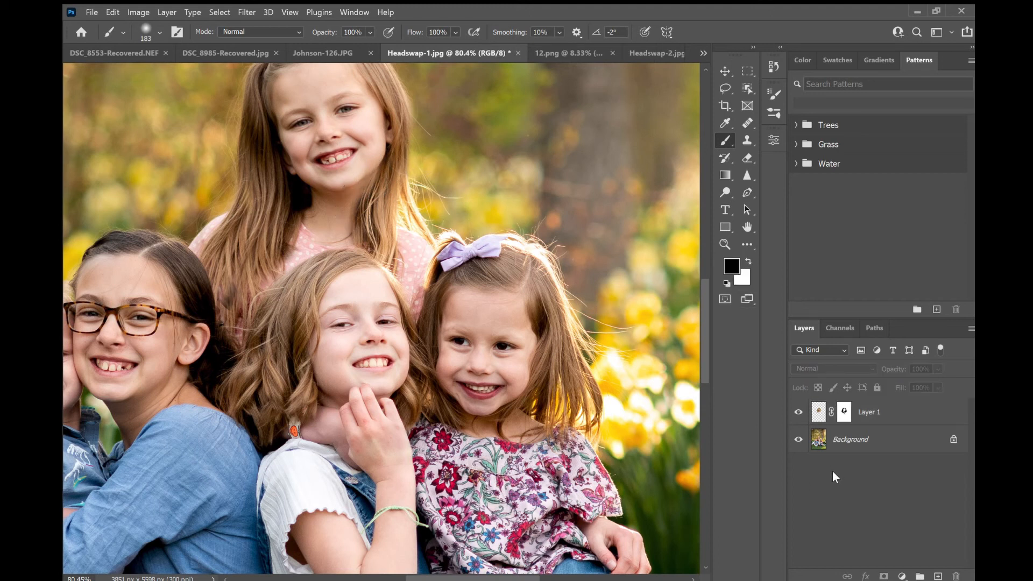
{"action": "left_click", "coordinate": [850, 446]}
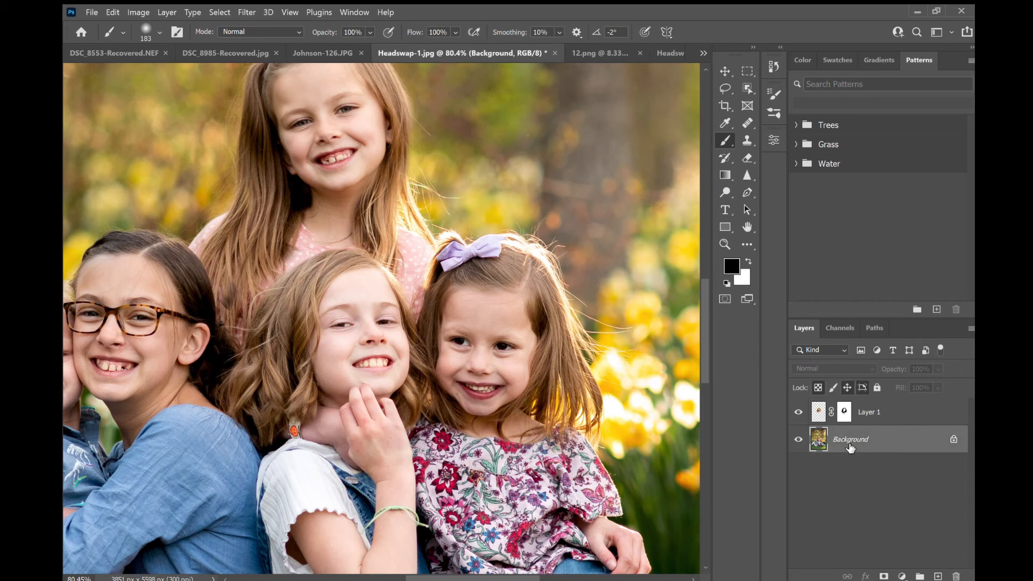
{"action": "key", "text": "ctrl+shift+e"}
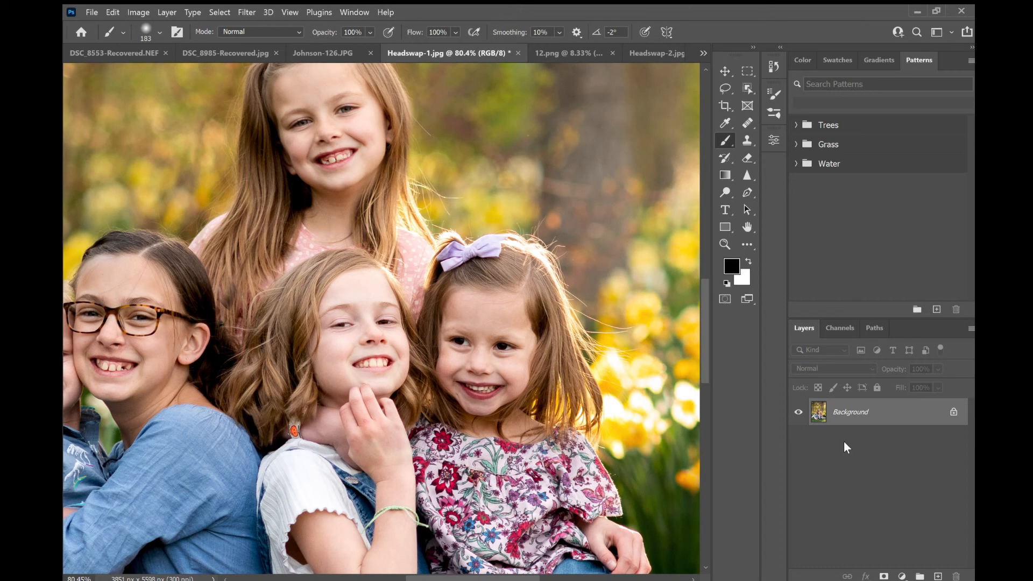
- Return to Headswap-2, clear the old selection and lasso around the two younger girls' heads on the right
{"action": "scroll", "coordinate": [352, 280], "scroll_direction": "down", "scroll_amount": 2}
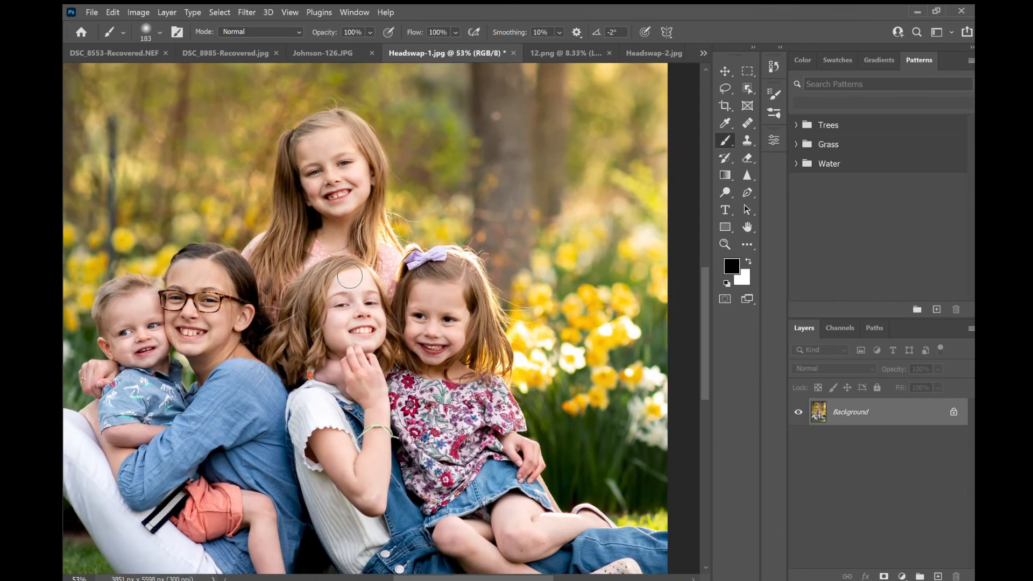
{"action": "scroll", "coordinate": [349, 276], "scroll_direction": "down", "scroll_amount": 3}
{"action": "left_click", "coordinate": [659, 53]}
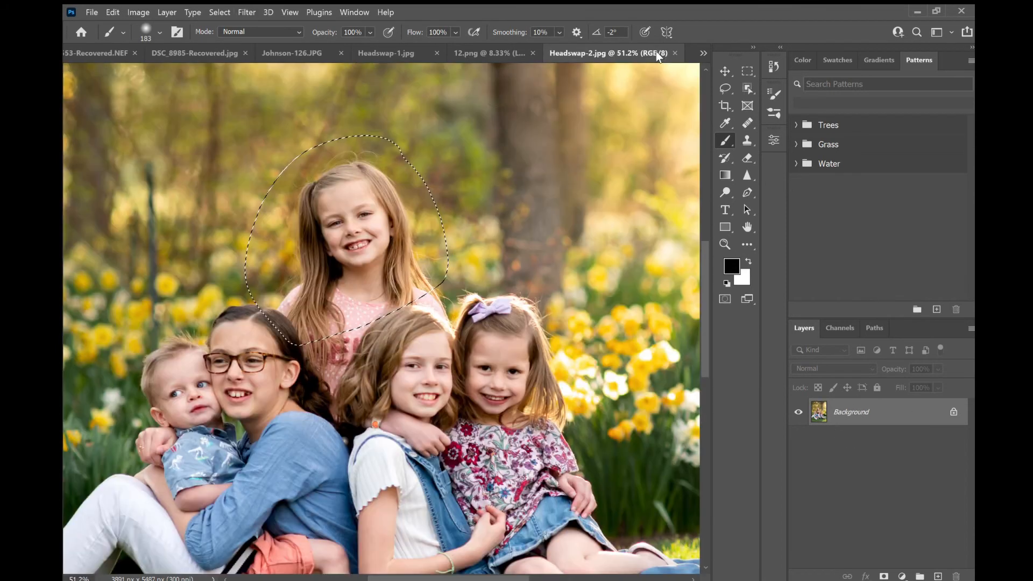
{"action": "left_click", "coordinate": [719, 66]}
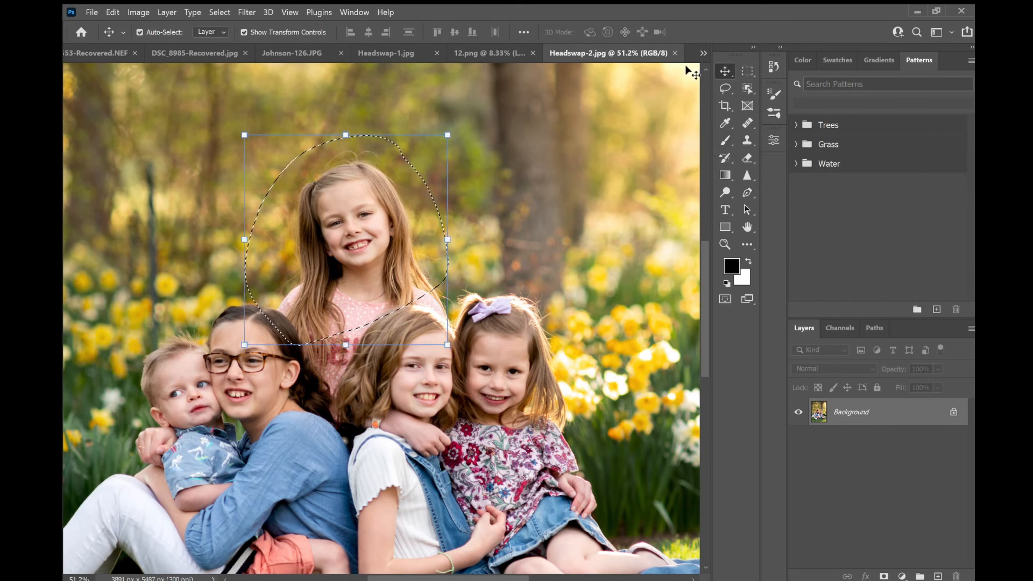
{"action": "left_click", "coordinate": [743, 70]}
{"action": "left_click", "coordinate": [562, 117]}
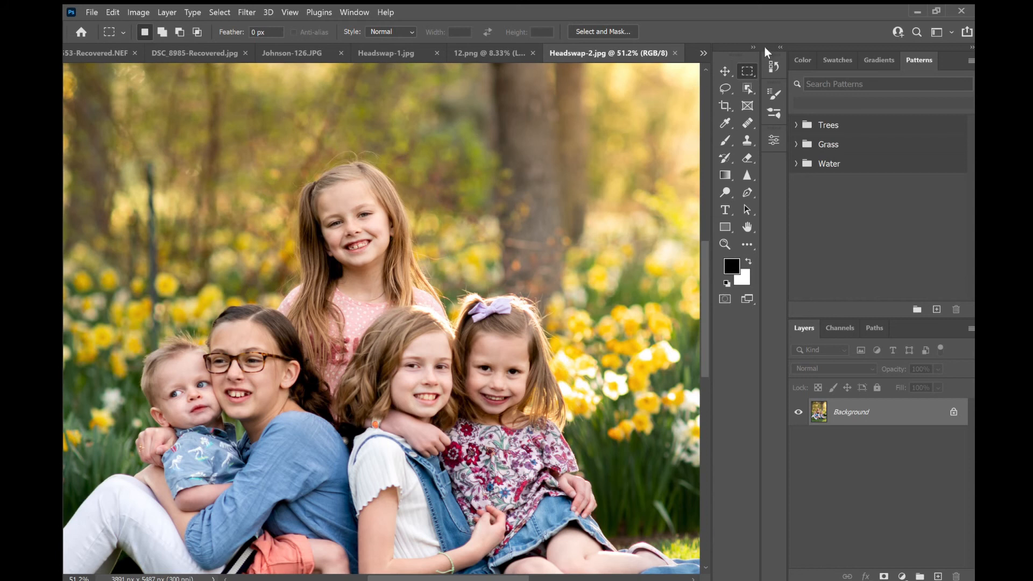
{"action": "left_click", "coordinate": [725, 89]}
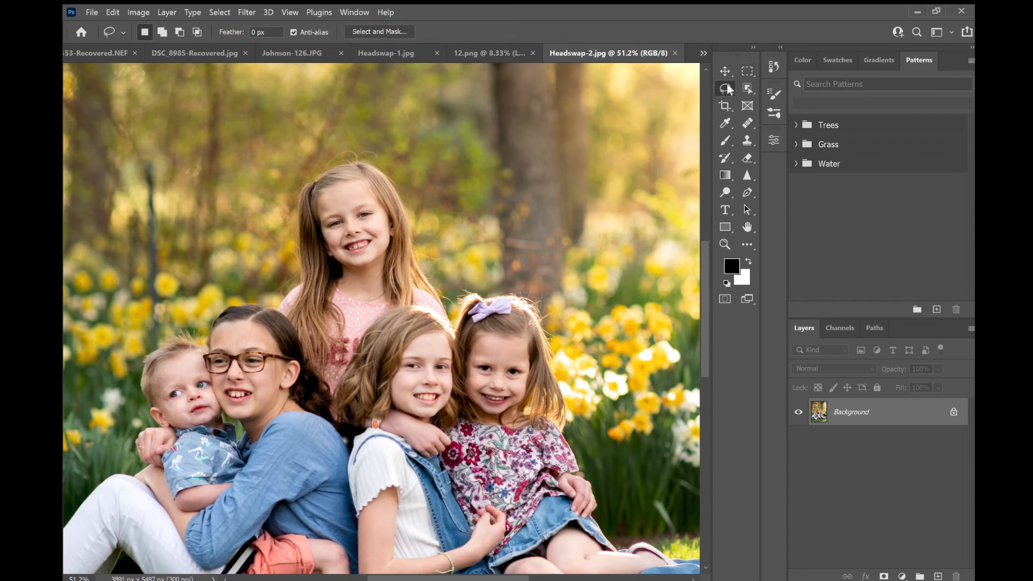
{"action": "scroll", "coordinate": [487, 312], "scroll_direction": "down", "scroll_amount": 3}
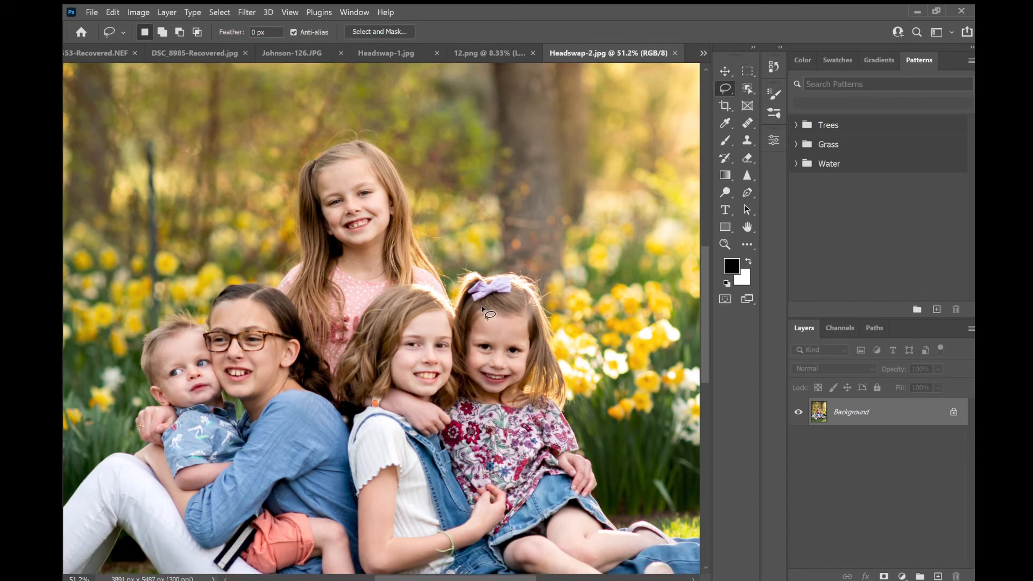
{"action": "mouse_move", "coordinate": [444, 215]}
{"action": "left_mouse_down"}
{"action": "mouse_move", "coordinate": [339, 273]}
{"action": "mouse_move", "coordinate": [304, 363]}
{"action": "mouse_move", "coordinate": [363, 416]}
{"action": "mouse_move", "coordinate": [433, 436]}
{"action": "mouse_move", "coordinate": [542, 415]}
{"action": "mouse_move", "coordinate": [606, 333]}
{"action": "mouse_move", "coordinate": [564, 269]}
{"action": "mouse_move", "coordinate": [501, 226]}
{"action": "mouse_move", "coordinate": [444, 215]}
{"action": "left_mouse_up"}
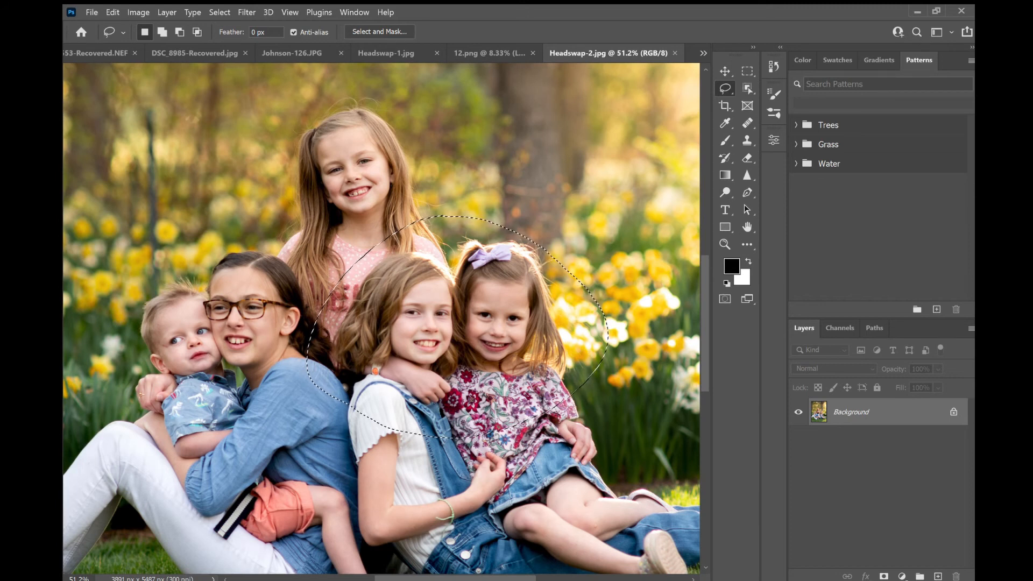
- Paste the heads into Headswap-1 and align them over the two right-hand girls at 51% opacity, committing the placement
{"action": "left_click", "coordinate": [374, 50]}
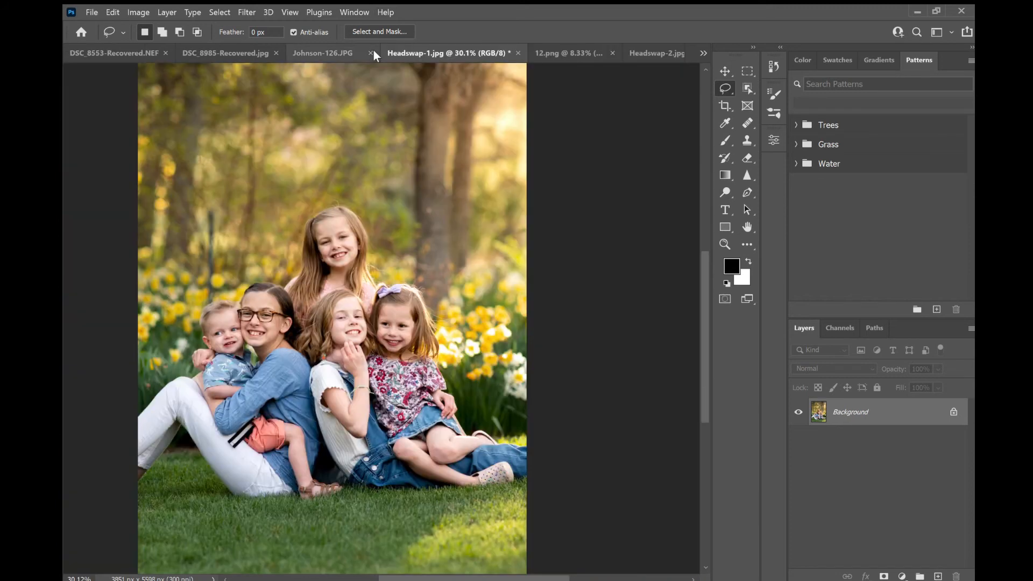
{"action": "key", "text": "ctrl+v"}
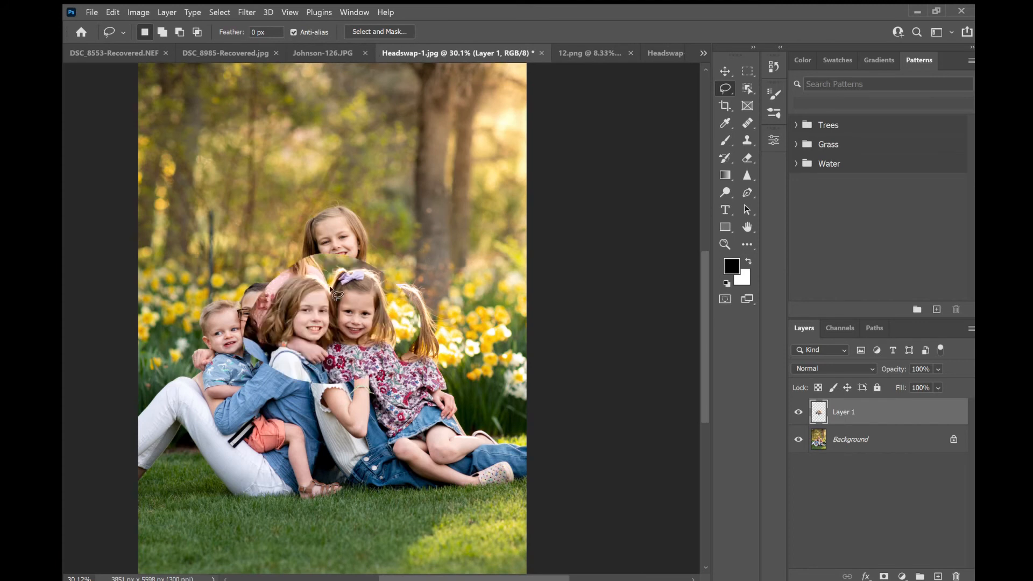
{"action": "left_click_drag", "start_coordinate": [330, 293], "coordinate": [381, 307]}
{"action": "left_click", "coordinate": [725, 69]}
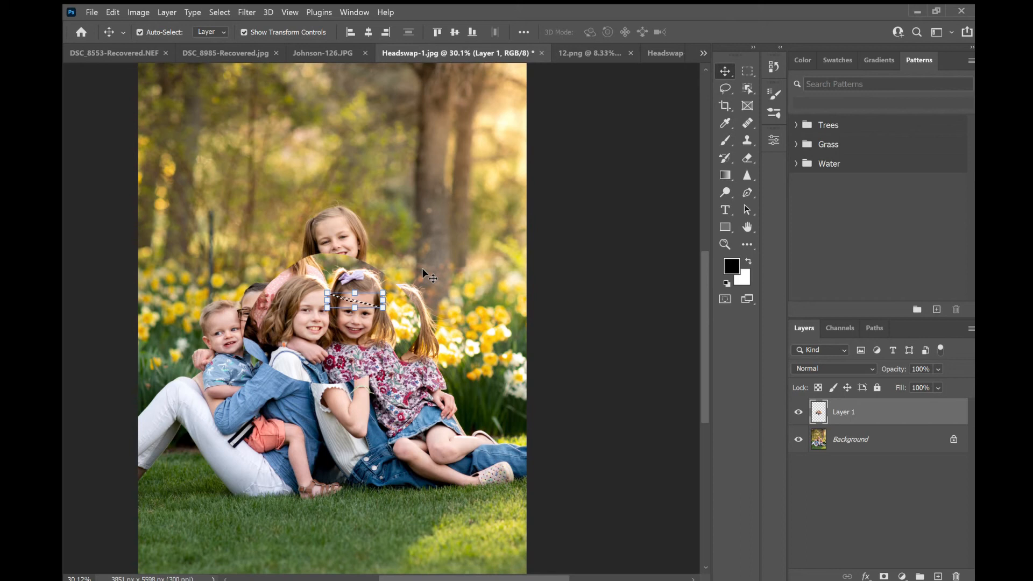
{"action": "key", "text": "ctrl+d"}
{"action": "left_click", "coordinate": [140, 32]}
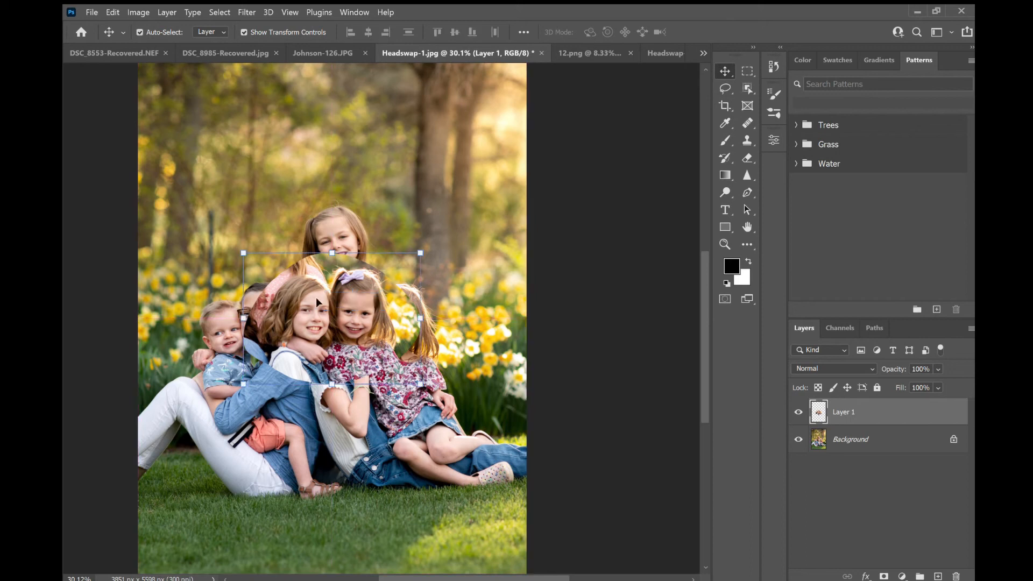
{"action": "left_click_drag", "start_coordinate": [377, 316], "coordinate": [378, 317]}
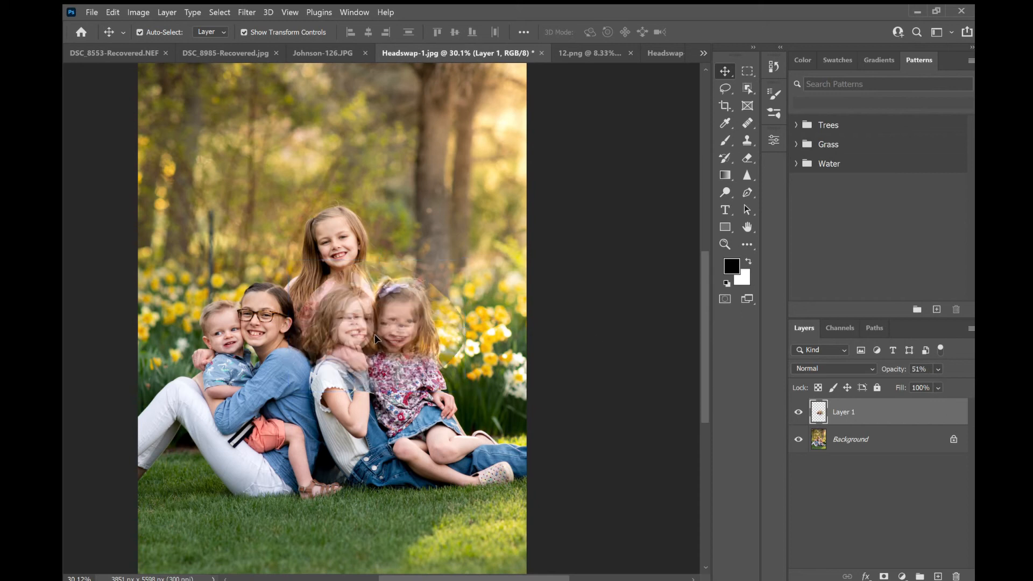
{"action": "scroll", "coordinate": [376, 328], "scroll_direction": "up", "scroll_amount": 4}
{"action": "left_click_drag", "start_coordinate": [463, 341], "coordinate": [454, 358]}
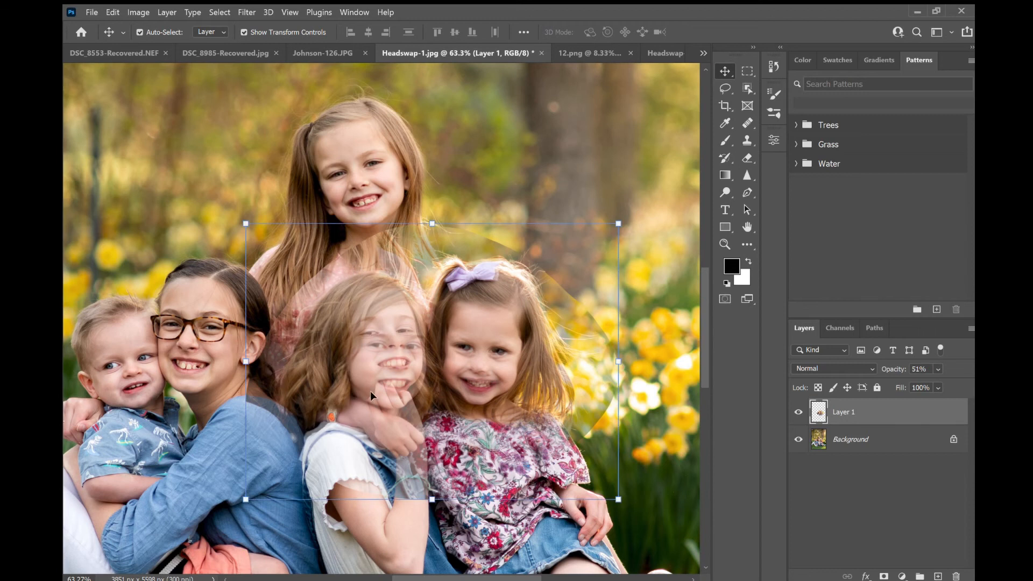
{"action": "mouse_move", "coordinate": [370, 392]}
{"action": "left_mouse_down"}
{"action": "mouse_move", "coordinate": [385, 404]}
{"action": "mouse_move", "coordinate": [373, 403]}
{"action": "left_mouse_up"}
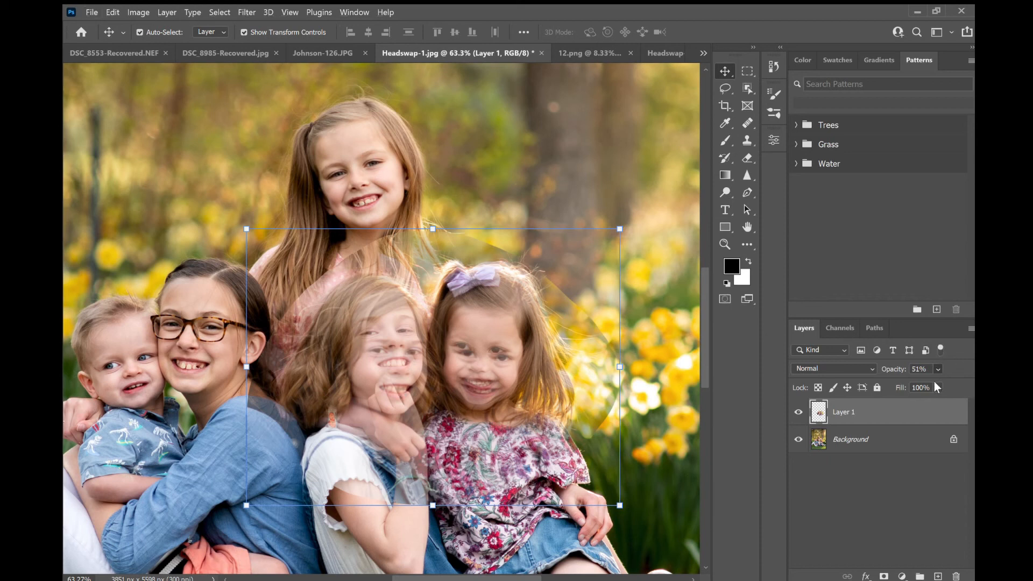
{"action": "key", "text": "Return"}
{"action": "left_click", "coordinate": [487, 146]}
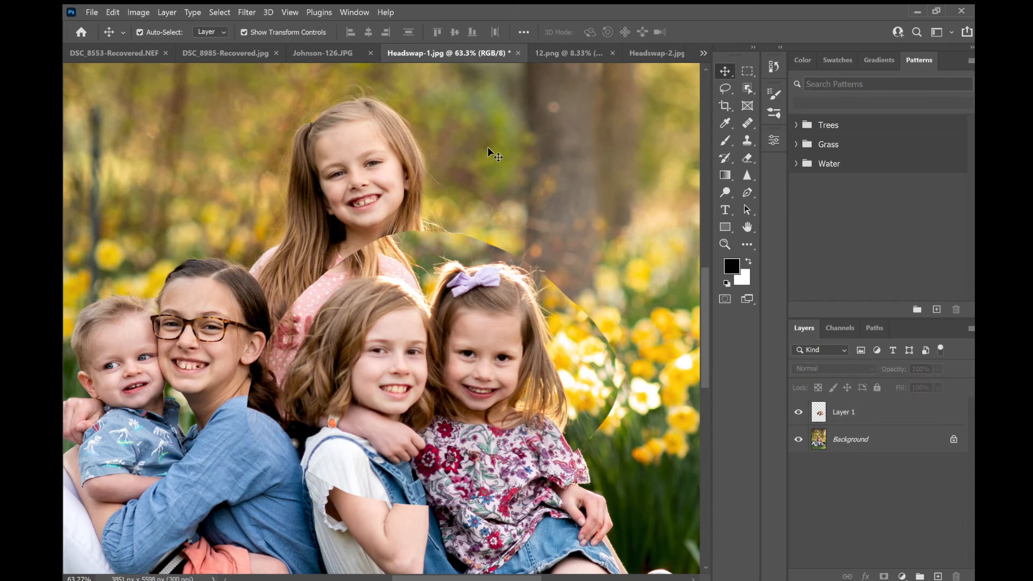
- Add a layer mask to the pasted heads layer and paint black with a soft brush along their edges to blend them into the photo
{"action": "left_click", "coordinate": [877, 424]}
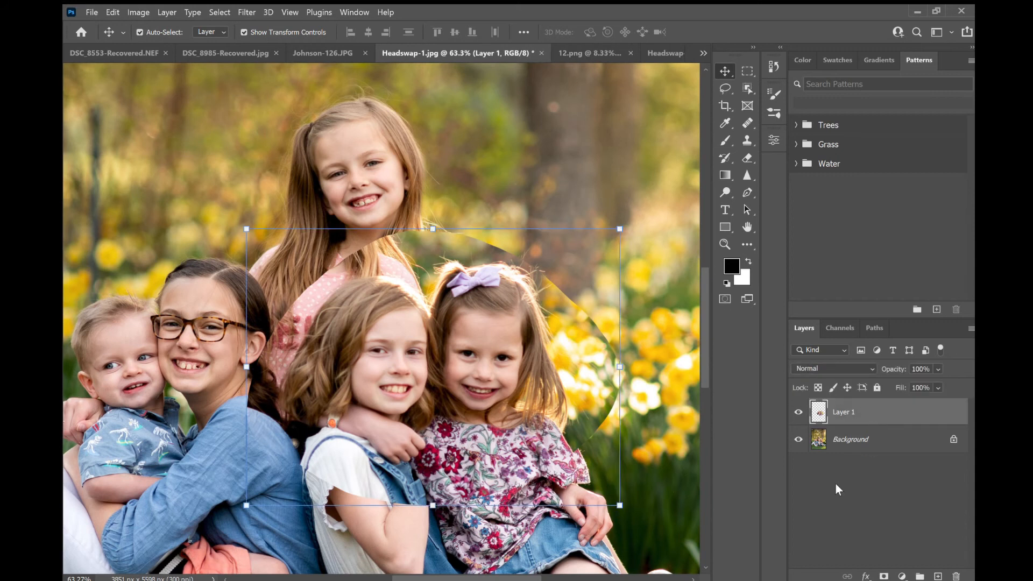
{"action": "left_click", "coordinate": [884, 576]}
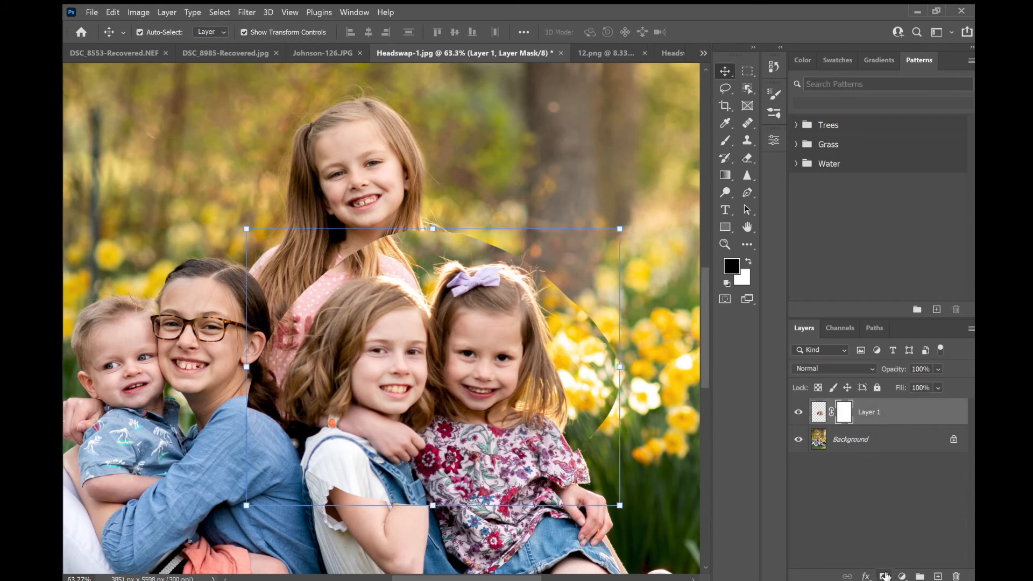
{"action": "left_click", "coordinate": [720, 142]}
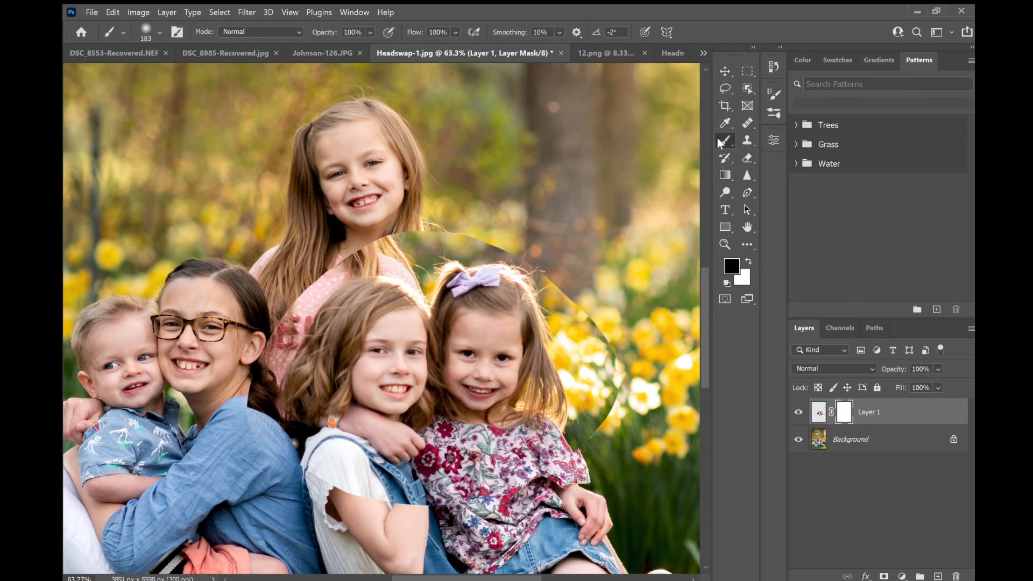
{"action": "mouse_move", "coordinate": [266, 355]}
{"action": "left_mouse_down"}
{"action": "mouse_move", "coordinate": [302, 296]}
{"action": "mouse_move", "coordinate": [269, 377]}
{"action": "mouse_move", "coordinate": [275, 452]}
{"action": "mouse_move", "coordinate": [263, 444]}
{"action": "mouse_move", "coordinate": [253, 458]}
{"action": "left_mouse_up"}
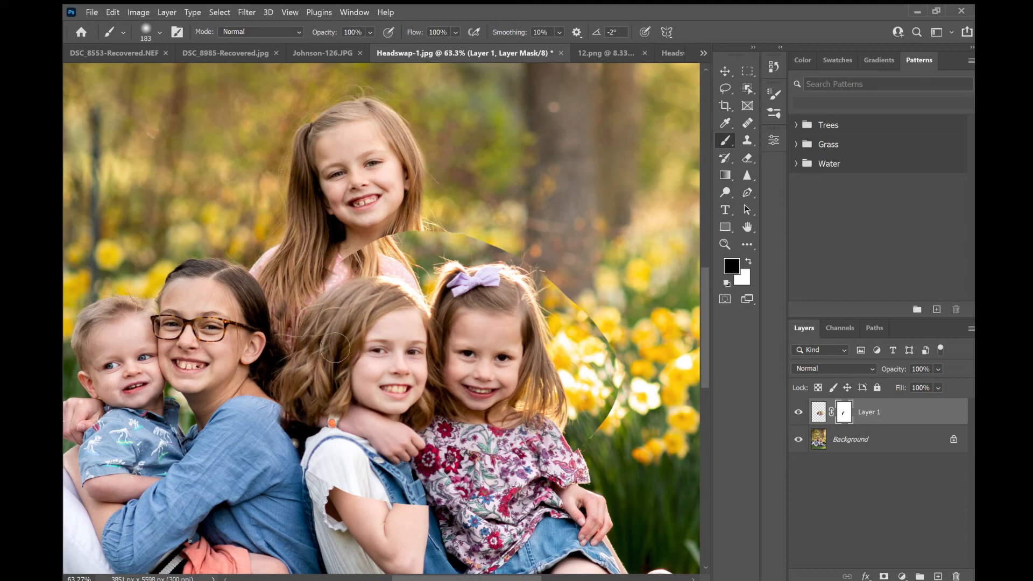
{"action": "mouse_move", "coordinate": [301, 427]}
{"action": "left_mouse_down"}
{"action": "mouse_move", "coordinate": [292, 450]}
{"action": "mouse_move", "coordinate": [307, 456]}
{"action": "mouse_move", "coordinate": [301, 447]}
{"action": "mouse_move", "coordinate": [312, 494]}
{"action": "mouse_move", "coordinate": [311, 457]}
{"action": "mouse_move", "coordinate": [319, 503]}
{"action": "left_mouse_up"}
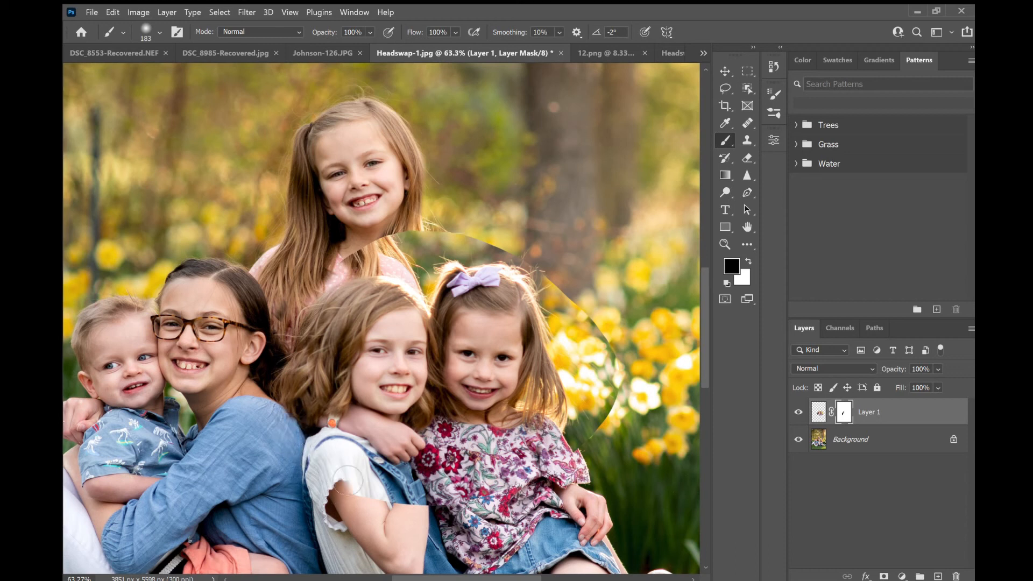
{"action": "mouse_move", "coordinate": [332, 462]}
{"action": "left_mouse_down"}
{"action": "mouse_move", "coordinate": [384, 495]}
{"action": "mouse_move", "coordinate": [390, 528]}
{"action": "mouse_move", "coordinate": [336, 495]}
{"action": "left_mouse_up"}
{"action": "mouse_move", "coordinate": [371, 253]}
{"action": "left_mouse_down"}
{"action": "mouse_move", "coordinate": [377, 269]}
{"action": "mouse_move", "coordinate": [409, 275]}
{"action": "mouse_move", "coordinate": [378, 283]}
{"action": "mouse_move", "coordinate": [425, 274]}
{"action": "mouse_move", "coordinate": [436, 250]}
{"action": "mouse_move", "coordinate": [411, 237]}
{"action": "left_mouse_up"}
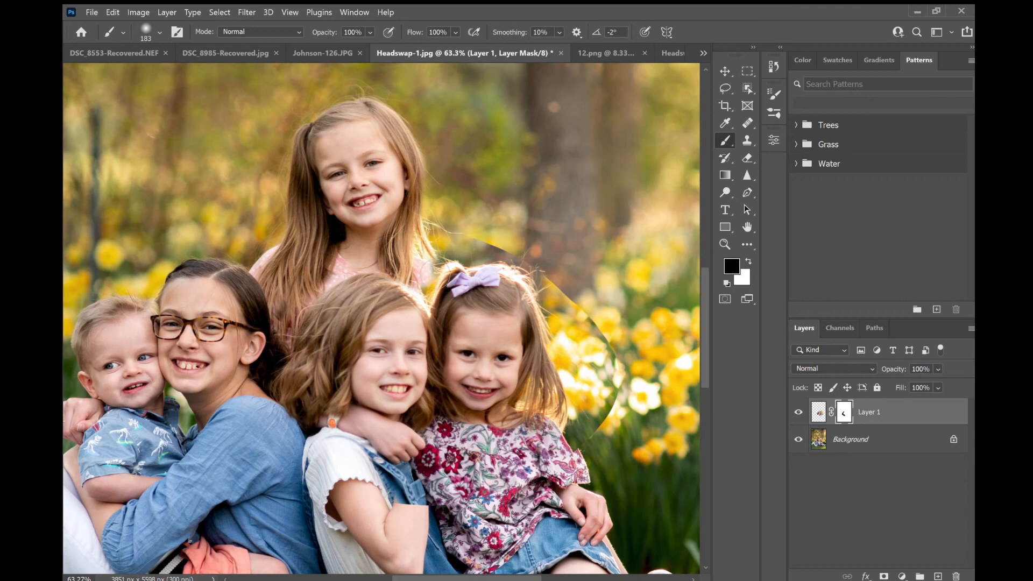
{"action": "mouse_move", "coordinate": [584, 302]}
{"action": "left_mouse_down"}
{"action": "mouse_move", "coordinate": [586, 354]}
{"action": "mouse_move", "coordinate": [567, 293]}
{"action": "mouse_move", "coordinate": [570, 339]}
{"action": "mouse_move", "coordinate": [590, 385]}
{"action": "mouse_move", "coordinate": [569, 344]}
{"action": "mouse_move", "coordinate": [577, 375]}
{"action": "mouse_move", "coordinate": [568, 332]}
{"action": "mouse_move", "coordinate": [589, 439]}
{"action": "mouse_move", "coordinate": [598, 423]}
{"action": "mouse_move", "coordinate": [621, 440]}
{"action": "mouse_move", "coordinate": [632, 430]}
{"action": "mouse_move", "coordinate": [619, 336]}
{"action": "mouse_move", "coordinate": [585, 496]}
{"action": "mouse_move", "coordinate": [573, 483]}
{"action": "mouse_move", "coordinate": [566, 496]}
{"action": "mouse_move", "coordinate": [428, 487]}
{"action": "mouse_move", "coordinate": [435, 504]}
{"action": "mouse_move", "coordinate": [406, 511]}
{"action": "mouse_move", "coordinate": [387, 495]}
{"action": "left_mouse_up"}
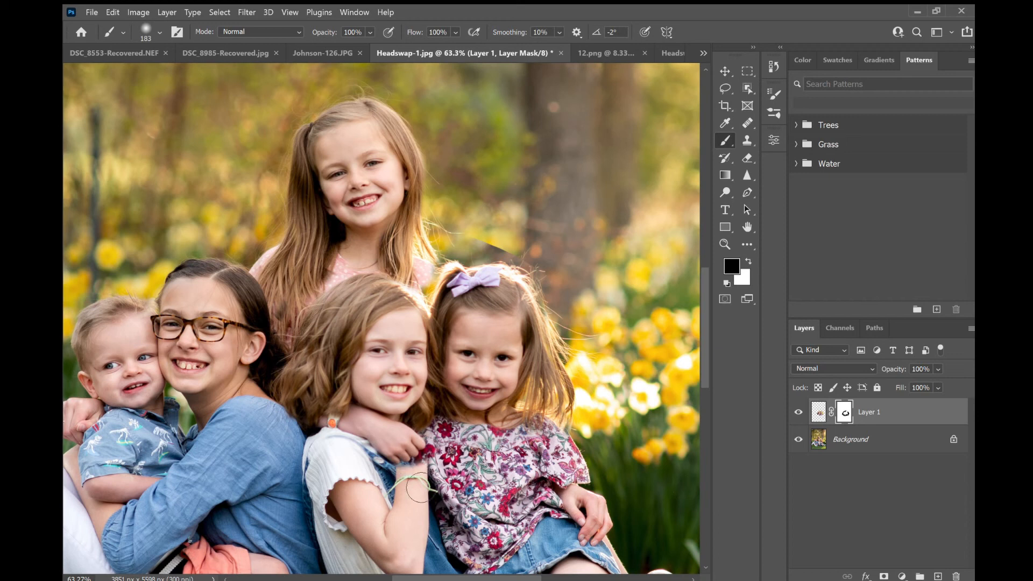
{"action": "mouse_move", "coordinate": [431, 479]}
{"action": "left_mouse_down"}
{"action": "mouse_move", "coordinate": [411, 488]}
{"action": "mouse_move", "coordinate": [425, 474]}
{"action": "mouse_move", "coordinate": [424, 526]}
{"action": "mouse_move", "coordinate": [429, 466]}
{"action": "mouse_move", "coordinate": [390, 454]}
{"action": "mouse_move", "coordinate": [394, 463]}
{"action": "mouse_move", "coordinate": [377, 433]}
{"action": "mouse_move", "coordinate": [355, 427]}
{"action": "mouse_move", "coordinate": [409, 431]}
{"action": "mouse_move", "coordinate": [421, 452]}
{"action": "mouse_move", "coordinate": [405, 430]}
{"action": "mouse_move", "coordinate": [417, 445]}
{"action": "left_mouse_up"}
{"action": "key", "text": "ctrl+z"}
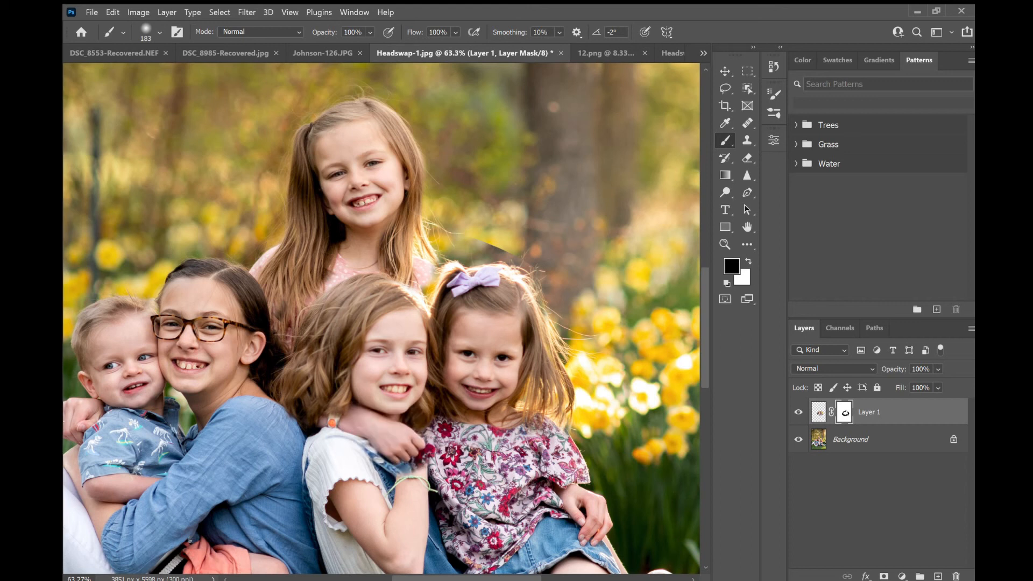
{"action": "left_click_drag", "start_coordinate": [405, 486], "coordinate": [414, 483]}
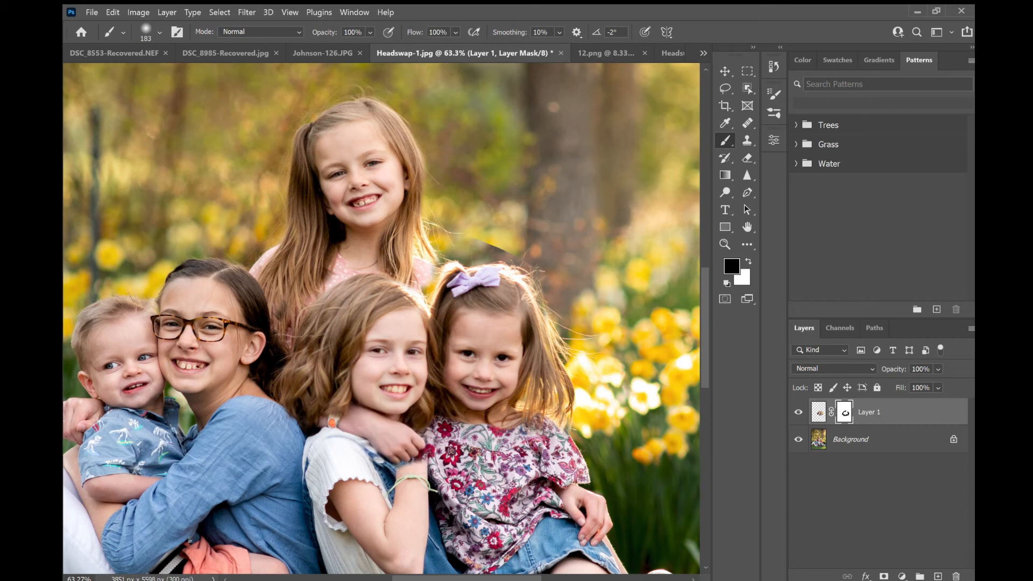
{"action": "mouse_move", "coordinate": [452, 248]}
{"action": "left_mouse_down"}
{"action": "mouse_move", "coordinate": [539, 254]}
{"action": "mouse_move", "coordinate": [480, 251]}
{"action": "left_mouse_up"}
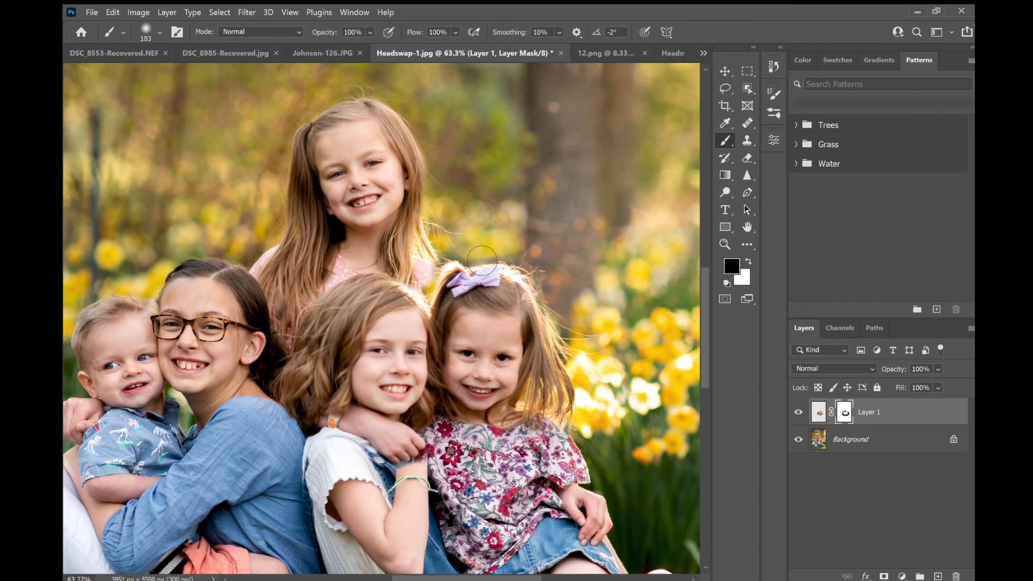
- Zoom in and refine the mask with a smaller brush along the hair between the girls and the arm edge
{"action": "scroll", "coordinate": [431, 294], "scroll_direction": "up", "scroll_amount": 4}
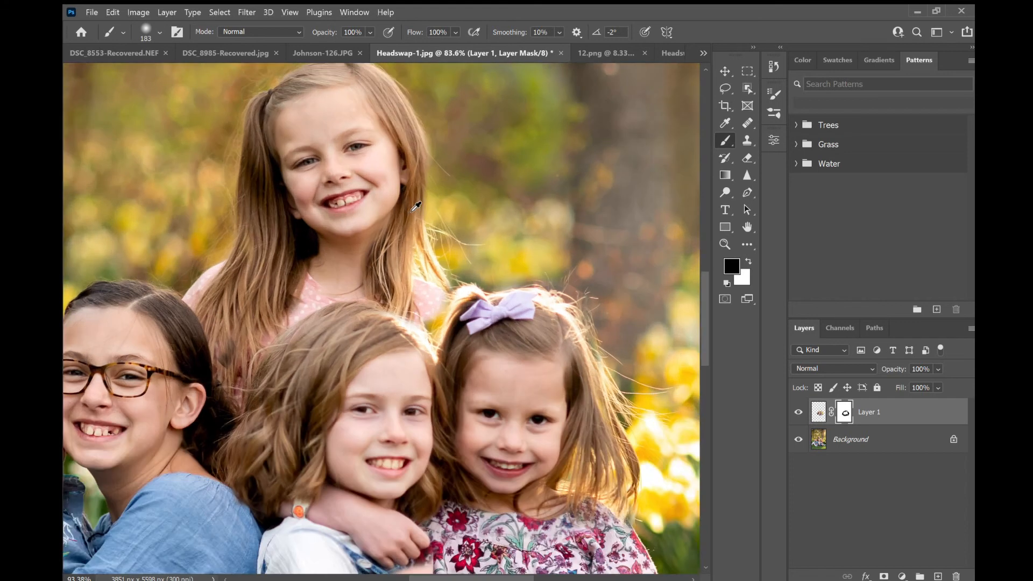
{"action": "scroll", "coordinate": [443, 317], "scroll_direction": "up", "scroll_amount": 8}
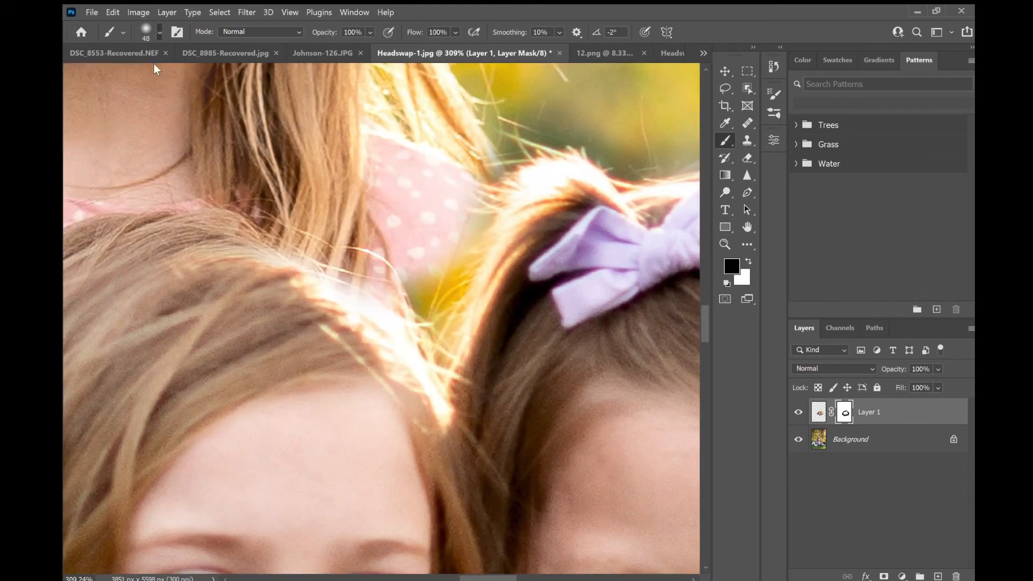
{"action": "mouse_move", "coordinate": [464, 216]}
{"action": "left_mouse_down"}
{"action": "mouse_move", "coordinate": [482, 239]}
{"action": "mouse_move", "coordinate": [516, 176]}
{"action": "mouse_move", "coordinate": [457, 303]}
{"action": "mouse_move", "coordinate": [452, 357]}
{"action": "mouse_move", "coordinate": [394, 298]}
{"action": "mouse_move", "coordinate": [442, 346]}
{"action": "mouse_move", "coordinate": [441, 364]}
{"action": "mouse_move", "coordinate": [357, 291]}
{"action": "mouse_move", "coordinate": [451, 376]}
{"action": "mouse_move", "coordinate": [516, 203]}
{"action": "mouse_move", "coordinate": [465, 276]}
{"action": "mouse_move", "coordinate": [557, 127]}
{"action": "mouse_move", "coordinate": [463, 177]}
{"action": "mouse_move", "coordinate": [544, 113]}
{"action": "mouse_move", "coordinate": [640, 167]}
{"action": "mouse_move", "coordinate": [563, 142]}
{"action": "mouse_move", "coordinate": [629, 161]}
{"action": "mouse_move", "coordinate": [607, 161]}
{"action": "mouse_move", "coordinate": [682, 152]}
{"action": "mouse_move", "coordinate": [632, 180]}
{"action": "mouse_move", "coordinate": [635, 157]}
{"action": "left_mouse_up"}
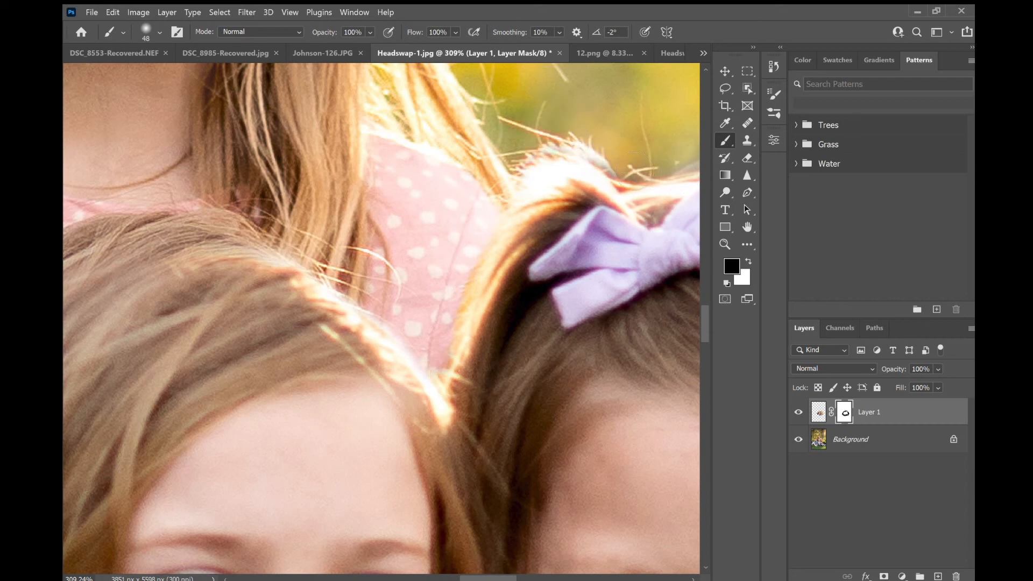
{"action": "scroll", "coordinate": [410, 122], "scroll_direction": "down", "scroll_amount": 15}
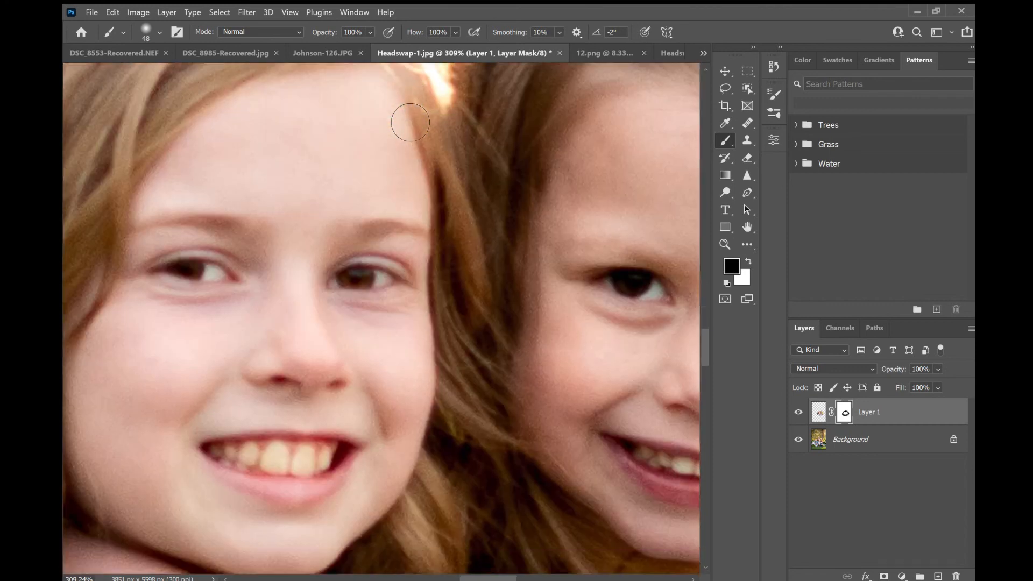
{"action": "scroll", "coordinate": [410, 122], "scroll_direction": "down", "scroll_amount": 6}
{"action": "mouse_move", "coordinate": [437, 251]}
{"action": "left_mouse_down"}
{"action": "mouse_move", "coordinate": [444, 304]}
{"action": "mouse_move", "coordinate": [447, 247]}
{"action": "mouse_move", "coordinate": [415, 260]}
{"action": "mouse_move", "coordinate": [408, 284]}
{"action": "mouse_move", "coordinate": [415, 268]}
{"action": "mouse_move", "coordinate": [386, 299]}
{"action": "mouse_move", "coordinate": [433, 273]}
{"action": "mouse_move", "coordinate": [422, 286]}
{"action": "mouse_move", "coordinate": [383, 305]}
{"action": "mouse_move", "coordinate": [375, 291]}
{"action": "mouse_move", "coordinate": [409, 296]}
{"action": "left_mouse_up"}
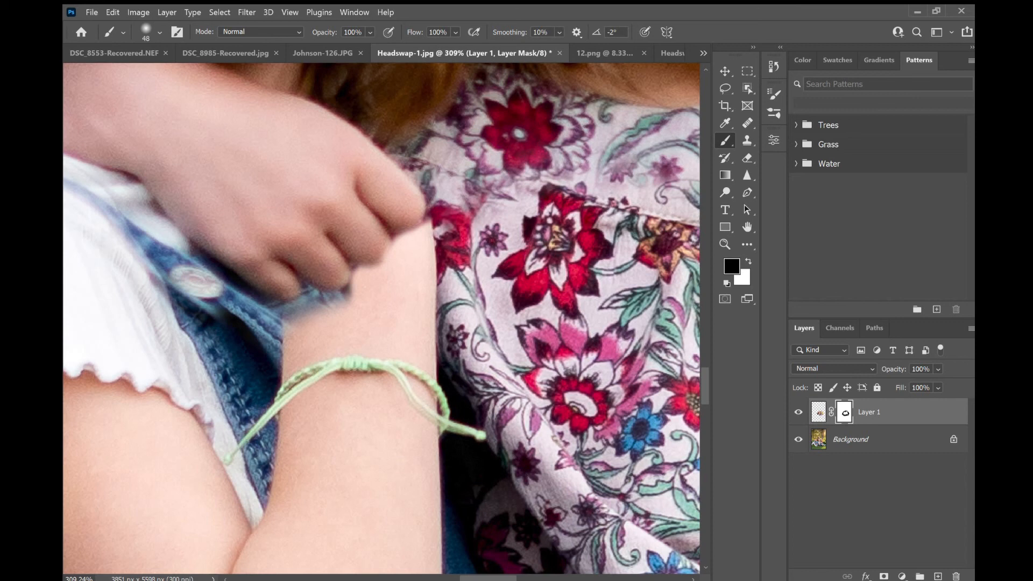
{"action": "mouse_move", "coordinate": [363, 311]}
{"action": "left_mouse_down"}
{"action": "mouse_move", "coordinate": [343, 322]}
{"action": "mouse_move", "coordinate": [322, 310]}
{"action": "mouse_move", "coordinate": [334, 320]}
{"action": "mouse_move", "coordinate": [281, 328]}
{"action": "mouse_move", "coordinate": [327, 332]}
{"action": "mouse_move", "coordinate": [334, 350]}
{"action": "mouse_move", "coordinate": [279, 320]}
{"action": "mouse_move", "coordinate": [332, 323]}
{"action": "mouse_move", "coordinate": [317, 320]}
{"action": "mouse_move", "coordinate": [374, 306]}
{"action": "mouse_move", "coordinate": [456, 234]}
{"action": "left_mouse_up"}
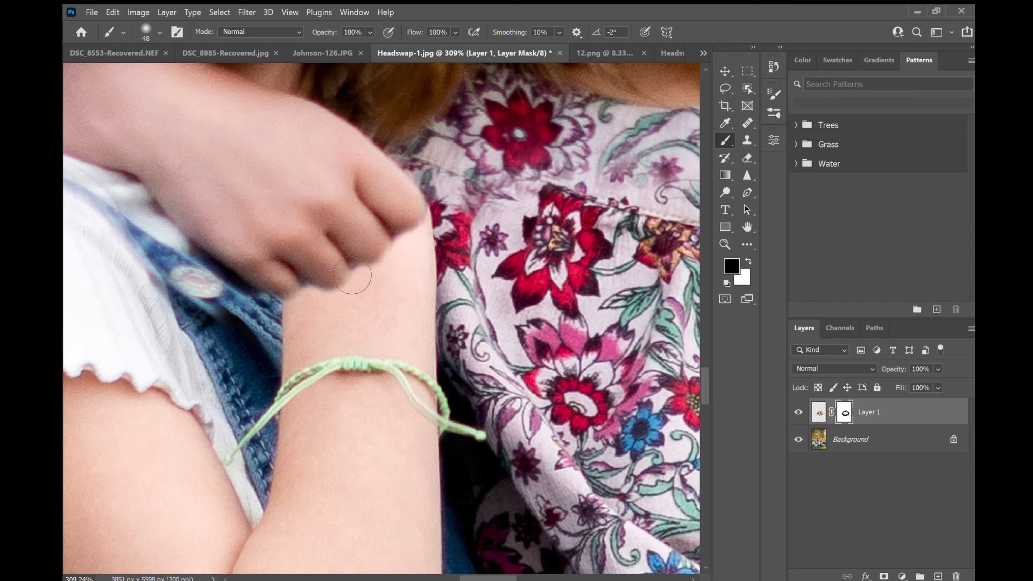
- Zoom in and out over the photo to examine how well the swapped heads blend in
{"action": "scroll", "coordinate": [338, 264], "scroll_direction": "down", "scroll_amount": 10}
{"action": "scroll", "coordinate": [339, 262], "scroll_direction": "down", "scroll_amount": 1}
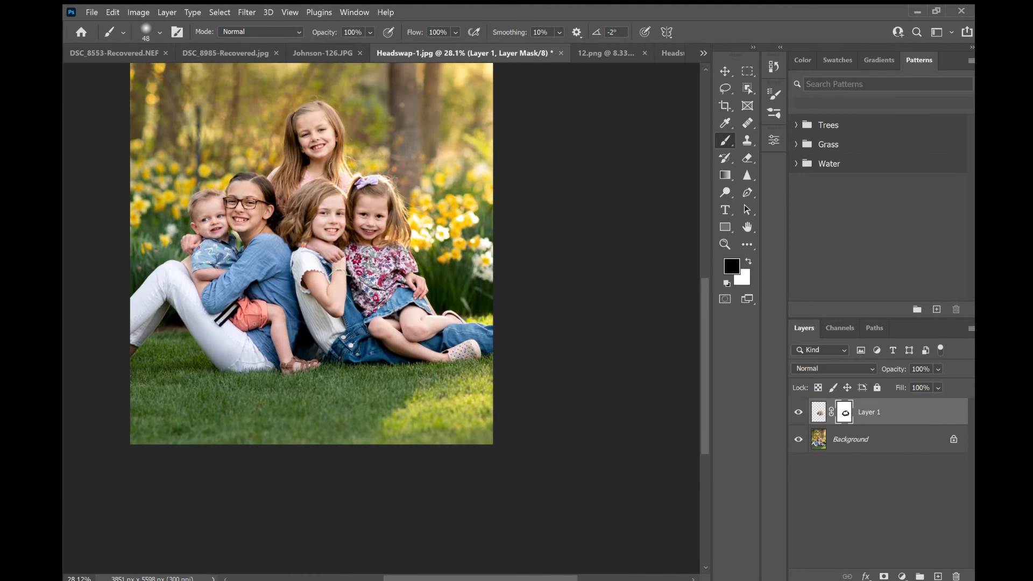
{"action": "scroll", "coordinate": [257, 276], "scroll_direction": "up", "scroll_amount": 2}
{"action": "scroll", "coordinate": [257, 276], "scroll_direction": "up", "scroll_amount": 4}
{"action": "scroll", "coordinate": [256, 277], "scroll_direction": "down", "scroll_amount": 1}
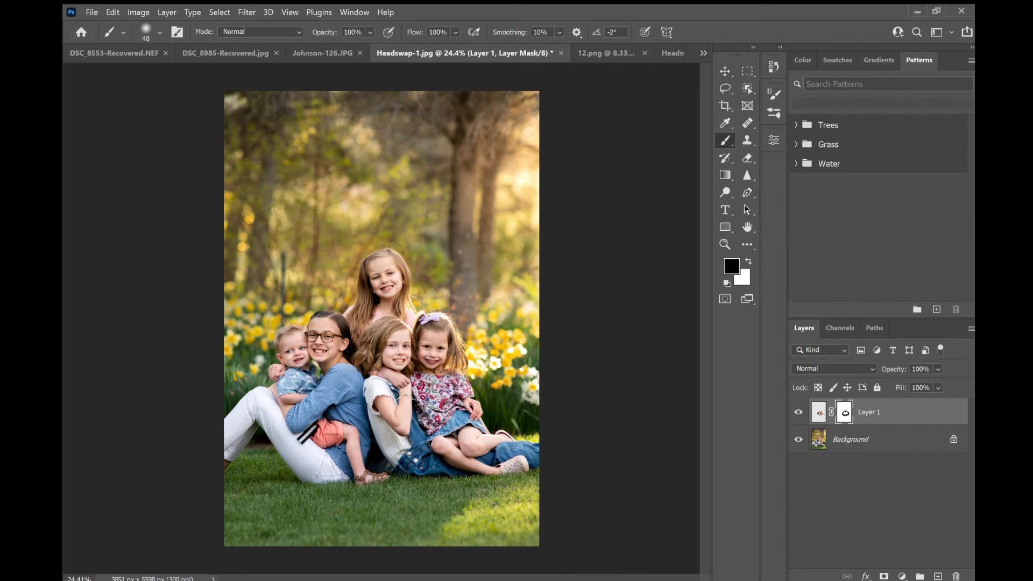
{"action": "scroll", "coordinate": [432, 338], "scroll_direction": "up", "scroll_amount": 6}
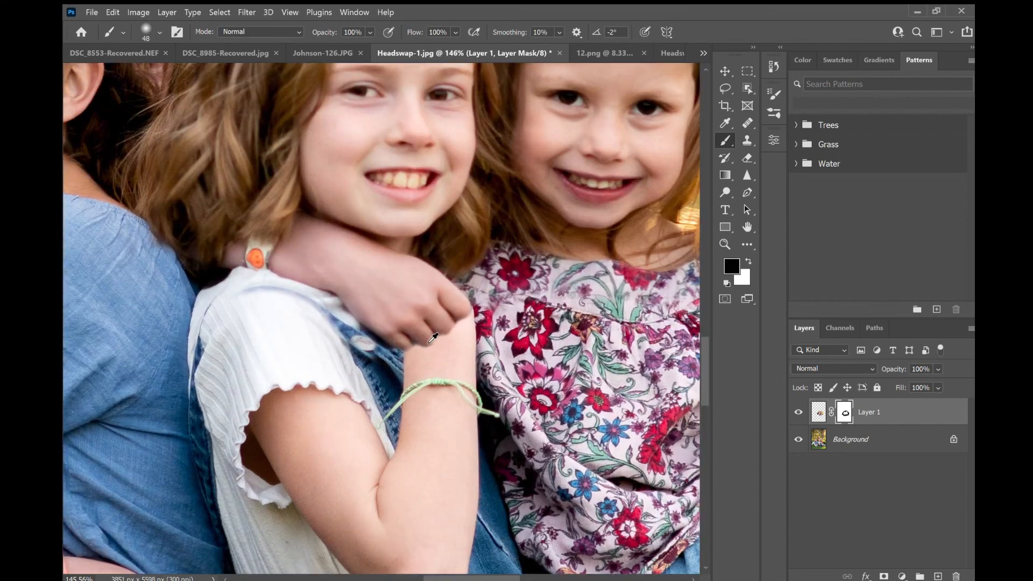
{"action": "scroll", "coordinate": [432, 338], "scroll_direction": "down", "scroll_amount": 5}
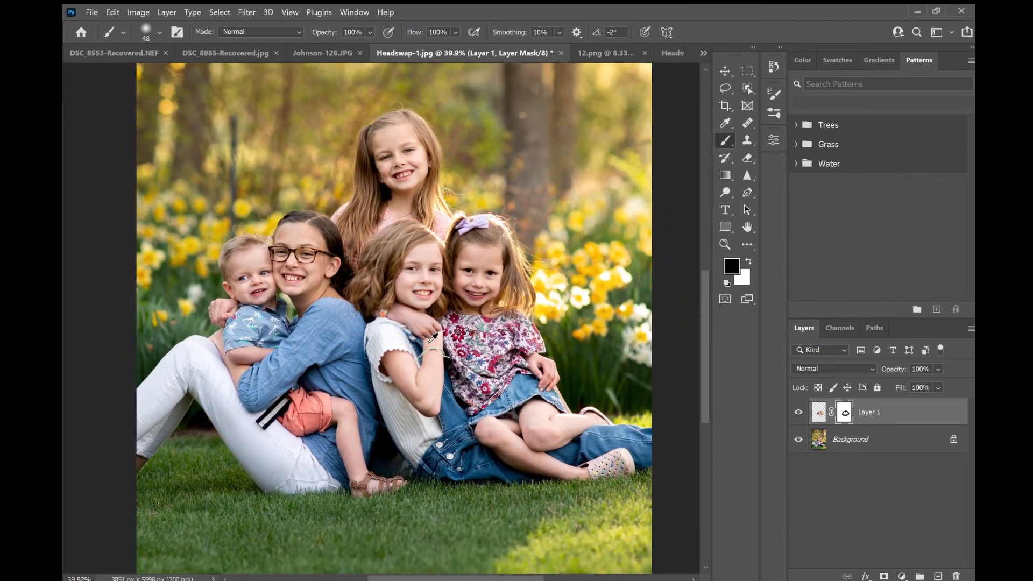
{"action": "scroll", "coordinate": [432, 338], "scroll_direction": "down", "scroll_amount": 1}
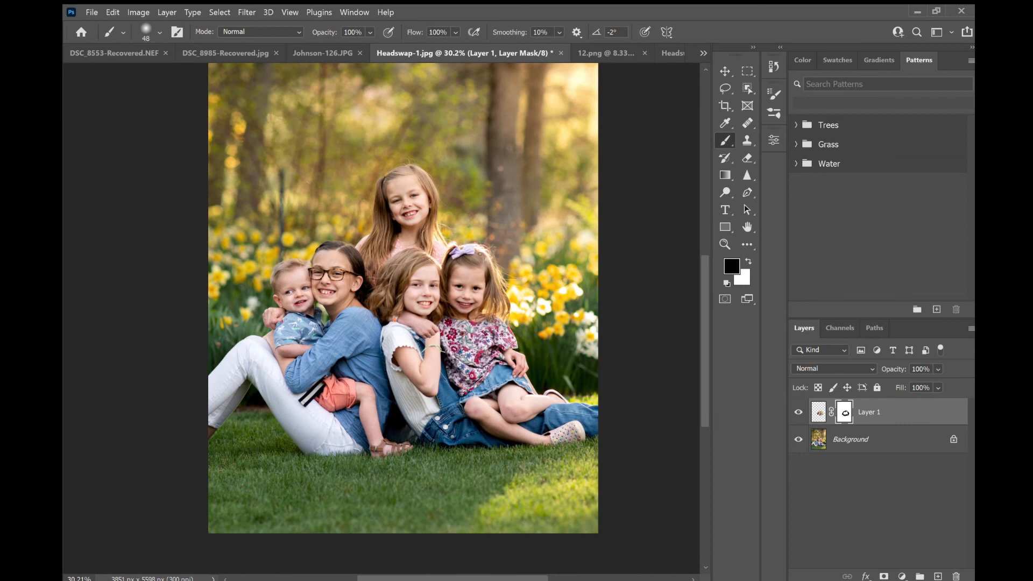
{"action": "scroll", "coordinate": [444, 371], "scroll_direction": "down", "scroll_amount": 1}
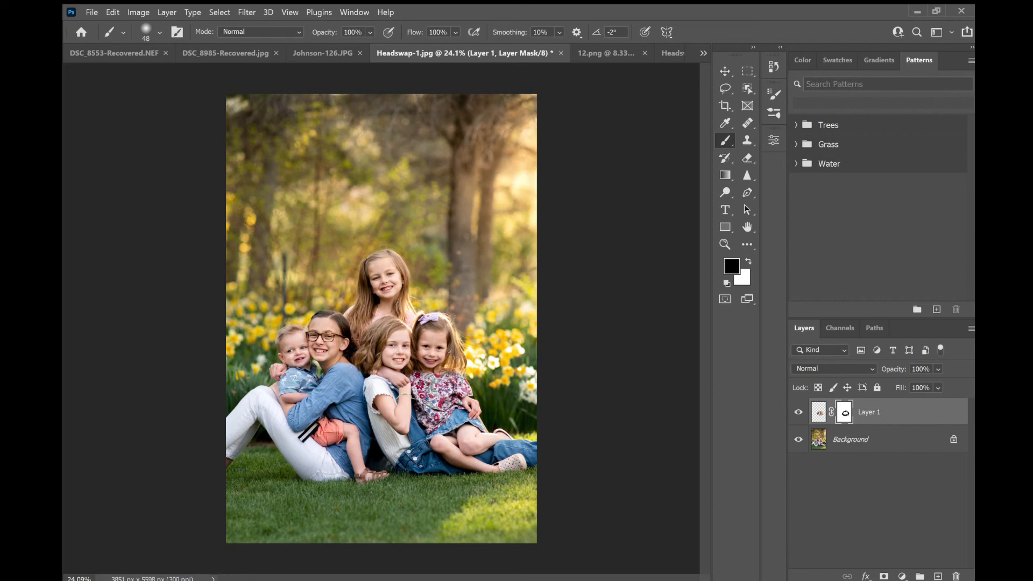
- Look through the open documents, viewing the 12.png flower overlay up close and the other photos
{"action": "left_click", "coordinate": [654, 50]}
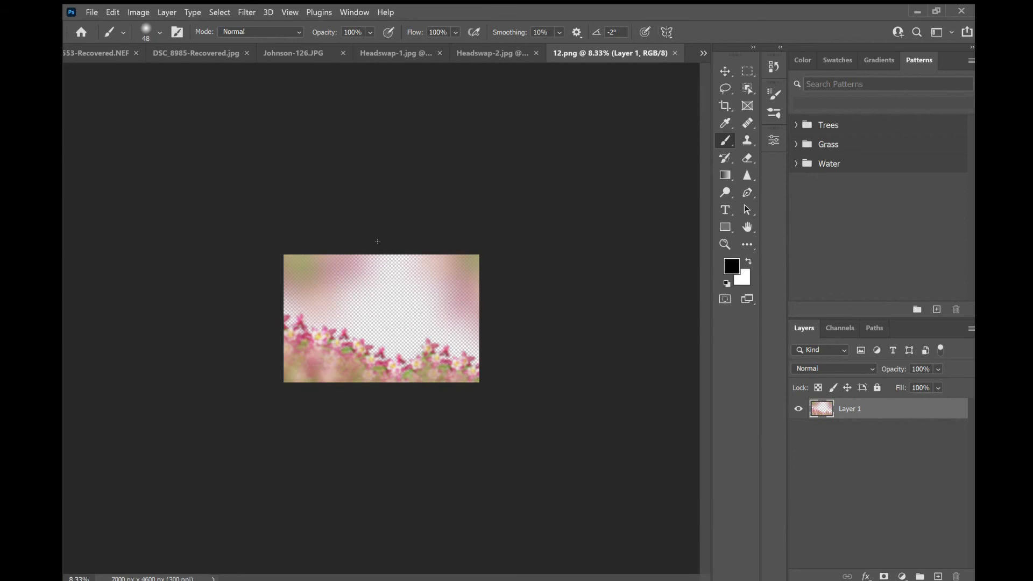
{"action": "left_click_drag", "start_coordinate": [595, 51], "coordinate": [564, 46]}
{"action": "scroll", "coordinate": [385, 327], "scroll_direction": "up", "scroll_amount": 5}
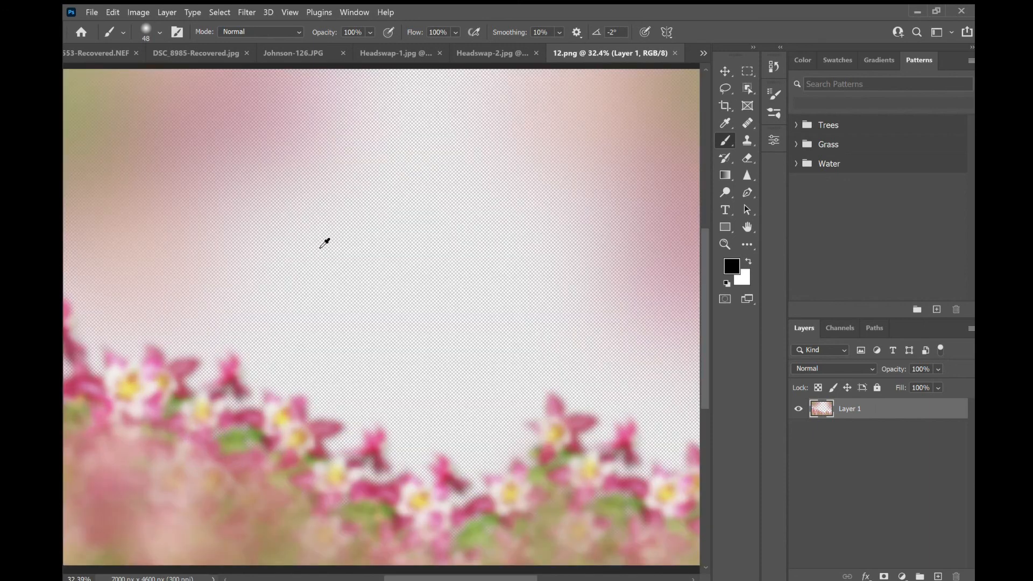
{"action": "scroll", "coordinate": [397, 279], "scroll_direction": "down", "scroll_amount": 3}
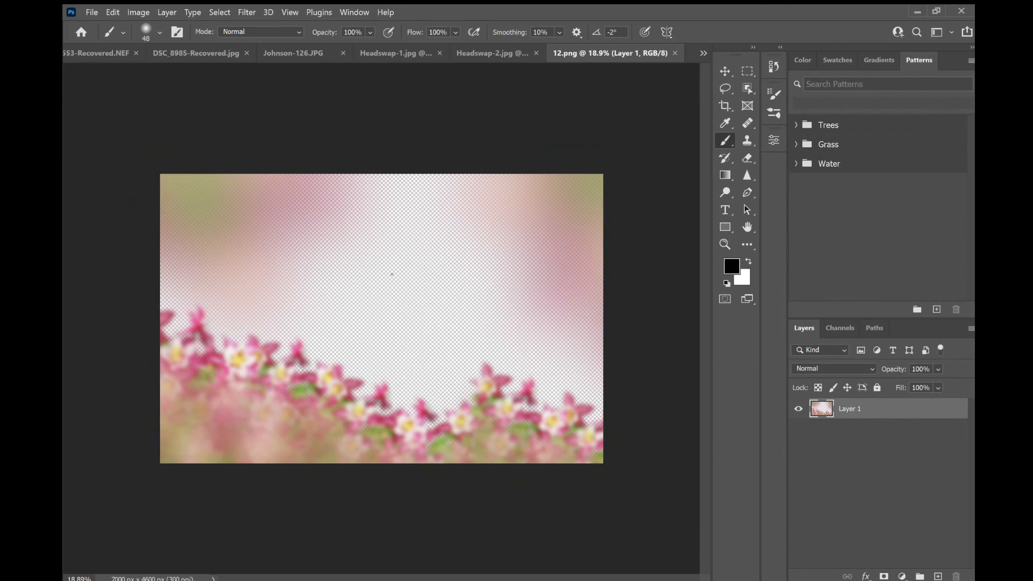
{"action": "left_click", "coordinate": [101, 52]}
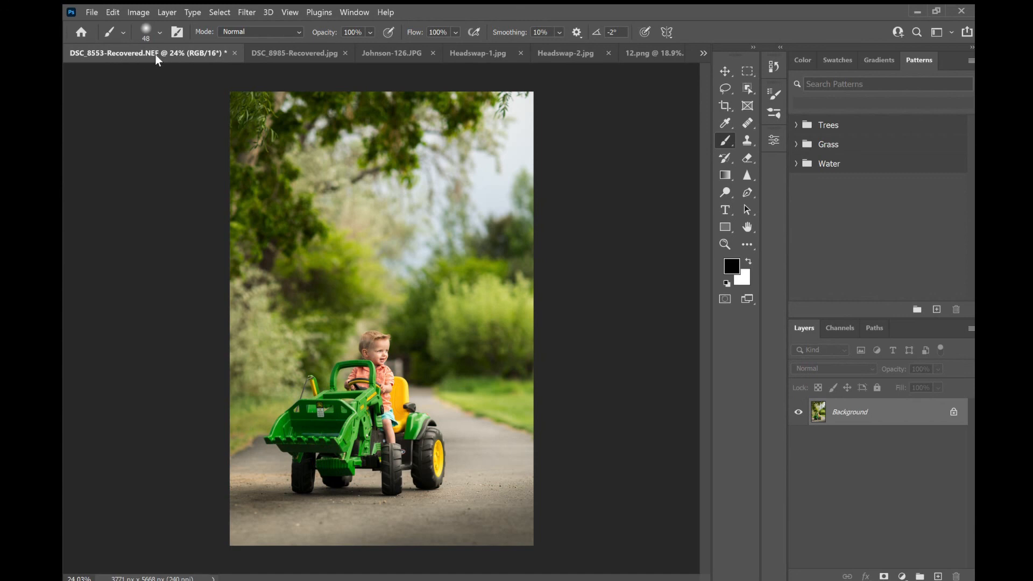
{"action": "left_click", "coordinate": [261, 47]}
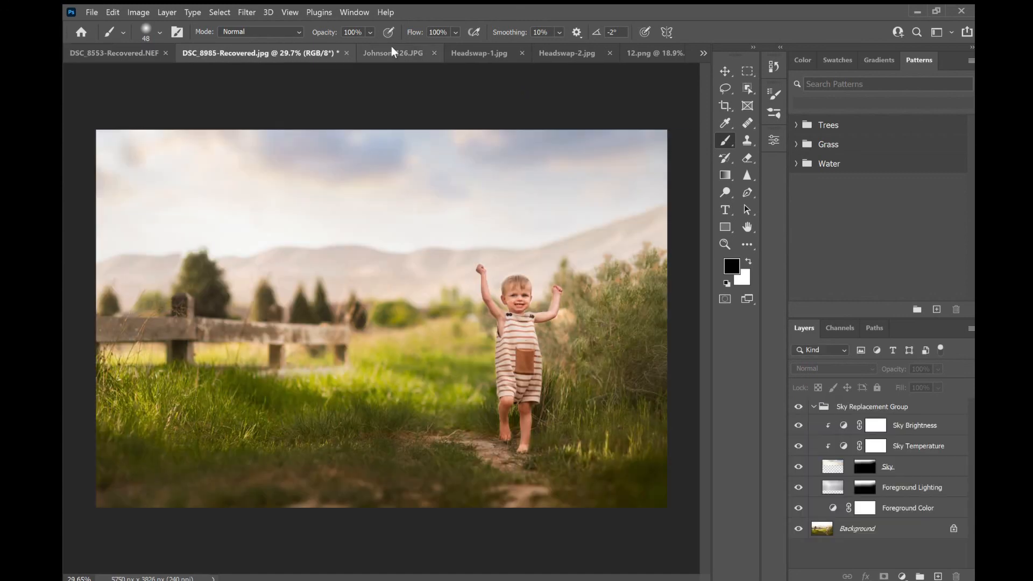
- Switch to the field photo with the replaced sky and undo the Sky Replacement
{"action": "left_click", "coordinate": [655, 53]}
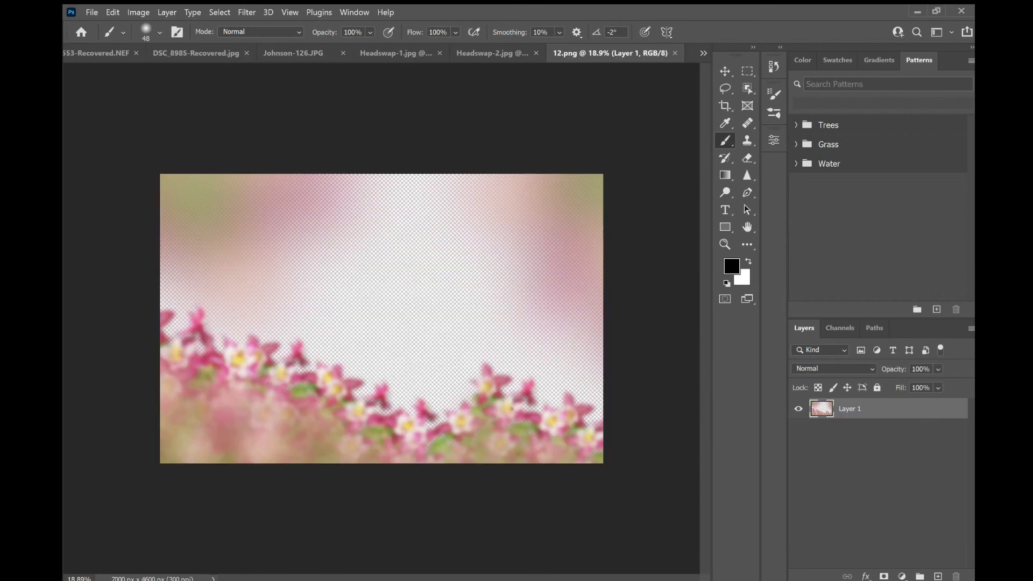
{"action": "left_click", "coordinate": [215, 53]}
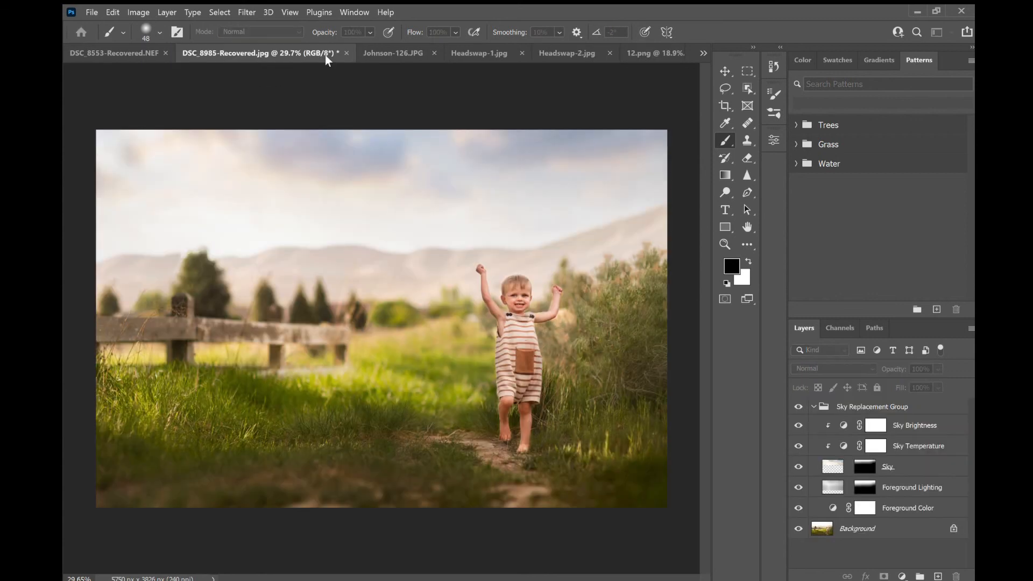
{"action": "key", "text": "ctrl+z"}
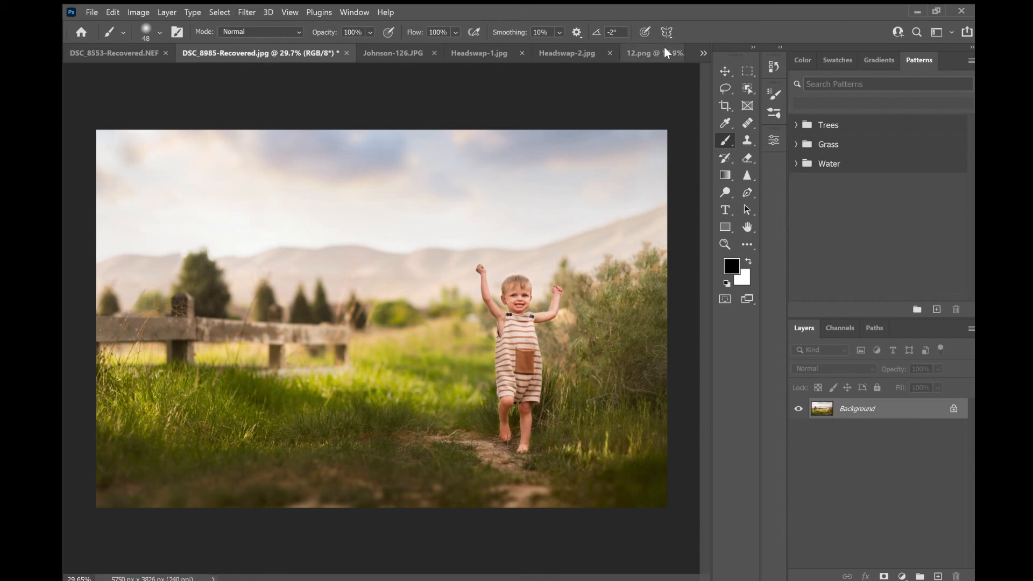
- Float the 12.png document into its own window and drag its flower layer into the field photo as an overlay
{"action": "left_click_drag", "start_coordinate": [654, 54], "coordinate": [650, 111]}
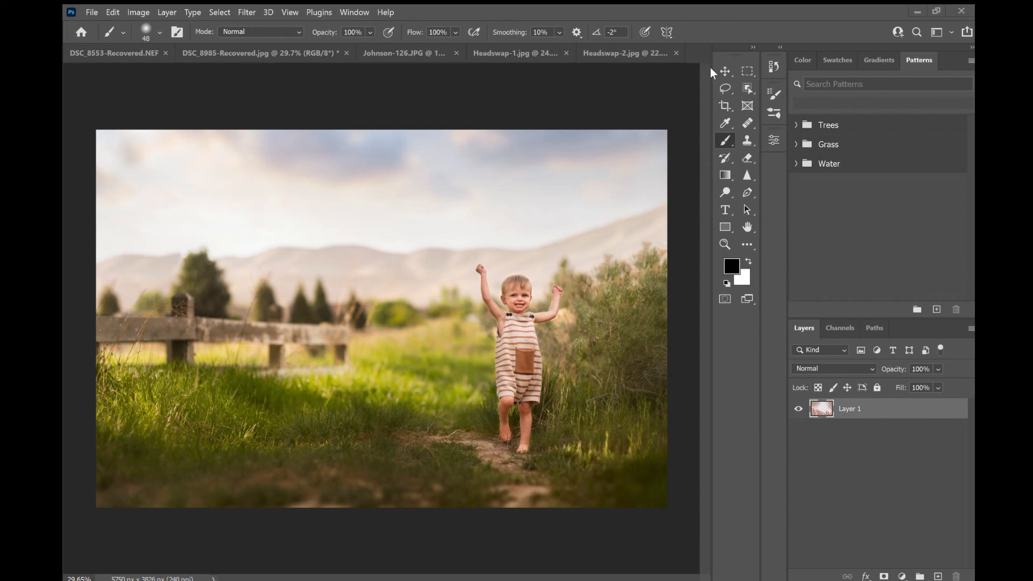
{"action": "key", "text": "v"}
{"action": "key", "text": "ctrl+o"}
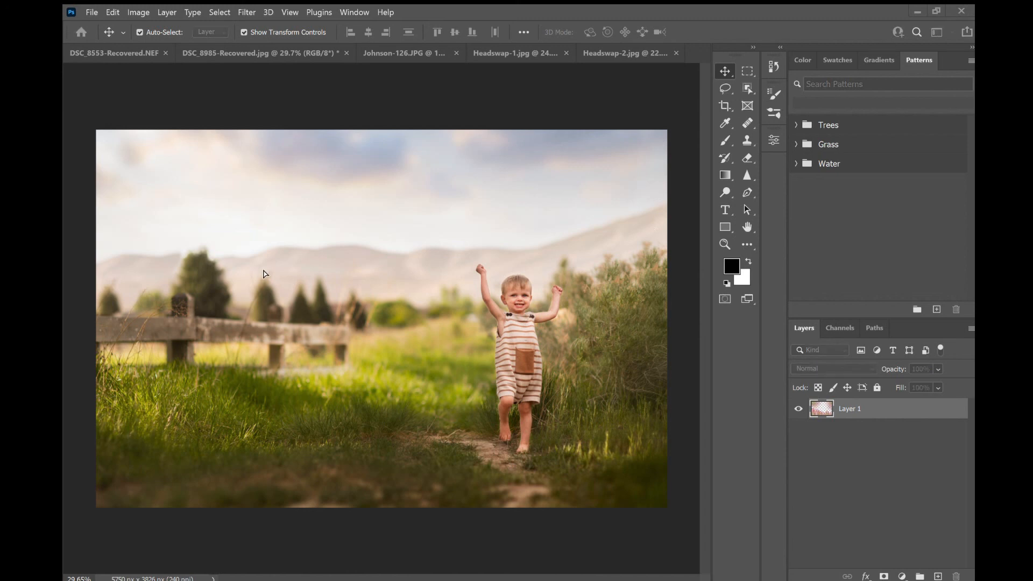
{"action": "left_click_drag", "start_coordinate": [596, 244], "coordinate": [592, 251]}
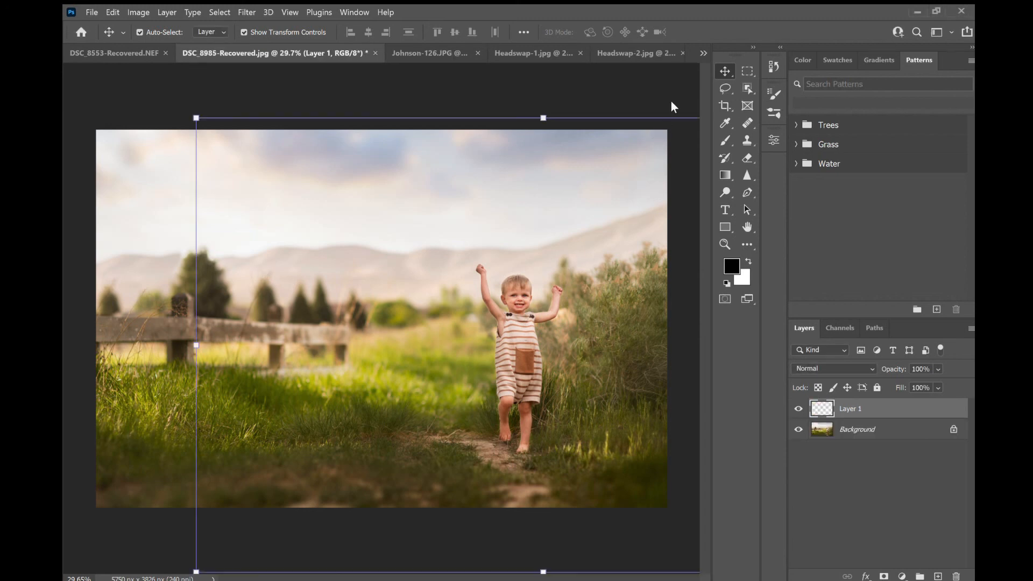
{"action": "left_click", "coordinate": [674, 57]}
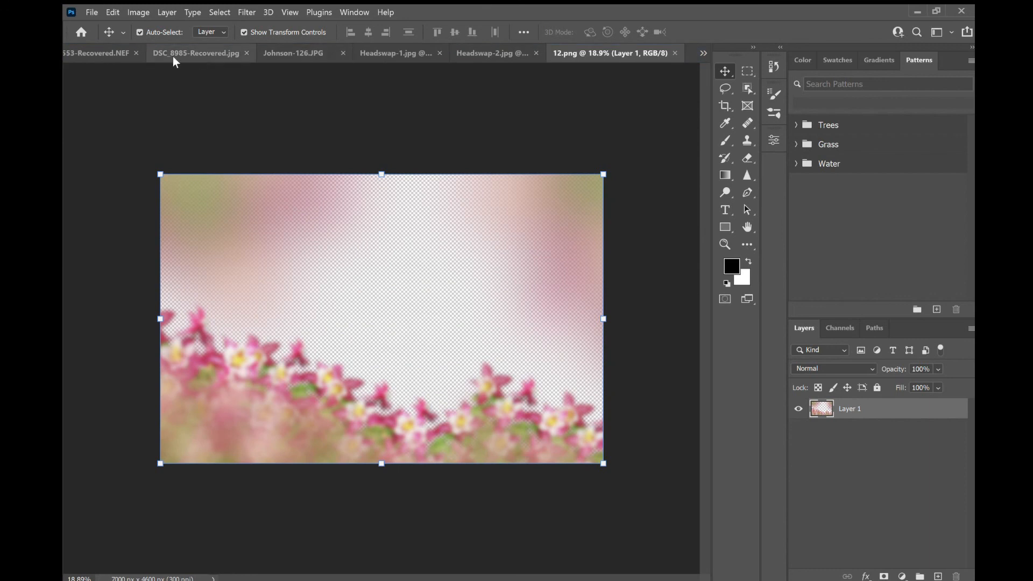
{"action": "left_click", "coordinate": [167, 50]}
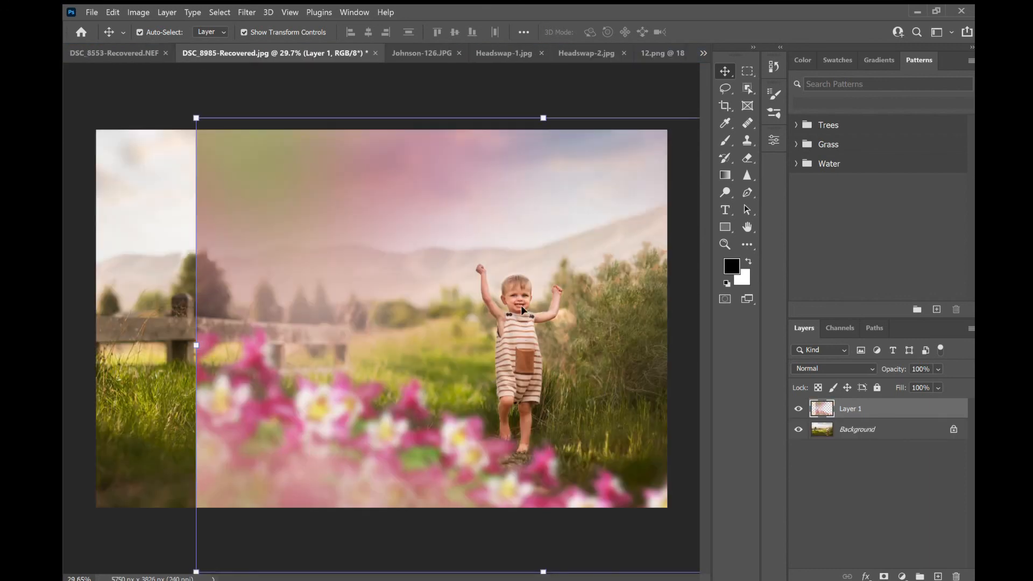
- Move and scale the flower overlay with Free Transform to about 92% so the flowers sit along the photo's bottom edge
{"action": "left_click_drag", "start_coordinate": [435, 434], "coordinate": [313, 412]}
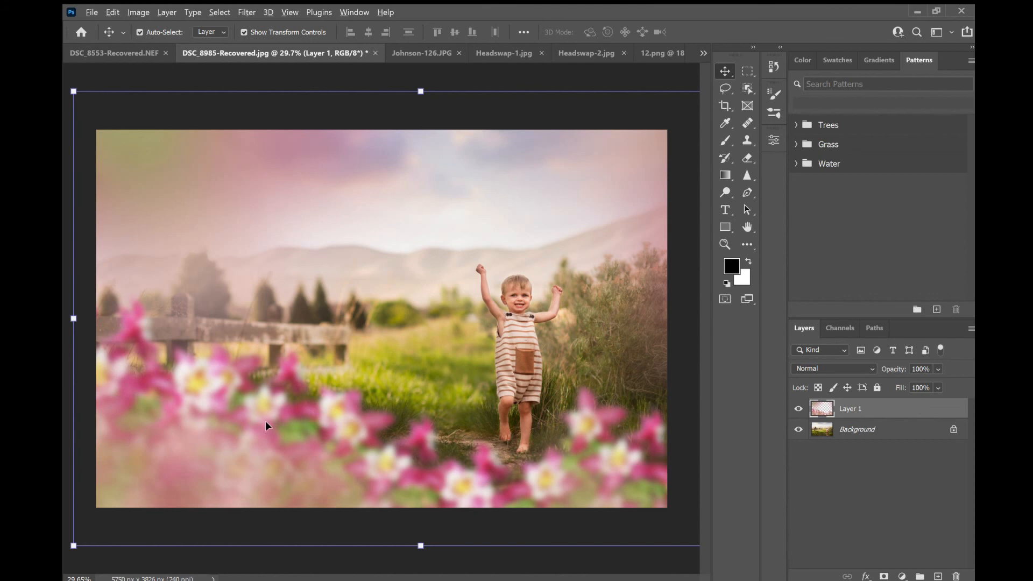
{"action": "key", "text": "ctrl+minus"}
{"action": "left_click_drag", "start_coordinate": [680, 143], "coordinate": [610, 161]}
{"action": "left_click_drag", "start_coordinate": [569, 353], "coordinate": [571, 336]}
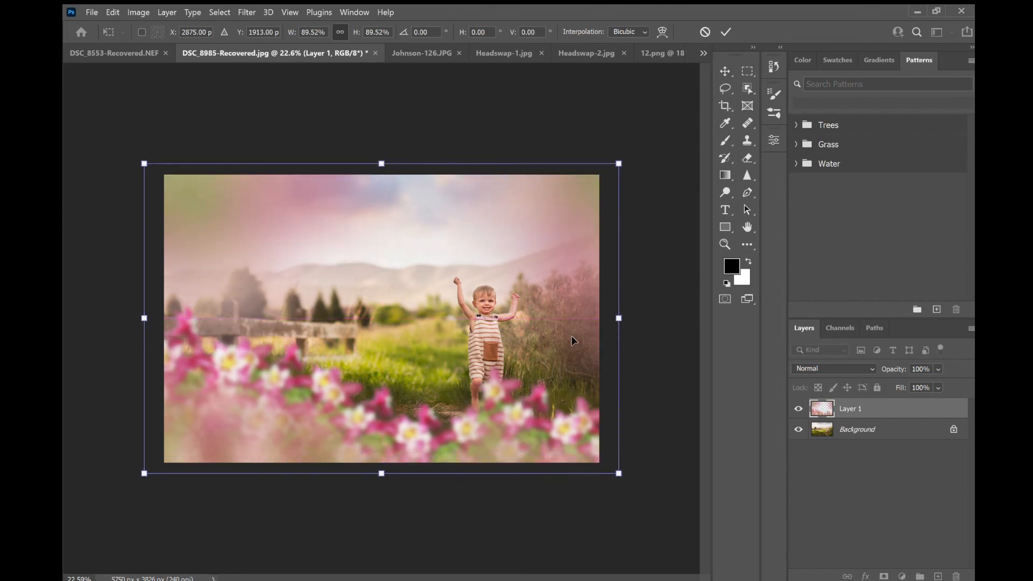
{"action": "left_click_drag", "start_coordinate": [388, 439], "coordinate": [365, 411]}
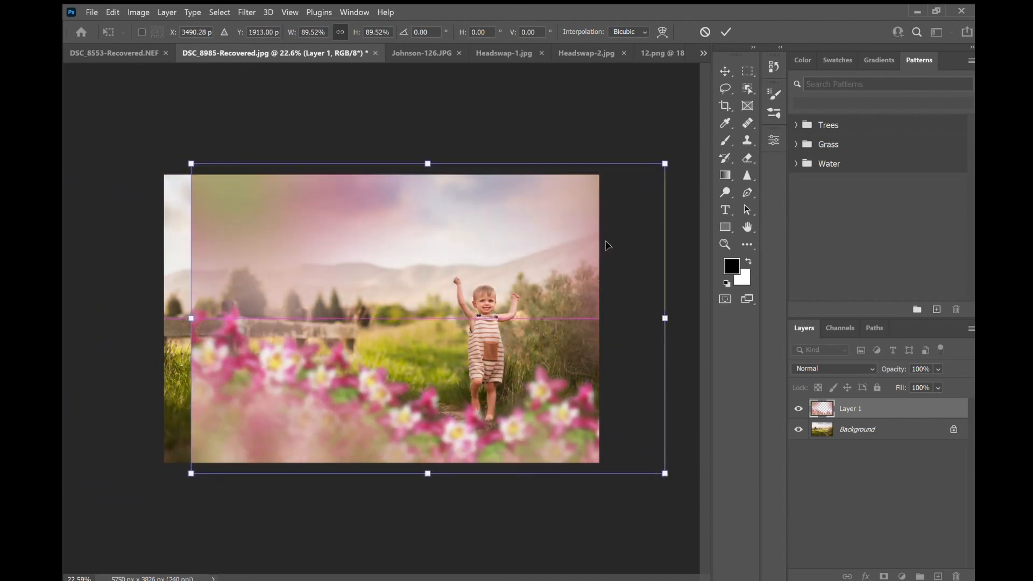
{"action": "left_click_drag", "start_coordinate": [666, 161], "coordinate": [790, 58]}
{"action": "left_click_drag", "start_coordinate": [457, 210], "coordinate": [395, 300]}
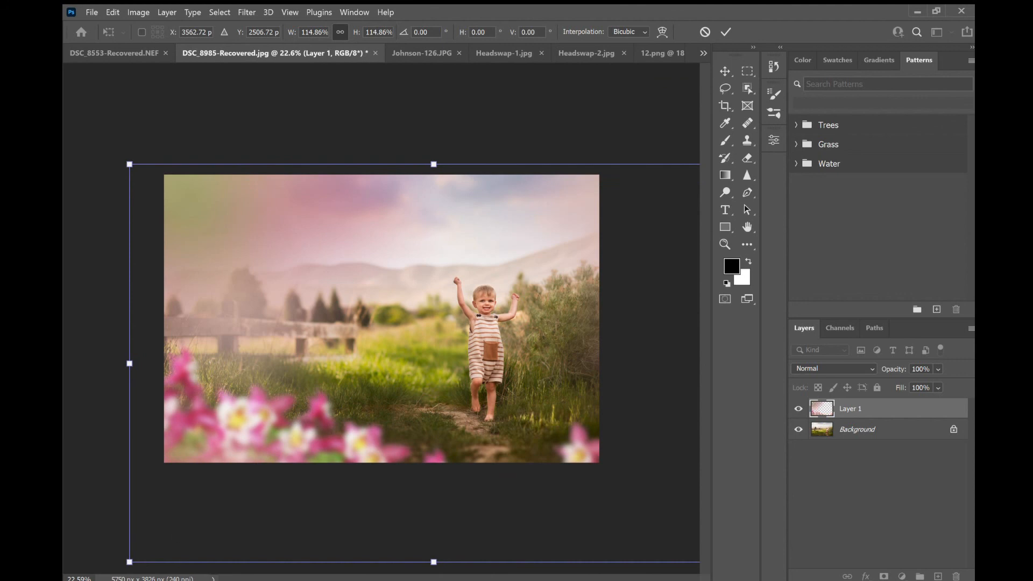
{"action": "left_click_drag", "start_coordinate": [129, 562], "coordinate": [65, 580]}
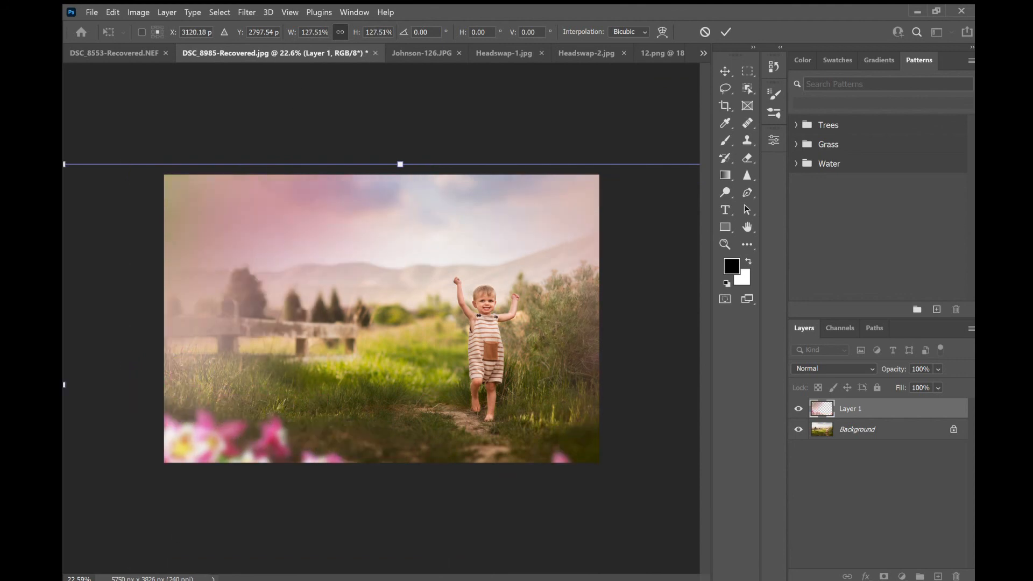
{"action": "left_click_drag", "start_coordinate": [349, 331], "coordinate": [204, 269]}
{"action": "left_click_drag", "start_coordinate": [616, 100], "coordinate": [429, 220]}
{"action": "left_click_drag", "start_coordinate": [304, 306], "coordinate": [497, 219]}
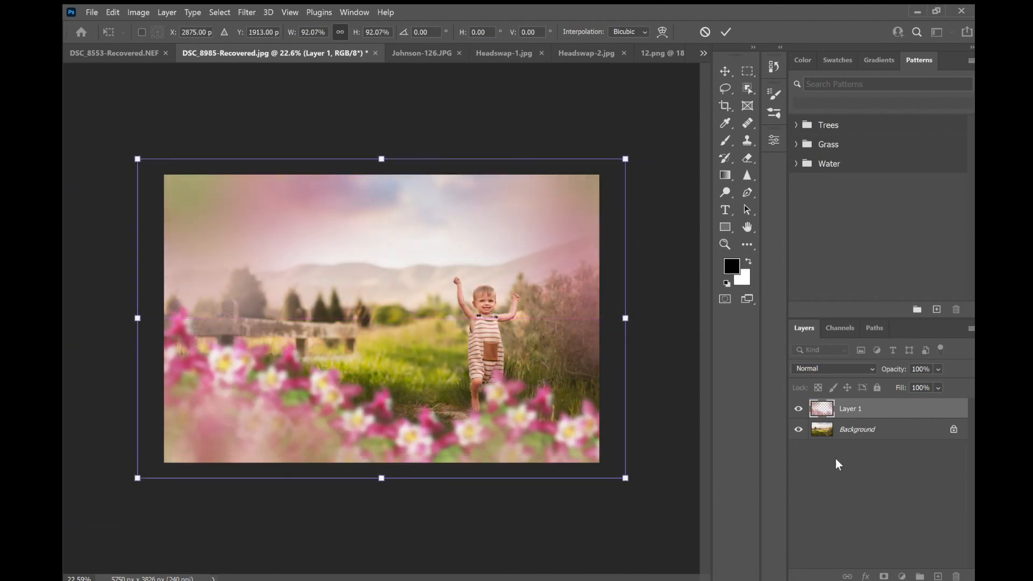
- Try the Screen, Overlay and Soft Light blend modes on the flower layer, returning it to Normal
{"action": "left_click", "coordinate": [813, 354]}
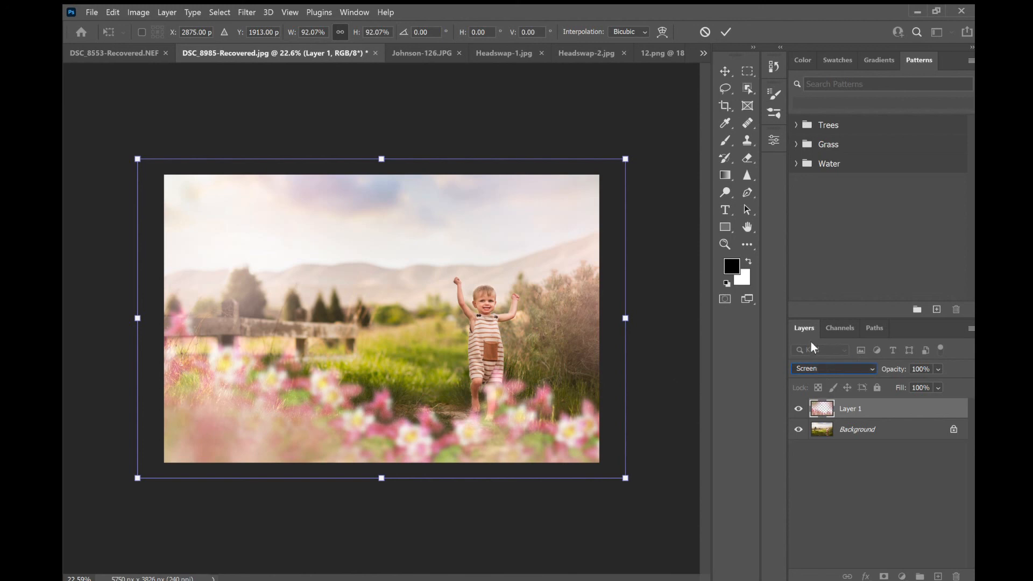
{"action": "key", "text": "Down"}
{"action": "key", "text": "Down"}
{"action": "key", "text": "Down"}
{"action": "key", "text": "Down"}
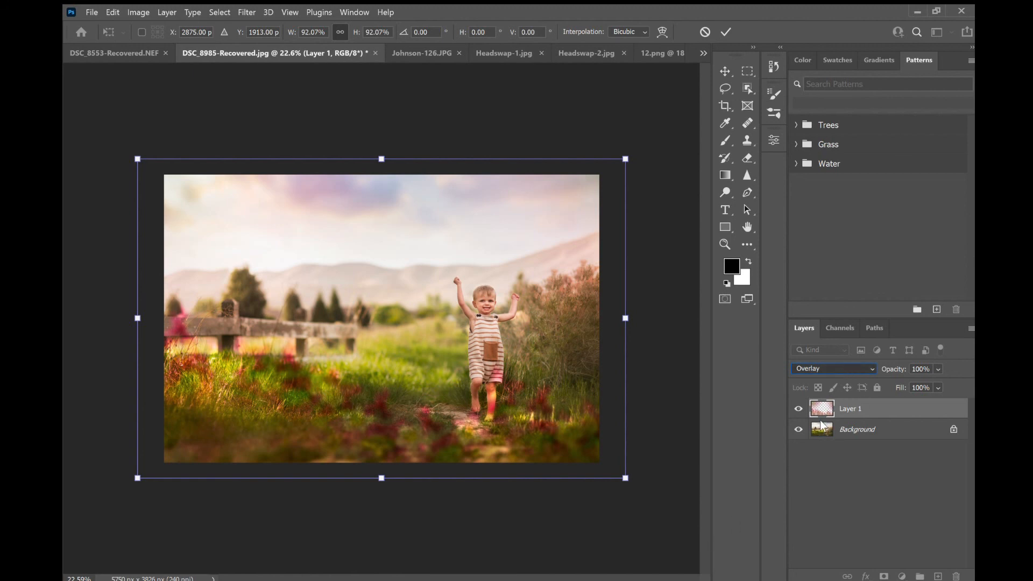
{"action": "key", "text": "Down"}
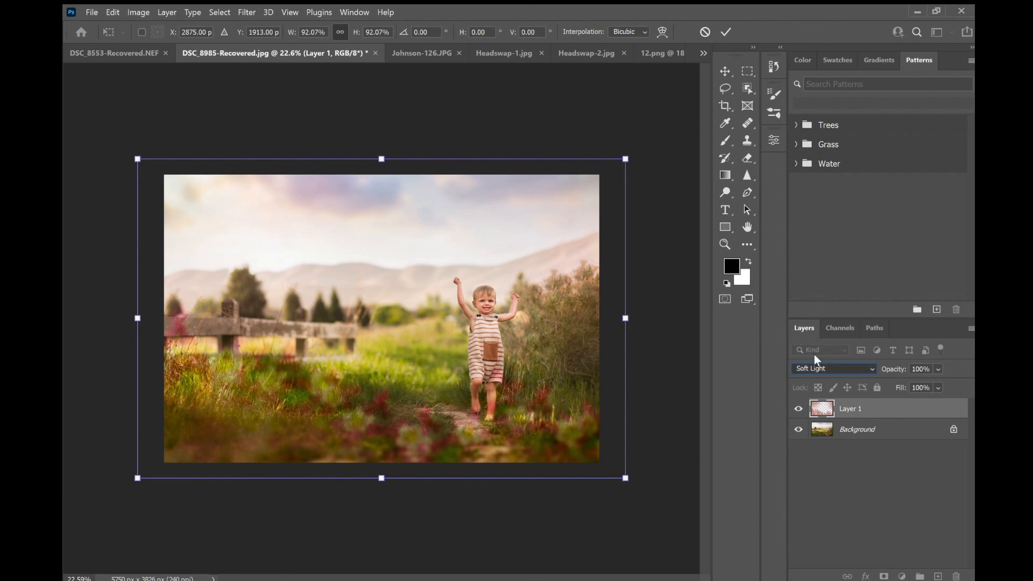
{"action": "left_click", "coordinate": [823, 256]}
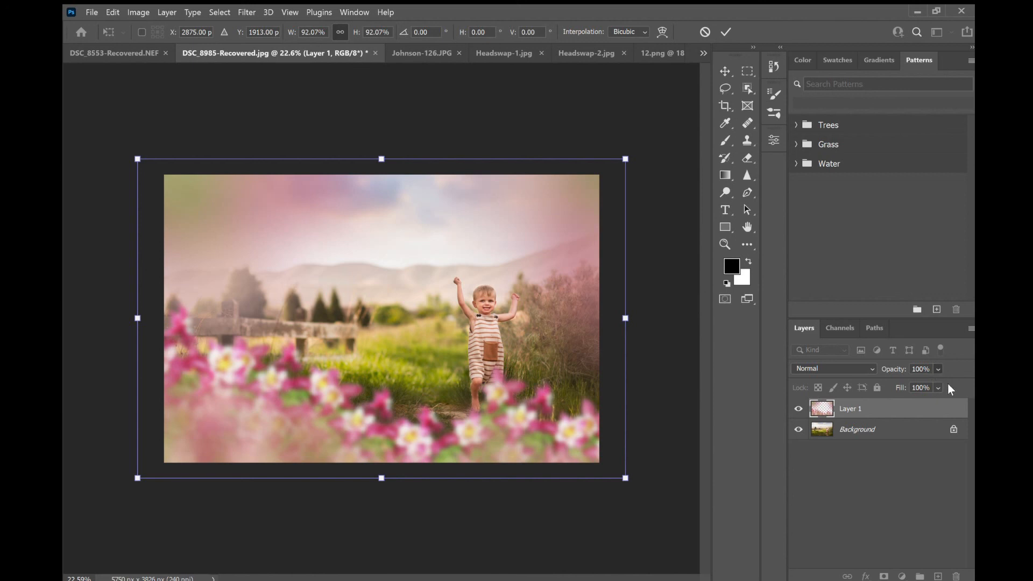
- Commit the transform and add a layer mask to the flower layer
{"action": "left_click_drag", "start_coordinate": [911, 377], "coordinate": [914, 379]}
{"action": "left_click", "coordinate": [892, 479]}
{"action": "left_click", "coordinate": [891, 414]}
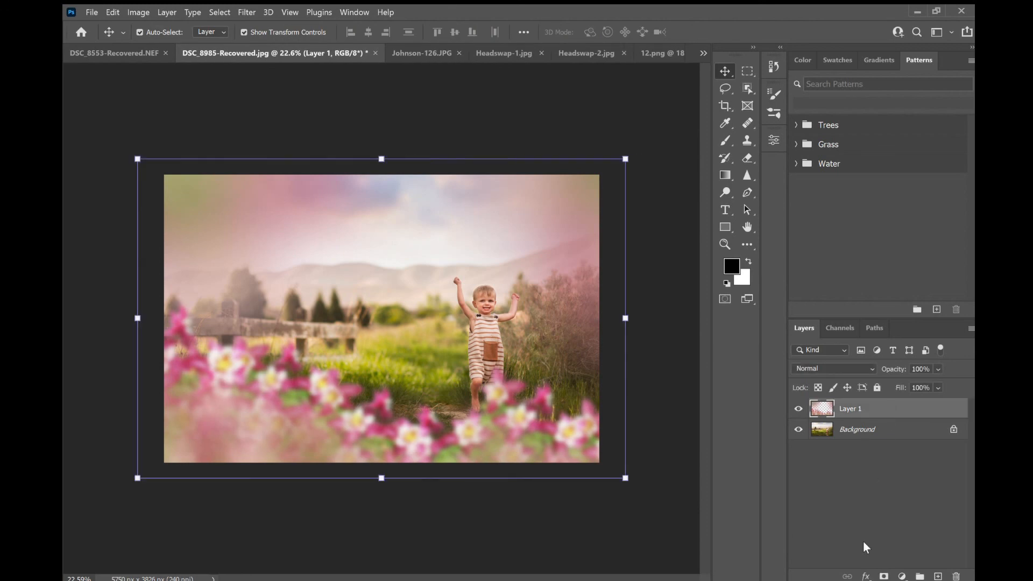
{"action": "left_click", "coordinate": [884, 576]}
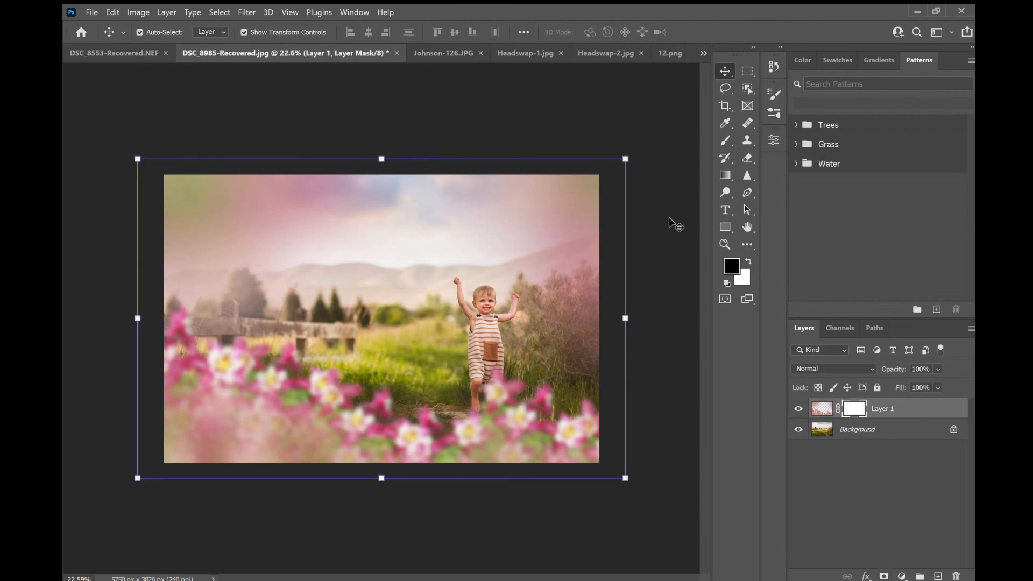
- Paint black on the flower layer's mask with a greatly enlarged brush, then undo the last stroke
{"action": "left_click", "coordinate": [723, 139]}
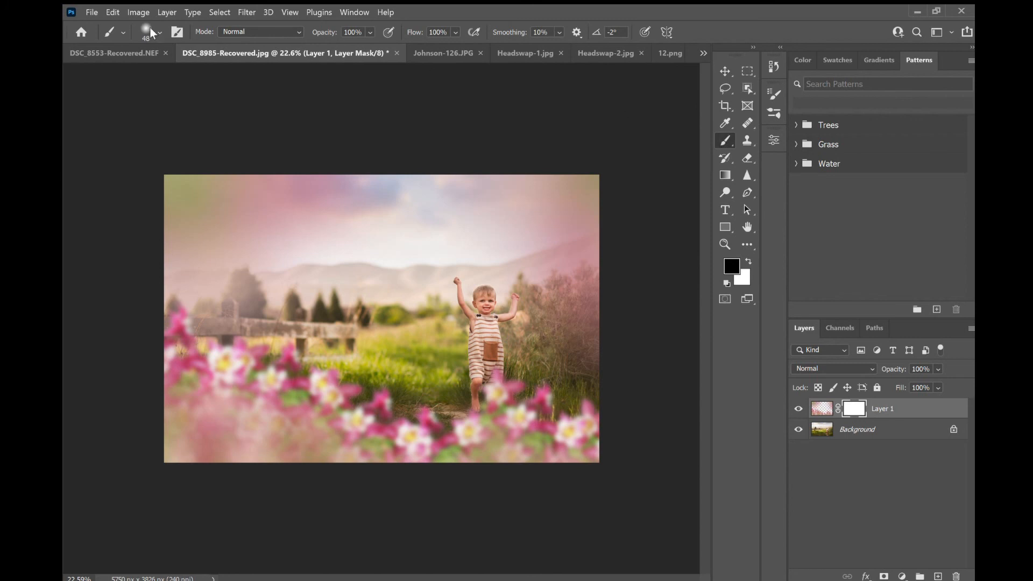
{"action": "key", "text": "bracketright"}
{"action": "key", "text": "bracketright"}
{"action": "key", "text": "bracketright"}
{"action": "key", "text": "bracketright"}
{"action": "key", "text": "bracketright"}
{"action": "key", "text": "bracketright"}
{"action": "key", "text": "bracketright"}
{"action": "key", "text": "bracketright"}
{"action": "key", "text": "bracketright"}
{"action": "key", "text": "bracketright"}
{"action": "key", "text": "bracketright"}
{"action": "key", "text": "bracketright"}
{"action": "key", "text": "bracketright"}
{"action": "key", "text": "bracketright"}
{"action": "mouse_move", "coordinate": [219, 489]}
{"action": "left_mouse_down"}
{"action": "mouse_move", "coordinate": [579, 509]}
{"action": "mouse_move", "coordinate": [668, 525]}
{"action": "mouse_move", "coordinate": [325, 533]}
{"action": "left_mouse_up"}
{"action": "mouse_move", "coordinate": [246, 479]}
{"action": "left_mouse_down"}
{"action": "mouse_move", "coordinate": [242, 416]}
{"action": "mouse_move", "coordinate": [266, 510]}
{"action": "mouse_move", "coordinate": [297, 542]}
{"action": "left_mouse_up"}
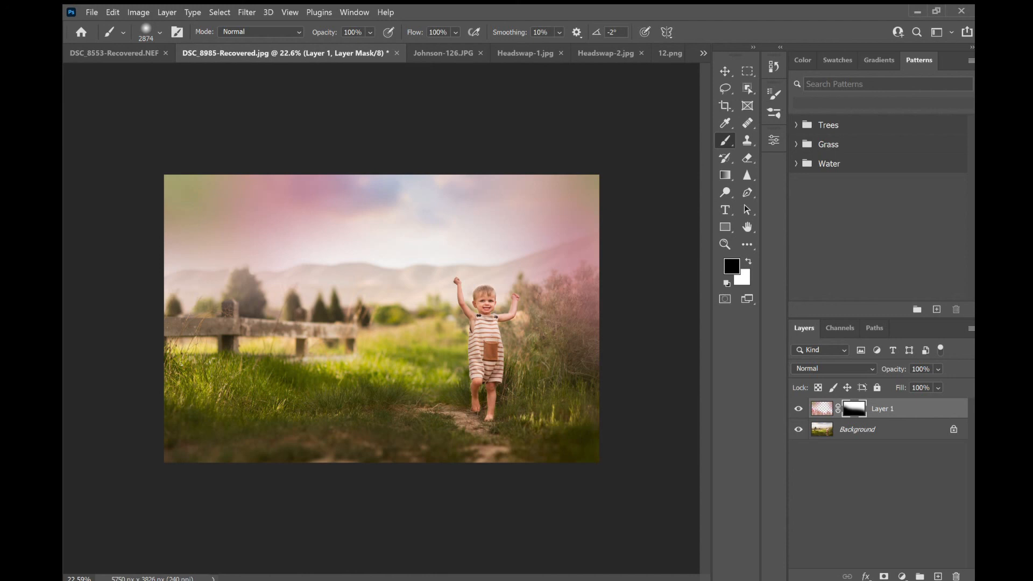
{"action": "key", "text": "ctrl+z"}
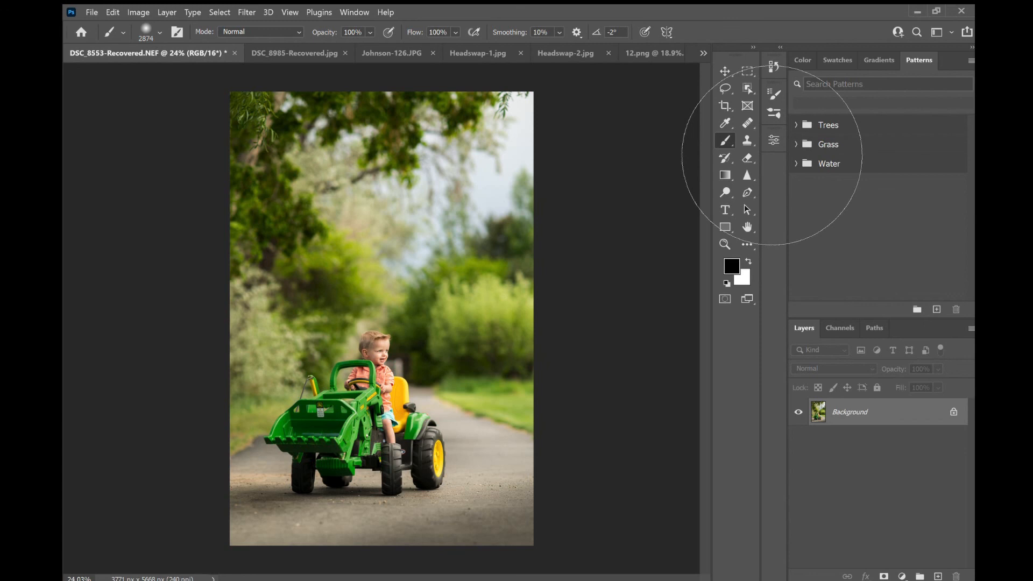
- Extend the tractor photo's canvas to the left with the Crop tool, adding a white strip
{"action": "left_click", "coordinate": [725, 71]}
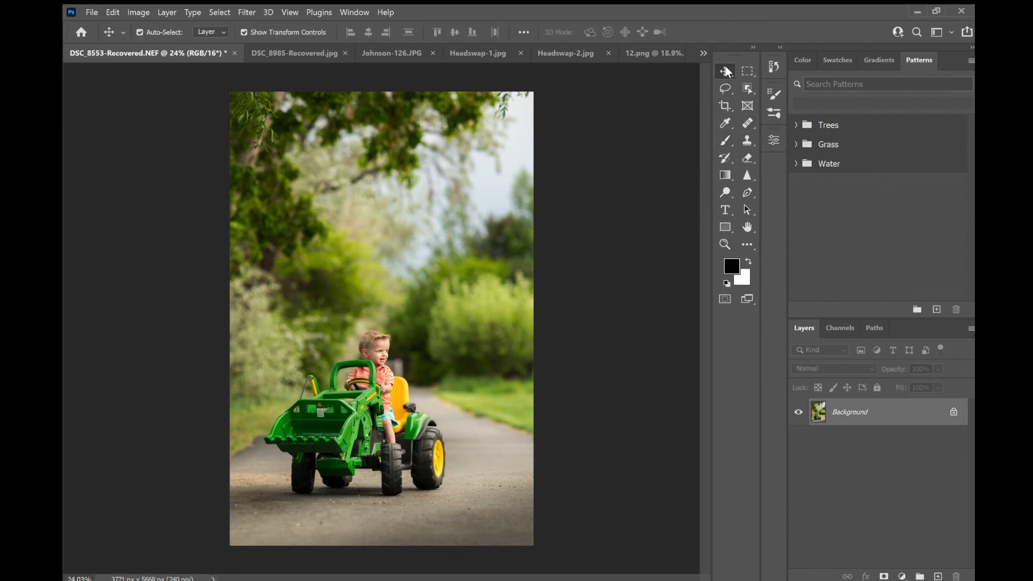
{"action": "left_click", "coordinate": [726, 106]}
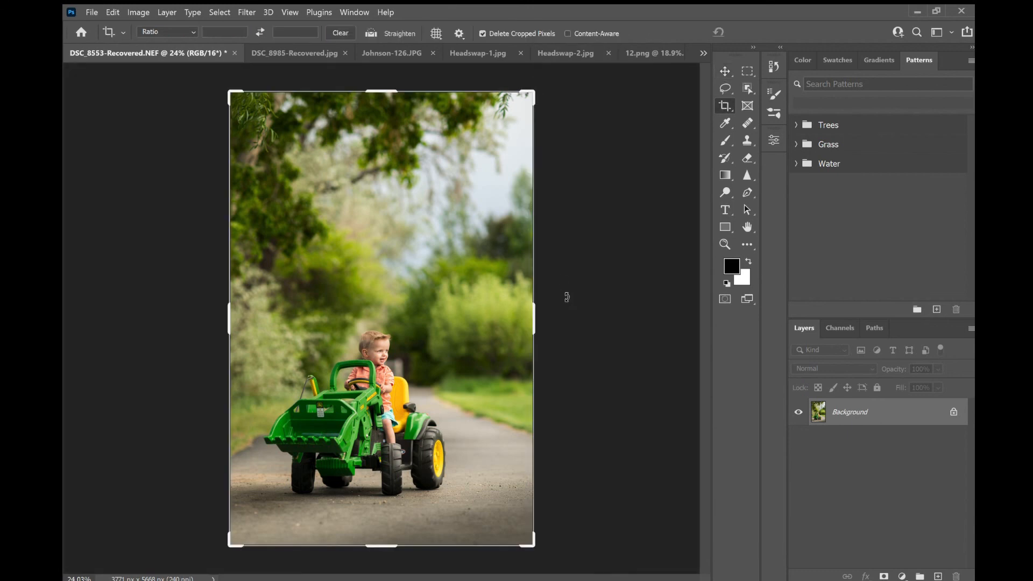
{"action": "left_click_drag", "start_coordinate": [534, 324], "coordinate": [567, 326]}
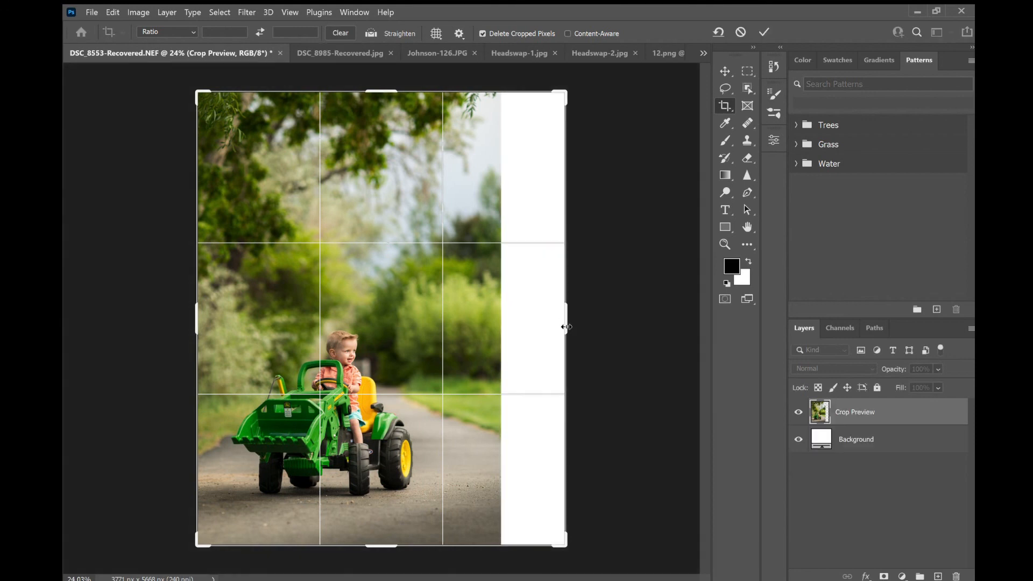
{"action": "key", "text": "ctrl+z"}
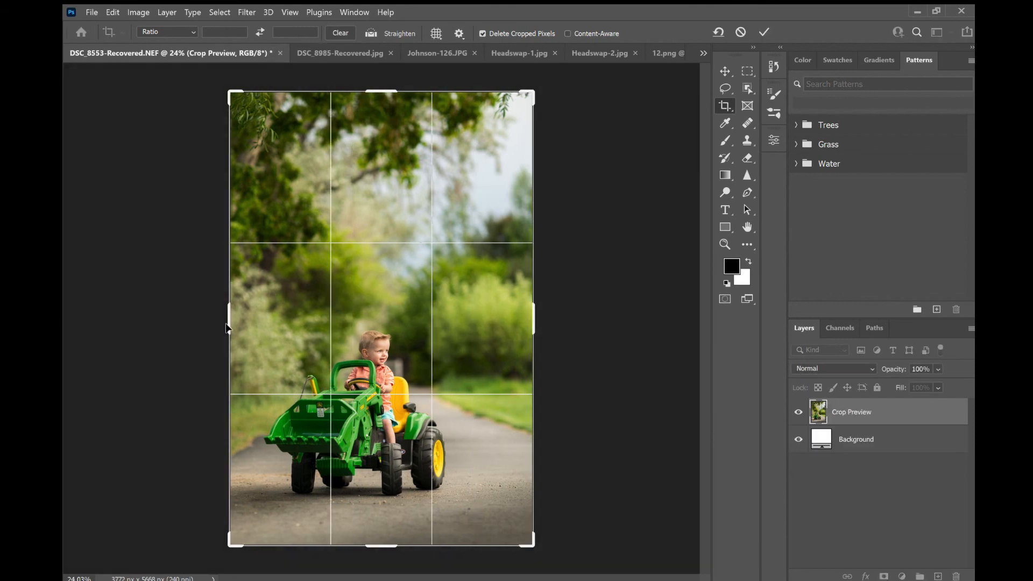
{"action": "left_click_drag", "start_coordinate": [229, 320], "coordinate": [208, 318]}
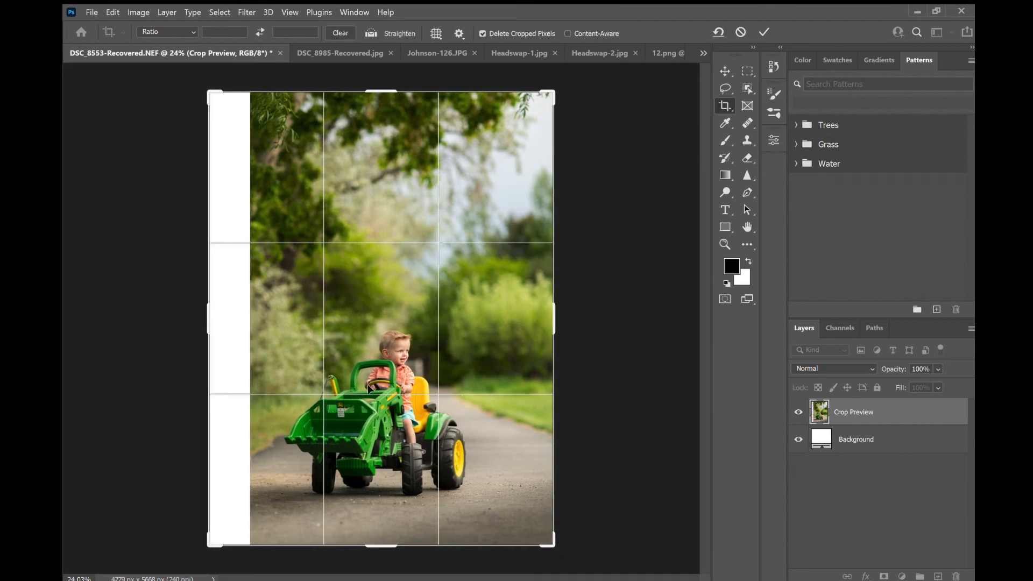
{"action": "left_click", "coordinate": [723, 71]}
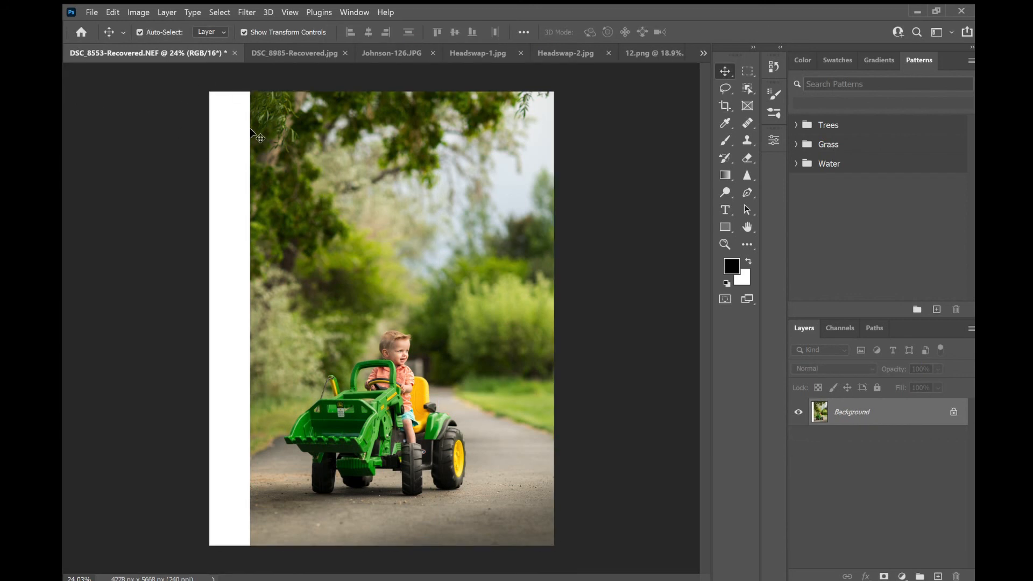
- Try filling the white strip with the Clone Stamp tool sampled from the nearby foliage, then undo it
{"action": "left_click", "coordinate": [743, 144]}
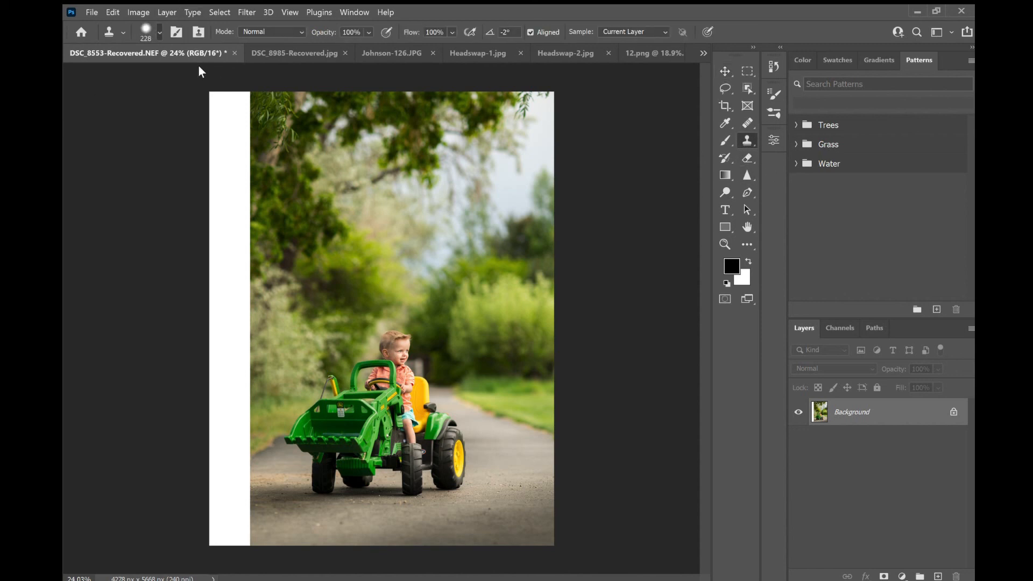
{"action": "key", "text": "]"}
{"action": "key", "text": "]"}
{"action": "key", "text": "]"}
{"action": "key", "text": "["}
{"action": "key", "text": "["}
{"action": "key", "text": "["}
{"action": "left_click", "coordinate": [300, 179], "text": "alt"}
{"action": "left_click", "coordinate": [279, 222]}
{"action": "key", "text": "ctrl+z"}
{"action": "left_click", "coordinate": [306, 219]}
{"action": "left_click", "coordinate": [239, 191]}
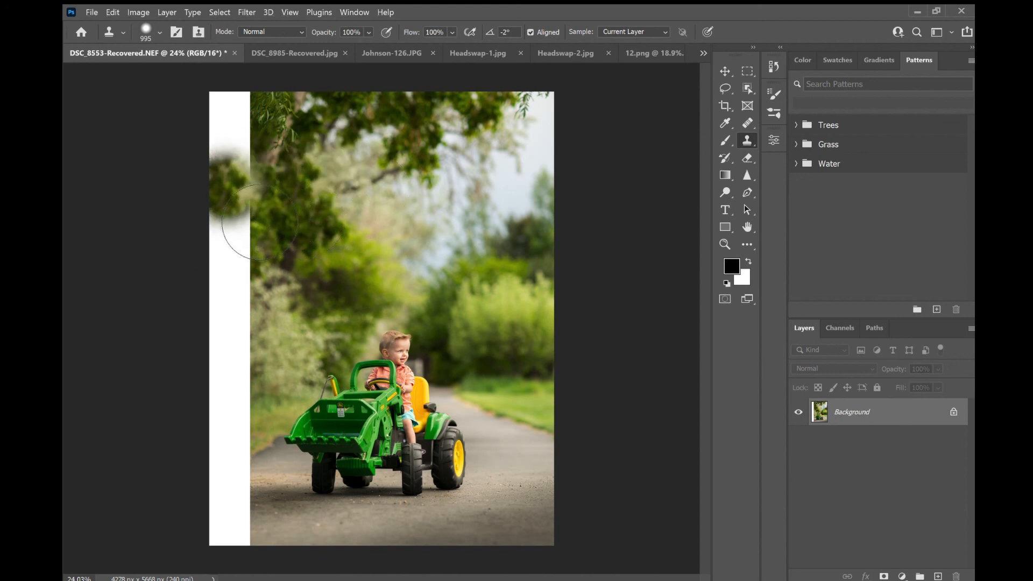
{"action": "mouse_move", "coordinate": [261, 222]}
{"action": "left_mouse_down"}
{"action": "mouse_move", "coordinate": [267, 287]}
{"action": "mouse_move", "coordinate": [263, 120]}
{"action": "mouse_move", "coordinate": [267, 324]}
{"action": "mouse_move", "coordinate": [253, 388]}
{"action": "mouse_move", "coordinate": [264, 338]}
{"action": "mouse_move", "coordinate": [266, 388]}
{"action": "mouse_move", "coordinate": [253, 383]}
{"action": "mouse_move", "coordinate": [256, 373]}
{"action": "mouse_move", "coordinate": [255, 398]}
{"action": "mouse_move", "coordinate": [271, 413]}
{"action": "mouse_move", "coordinate": [247, 396]}
{"action": "mouse_move", "coordinate": [285, 350]}
{"action": "left_mouse_up"}
{"action": "left_click_drag", "start_coordinate": [241, 310], "coordinate": [242, 153]}
{"action": "left_click_drag", "start_coordinate": [248, 432], "coordinate": [243, 438]}
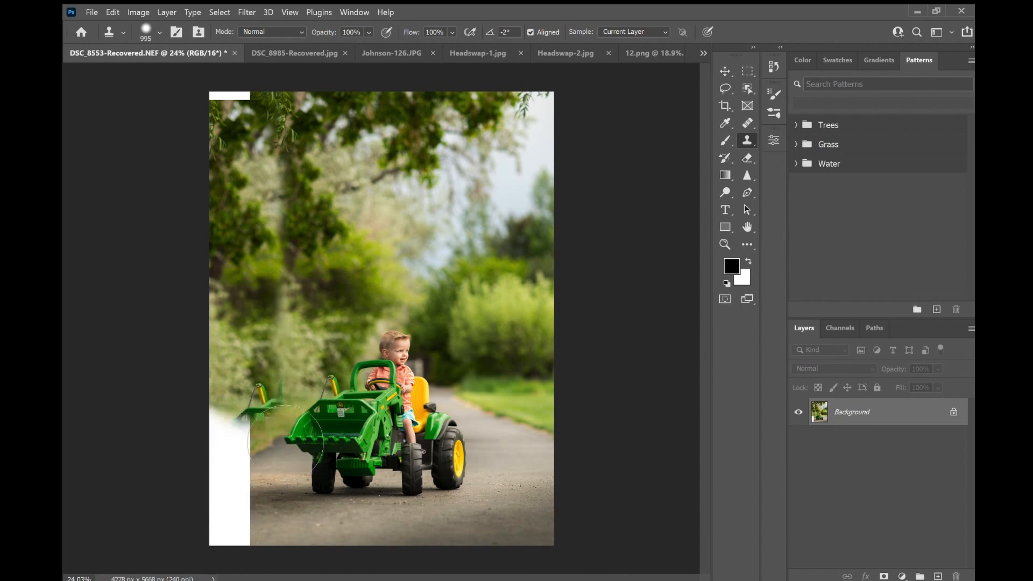
{"action": "key", "text": "ctrl+z"}
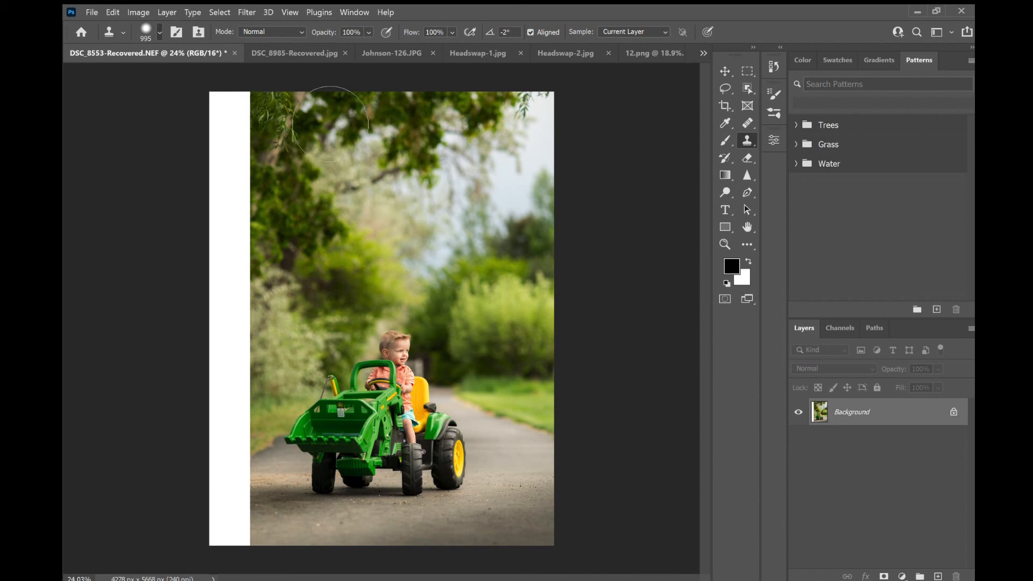
- Clone tree foliage into the upper part of the white strip with a smaller clone brush
{"action": "type", "text": "7"}
{"action": "key", "text": "Return"}
{"action": "left_click", "coordinate": [342, 113], "text": "alt"}
{"action": "left_click_drag", "start_coordinate": [232, 130], "coordinate": [261, 136]}
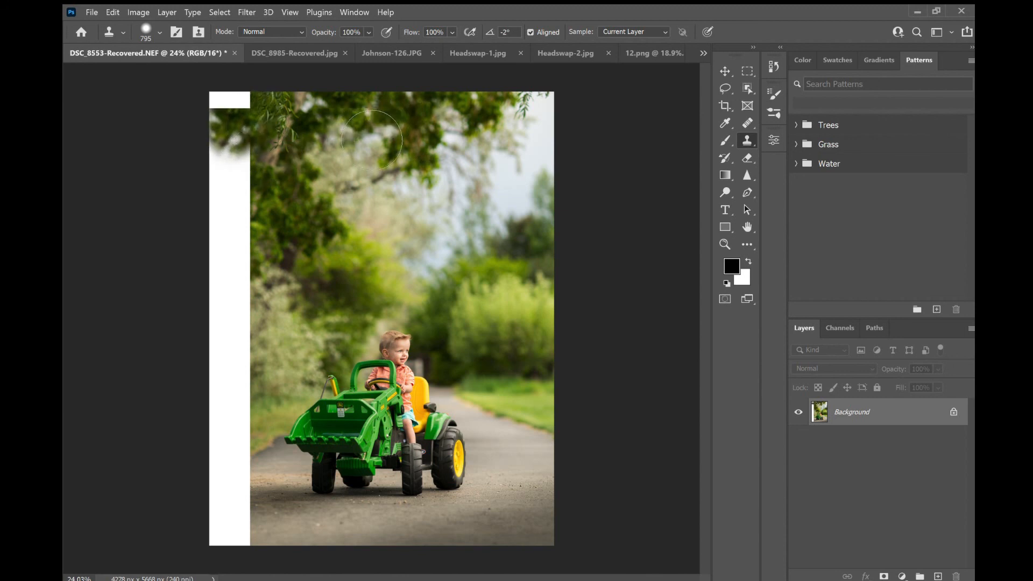
{"action": "mouse_move", "coordinate": [237, 111]}
{"action": "left_mouse_down"}
{"action": "mouse_move", "coordinate": [259, 161]}
{"action": "mouse_move", "coordinate": [253, 248]}
{"action": "mouse_move", "coordinate": [268, 276]}
{"action": "mouse_move", "coordinate": [252, 301]}
{"action": "mouse_move", "coordinate": [259, 340]}
{"action": "mouse_move", "coordinate": [240, 362]}
{"action": "left_mouse_up"}
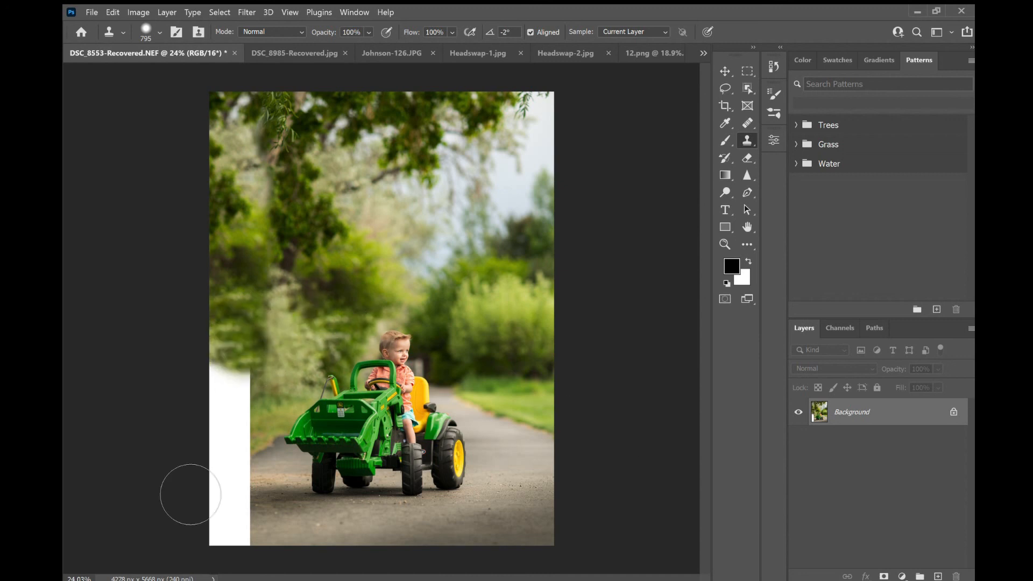
- Clone grass and bushes into the lower part of the white strip beside the road
{"action": "key", "text": "v"}
{"action": "scroll", "coordinate": [197, 487], "scroll_direction": "up", "scroll_amount": 5}
{"action": "key", "text": "s"}
{"action": "left_click", "coordinate": [376, 386], "text": "alt"}
{"action": "mouse_move", "coordinate": [311, 428]}
{"action": "left_mouse_down"}
{"action": "mouse_move", "coordinate": [259, 394]}
{"action": "mouse_move", "coordinate": [335, 290]}
{"action": "left_mouse_up"}
{"action": "left_click_drag", "start_coordinate": [323, 32], "coordinate": [297, 32]}
{"action": "left_click", "coordinate": [396, 447], "text": "alt"}
{"action": "mouse_move", "coordinate": [358, 438]}
{"action": "left_mouse_down"}
{"action": "mouse_move", "coordinate": [327, 481]}
{"action": "mouse_move", "coordinate": [318, 544]}
{"action": "mouse_move", "coordinate": [288, 519]}
{"action": "left_mouse_up"}
{"action": "left_click_drag", "start_coordinate": [301, 376], "coordinate": [285, 221]}
- Refine the cloned left edge around the grass and road, adjusting clone brush size and opacity between strokes
{"action": "scroll", "coordinate": [323, 301], "scroll_direction": "down", "scroll_amount": 9}
{"action": "scroll", "coordinate": [322, 377], "scroll_direction": "up", "scroll_amount": 4}
{"action": "left_click", "coordinate": [340, 492], "text": "alt"}
{"action": "mouse_move", "coordinate": [260, 473]}
{"action": "left_mouse_down"}
{"action": "mouse_move", "coordinate": [258, 525]}
{"action": "mouse_move", "coordinate": [243, 473]}
{"action": "left_mouse_up"}
{"action": "mouse_move", "coordinate": [252, 446]}
{"action": "left_mouse_down"}
{"action": "mouse_move", "coordinate": [240, 506]}
{"action": "mouse_move", "coordinate": [239, 444]}
{"action": "left_mouse_up"}
{"action": "left_click_drag", "start_coordinate": [368, 32], "coordinate": [338, 32]}
{"action": "left_click", "coordinate": [160, 33]}
{"action": "mouse_move", "coordinate": [262, 473]}
{"action": "left_mouse_down"}
{"action": "mouse_move", "coordinate": [241, 483]}
{"action": "mouse_move", "coordinate": [272, 483]}
{"action": "mouse_move", "coordinate": [261, 483]}
{"action": "left_mouse_up"}
{"action": "left_click", "coordinate": [159, 32]}
{"action": "left_click", "coordinate": [318, 499], "text": "alt"}
{"action": "mouse_move", "coordinate": [250, 498]}
{"action": "left_mouse_down"}
{"action": "mouse_move", "coordinate": [259, 466]}
{"action": "mouse_move", "coordinate": [247, 470]}
{"action": "left_mouse_up"}
{"action": "left_click_drag", "start_coordinate": [369, 33], "coordinate": [406, 33]}
{"action": "left_click", "coordinate": [355, 269], "text": "alt"}
{"action": "left_click_drag", "start_coordinate": [269, 322], "coordinate": [247, 385]}
{"action": "left_click_drag", "start_coordinate": [285, 334], "coordinate": [296, 347]}
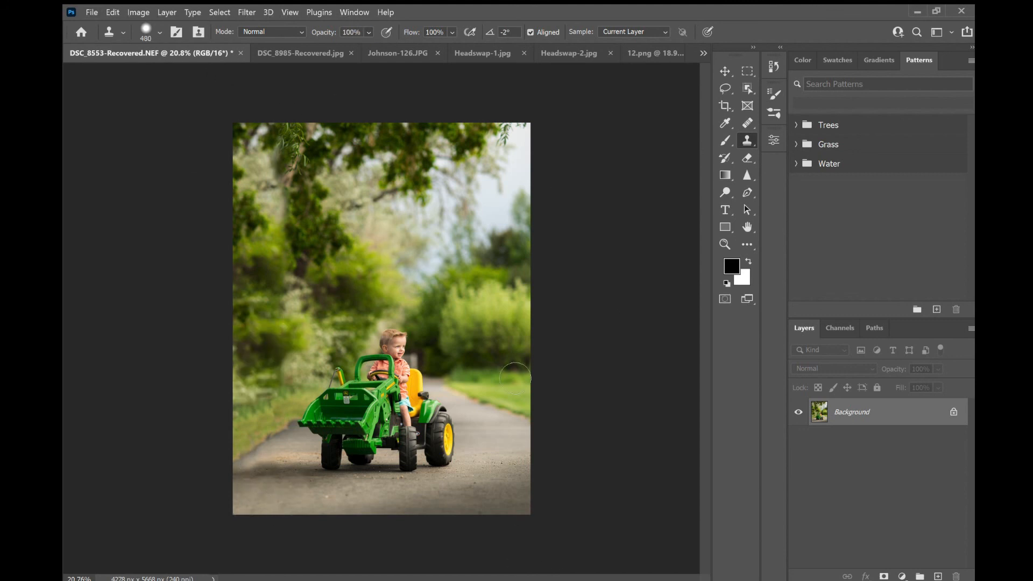
- Clone more foliage over the upper left area to blend the extended edge
{"action": "left_click", "coordinate": [323, 218], "text": "alt"}
{"action": "left_click_drag", "start_coordinate": [285, 202], "coordinate": [248, 218]}
{"action": "left_click", "coordinate": [323, 229], "text": "alt"}
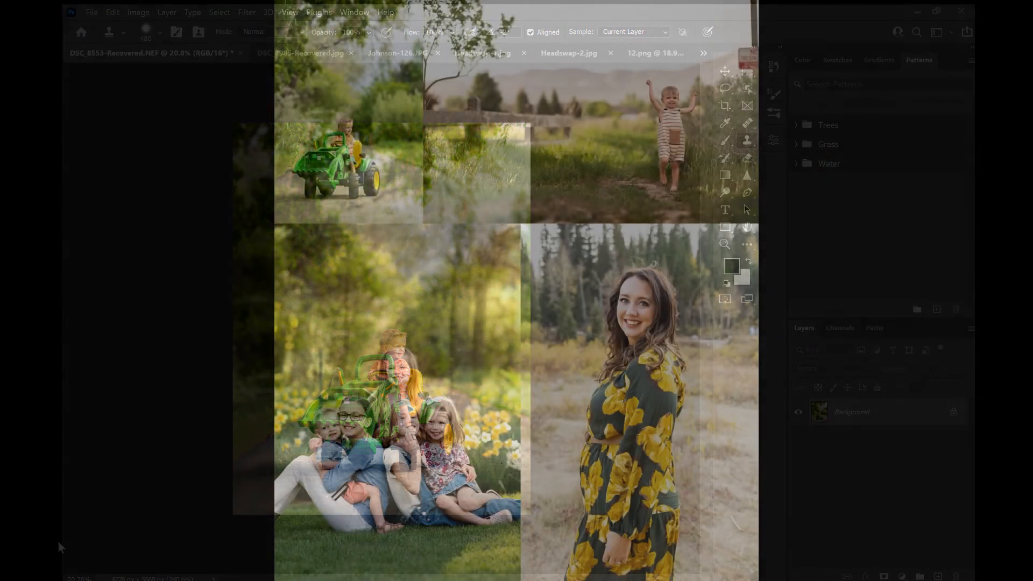